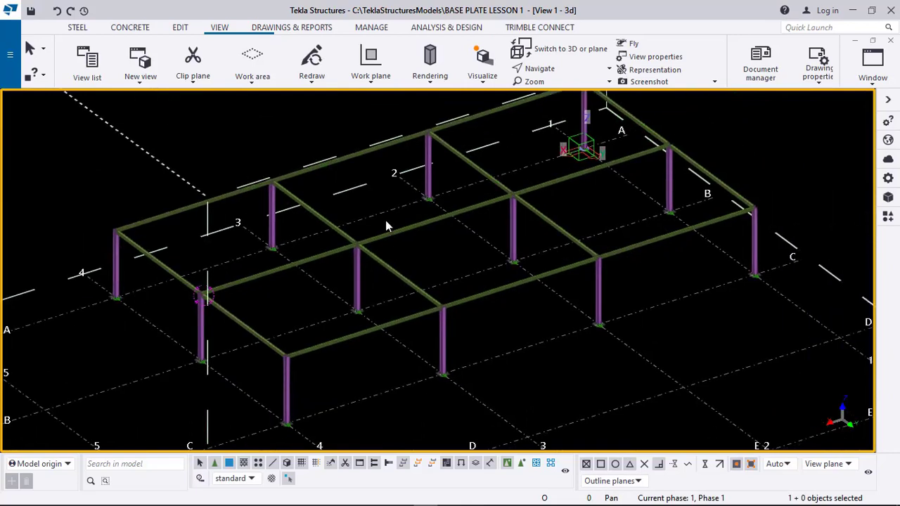
- Examine how the beams meet the top of the edge column at grid B-4, selecting the column and one beam
middle_drag(535, 244, 465, 204)
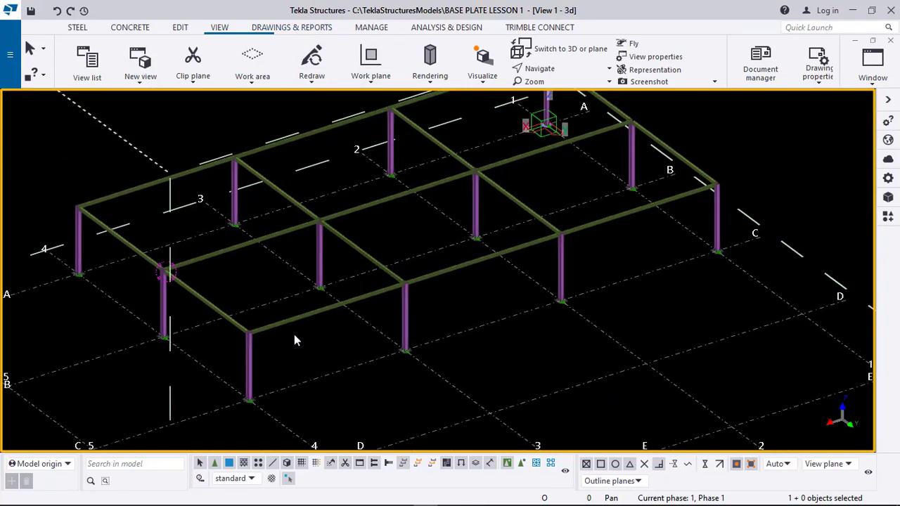
scroll(161, 278, up, 8)
middle_drag(181, 299, 366, 362)
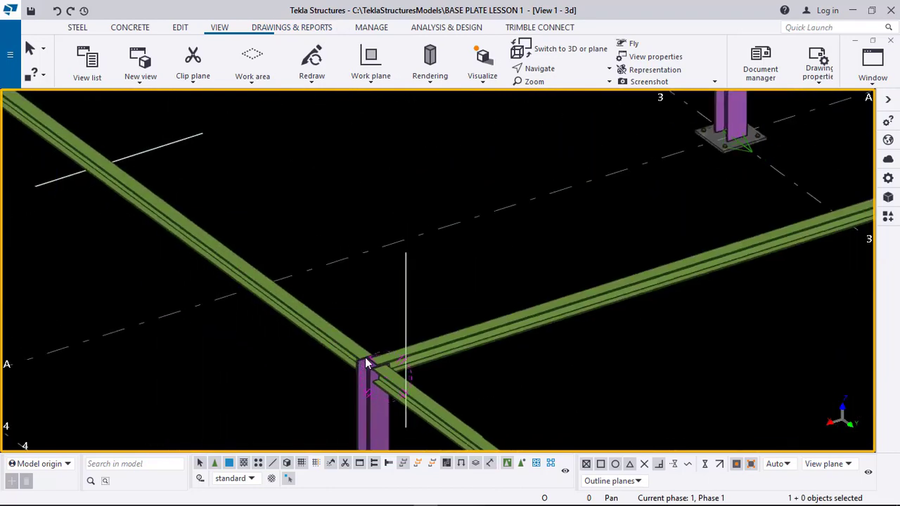
scroll(365, 357, down, 1)
middle_drag(352, 280, 340, 140)
click(368, 262)
scroll(368, 258, up, 3)
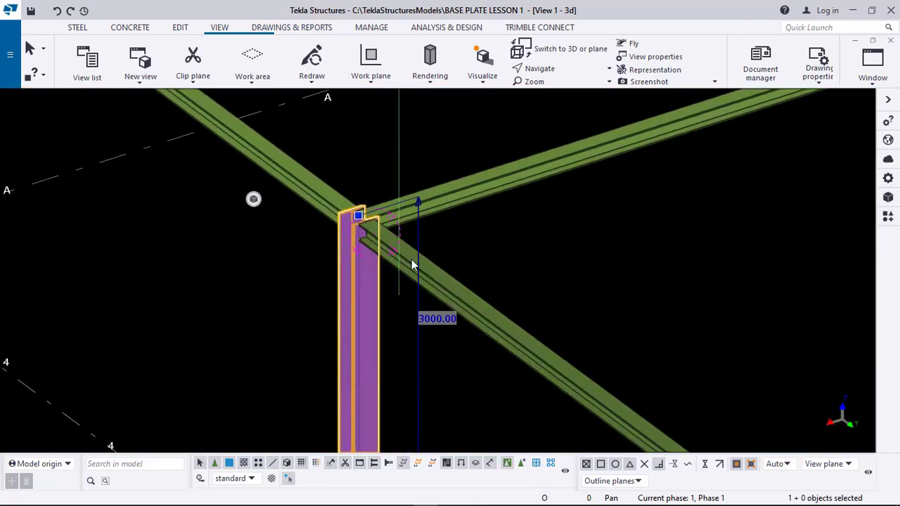
click(378, 237)
scroll(351, 206, up, 2)
middle_drag(350, 207, 301, 233)
scroll(269, 213, up, 1)
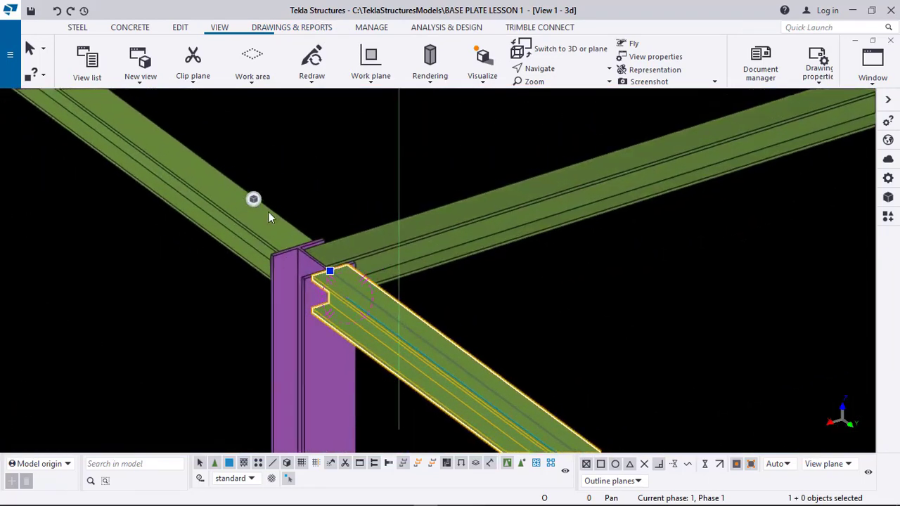
scroll(339, 271, down, 5)
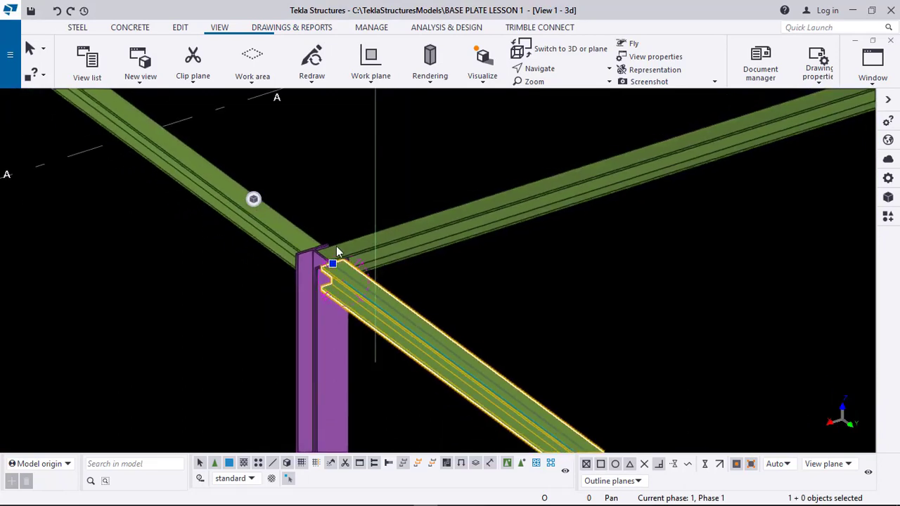
scroll(319, 309, up, 1)
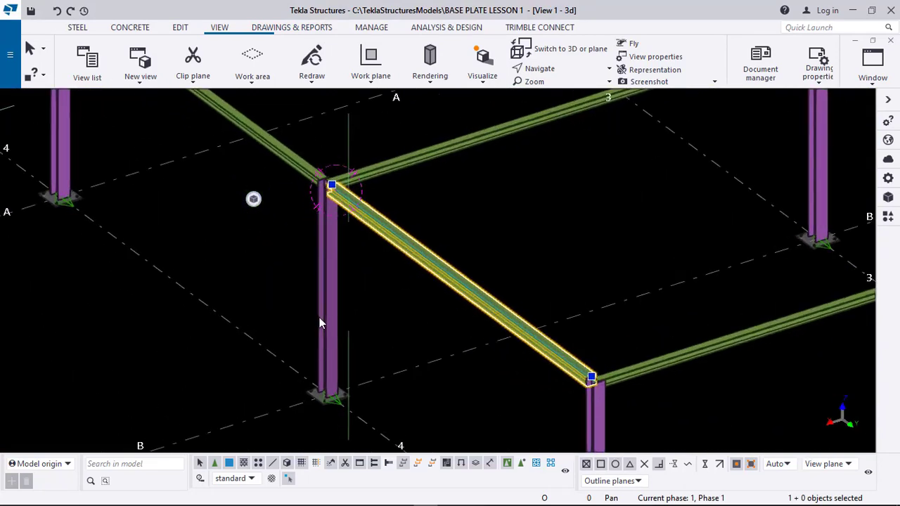
- Select the column at grid B-4 and examine its full height down to the bolted base plate
click(326, 305)
scroll(328, 281, up, 3)
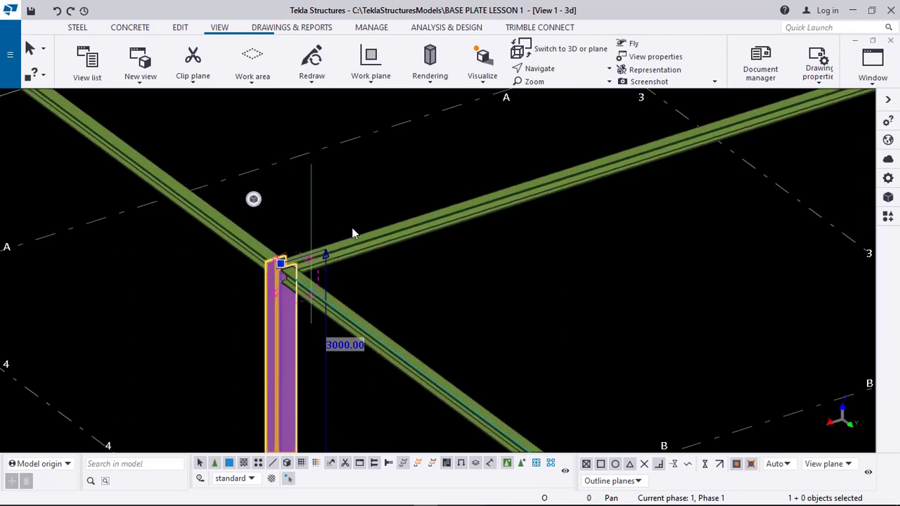
scroll(305, 422, down, 1)
middle_drag(302, 436, 328, 244)
scroll(314, 310, up, 5)
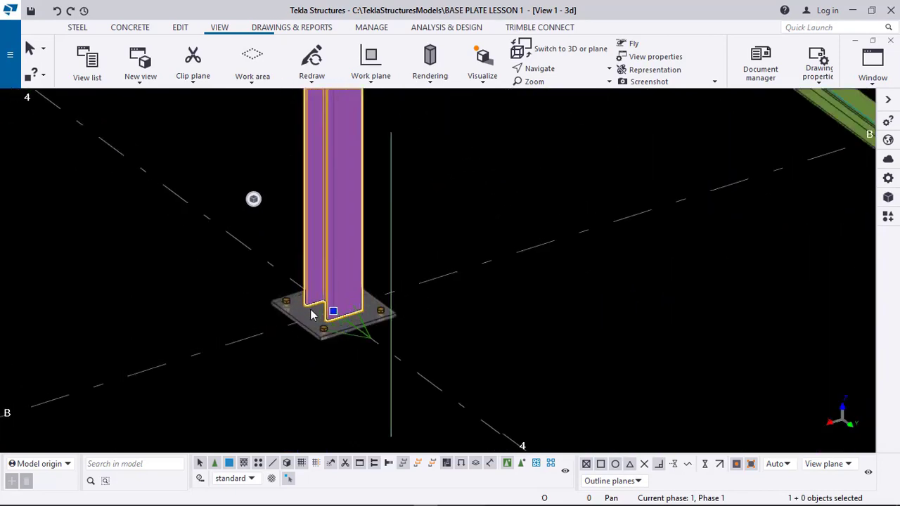
scroll(363, 320, up, 5)
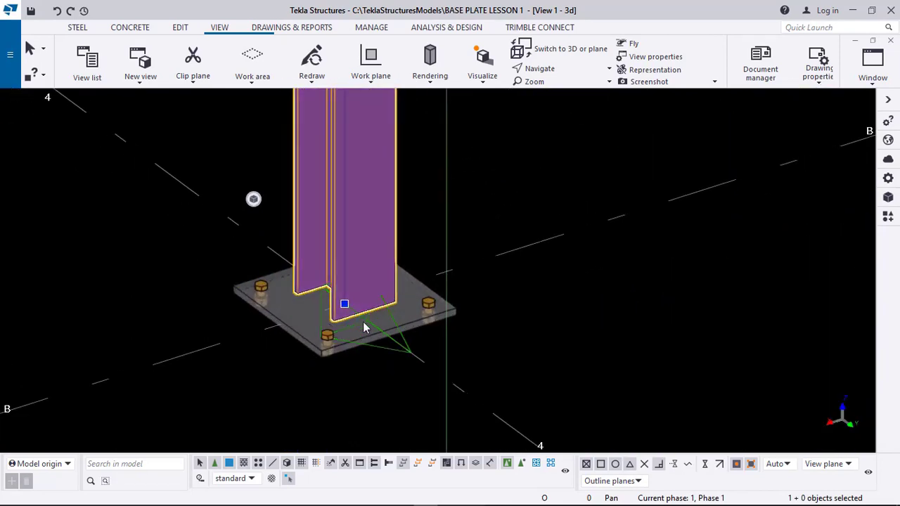
scroll(422, 317, down, 4)
ctrl+middle_drag(336, 317, 309, 328)
scroll(309, 332, down, 1)
middle_drag(369, 282, 328, 454)
scroll(325, 394, down, 4)
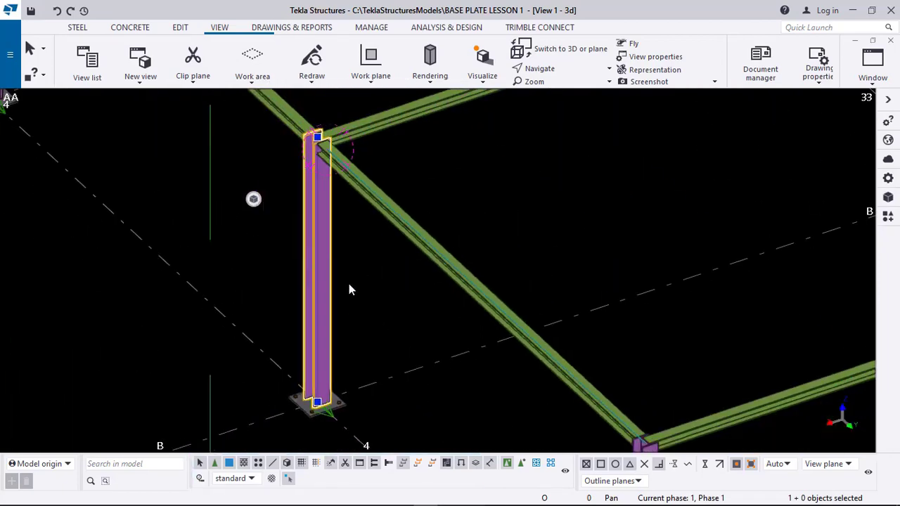
- Examine the whole steel frame and the top joint of the B-4 column from the opposite side
middle_drag(358, 298, 352, 384)
scroll(352, 384, down, 5)
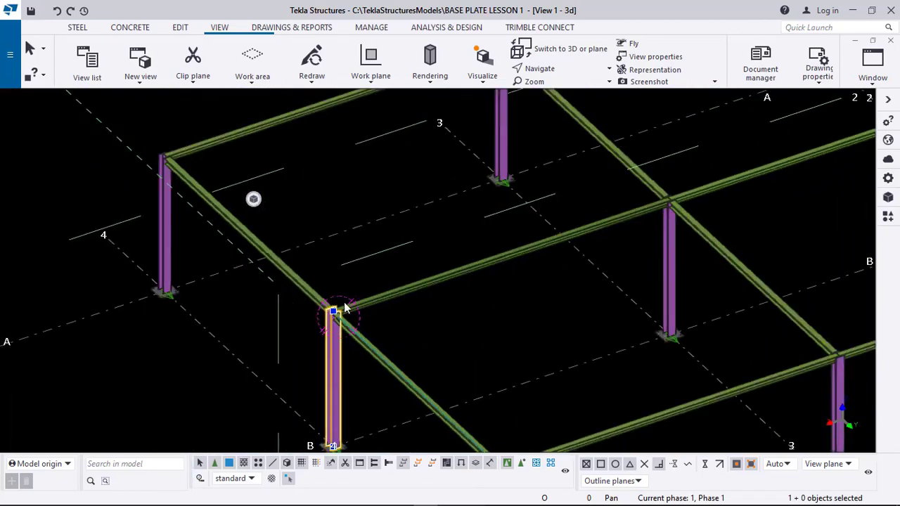
middle_drag(343, 302, 277, 310)
scroll(316, 246, down, 6)
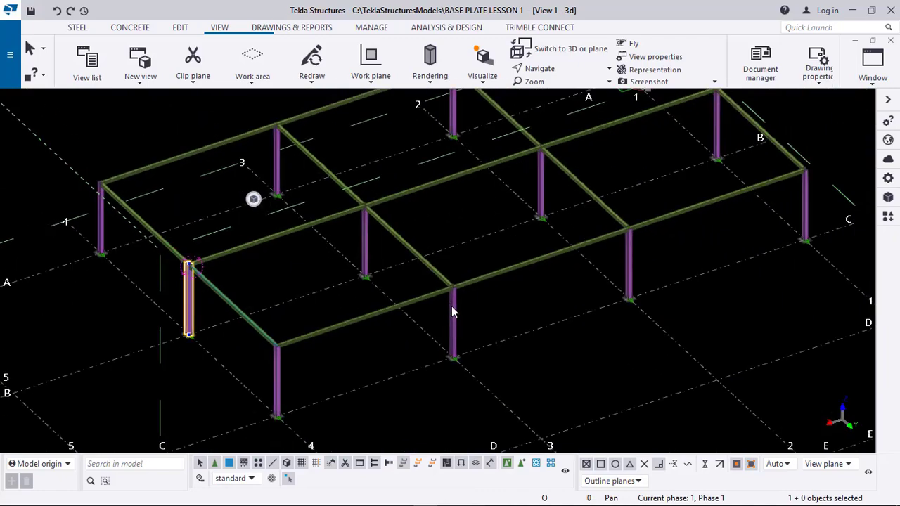
ctrl+middle_drag(317, 243, 312, 332)
scroll(187, 263, up, 6)
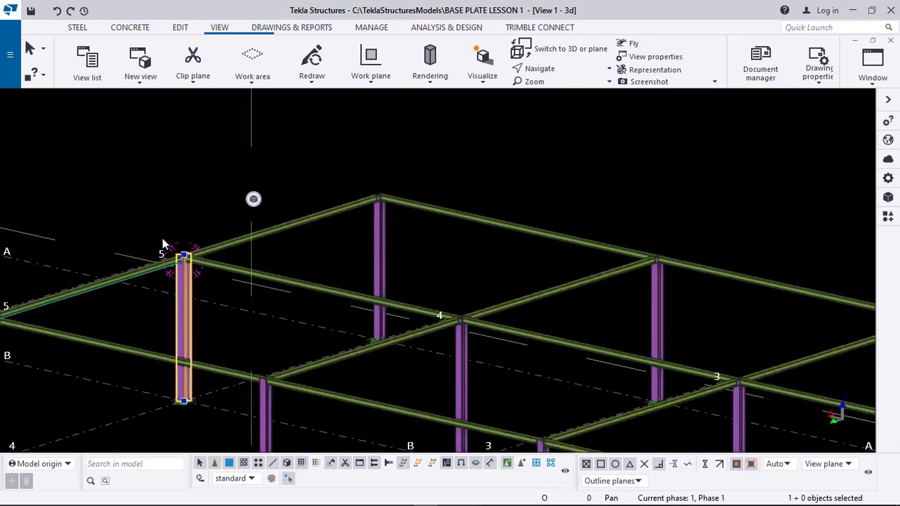
scroll(211, 269, up, 8)
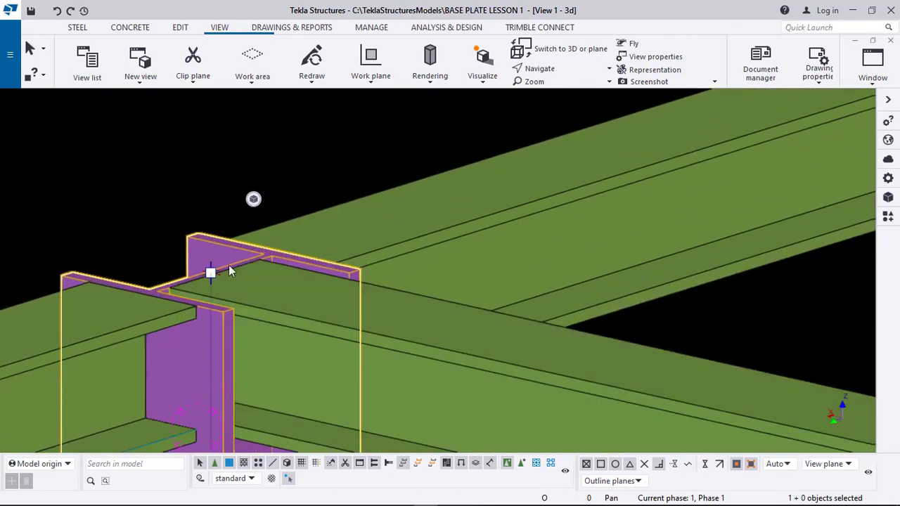
middle_drag(224, 272, 239, 246)
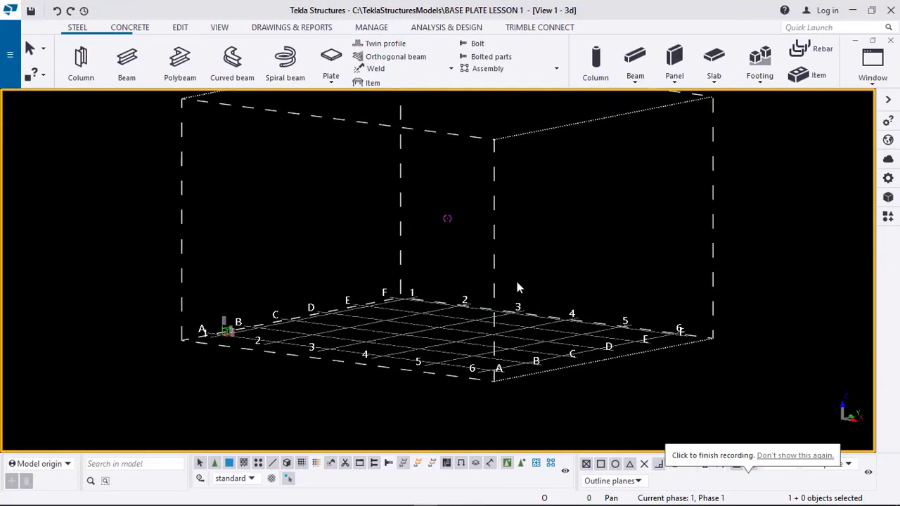
scroll(476, 288, down, 3)
scroll(482, 289, up, 3)
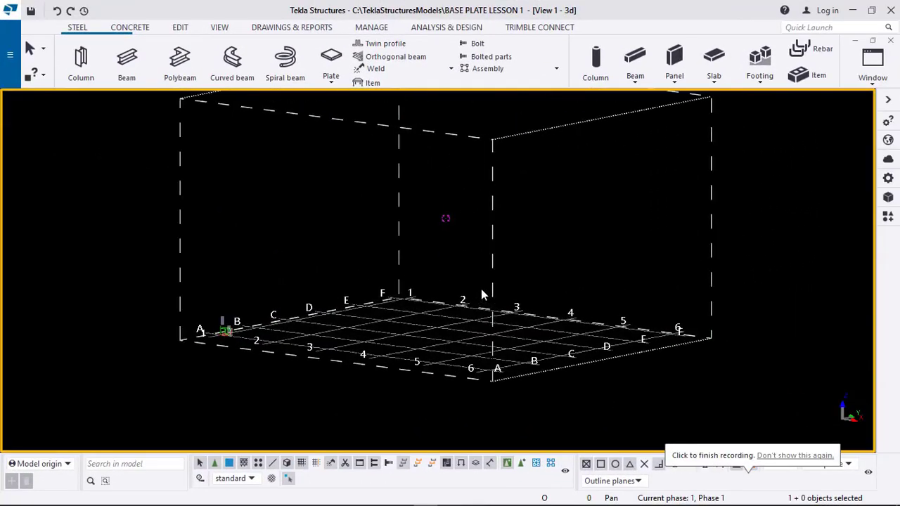
scroll(483, 295, down, 2)
scroll(480, 307, up, 2)
scroll(479, 307, down, 2)
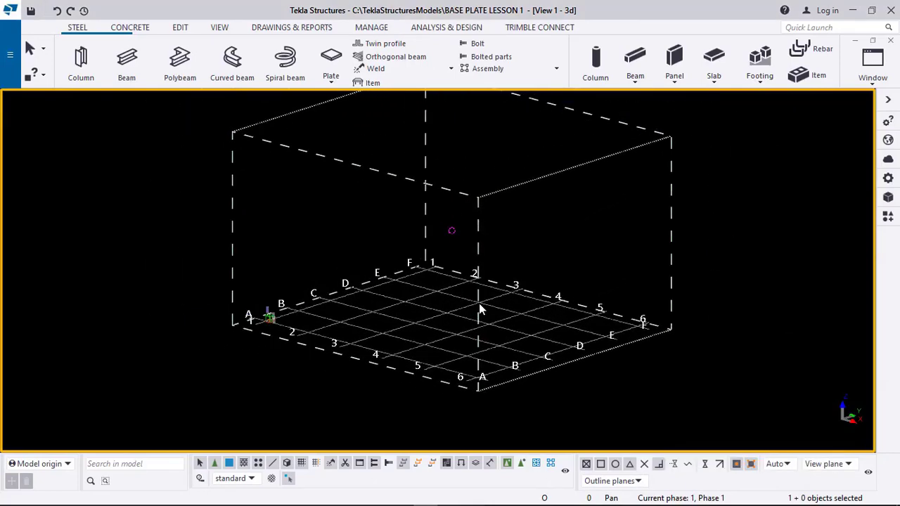
middle_drag(480, 307, 470, 328)
scroll(462, 331, up, 2)
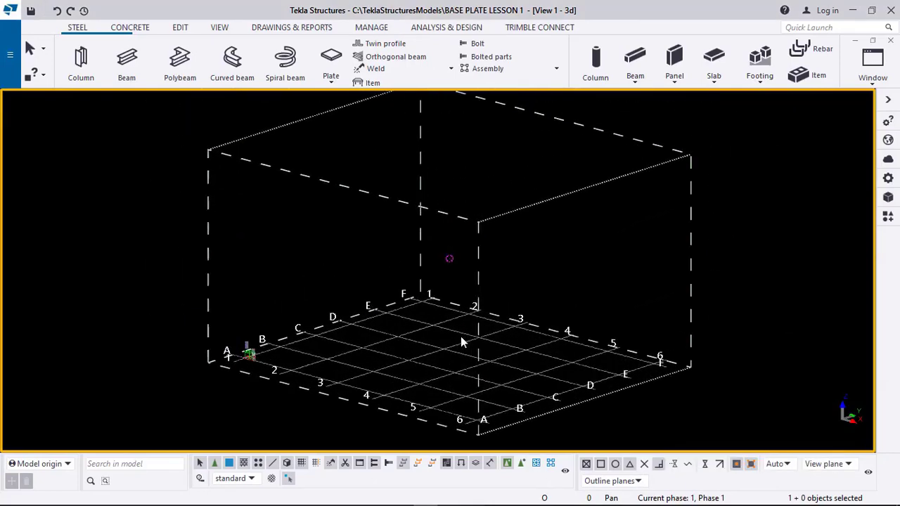
scroll(415, 233, down, 2)
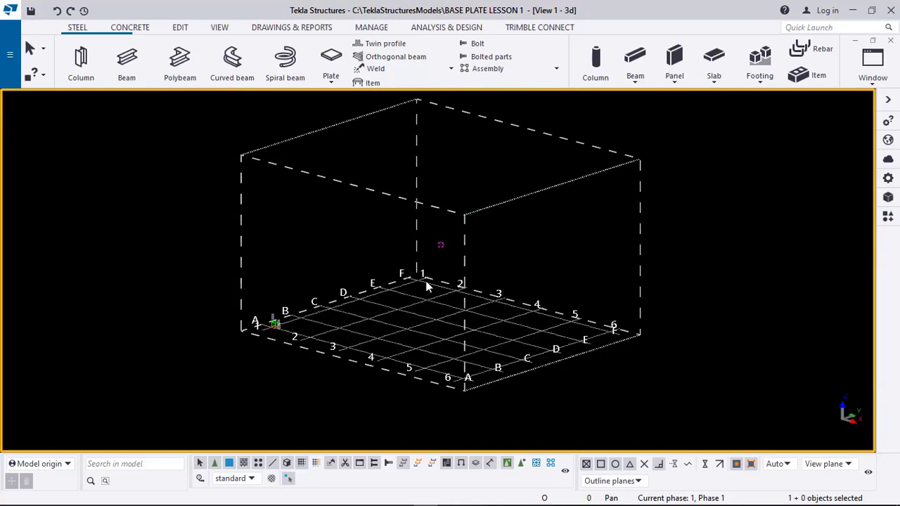
scroll(429, 281, up, 2)
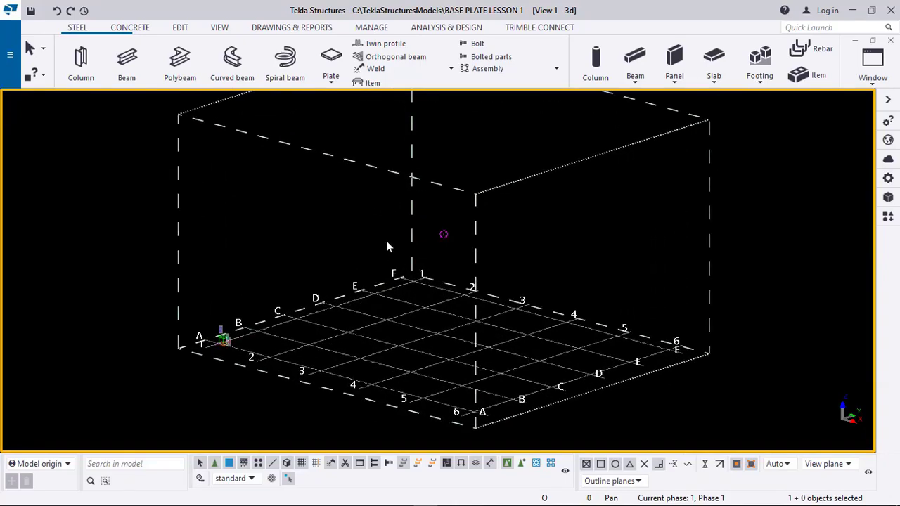
scroll(375, 321, down, 2)
scroll(387, 311, up, 3)
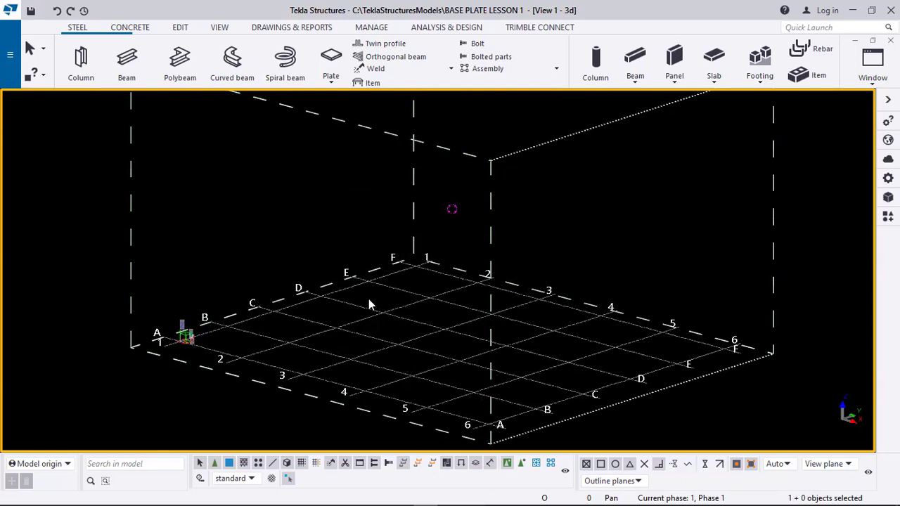
scroll(403, 292, down, 6)
middle_drag(393, 291, 346, 295)
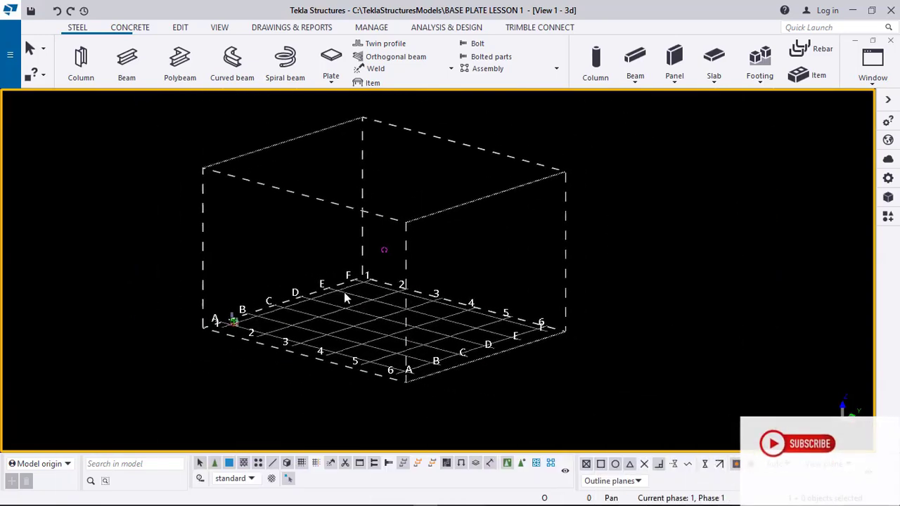
scroll(345, 295, down, 1)
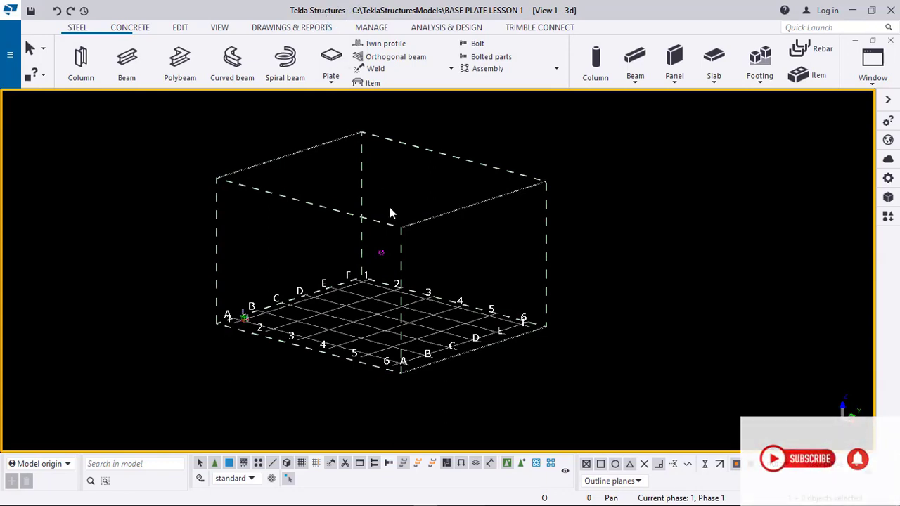
scroll(370, 288, down, 1)
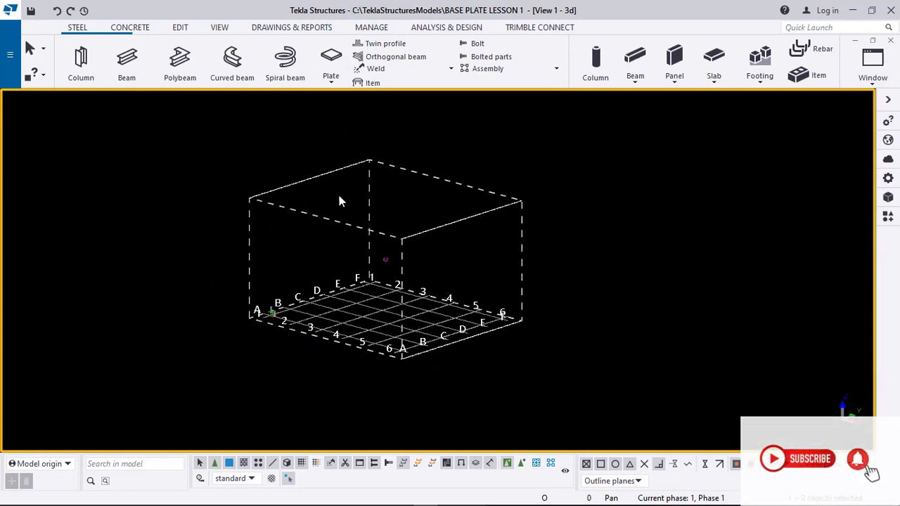
scroll(360, 305, up, 4)
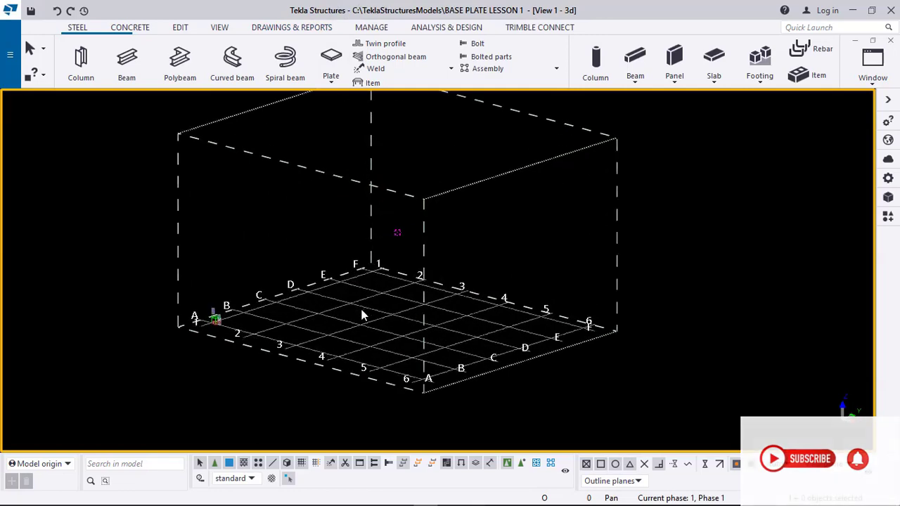
ctrl+middle_drag(363, 338, 366, 348)
scroll(218, 312, up, 2)
scroll(389, 230, down, 3)
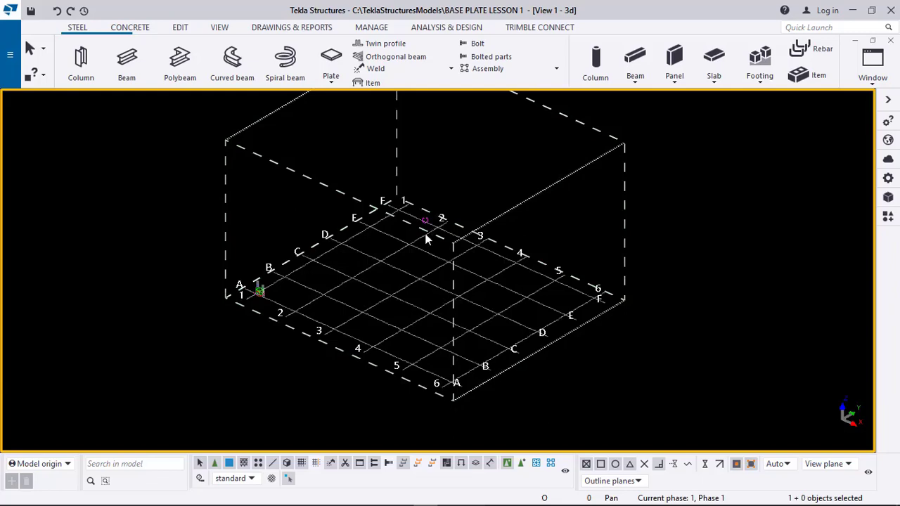
ctrl+middle_drag(406, 289, 427, 298)
ctrl+middle_drag(402, 261, 420, 268)
scroll(382, 280, down, 1)
scroll(409, 333, up, 1)
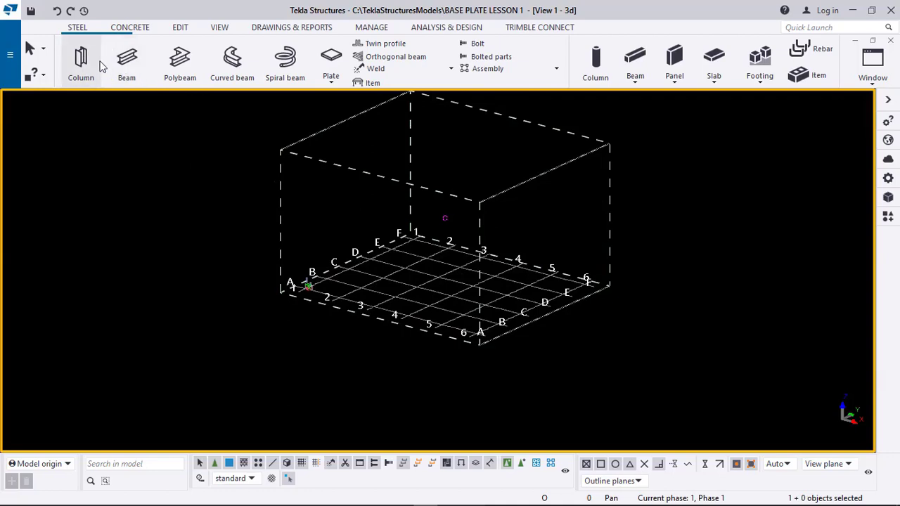
scroll(334, 189, up, 3)
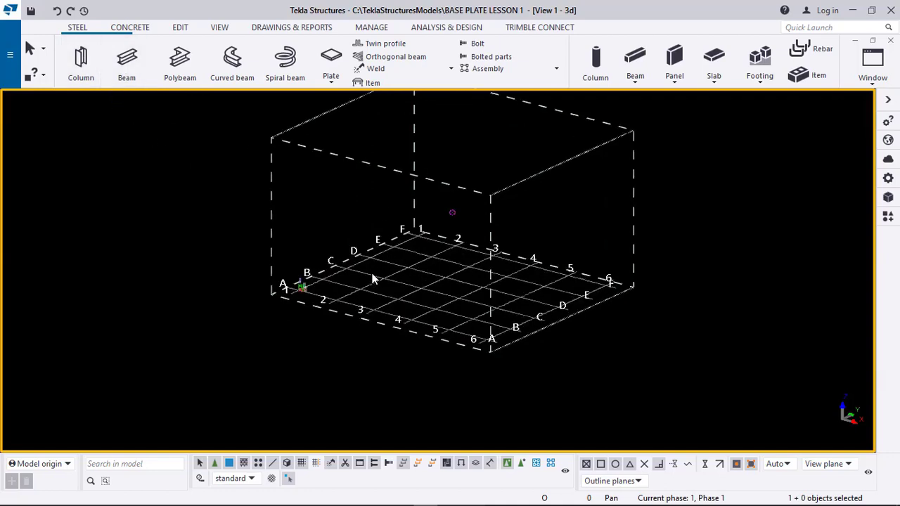
scroll(381, 271, down, 1)
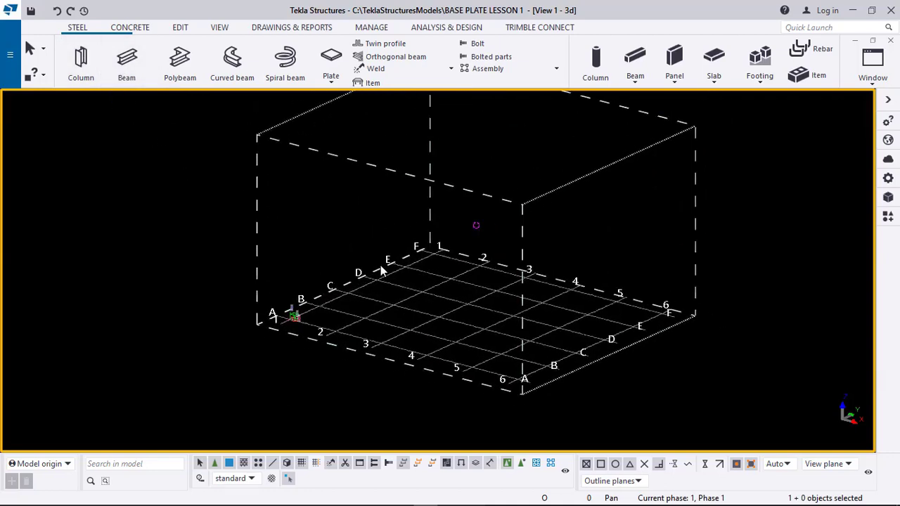
- Place one steel column at the intersection of grid lines A and 3, and end the Column command
click(79, 62)
scroll(380, 352, up, 4)
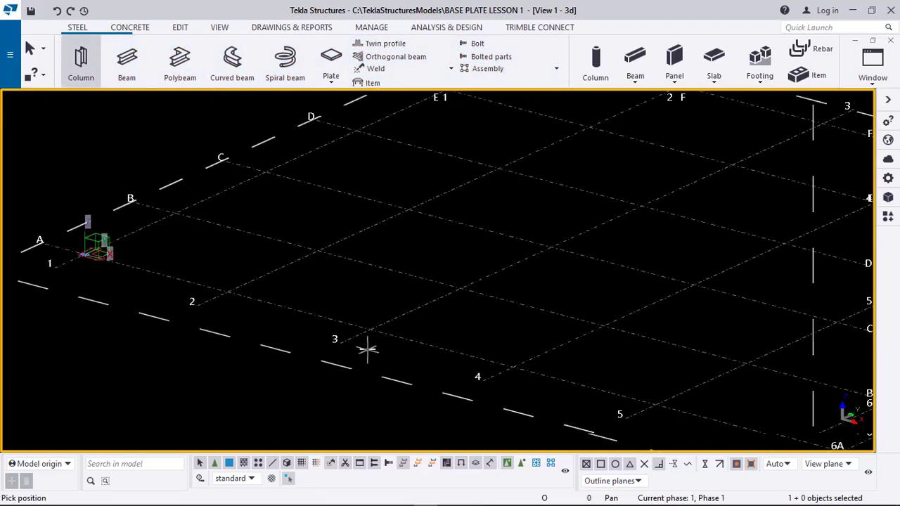
scroll(367, 349, up, 5)
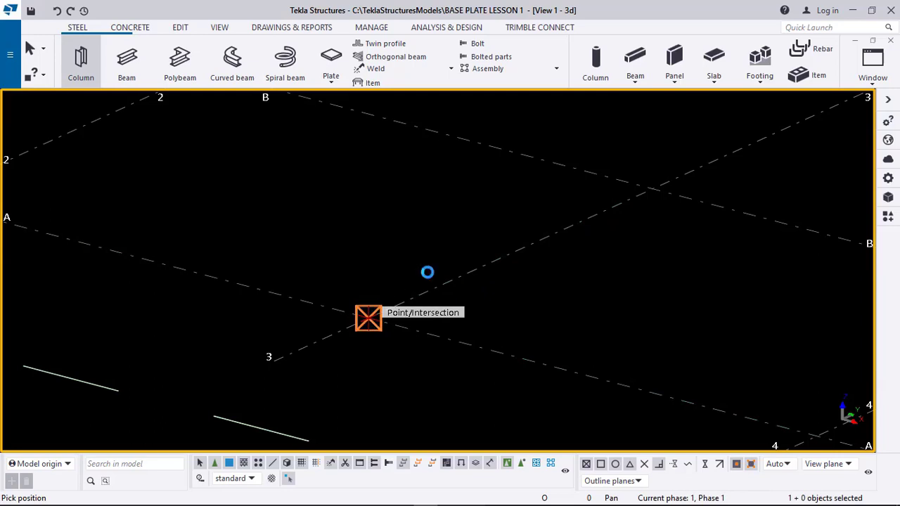
click(367, 309)
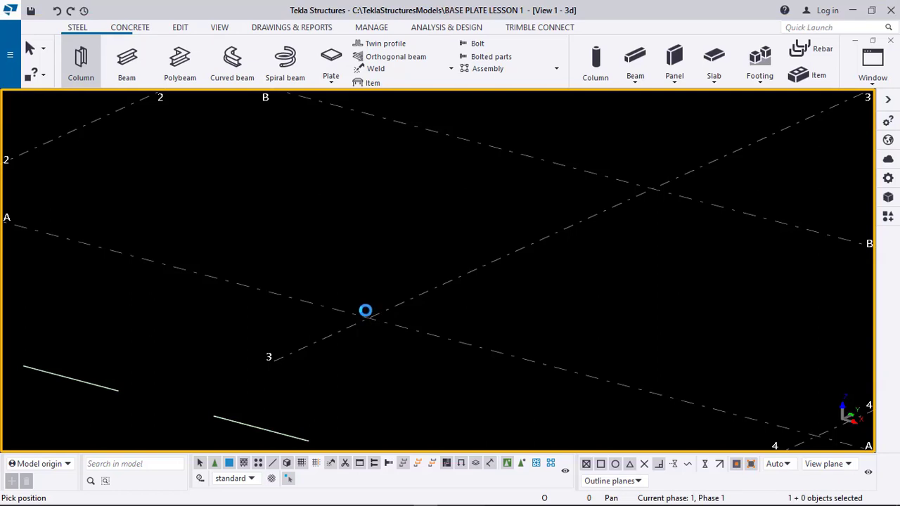
click(365, 311)
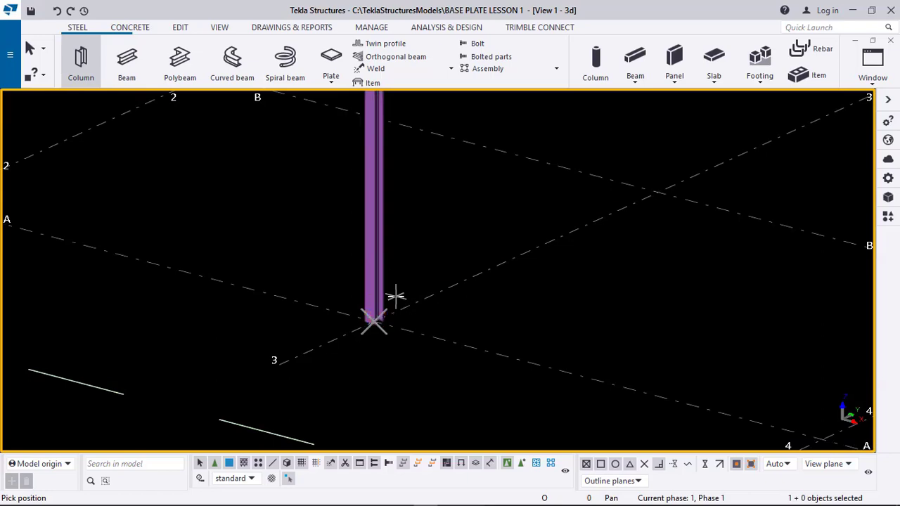
scroll(396, 296, down, 3)
ctrl+middle_drag(396, 306, 330, 260)
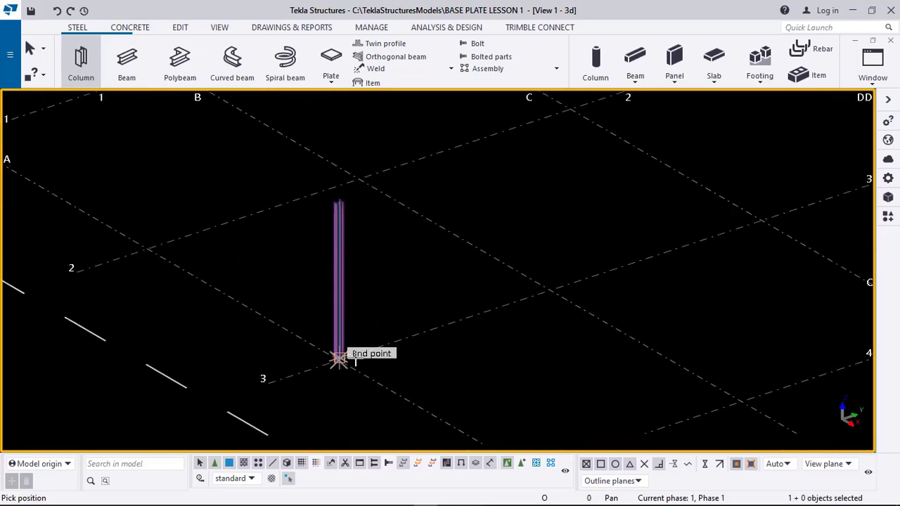
scroll(340, 341, up, 5)
scroll(391, 322, down, 2)
key(Escape)
scroll(413, 321, down, 1)
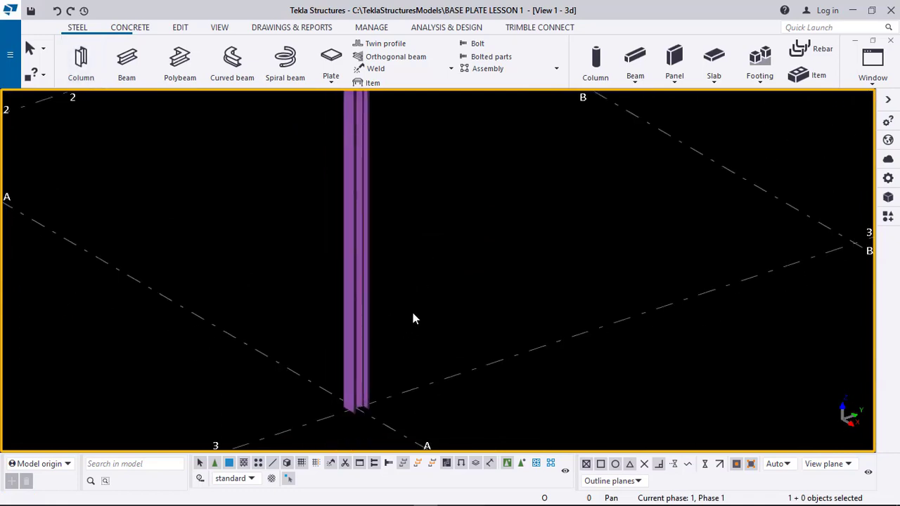
- Set the view point for model rotation at the base of the column at grid A-3
scroll(412, 313, down, 3)
scroll(358, 358, up, 14)
middle_drag(386, 381, 478, 436)
scroll(422, 310, down, 5)
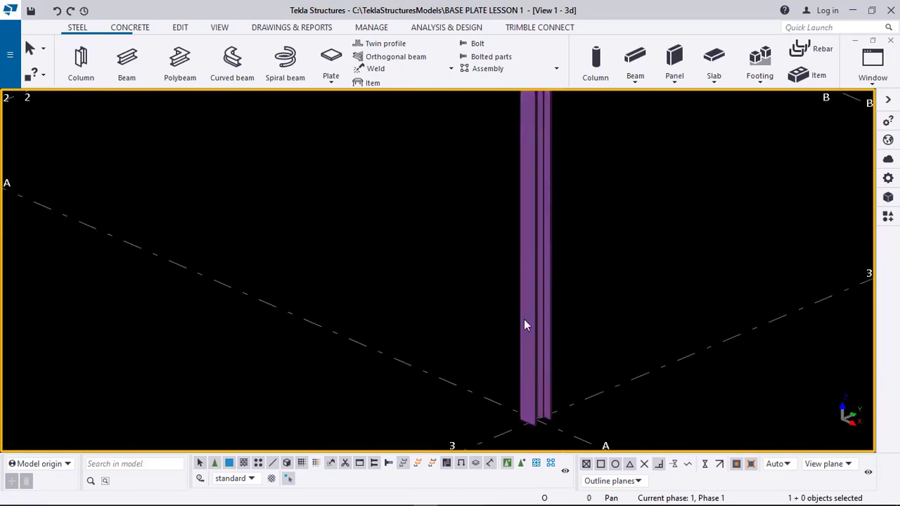
middle_drag(527, 362, 485, 311)
middle_drag(488, 360, 499, 339)
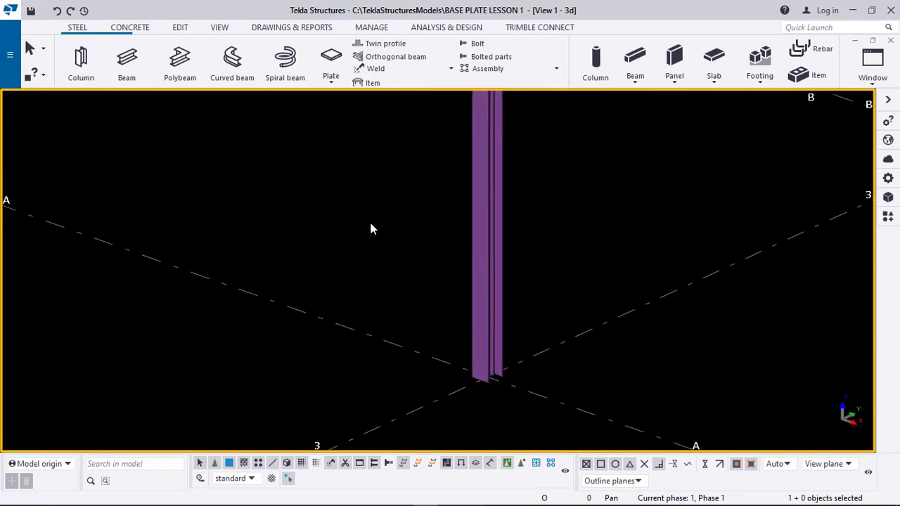
click(220, 27)
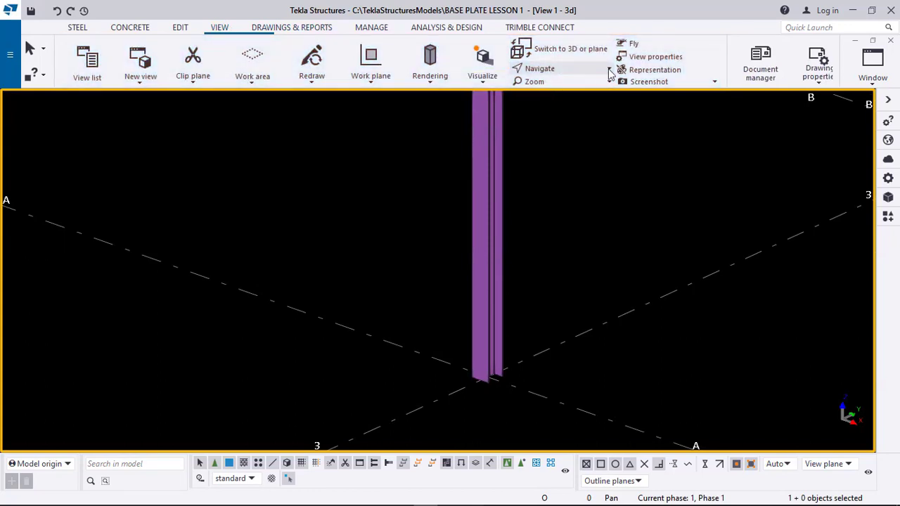
click(539, 69)
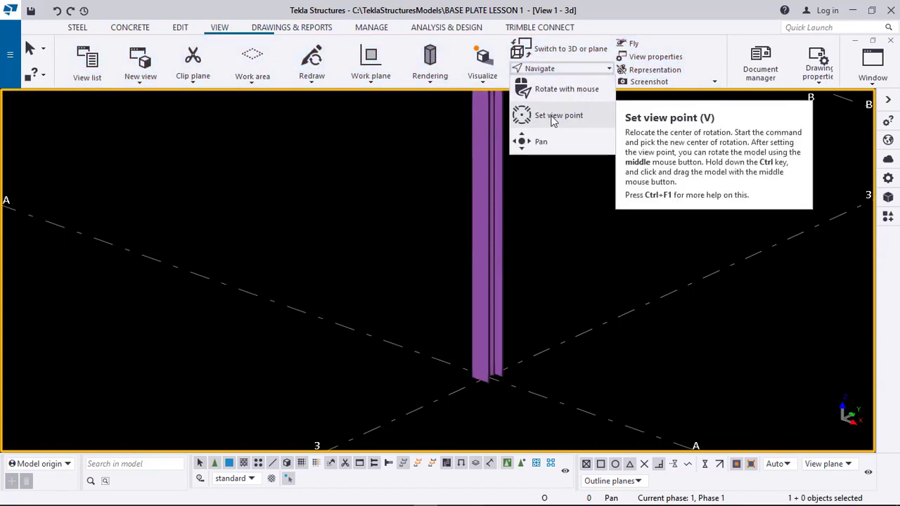
click(555, 116)
scroll(501, 382, up, 5)
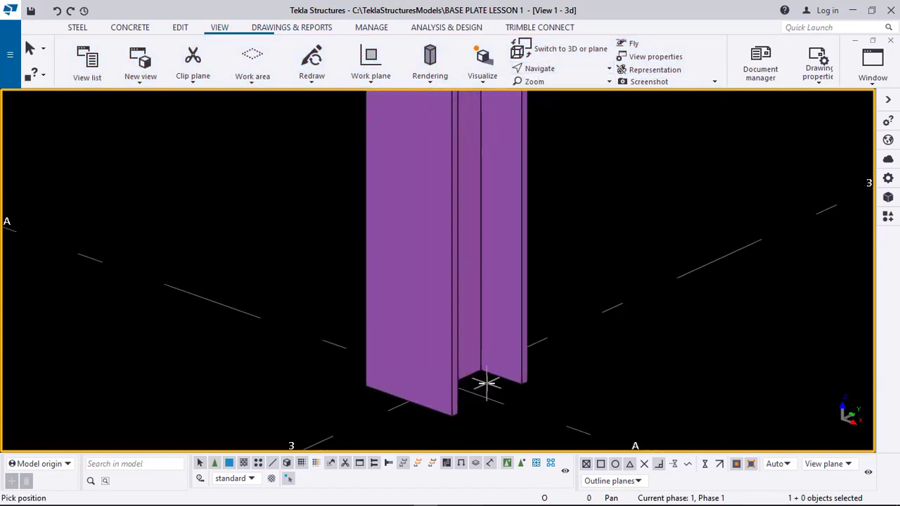
click(463, 389)
scroll(412, 244, down, 4)
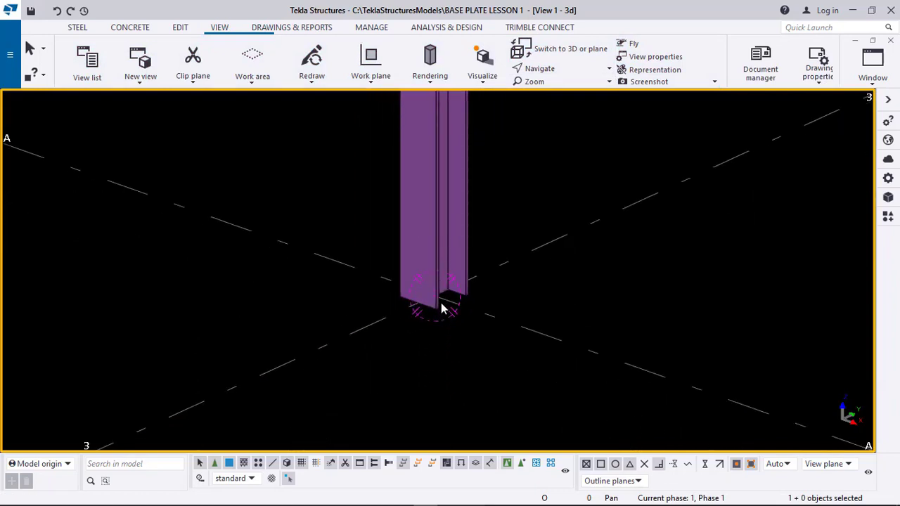
- Examine the A-3 column from different angles around its base, from the bottom end up to its top
ctrl+middle_drag(443, 309, 334, 333)
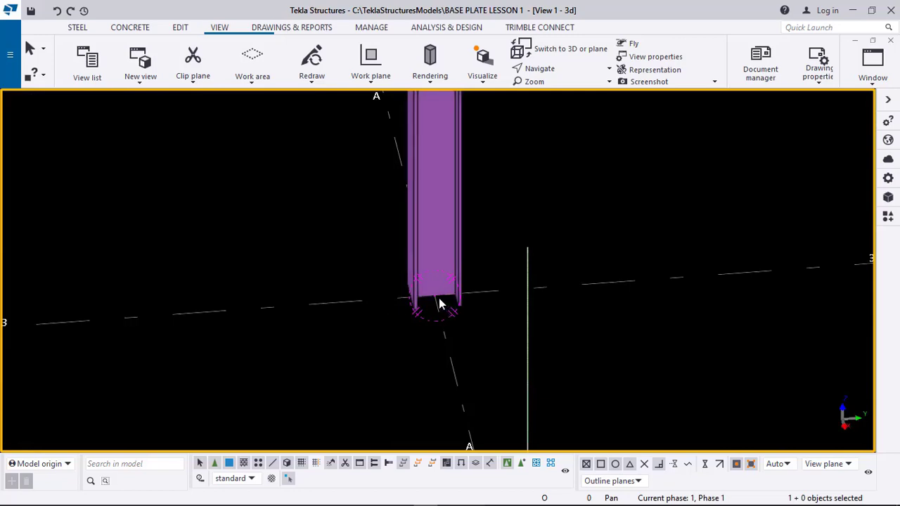
ctrl+middle_drag(439, 304, 392, 150)
scroll(400, 158, up, 3)
scroll(399, 158, down, 6)
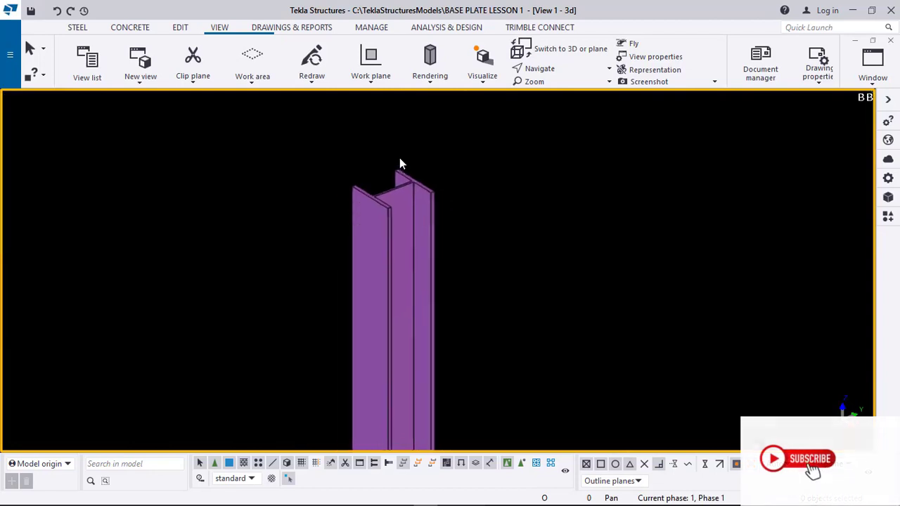
ctrl+middle_drag(389, 255, 374, 197)
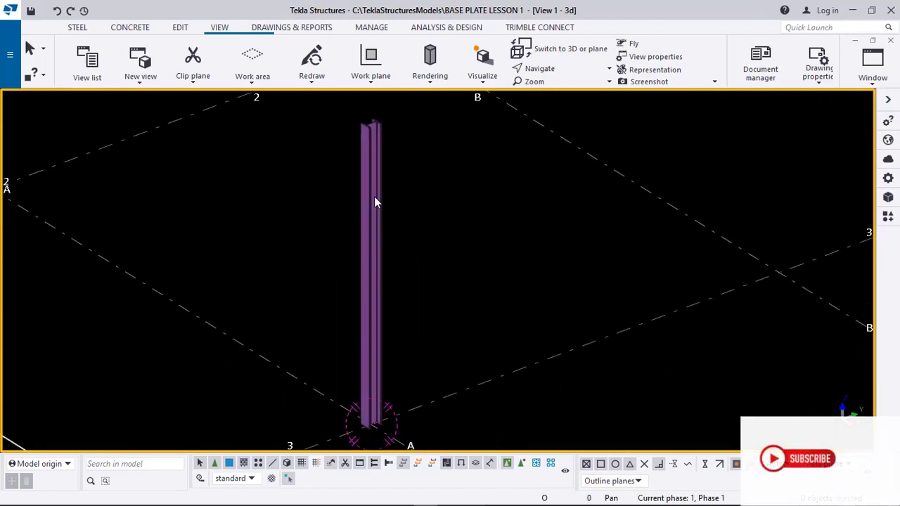
ctrl+middle_drag(381, 251, 370, 283)
scroll(394, 254, down, 2)
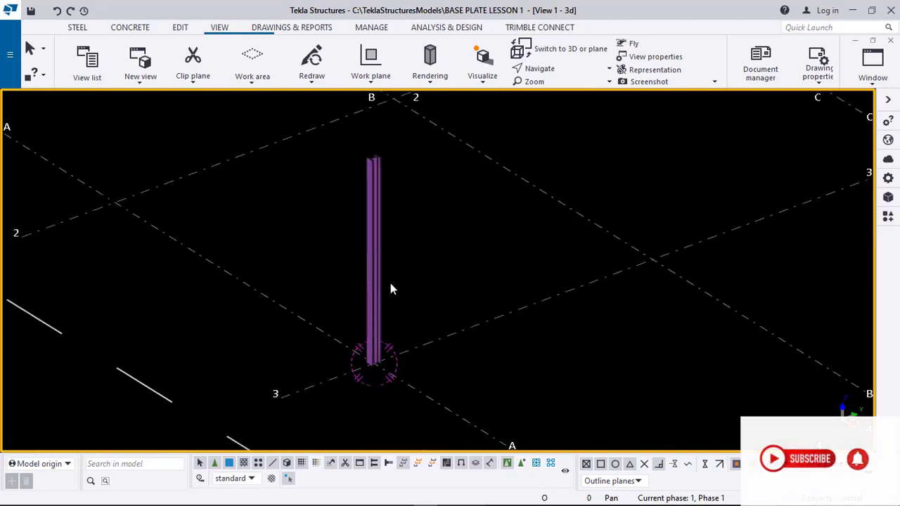
scroll(373, 348, up, 2)
scroll(372, 321, up, 2)
scroll(386, 301, down, 4)
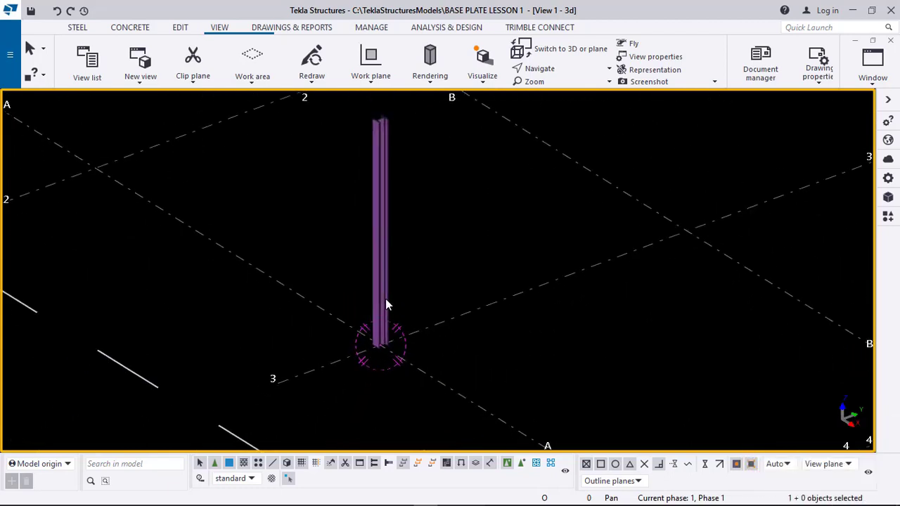
middle_drag(379, 258, 365, 289)
scroll(366, 285, up, 2)
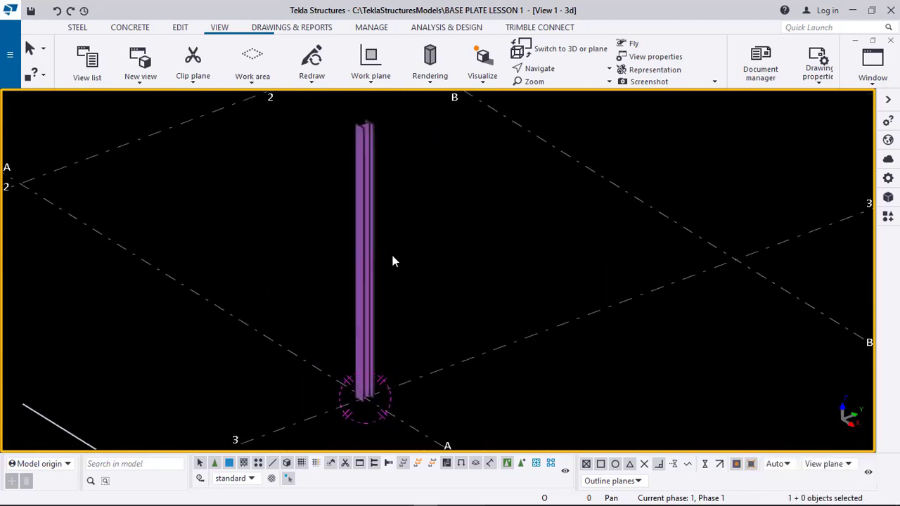
scroll(332, 252, down, 2)
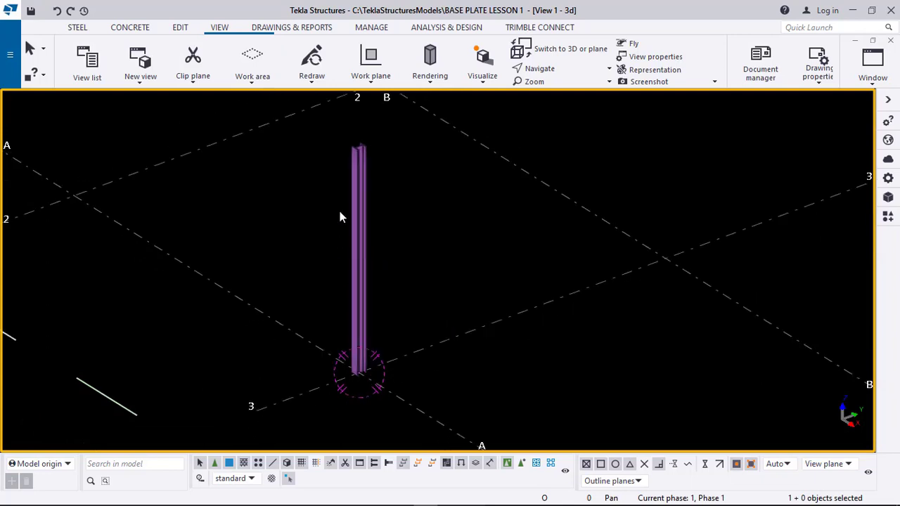
- Open the properties of the column at grid A-3 and change its profile to HEB200
click(363, 224)
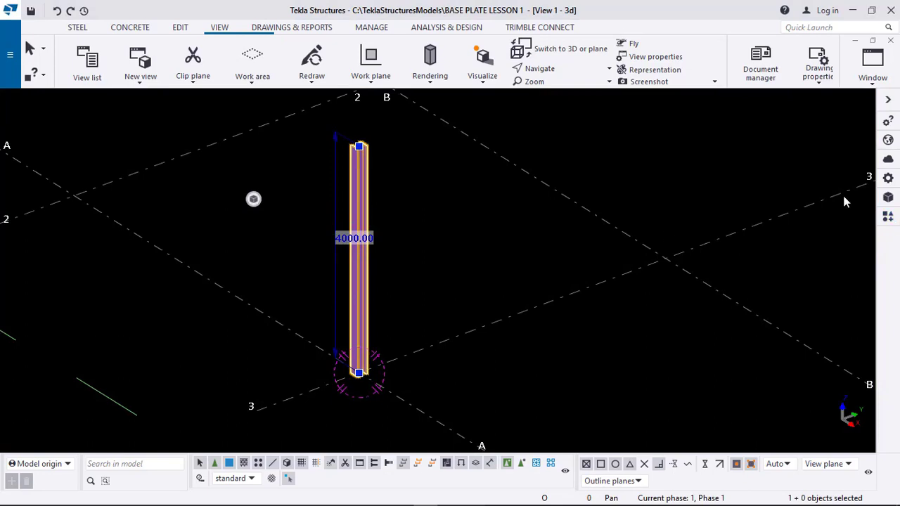
double_click(360, 189)
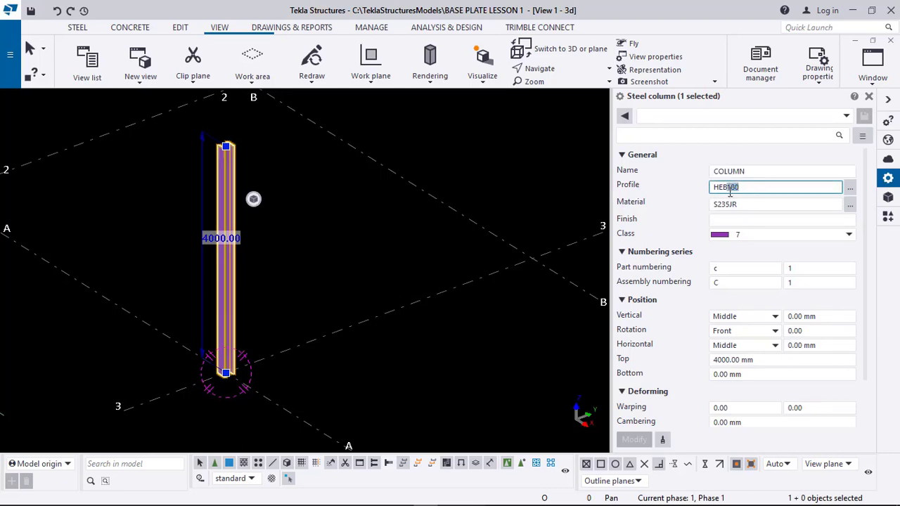
text(2)
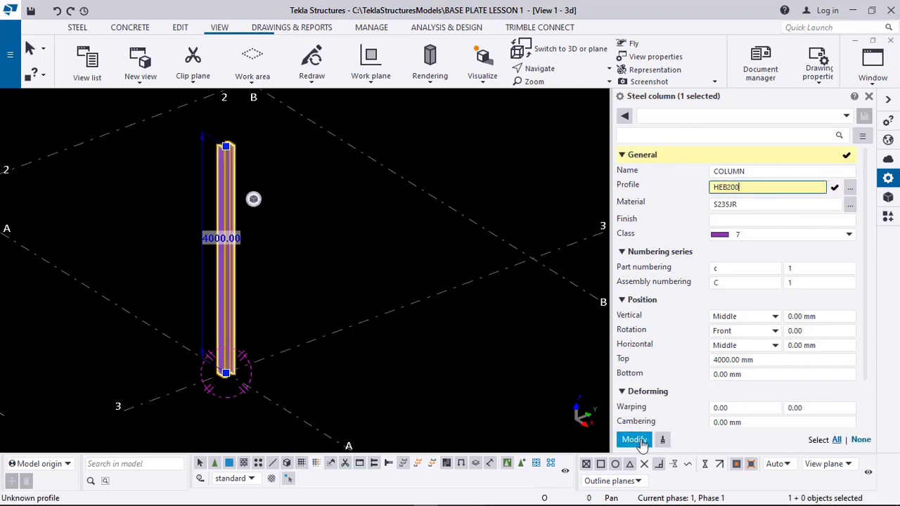
click(640, 441)
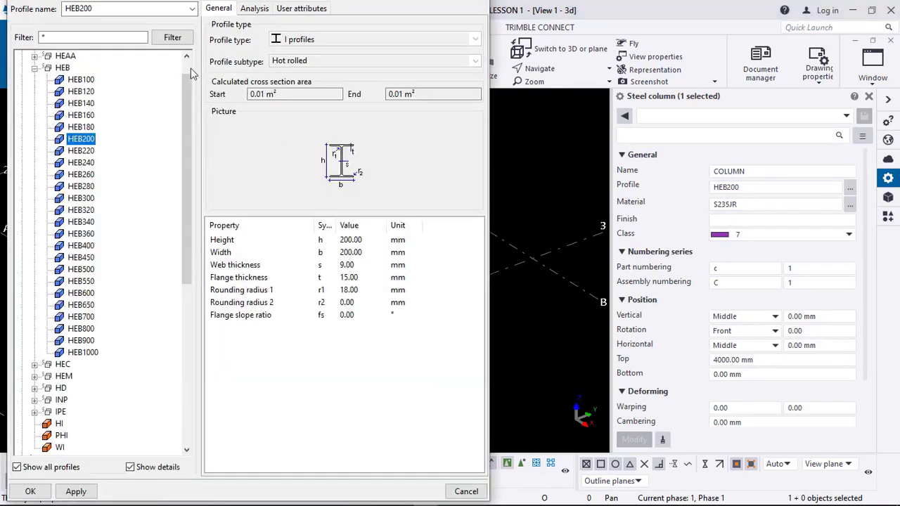
- Choose HEB180 from the HEB group of I profiles in the profile catalogue and apply it to the column
drag(188, 152, 106, 105)
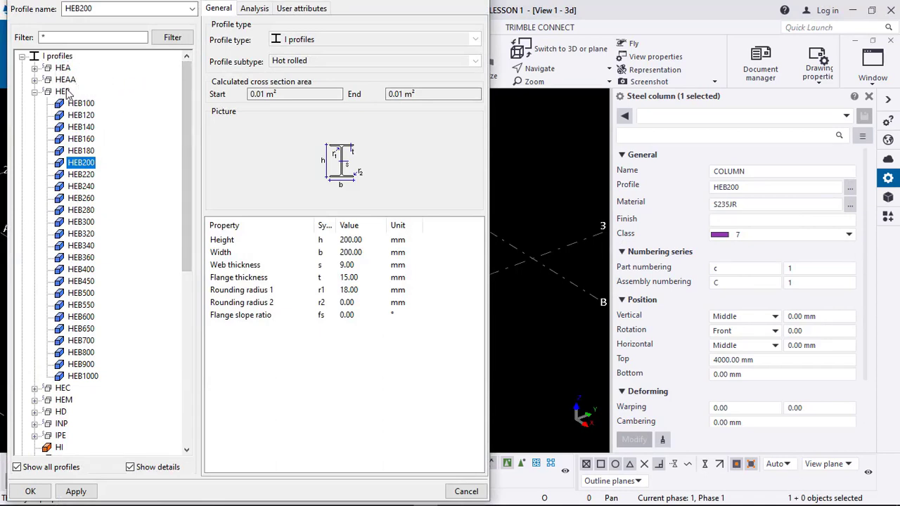
drag(187, 105, 184, 197)
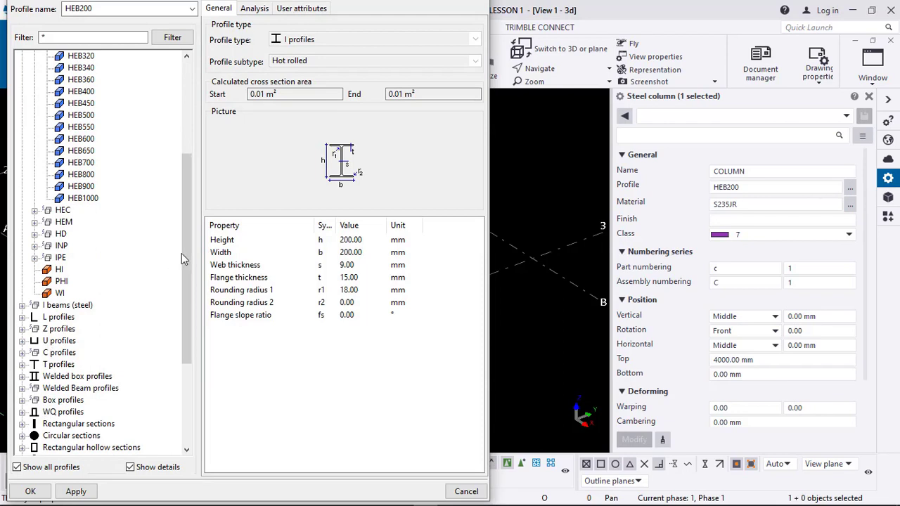
drag(181, 255, 184, 163)
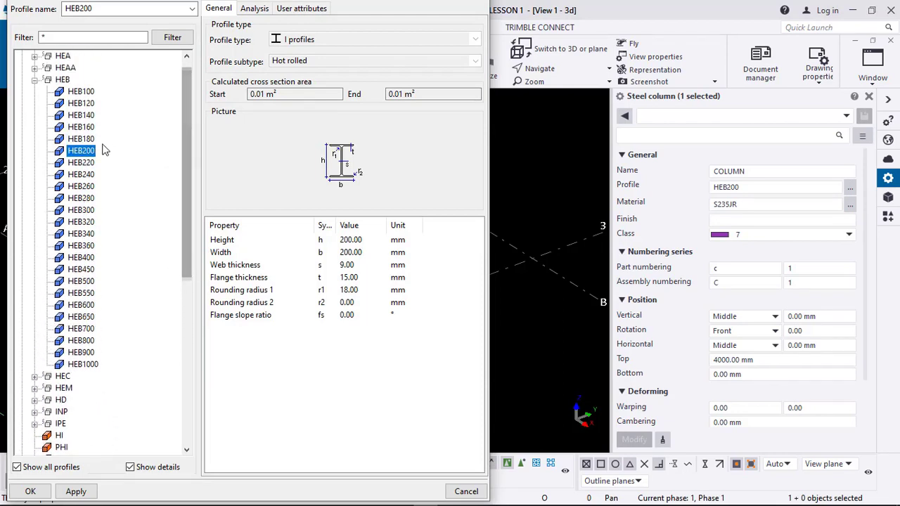
click(88, 139)
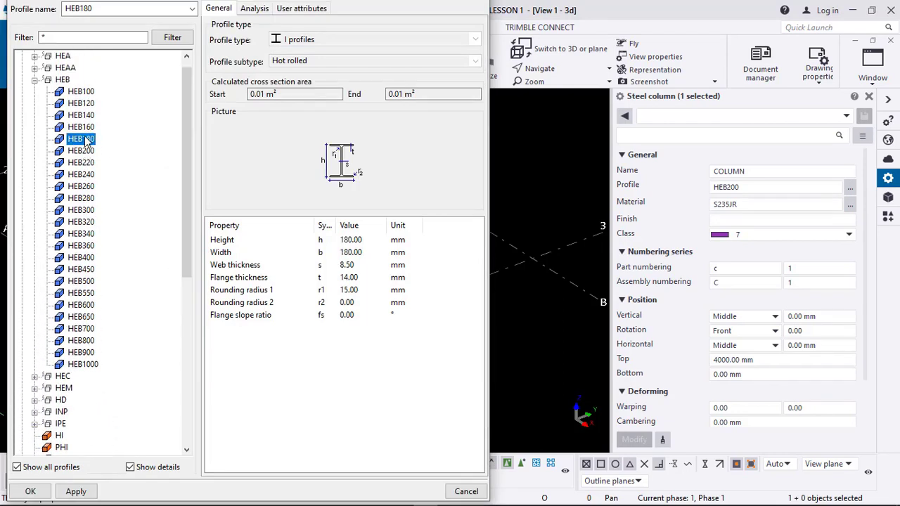
click(75, 492)
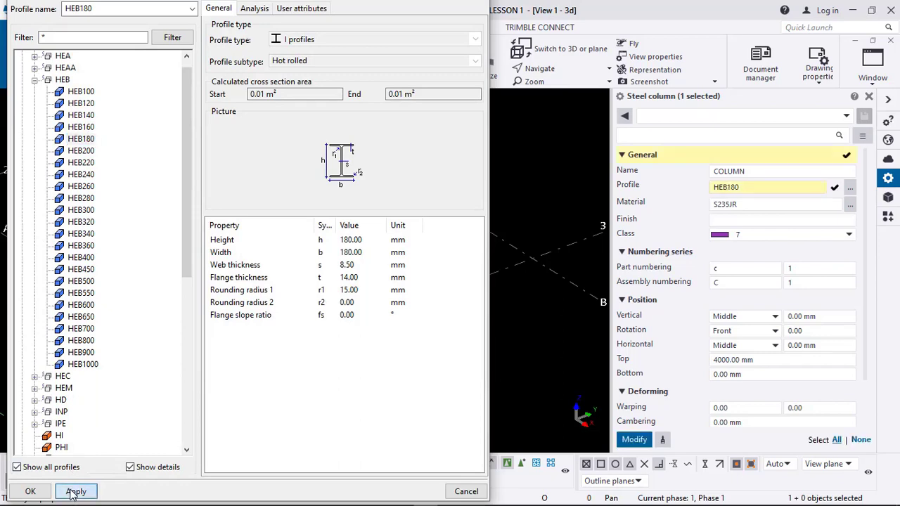
click(30, 491)
click(628, 441)
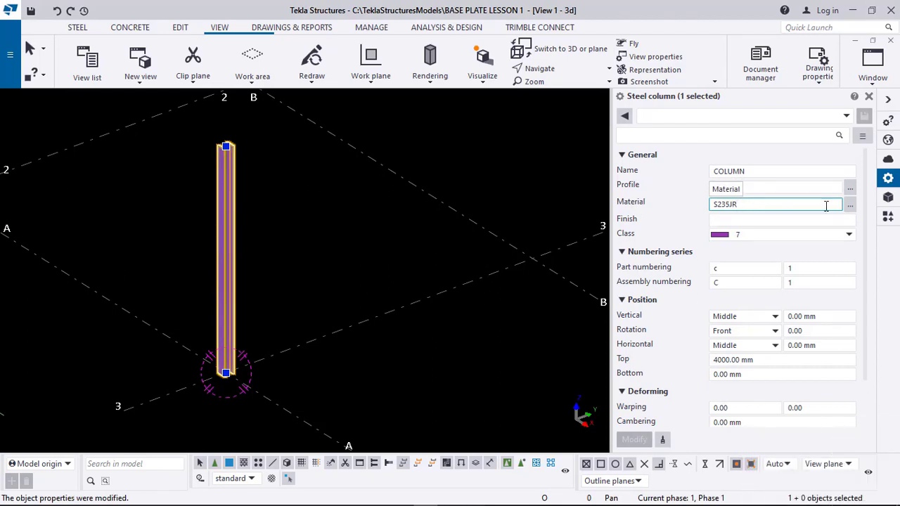
- Choose steel grade S275JR from the material catalogue and apply it to the selected column
click(850, 205)
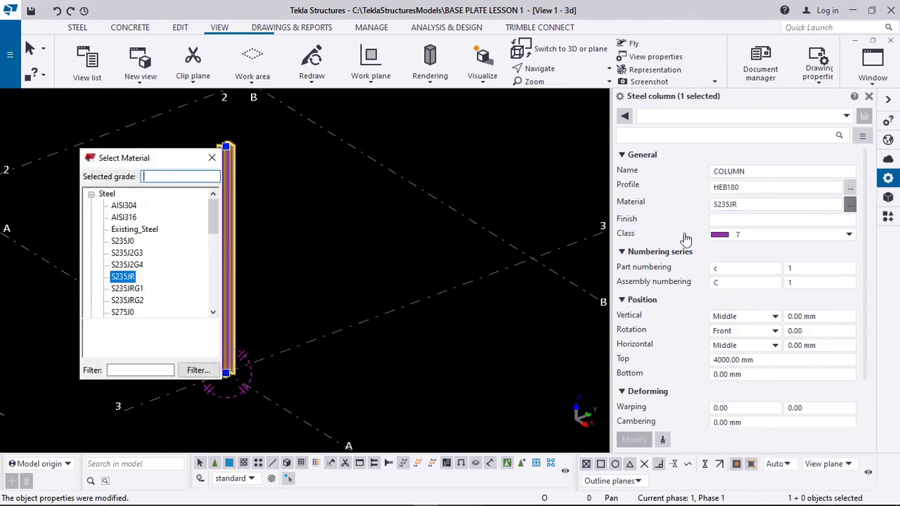
drag(211, 218, 216, 241)
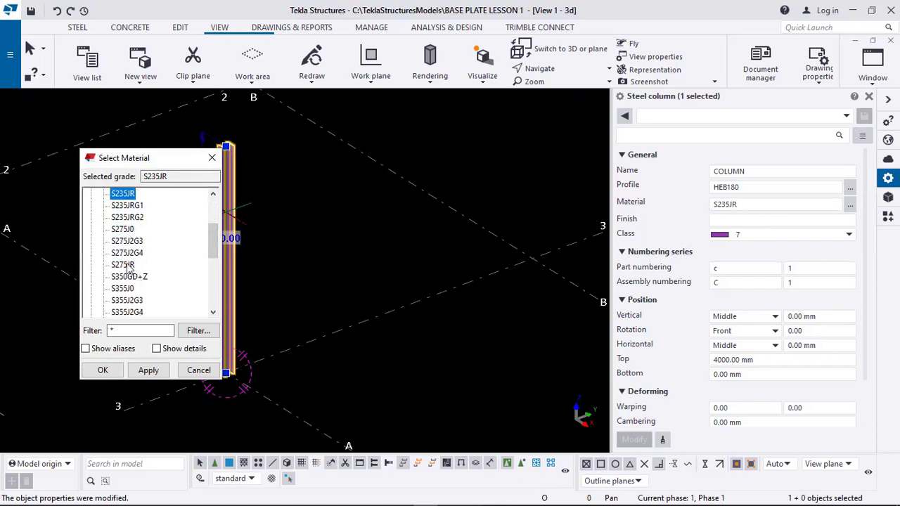
click(148, 371)
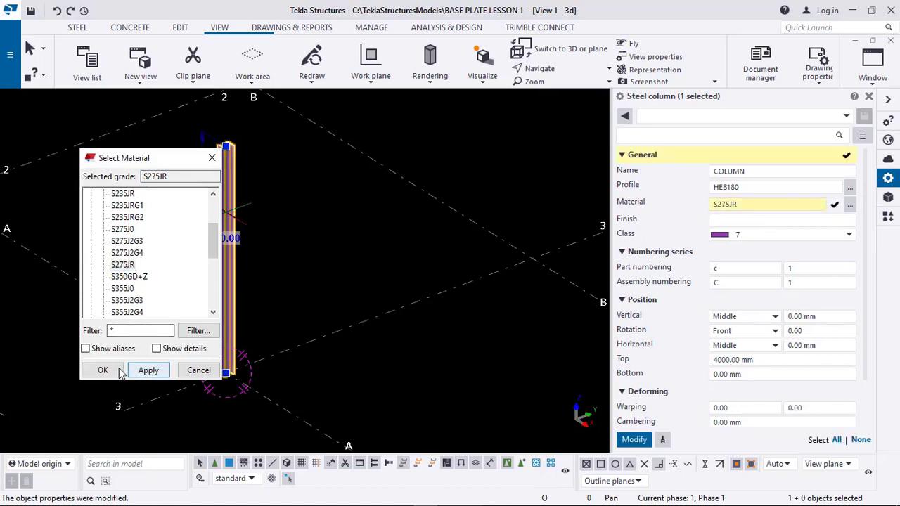
click(103, 370)
click(635, 440)
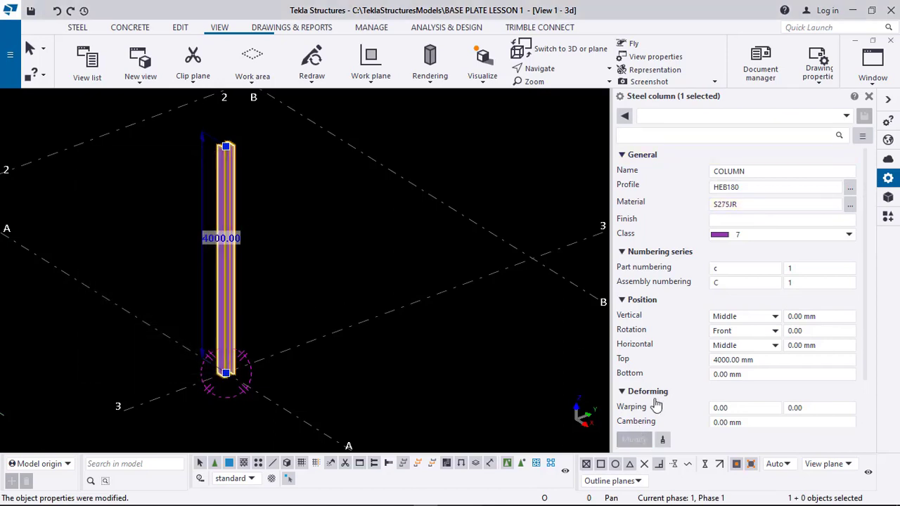
- Change the selected column's class to 6 (yellow) and apply the modification
click(753, 236)
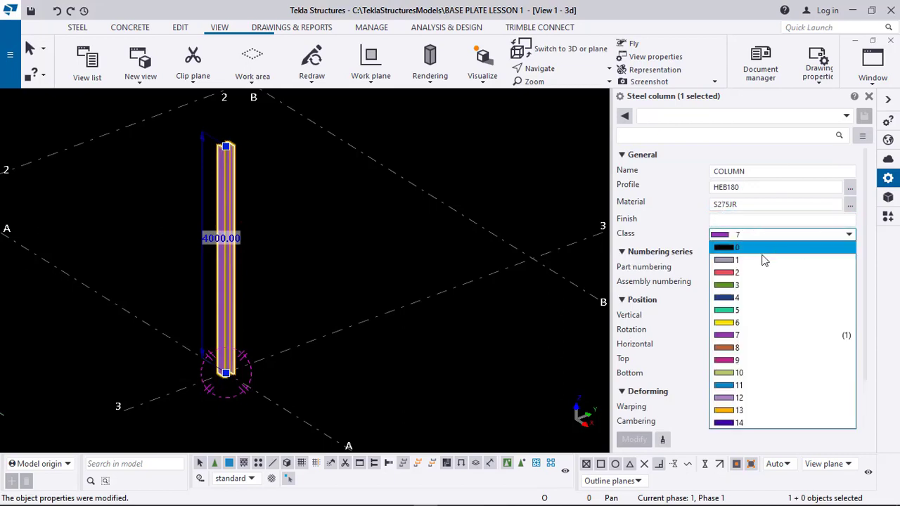
click(735, 323)
click(635, 441)
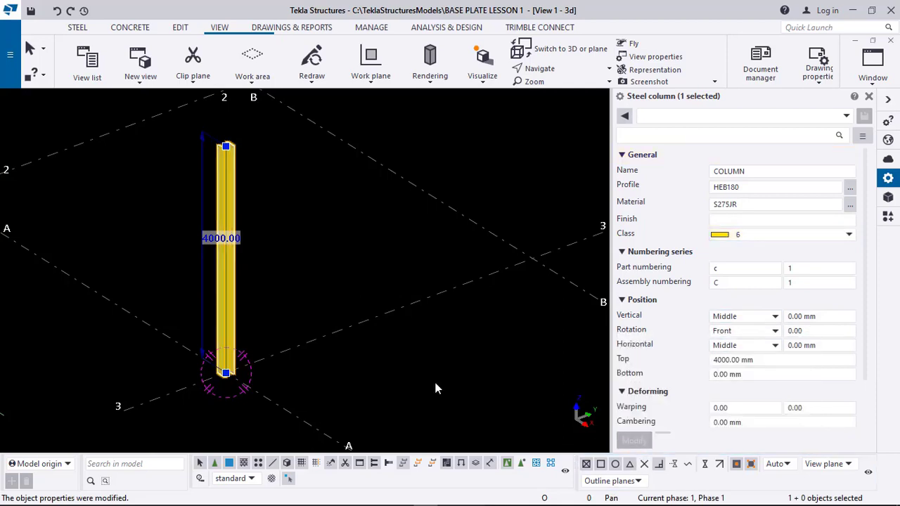
- Change the selected column's class to 1 (grey) and apply the modification
scroll(221, 172, up, 6)
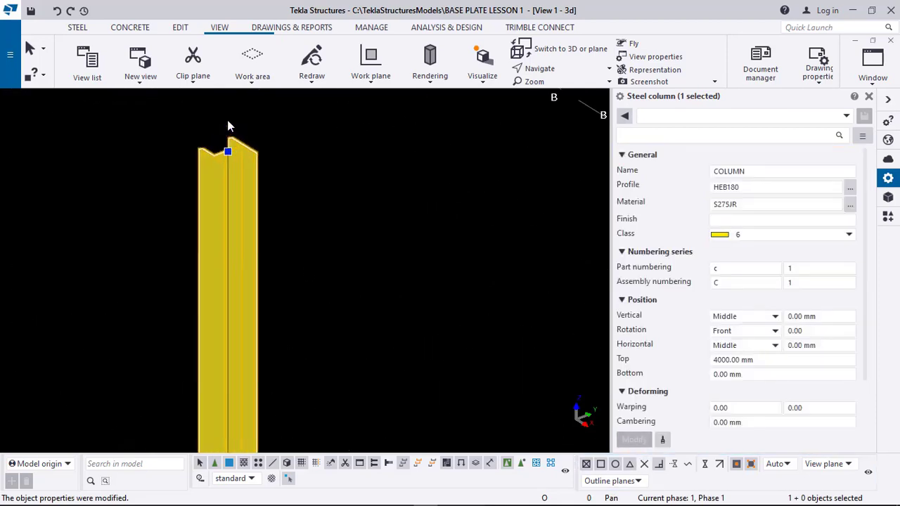
scroll(227, 125, up, 1)
click(747, 234)
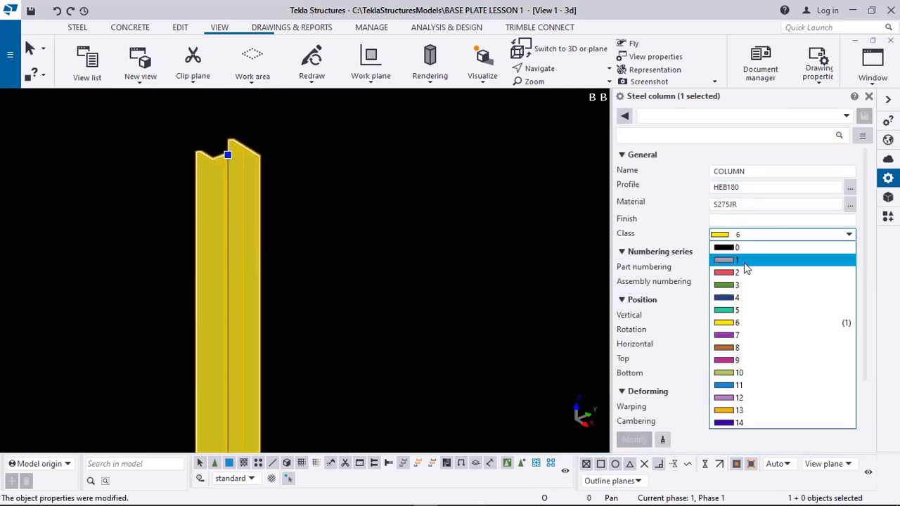
click(745, 261)
click(634, 439)
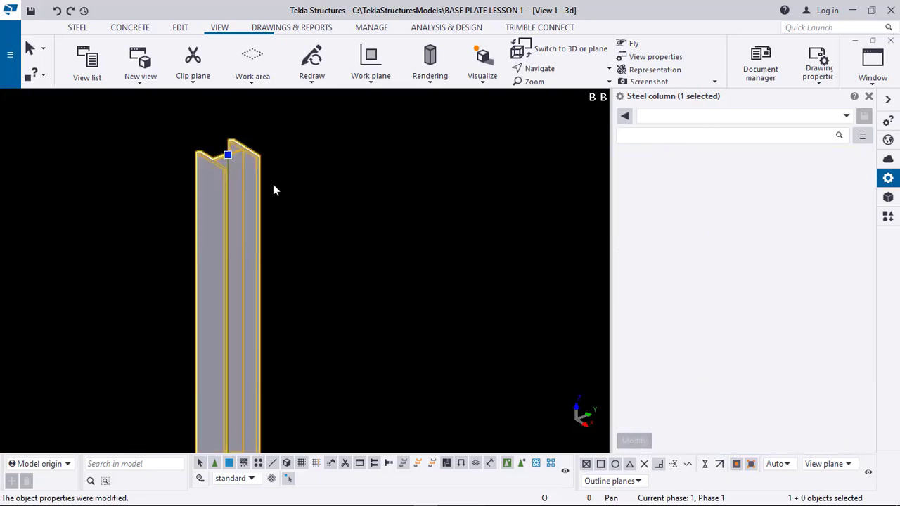
- Set the selected column's class back to 7 (purple) and apply the modification
click(771, 236)
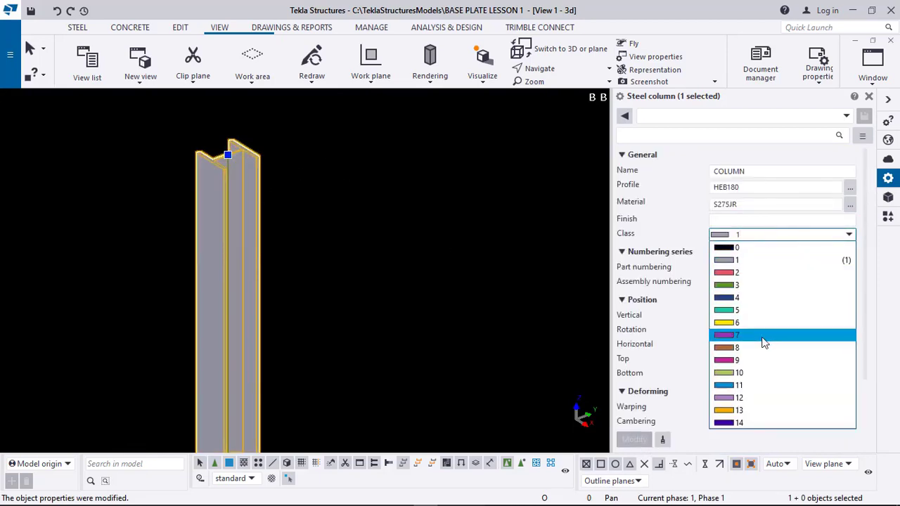
click(760, 316)
click(634, 441)
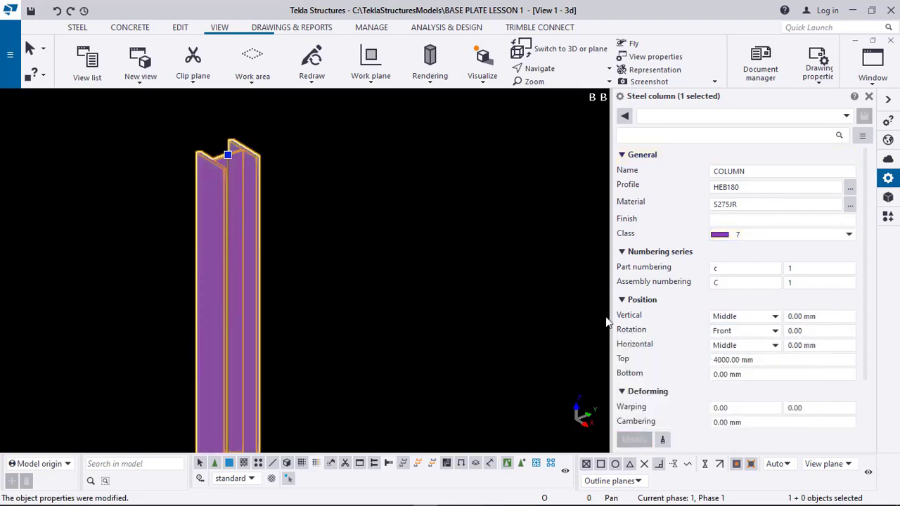
scroll(348, 153, down, 4)
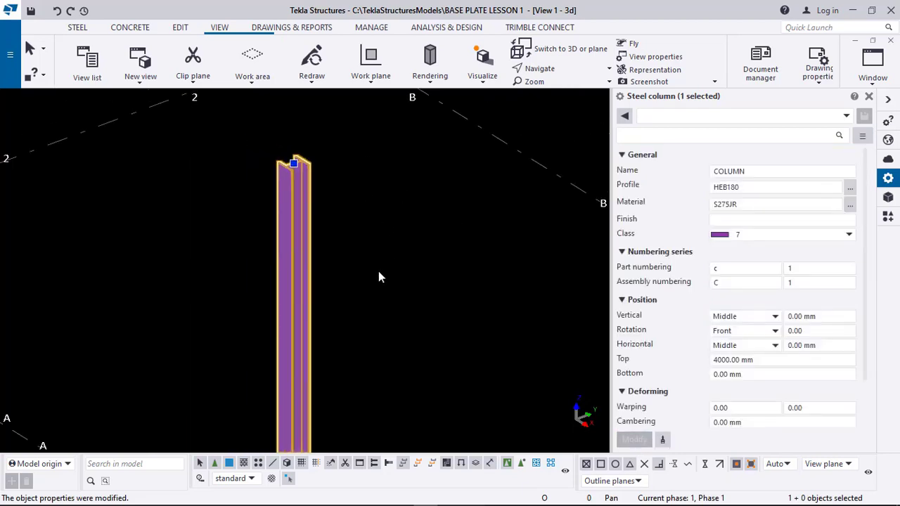
- Change the selected column's vertical position to Down and apply the modification
middle_drag(348, 240, 314, 198)
scroll(314, 198, down, 1)
scroll(320, 176, down, 1)
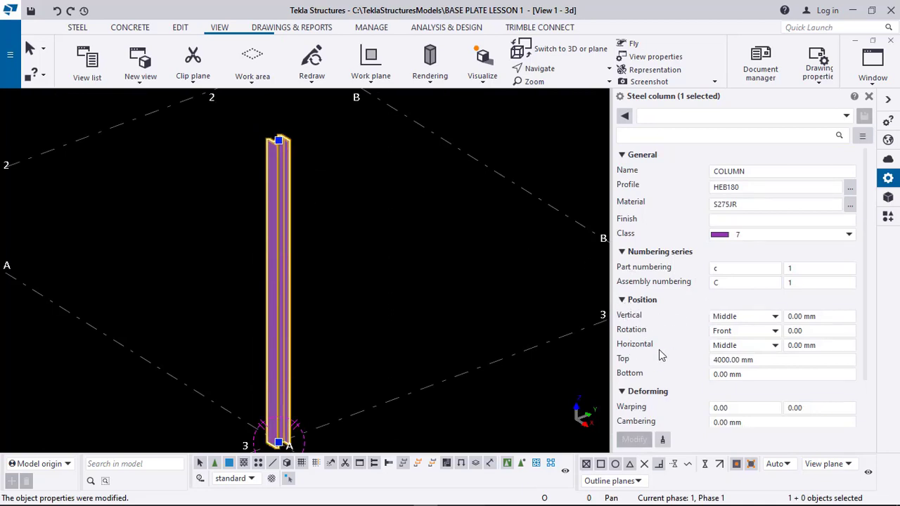
scroll(274, 134, up, 4)
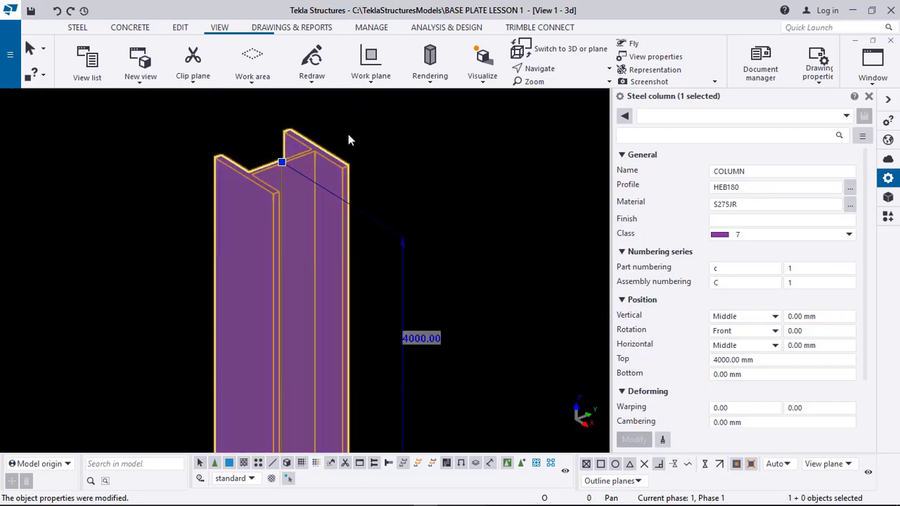
click(770, 318)
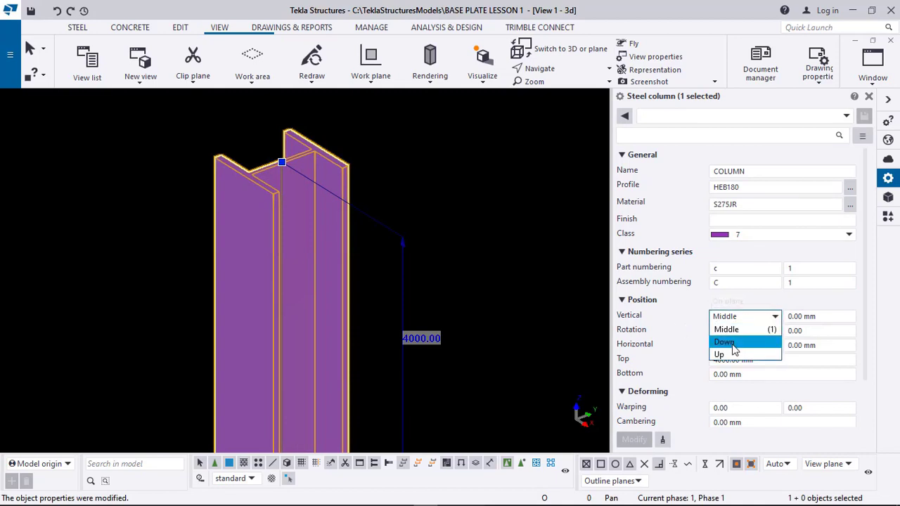
click(726, 342)
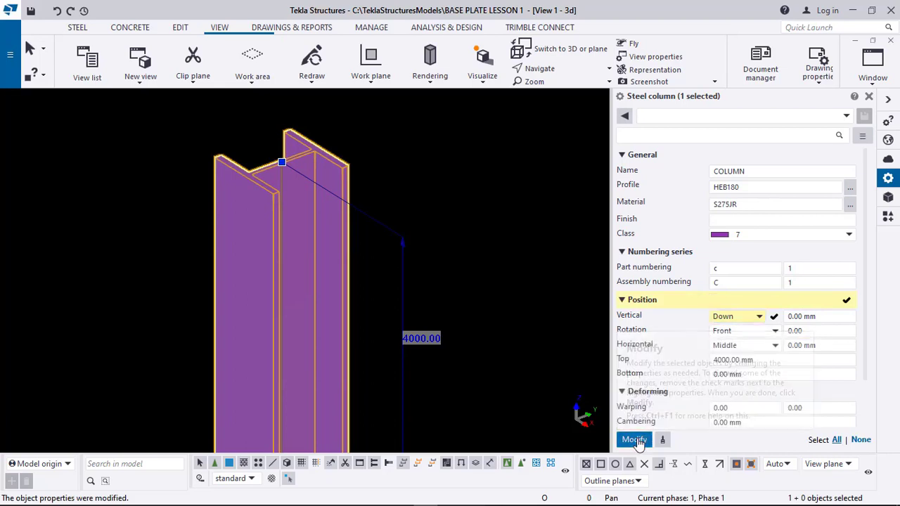
click(636, 439)
scroll(276, 159, up, 5)
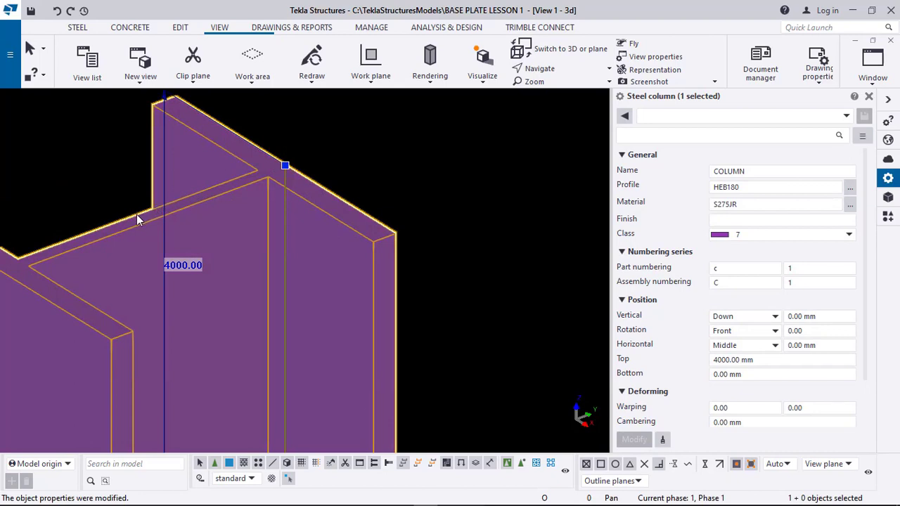
scroll(292, 158, down, 4)
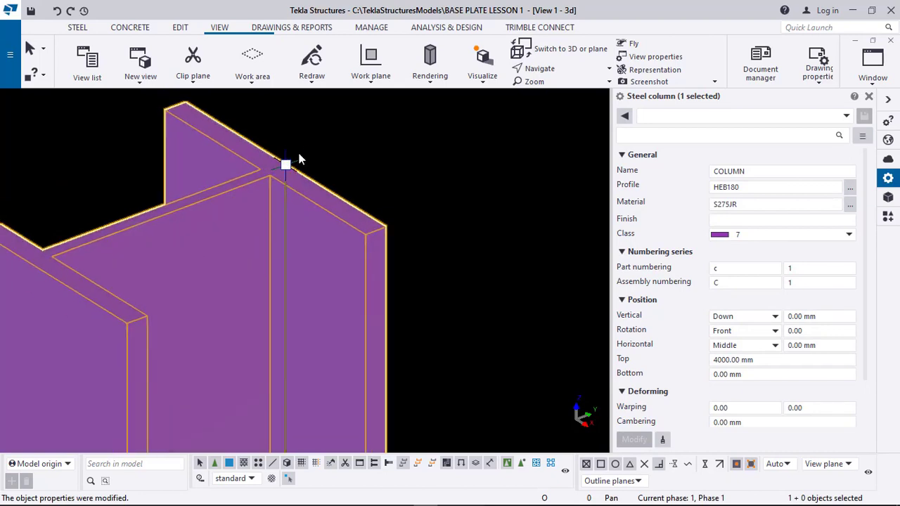
- Change the selected column's vertical position to Up and apply the modification
ctrl+middle_drag(324, 148, 168, 346)
scroll(306, 349, up, 4)
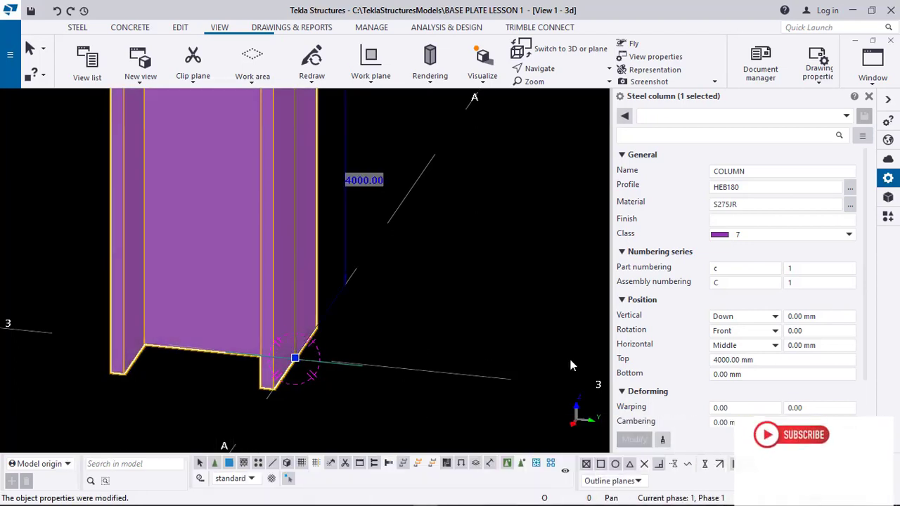
click(744, 317)
click(734, 355)
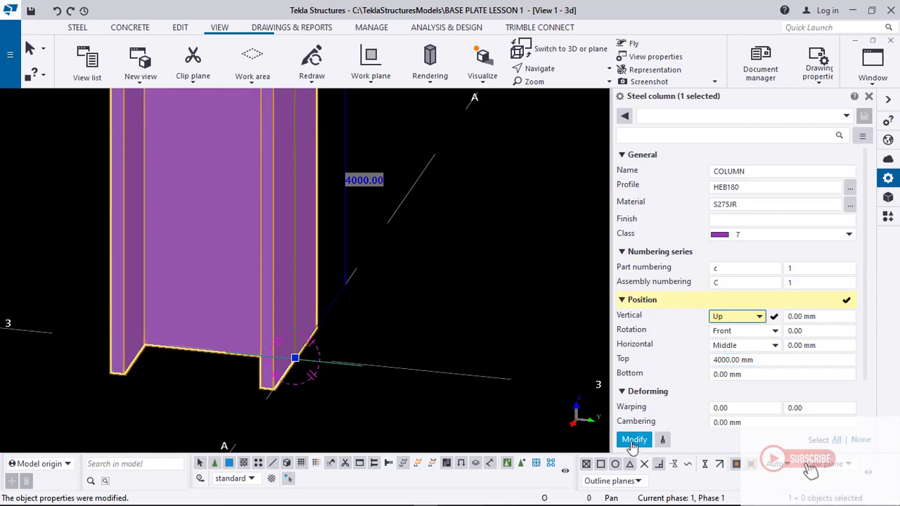
click(633, 440)
ctrl+middle_drag(283, 361, 235, 316)
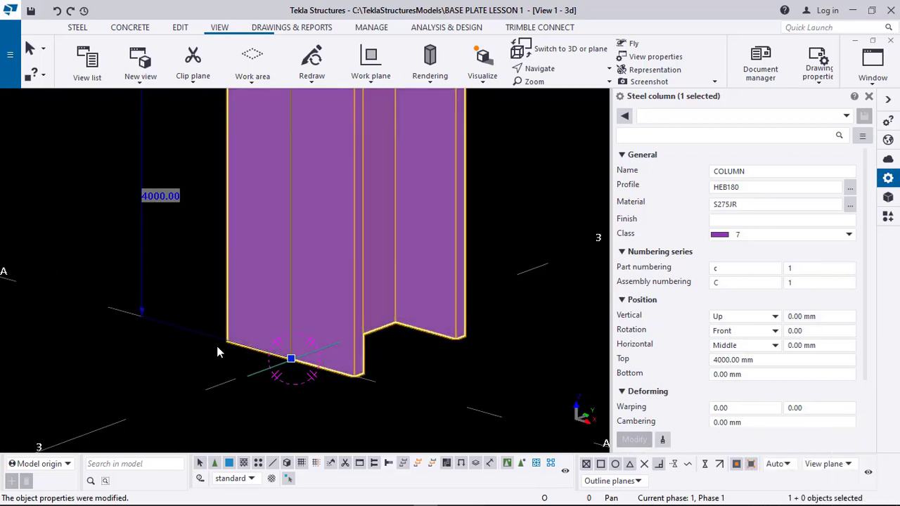
- Set the selected column's vertical position back to Middle and apply the modification
click(753, 318)
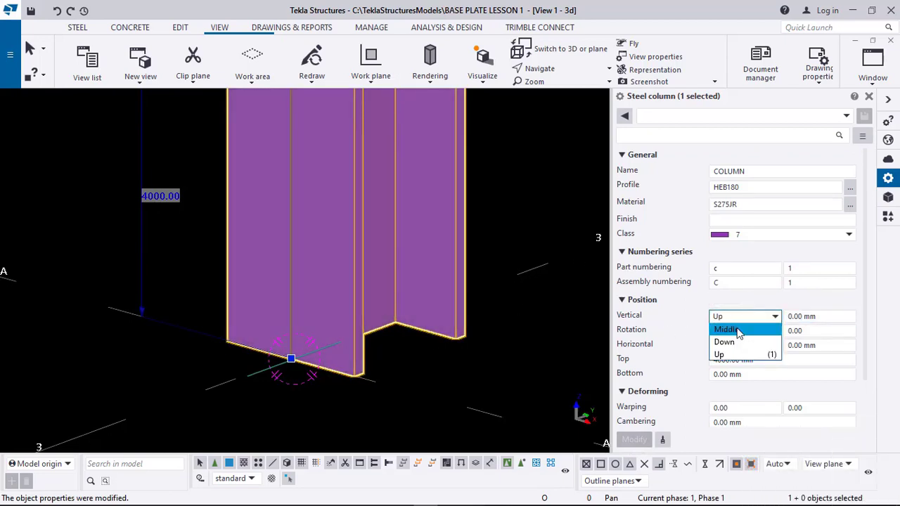
click(737, 330)
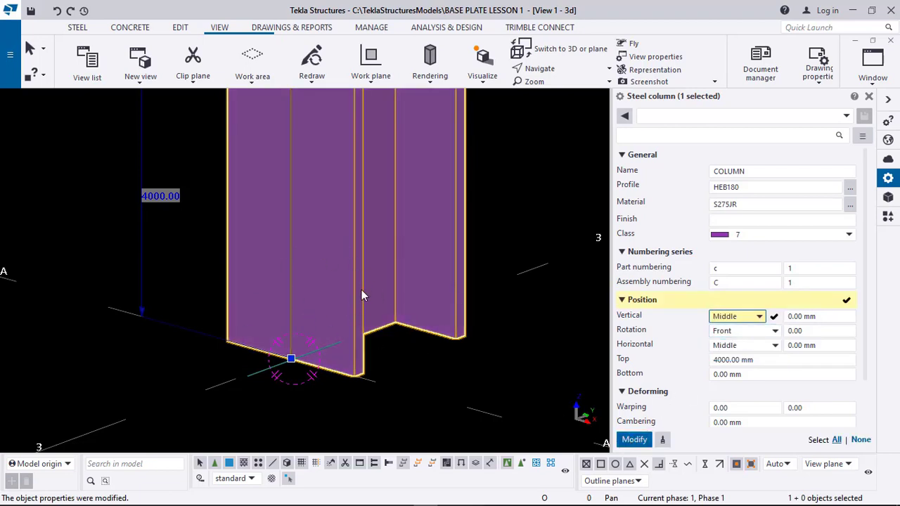
ctrl+middle_drag(352, 312, 228, 321)
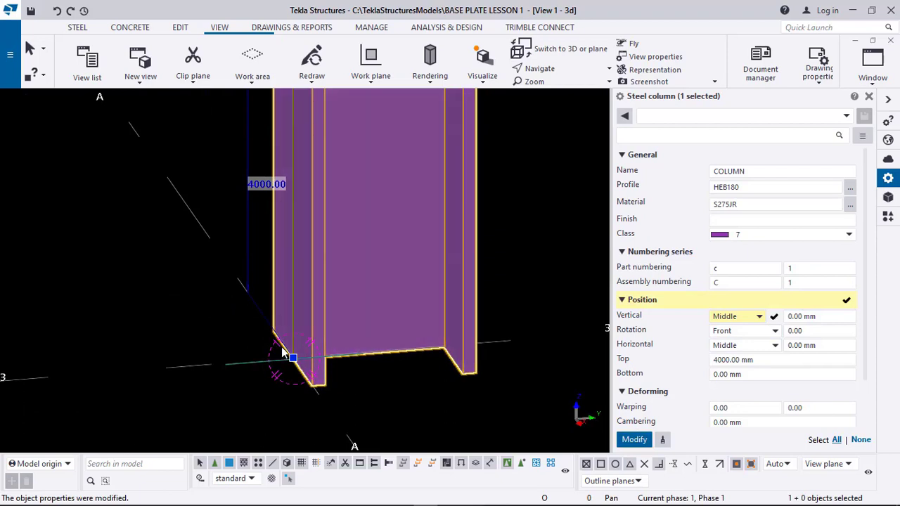
click(634, 440)
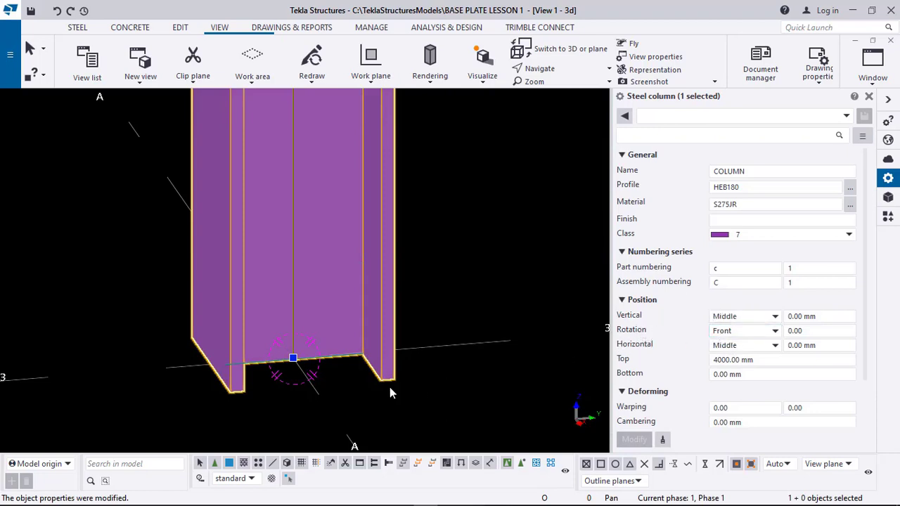
- Examine the upper end of the selected column and how its section is oriented there
scroll(390, 341, down, 5)
middle_drag(346, 306, 343, 440)
scroll(343, 440, down, 1)
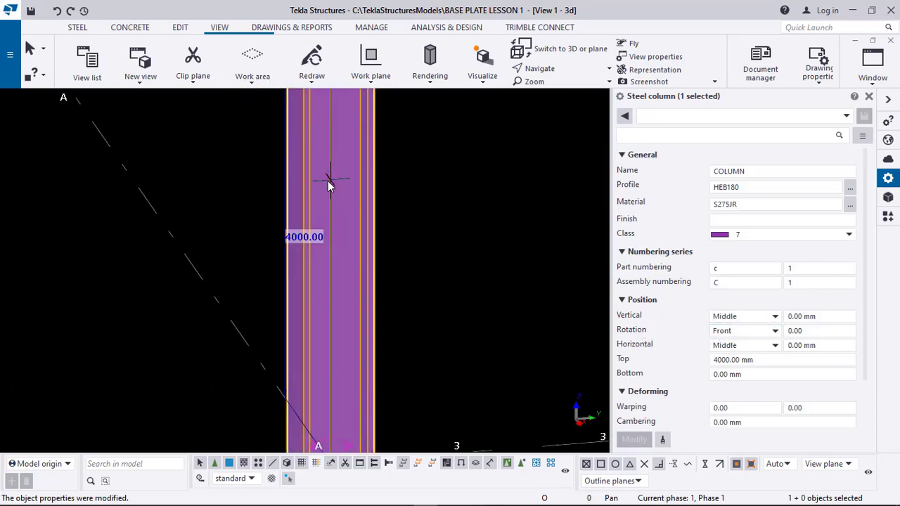
middle_drag(328, 180, 329, 429)
middle_drag(333, 277, 321, 421)
scroll(320, 420, down, 2)
middle_drag(331, 194, 326, 352)
middle_drag(315, 191, 321, 450)
scroll(321, 99, up, 2)
scroll(358, 218, up, 3)
middle_drag(324, 108, 315, 259)
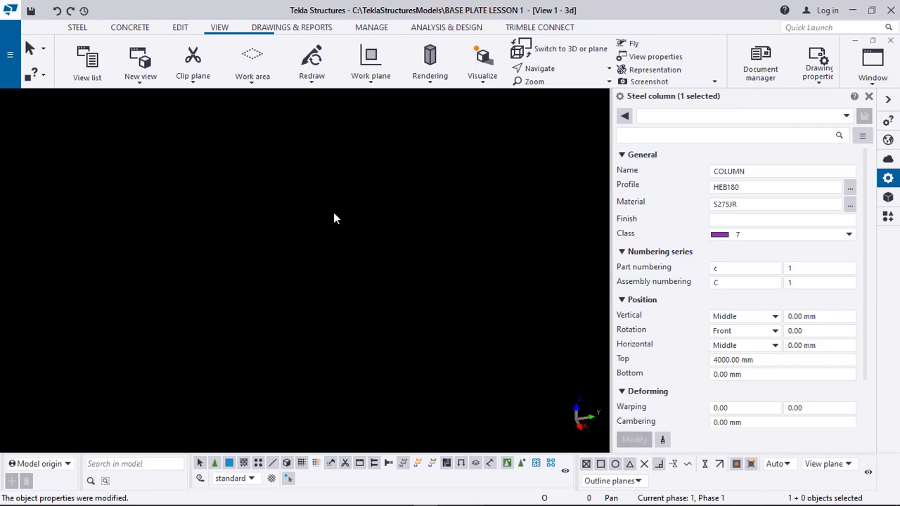
scroll(348, 219, down, 2)
middle_drag(331, 377, 323, 204)
scroll(313, 167, up, 1)
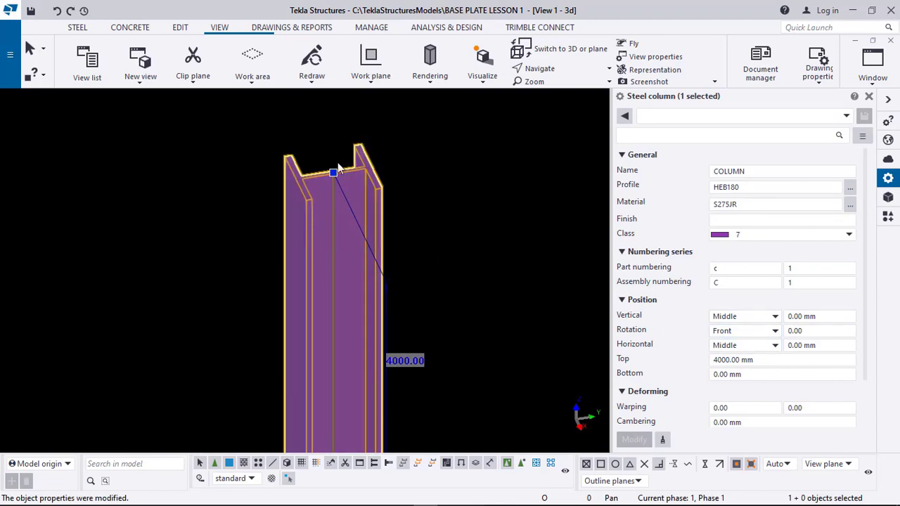
- Change the selected column's rotation to Top and apply the modification
click(735, 337)
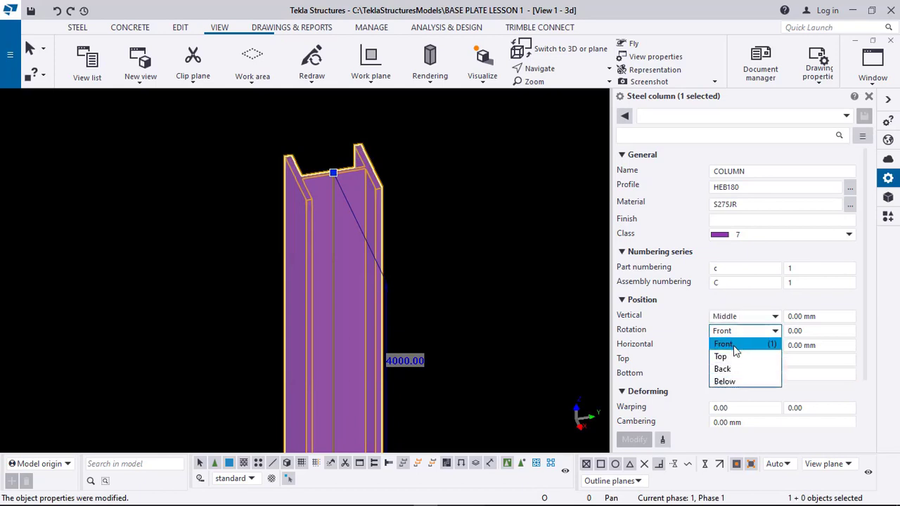
click(732, 343)
click(647, 442)
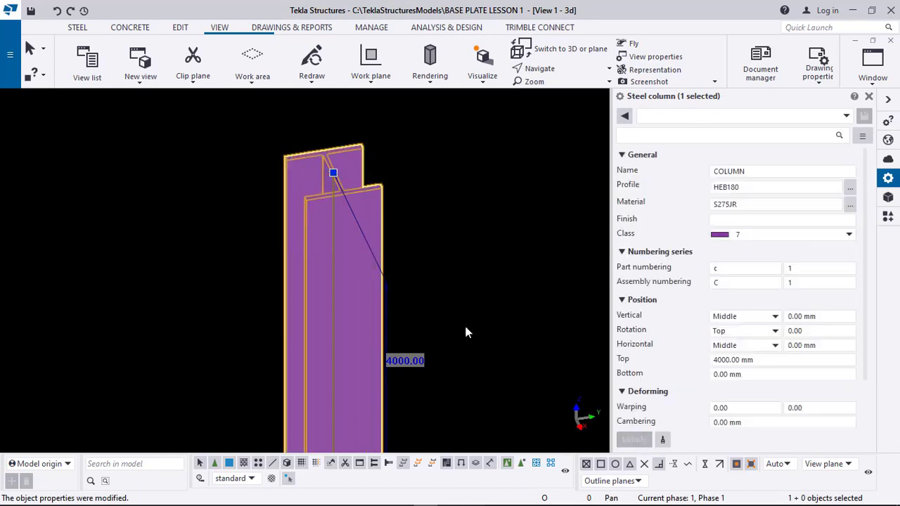
- Change the selected column's rotation to Back and apply the modification
click(735, 330)
click(725, 368)
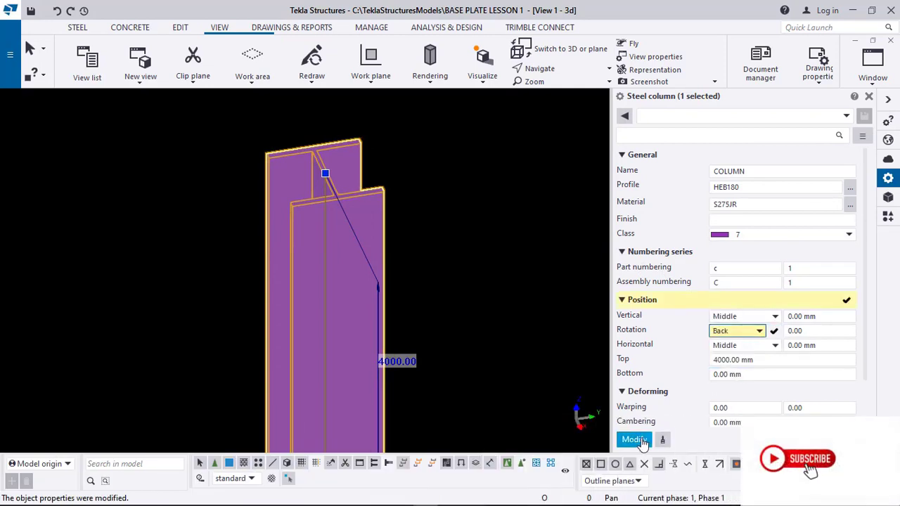
click(636, 440)
- Change the selected column's rotation to Below and apply the modification
click(746, 332)
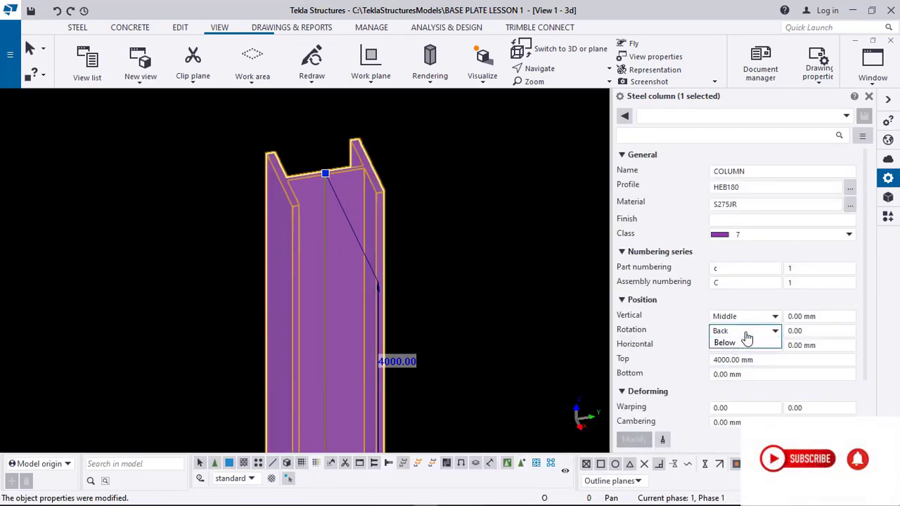
click(724, 383)
click(635, 440)
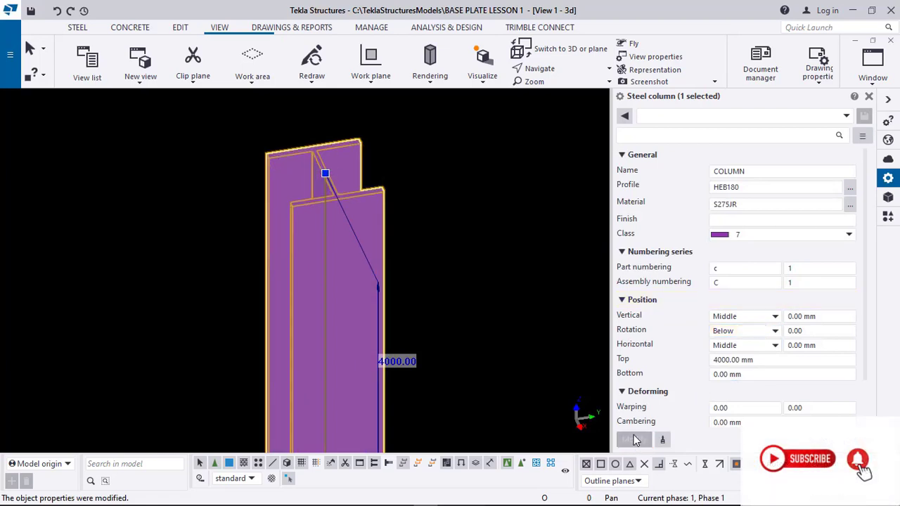
- Set the selected column's rotation back to Front and apply the modification
click(744, 332)
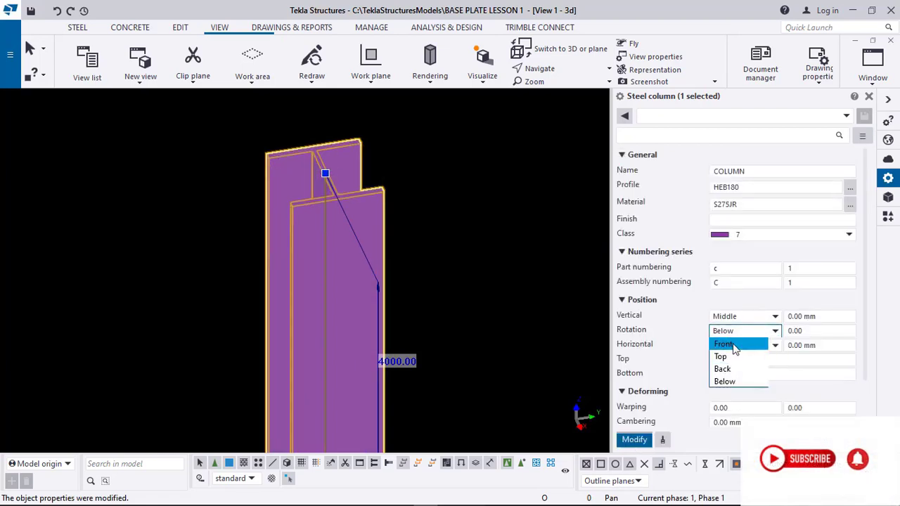
click(724, 342)
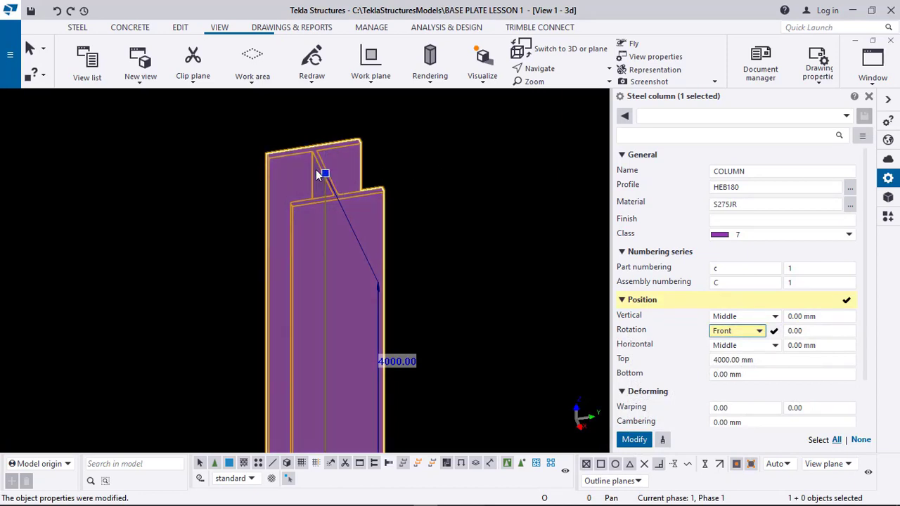
click(646, 442)
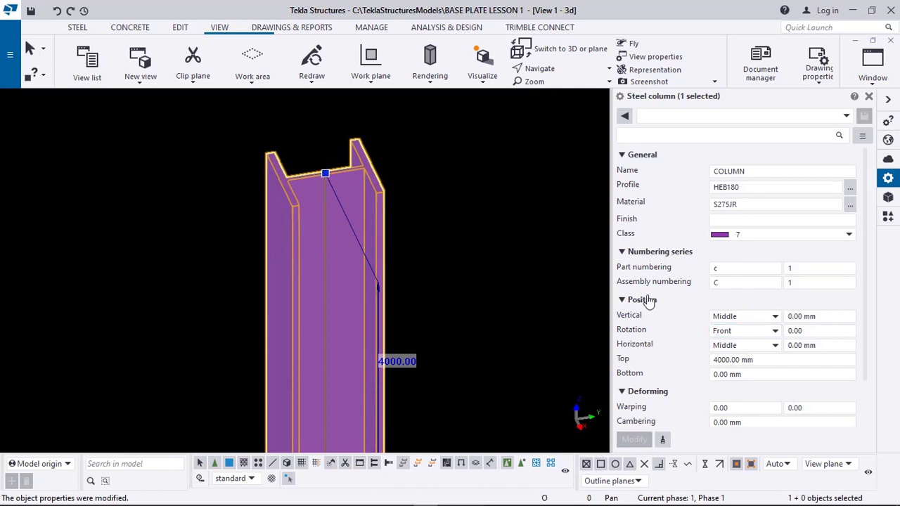
- Change the selected column's horizontal position to Left, apply the modification and check its offset from the grid intersection at the base
click(774, 350)
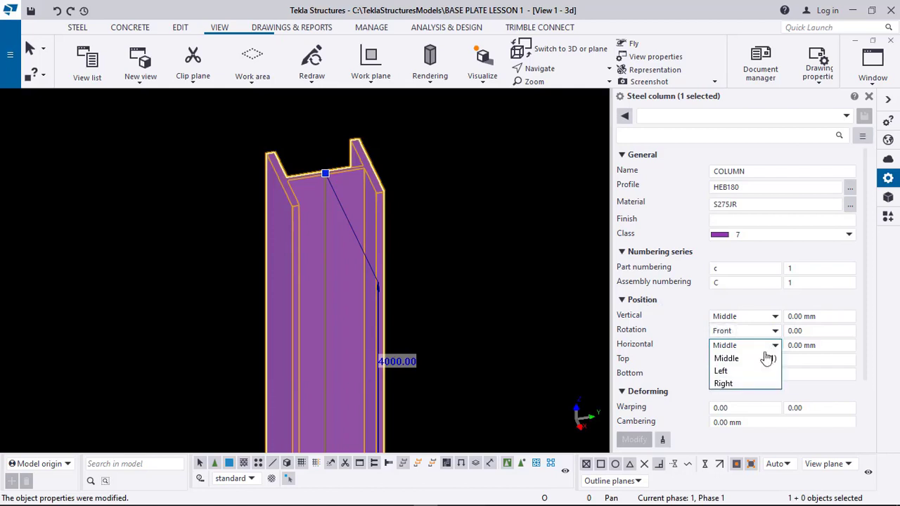
click(724, 367)
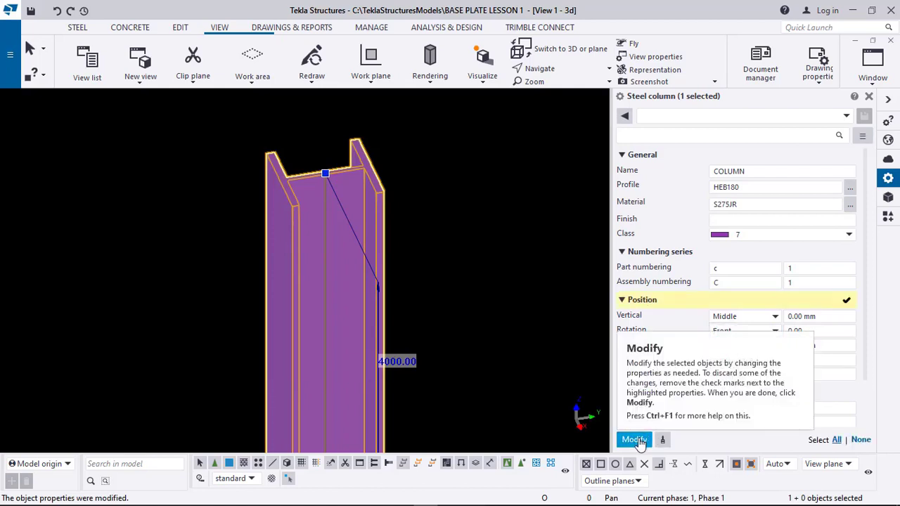
click(637, 440)
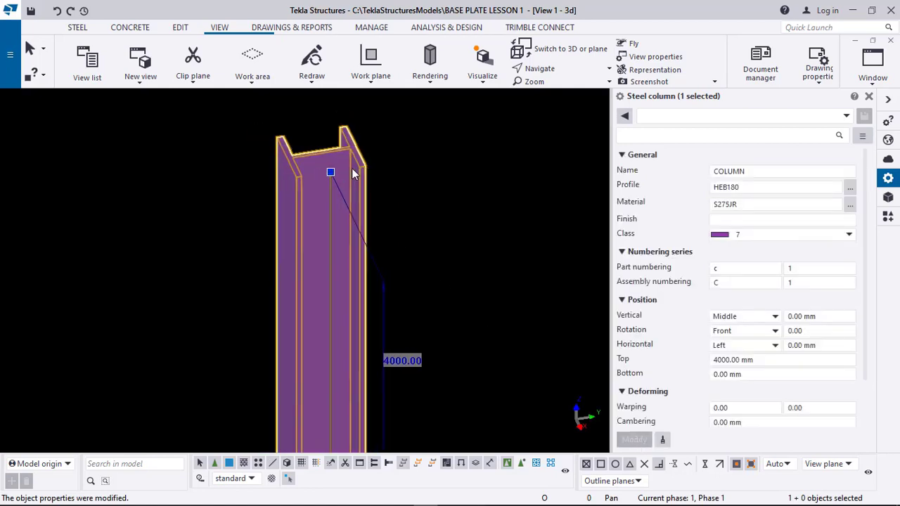
scroll(357, 174, down, 1)
middle_drag(344, 443, 312, 271)
middle_drag(320, 407, 332, 377)
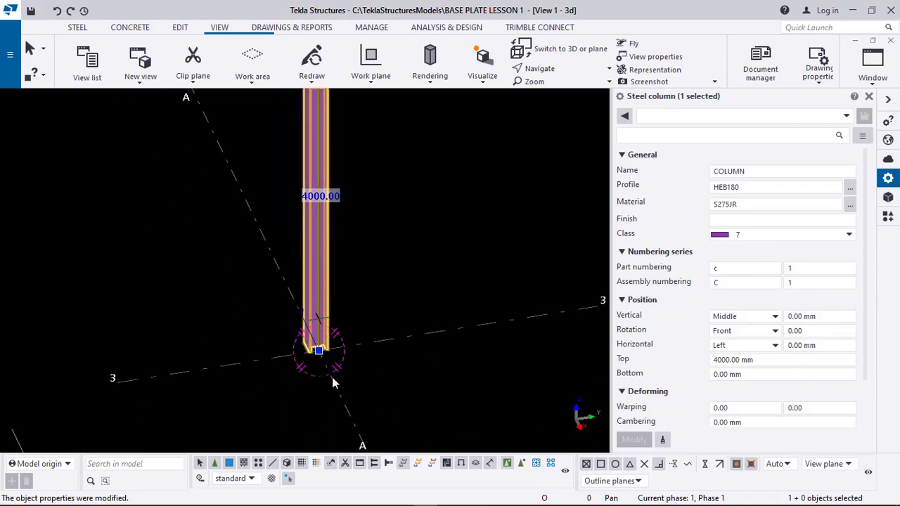
scroll(313, 346, up, 2)
scroll(315, 351, up, 3)
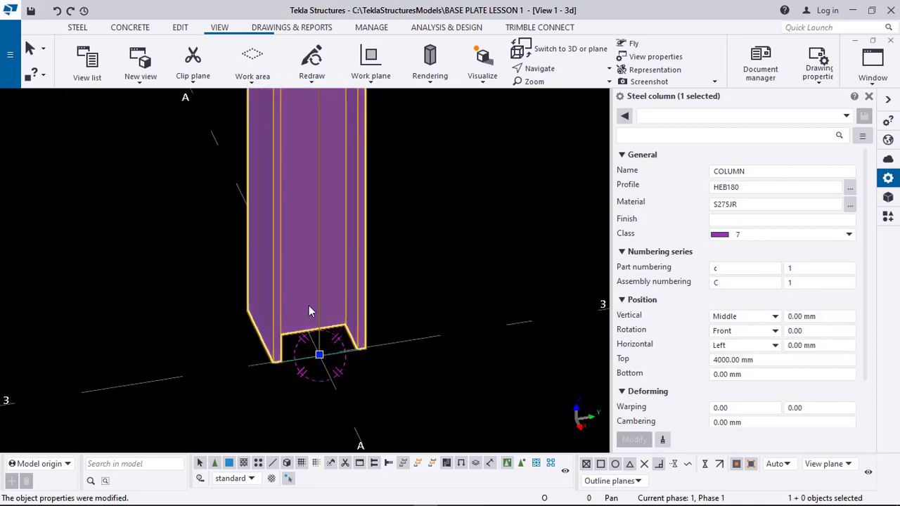
- Change the selected column's horizontal position to Right and apply the modification
click(742, 345)
click(725, 384)
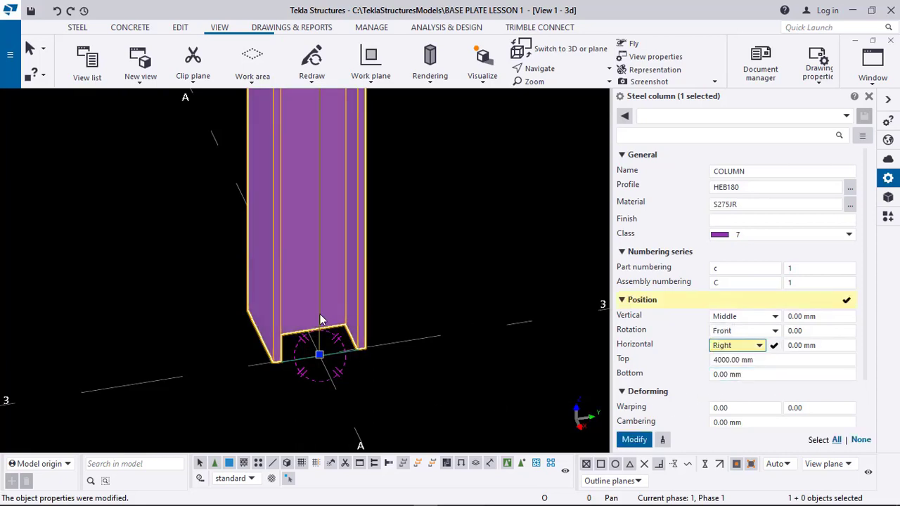
click(634, 441)
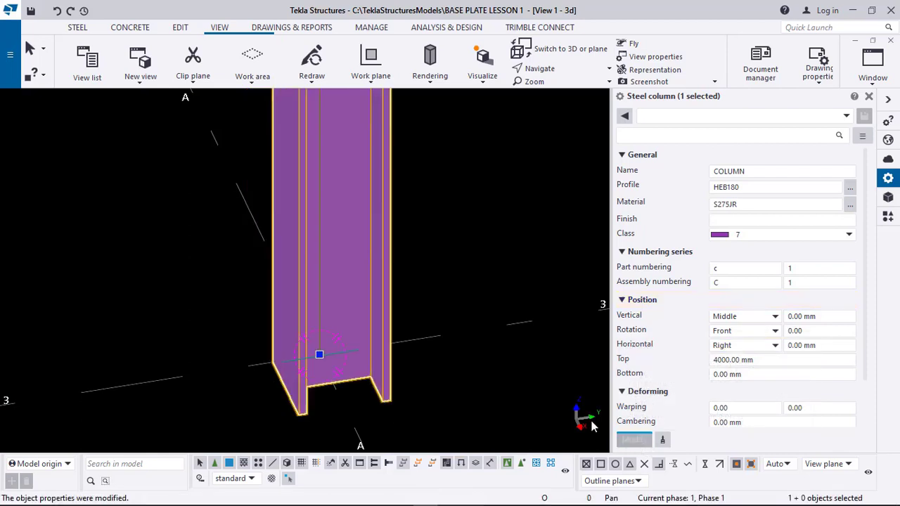
ctrl+middle_drag(400, 324, 372, 281)
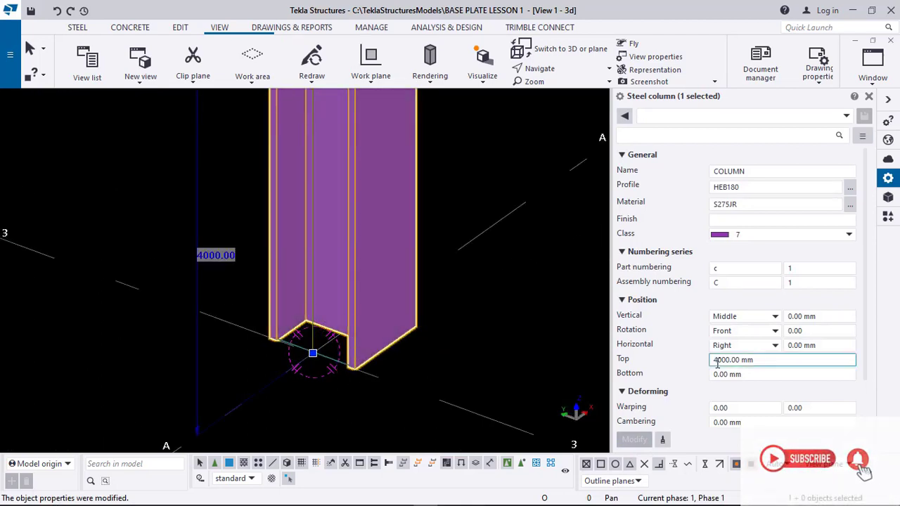
- Set the selected column's horizontal position back to Middle and apply the modification
click(747, 345)
click(728, 357)
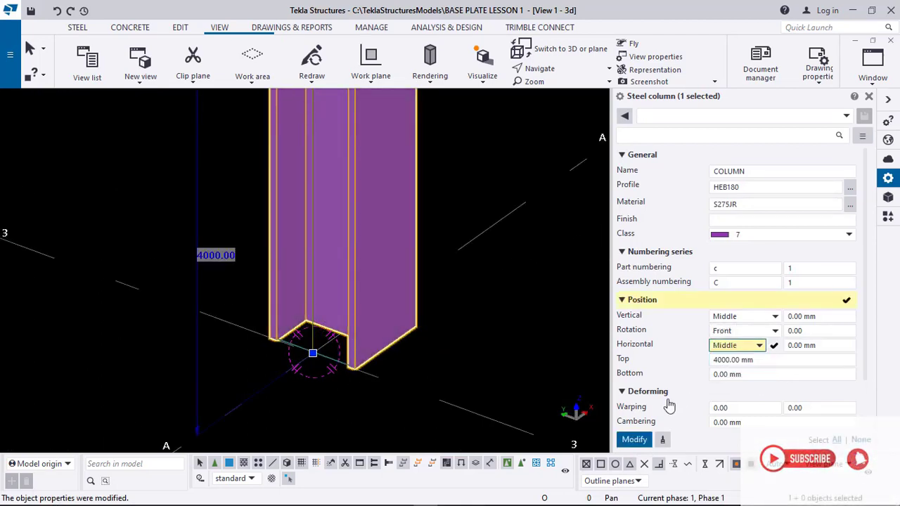
click(634, 440)
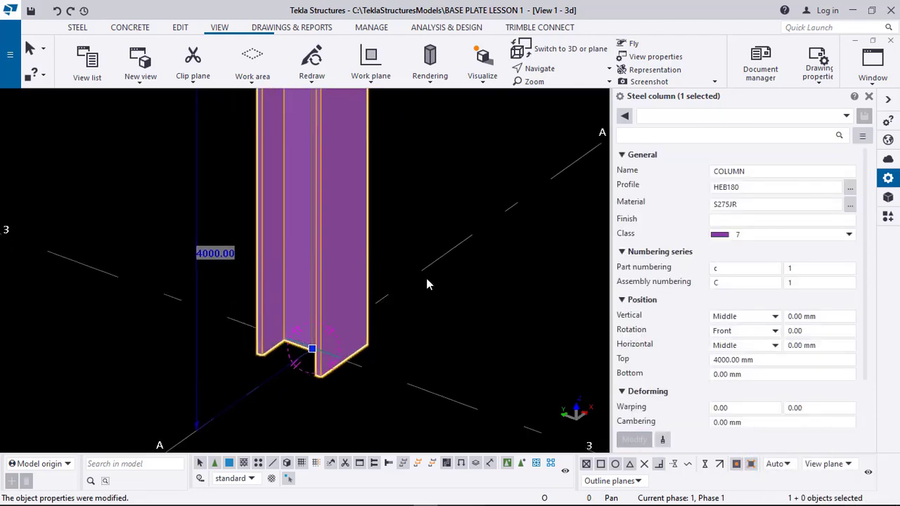
scroll(254, 397, down, 3)
ctrl+middle_drag(304, 377, 111, 372)
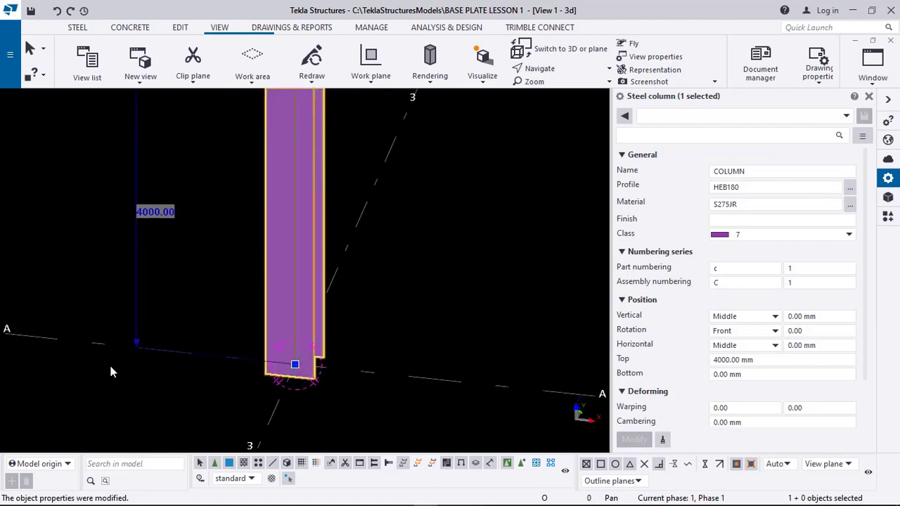
- Set the selected column's top level to 3000 mm, apply the modification and check its upper end
ctrl+middle_drag(337, 378, 276, 369)
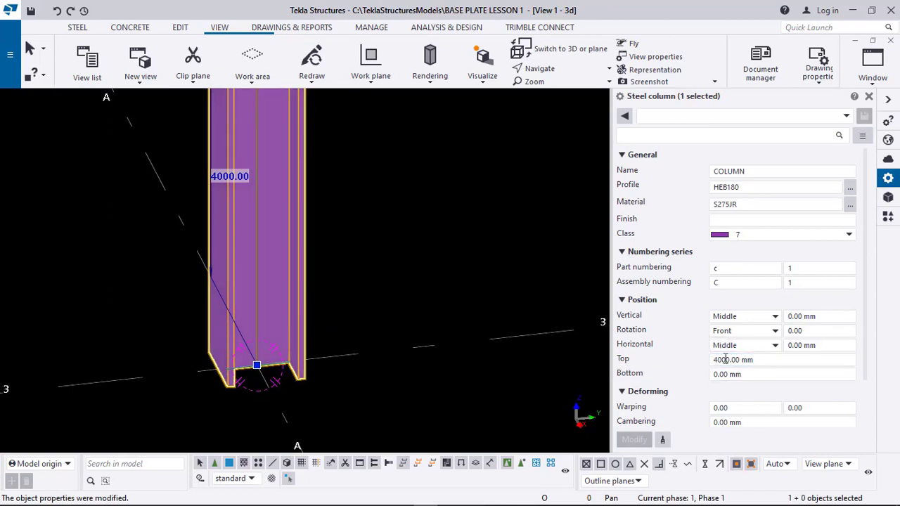
ctrl+middle_drag(591, 366, 352, 242)
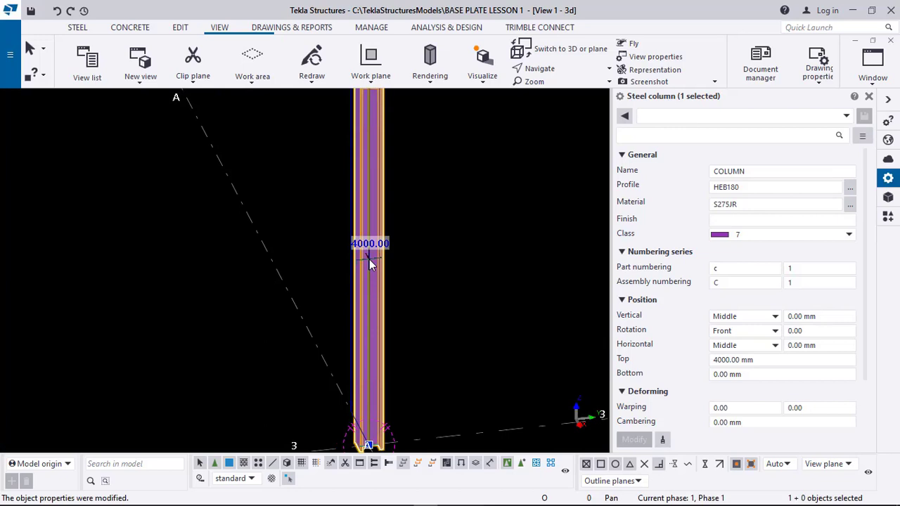
scroll(369, 260, down, 4)
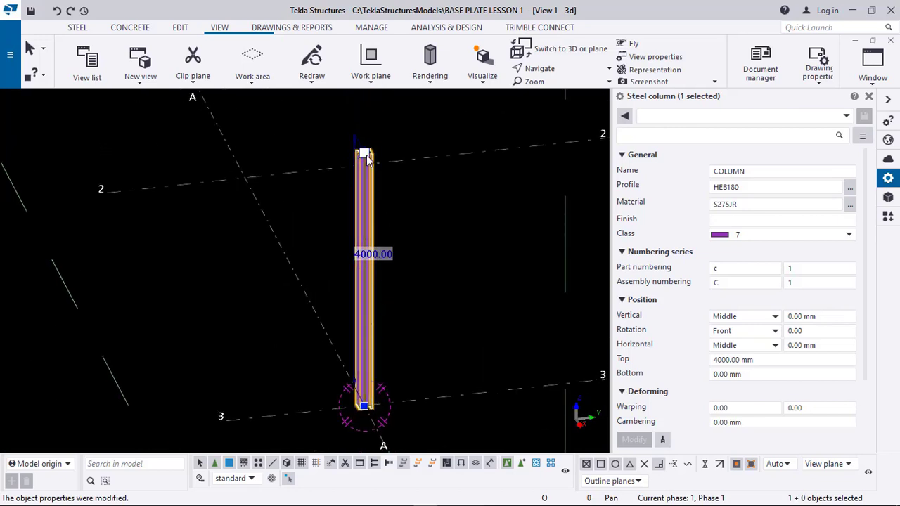
click(740, 375)
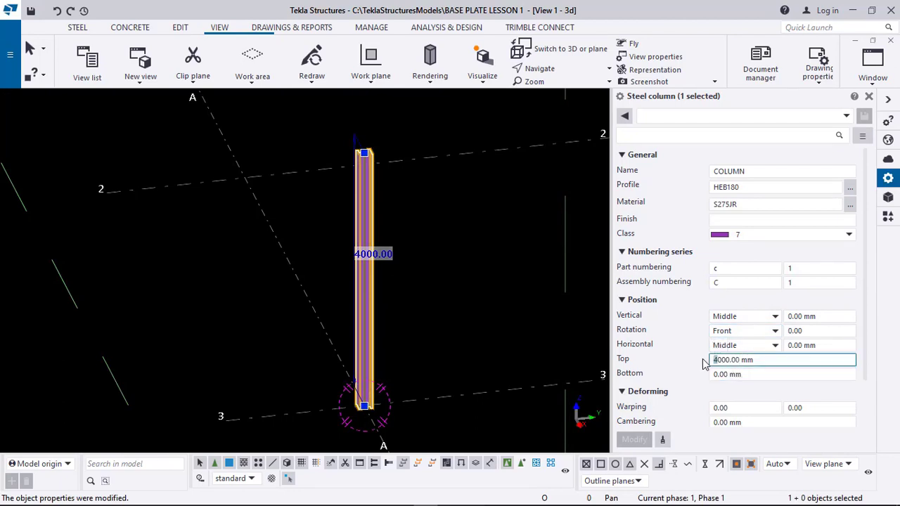
key(Delete)
text(3)
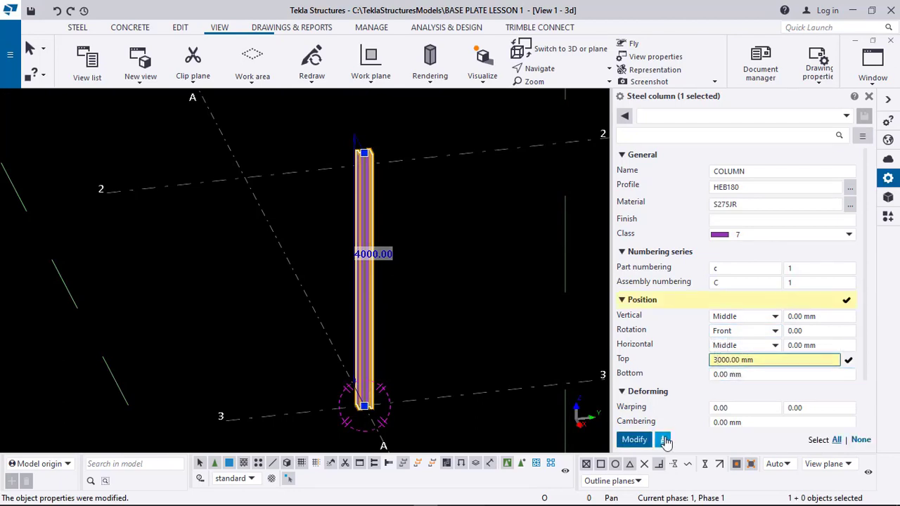
click(635, 440)
scroll(373, 178, up, 5)
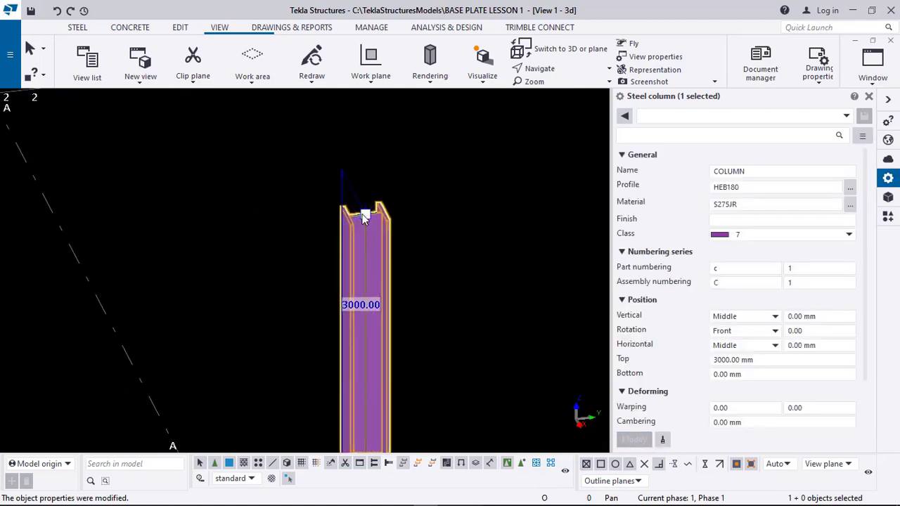
scroll(373, 183, down, 5)
middle_drag(391, 313, 388, 250)
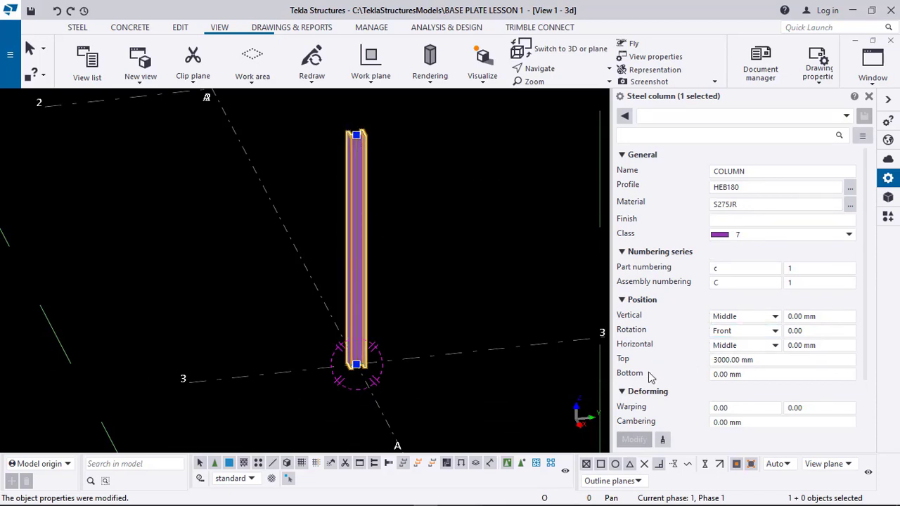
- Set the selected column's bottom level to -400 mm, apply the modification and check its lower end against the grid
scroll(349, 363, up, 4)
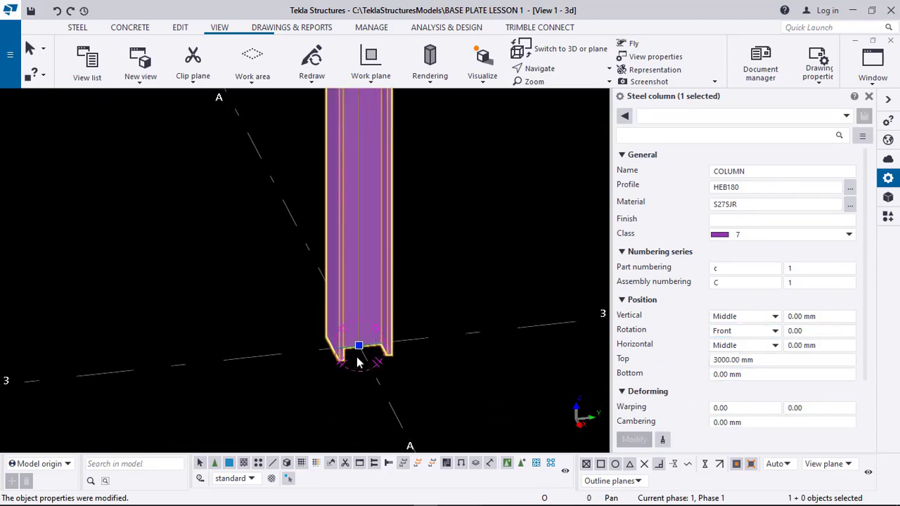
middle_drag(360, 356, 362, 319)
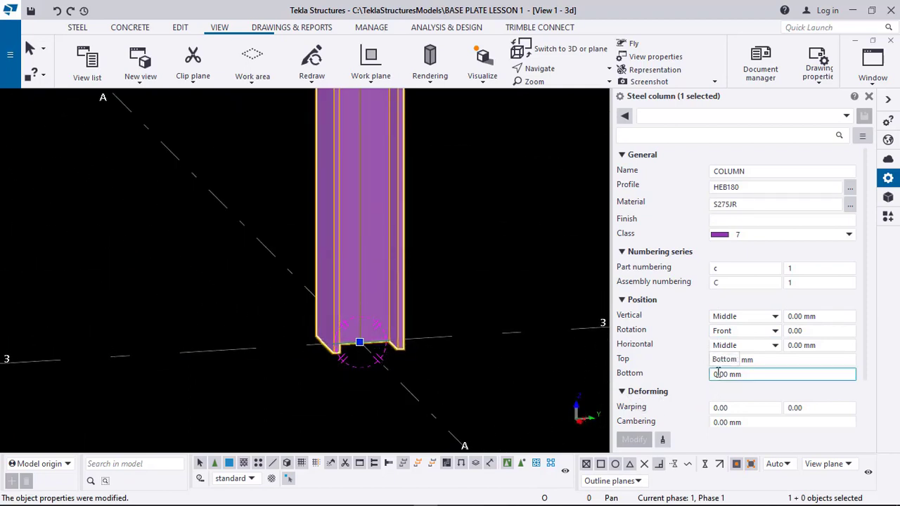
text(40)
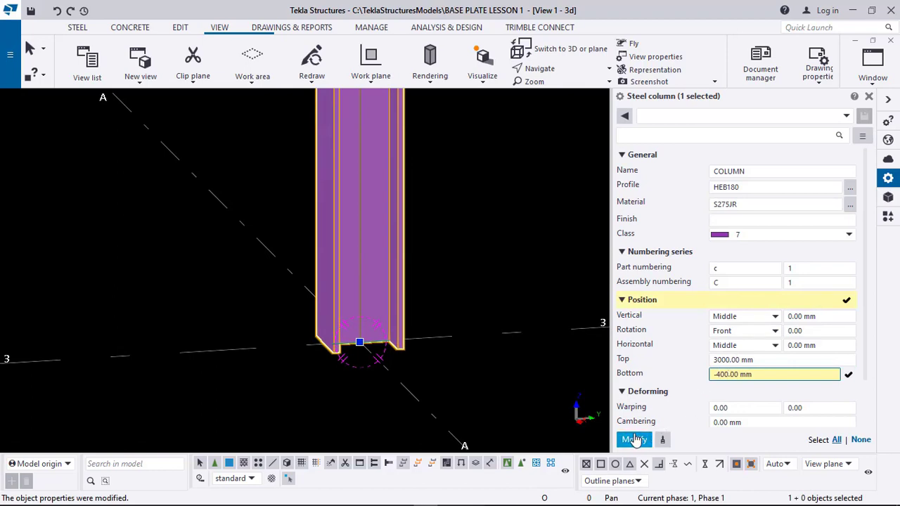
click(635, 440)
middle_drag(372, 376, 408, 215)
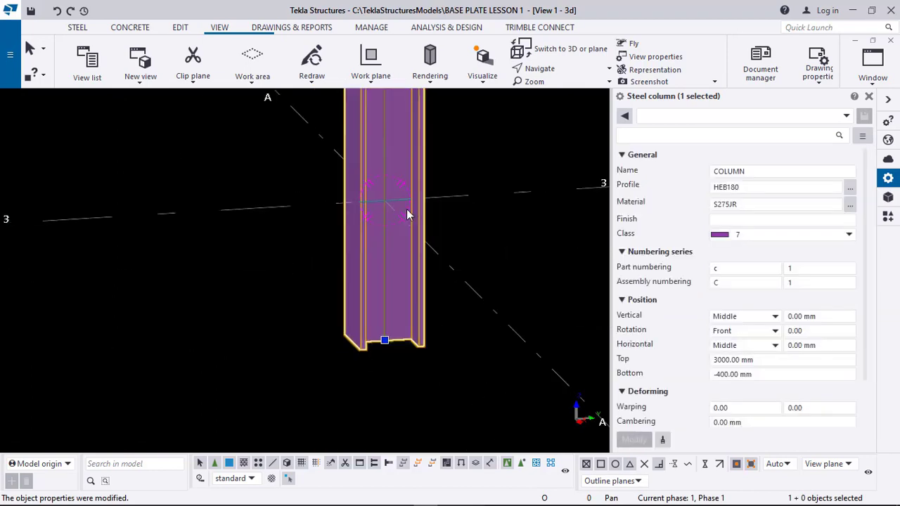
scroll(401, 232, down, 2)
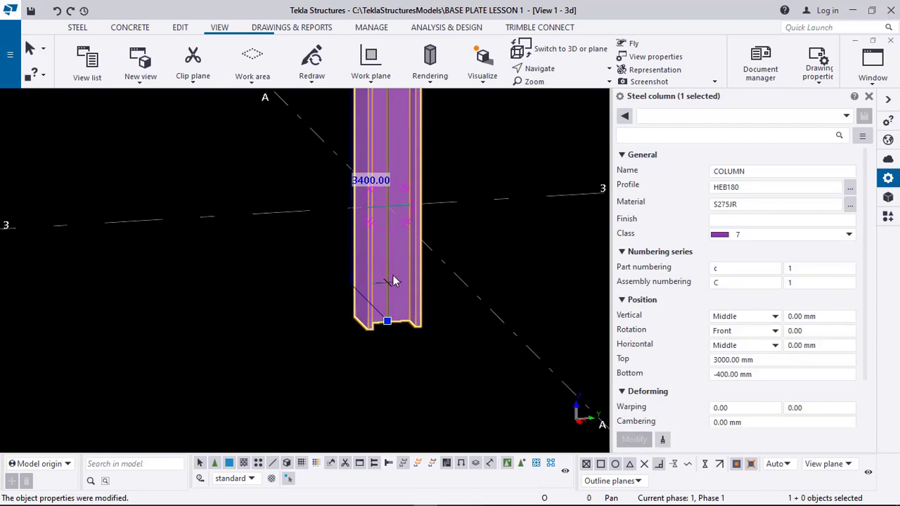
middle_drag(391, 310, 392, 331)
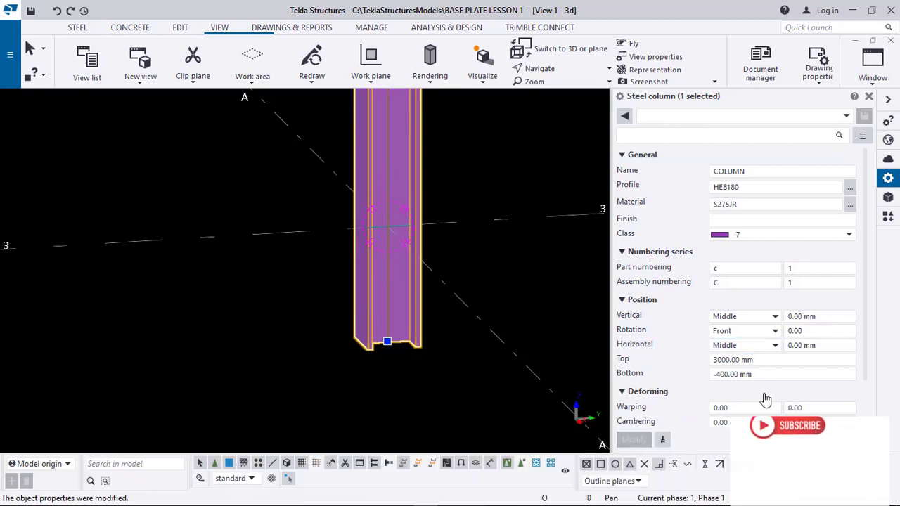
- Set the selected column's bottom level back to 0 mm and apply the modification
click(731, 374)
drag(729, 374, 706, 380)
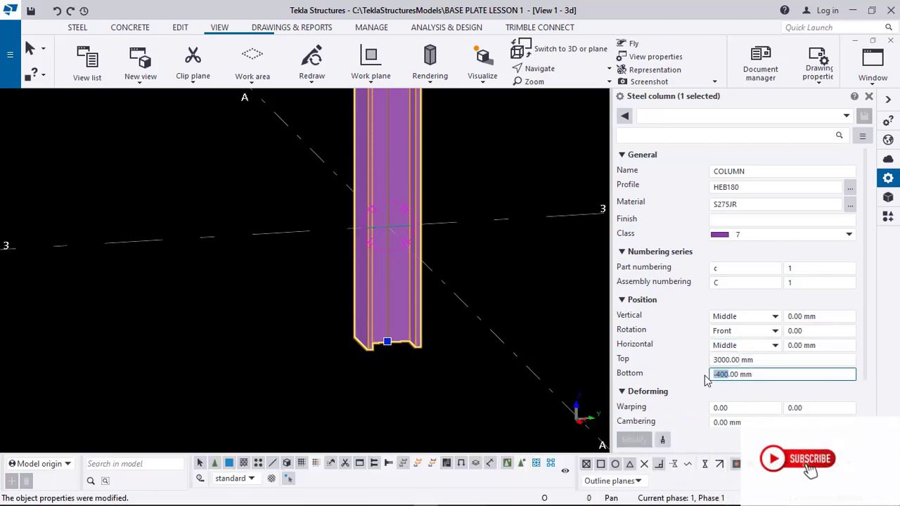
text(0)
click(635, 439)
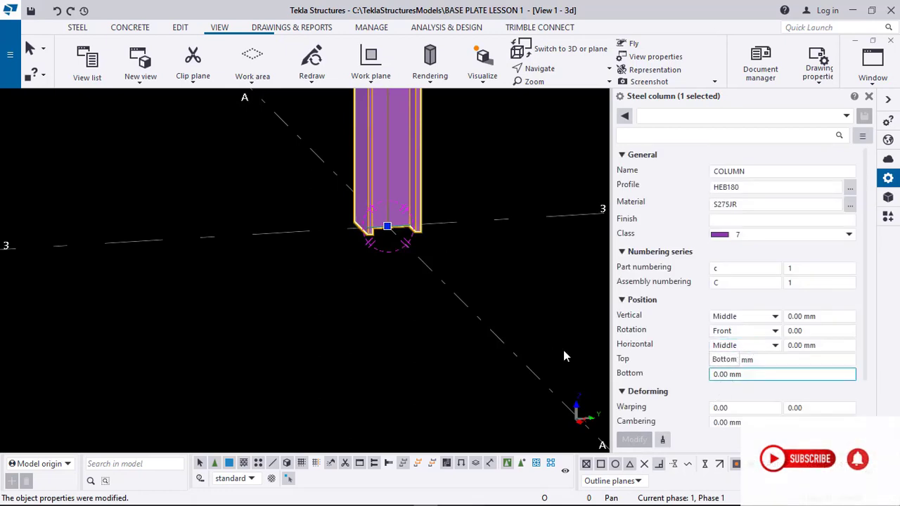
scroll(410, 250, down, 2)
middle_drag(417, 195, 400, 339)
scroll(400, 344, down, 3)
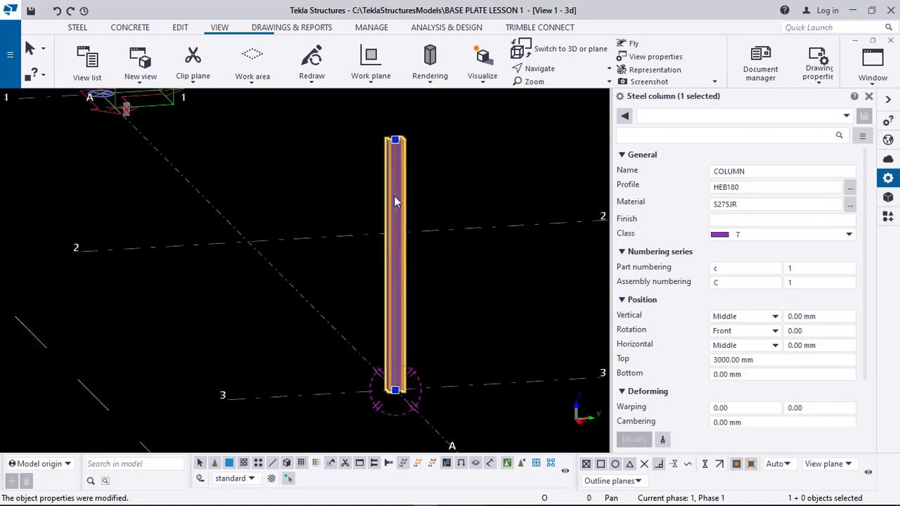
scroll(406, 337, down, 1)
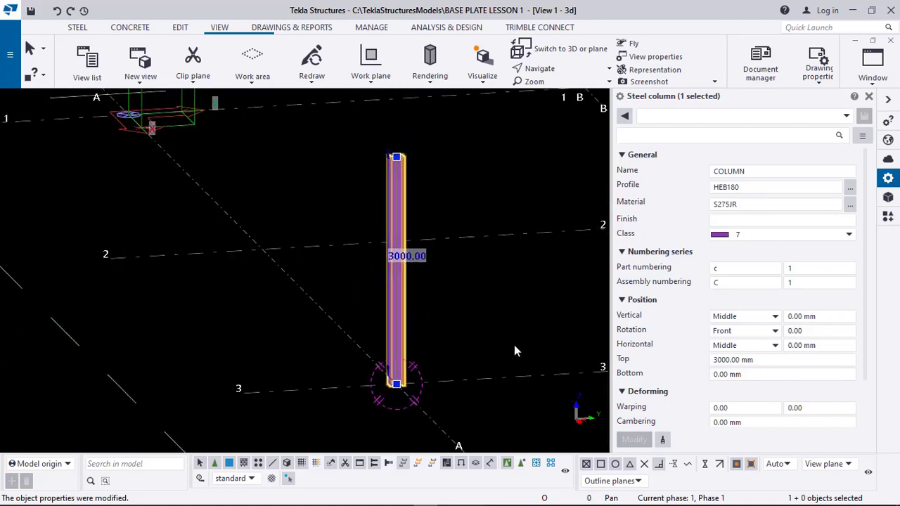
scroll(659, 421, down, 2)
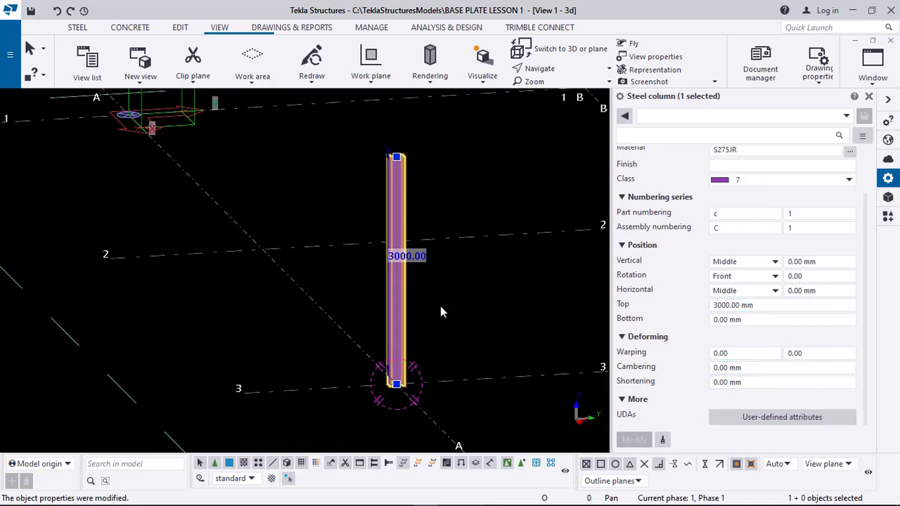
scroll(419, 336, up, 1)
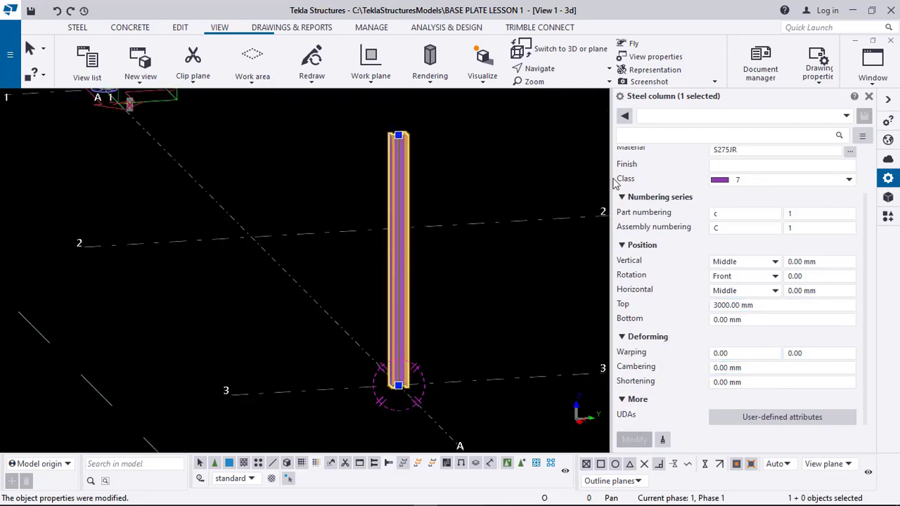
- Close the column properties and examine the column and the surrounding grid from several angles
click(869, 97)
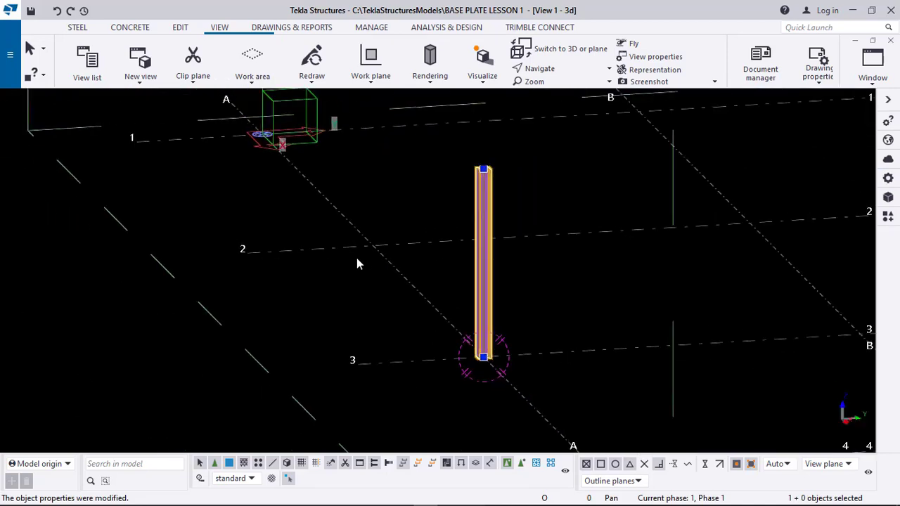
scroll(356, 258, down, 2)
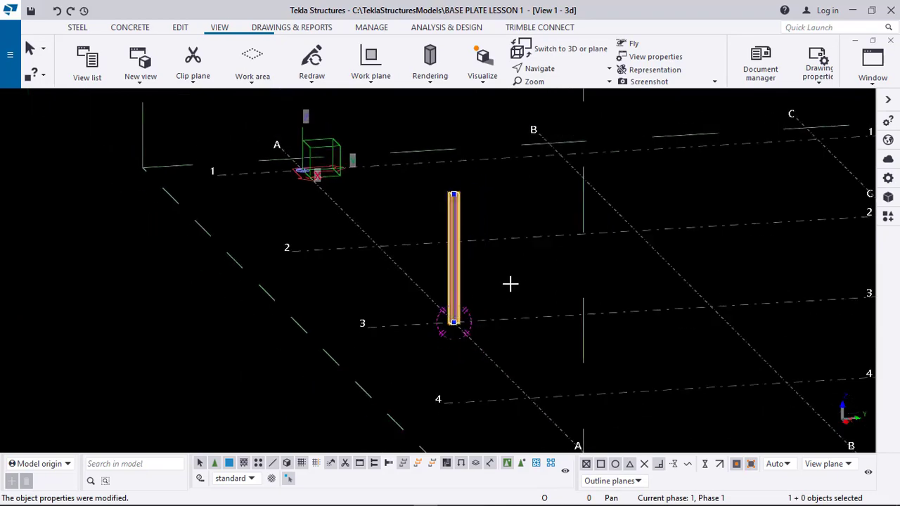
scroll(495, 289, up, 3)
scroll(444, 297, down, 2)
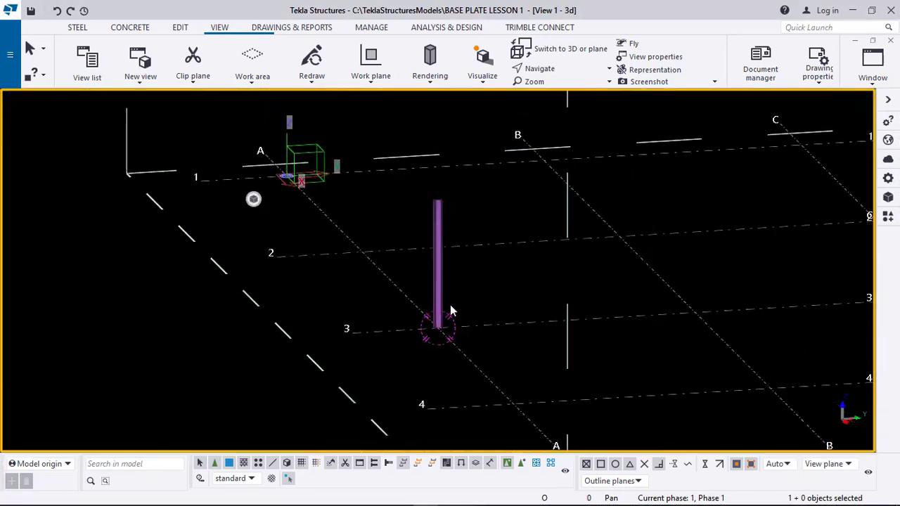
scroll(441, 331, up, 3)
ctrl+middle_drag(441, 331, 476, 451)
scroll(433, 185, up, 2)
scroll(433, 185, down, 5)
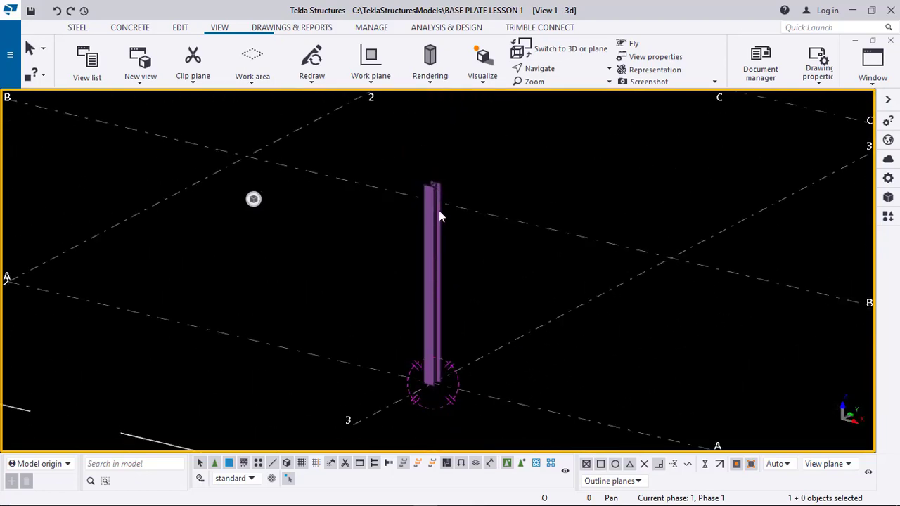
scroll(422, 277, down, 1)
middle_drag(486, 305, 356, 286)
scroll(415, 301, down, 3)
middle_drag(512, 352, 468, 324)
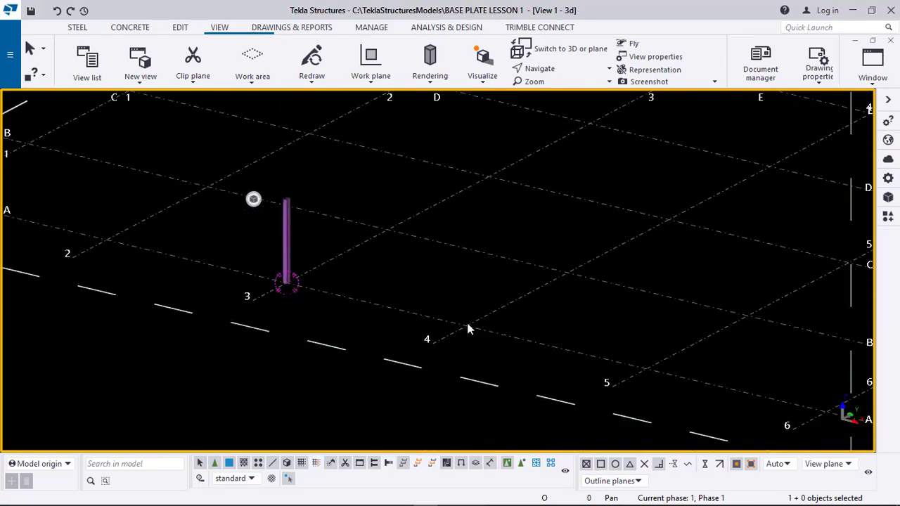
ctrl+middle_drag(658, 369, 717, 391)
scroll(464, 250, down, 3)
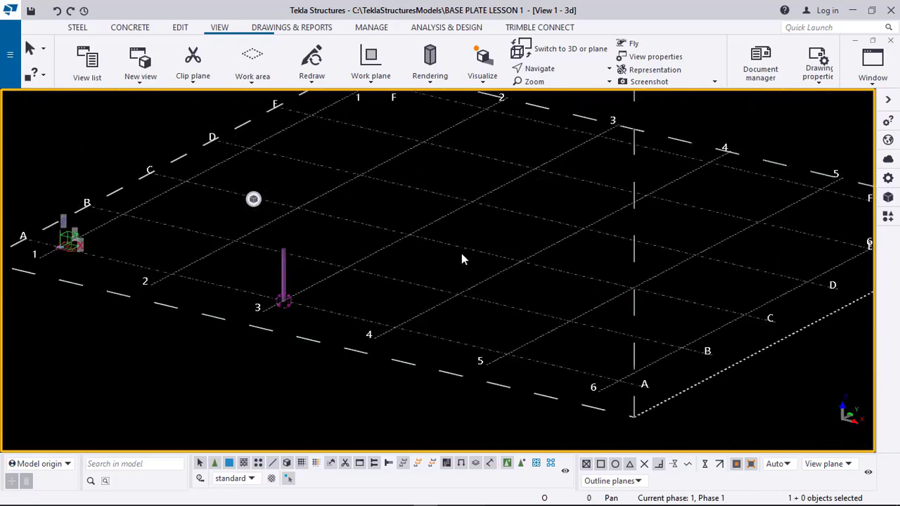
middle_drag(443, 270, 574, 293)
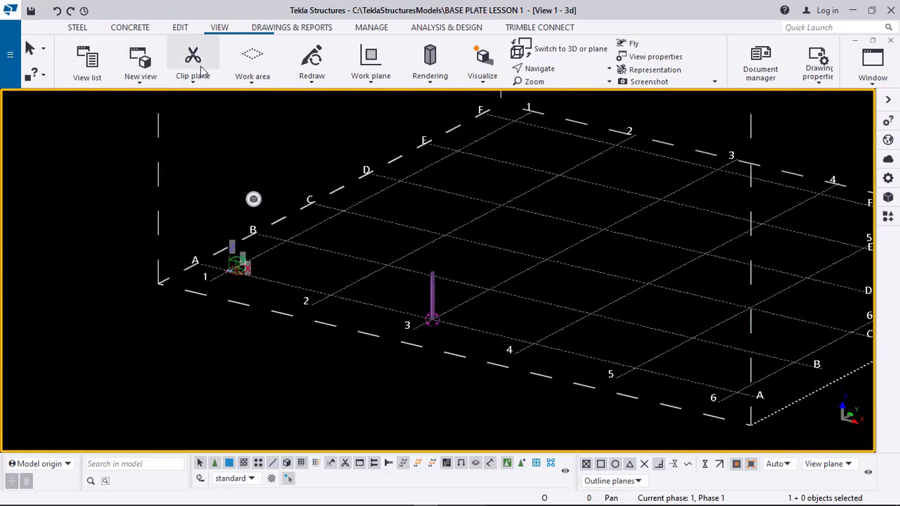
- Place a second steel column at the intersection of grid lines A and 4 and open its properties
click(74, 26)
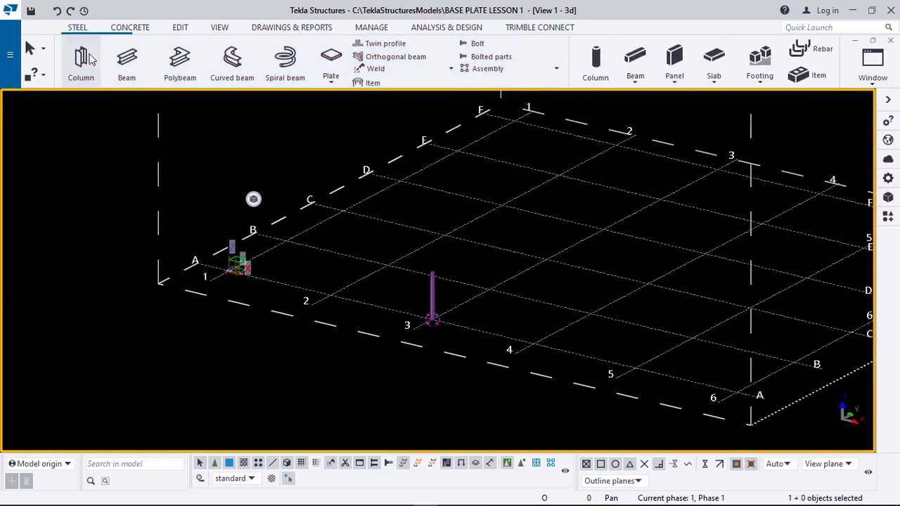
click(71, 58)
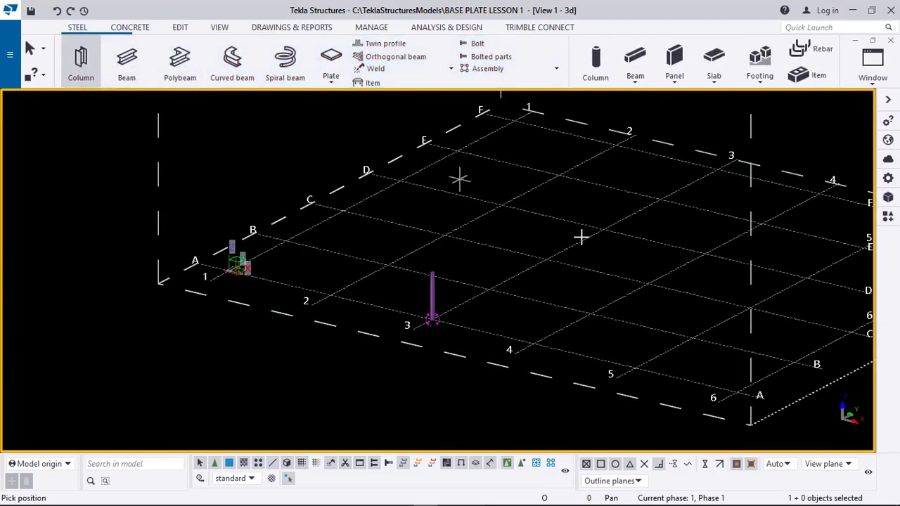
scroll(429, 309, up, 2)
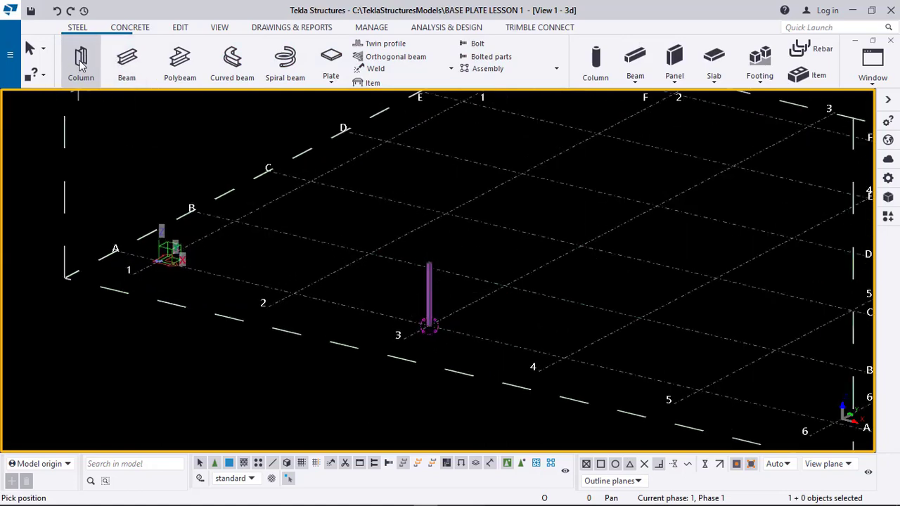
scroll(419, 309, up, 1)
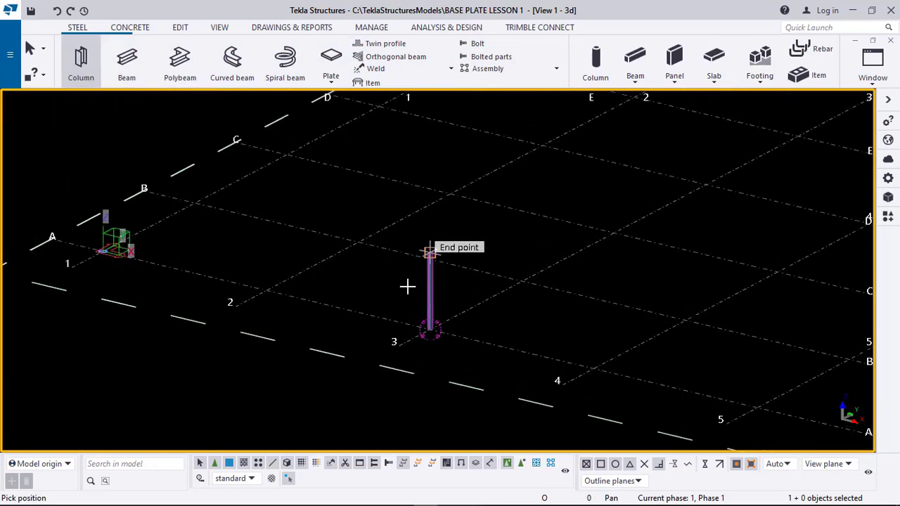
scroll(411, 306, up, 1)
scroll(423, 283, up, 1)
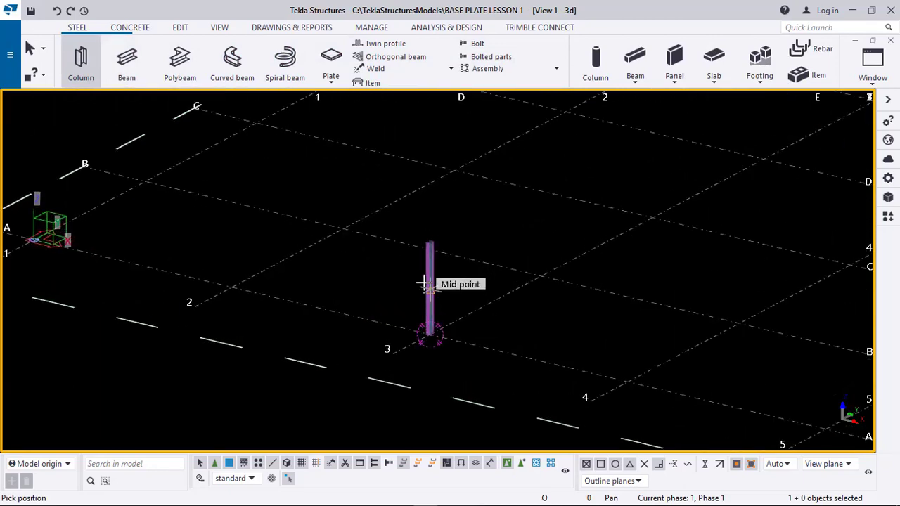
scroll(535, 295, up, 5)
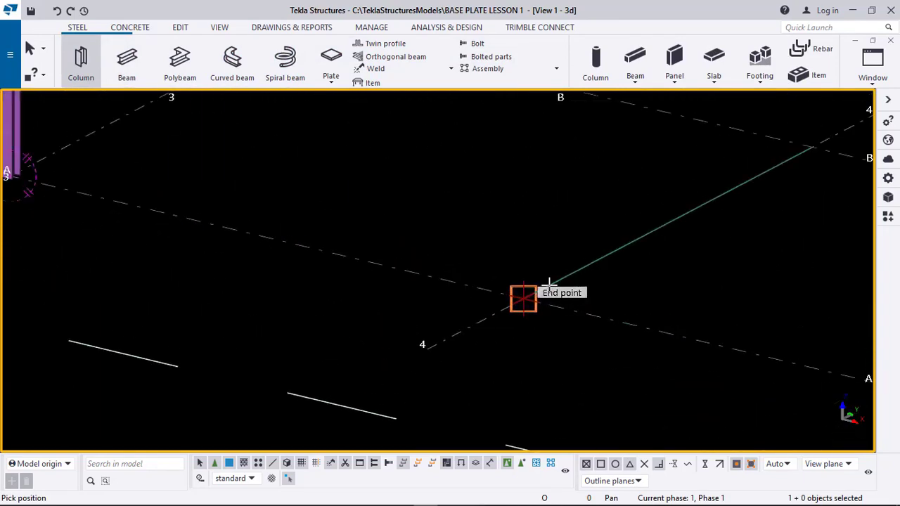
scroll(545, 285, up, 1)
click(517, 301)
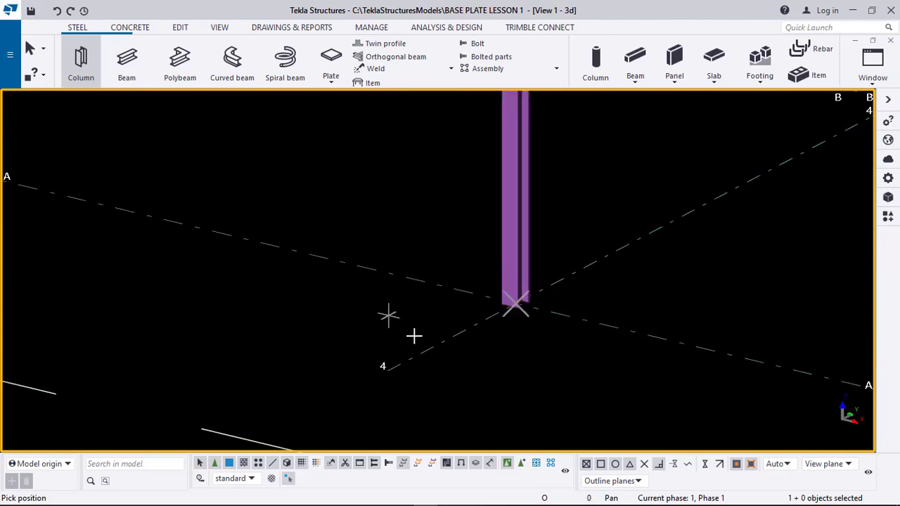
scroll(413, 336, down, 4)
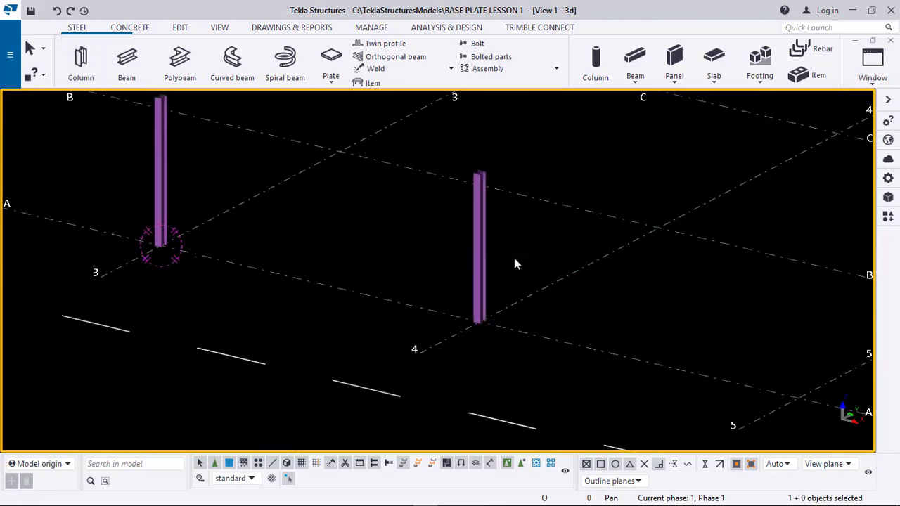
double_click(483, 239)
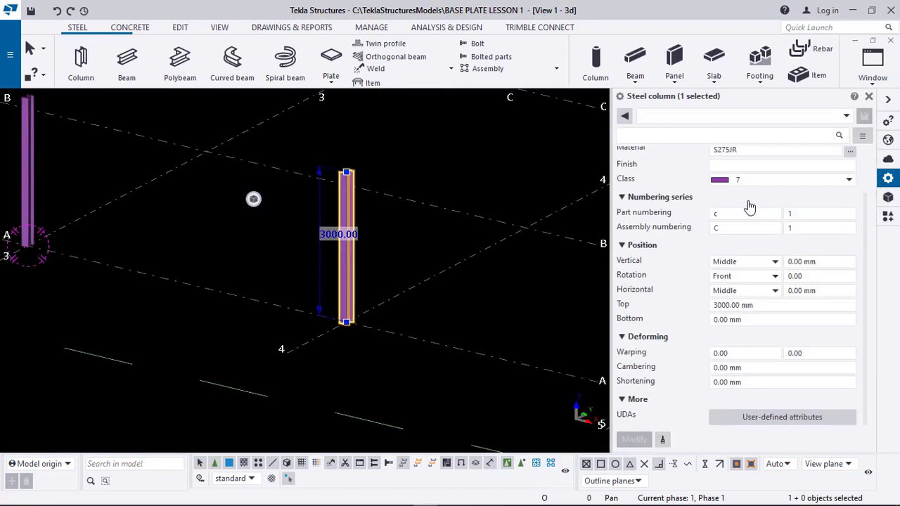
- Set the top level of the column at grid A-4 to 6000 mm and apply the modification
scroll(744, 175, up, 2)
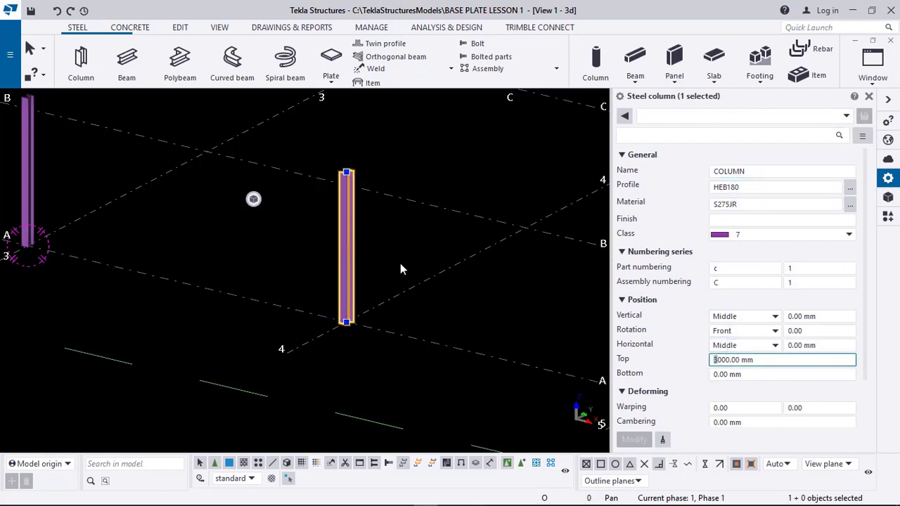
text(6)
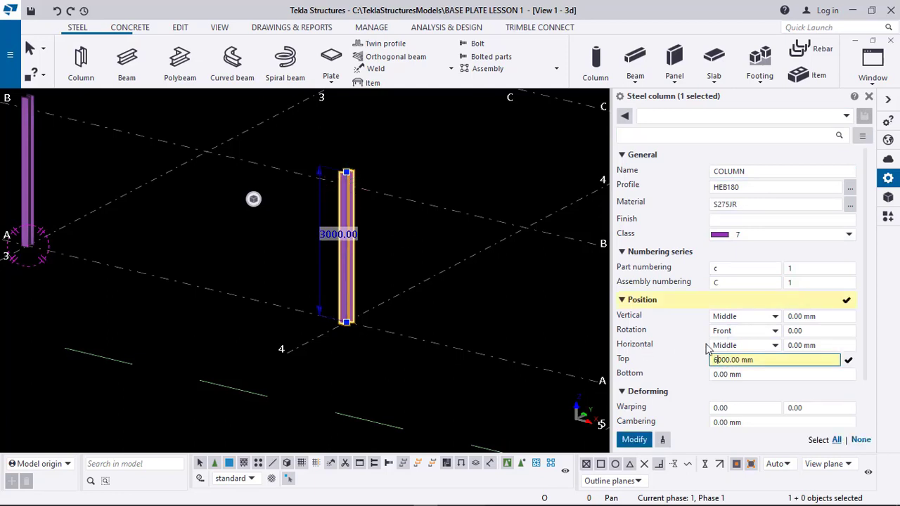
click(633, 440)
scroll(482, 426, down, 4)
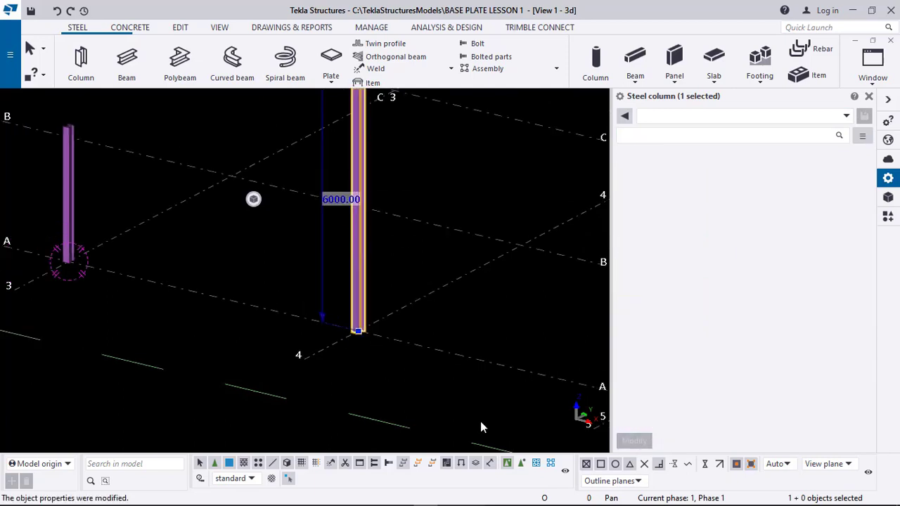
ctrl+middle_drag(355, 245, 332, 186)
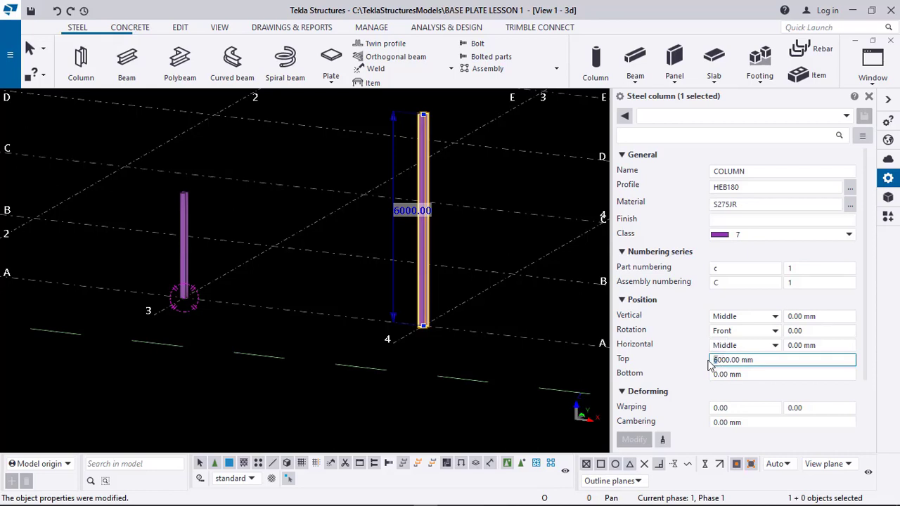
- Set the column's top level back to 3000 mm, apply the modification and close the column properties
text(3)
click(634, 439)
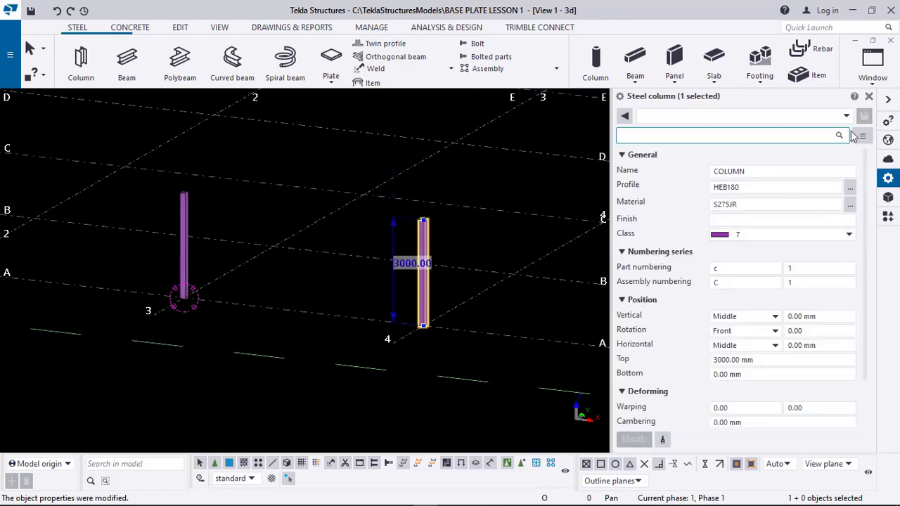
click(869, 97)
- Place steel columns at the intersections of grid line A with grid lines 5 and 6
click(83, 62)
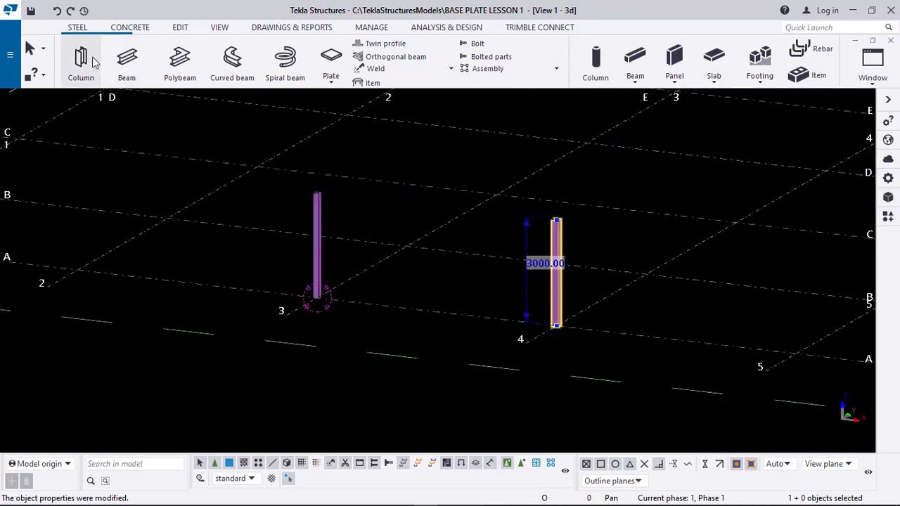
scroll(297, 264, down, 3)
middle_drag(569, 368, 390, 358)
scroll(538, 310, up, 3)
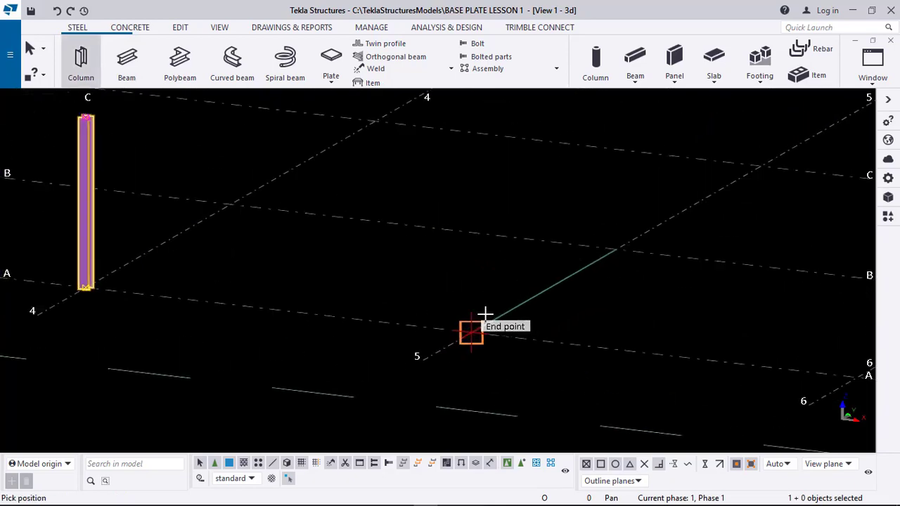
click(471, 328)
scroll(321, 231, down, 2)
scroll(657, 310, up, 1)
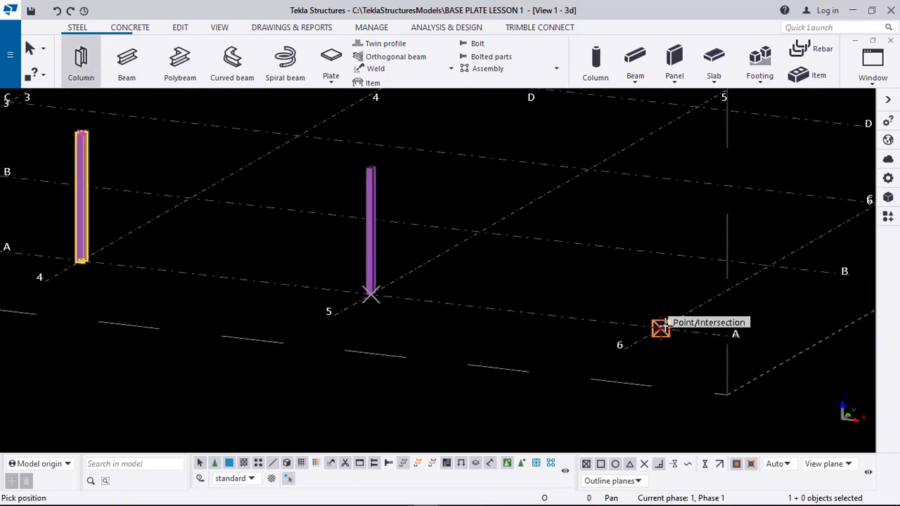
click(660, 329)
- Place steel columns along grid line 6 at its intersections with grid lines B, C, D, E and F
scroll(613, 267, down, 2)
scroll(512, 302, up, 2)
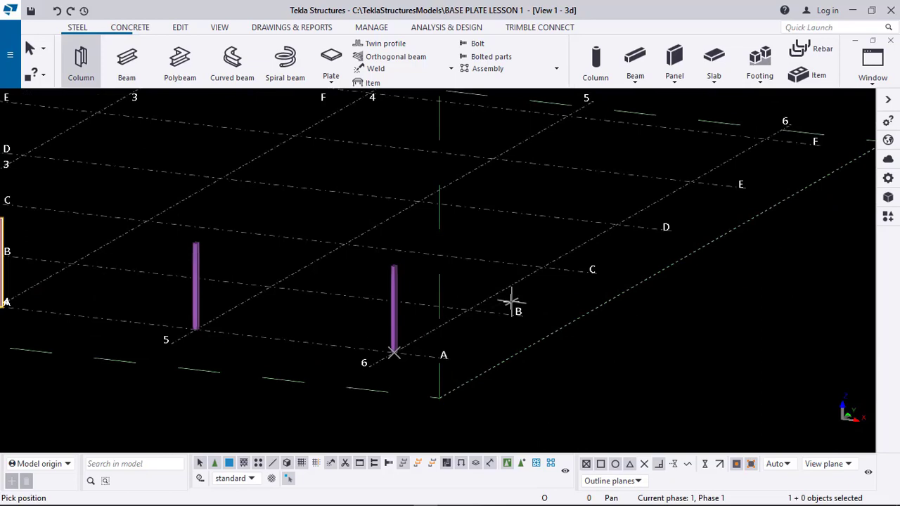
click(462, 312)
click(572, 246)
middle_drag(713, 193, 501, 314)
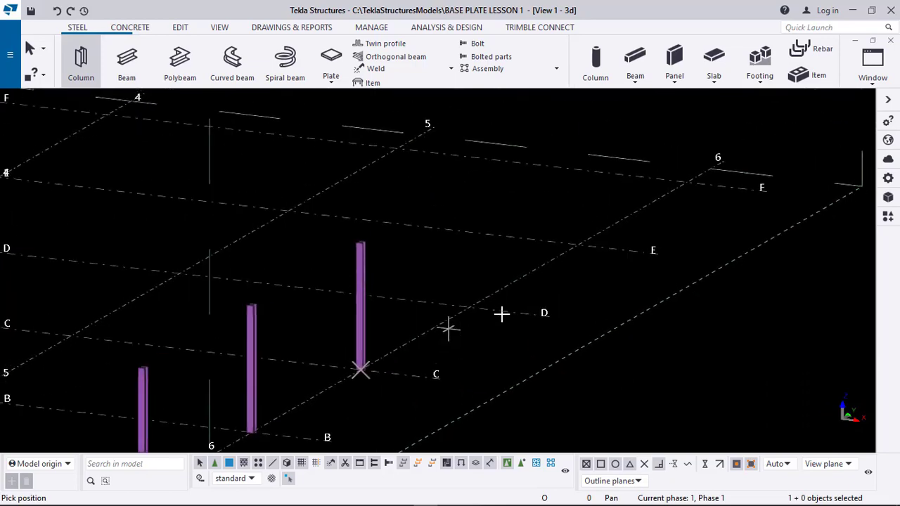
click(469, 307)
click(578, 245)
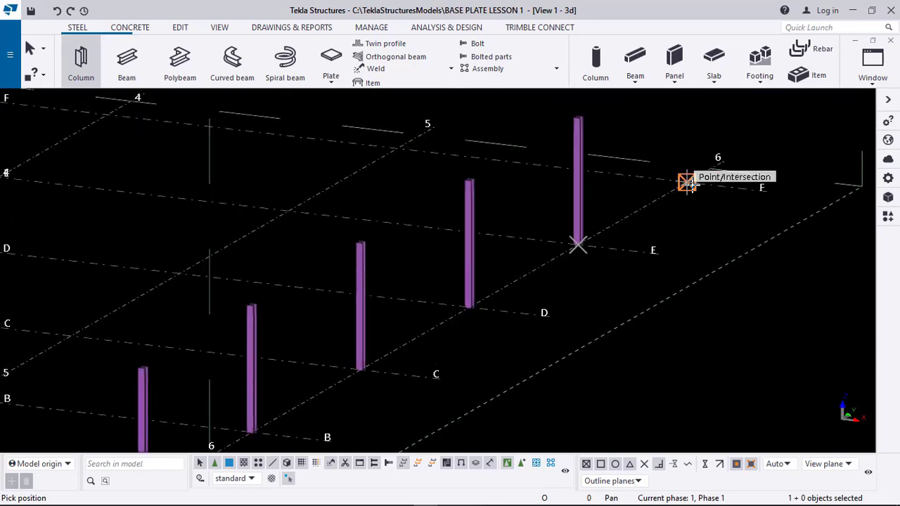
click(687, 185)
- Place steel columns on grid line A at its intersections with grid lines 2 and 1
scroll(748, 232, down, 4)
ctrl+middle_drag(424, 325, 638, 319)
middle_drag(343, 318, 502, 314)
scroll(342, 306, up, 2)
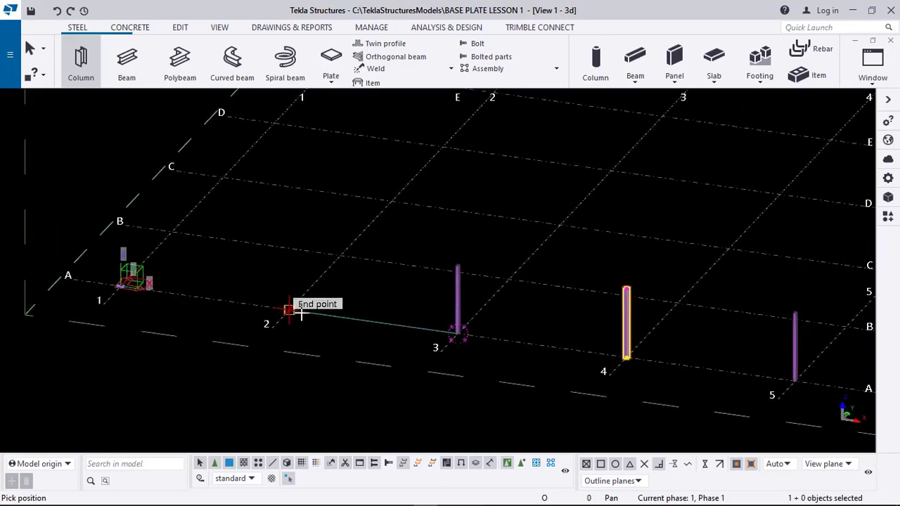
click(291, 312)
scroll(125, 278, up, 1)
click(125, 281)
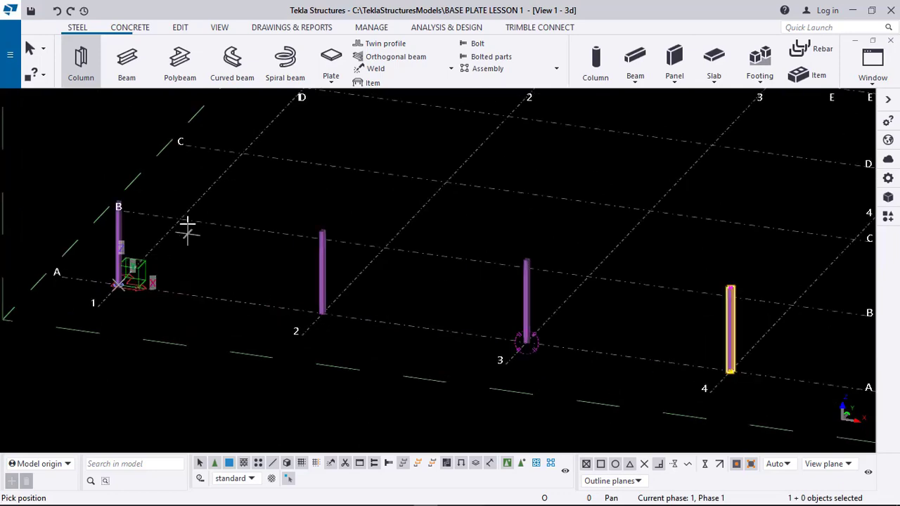
- Place steel columns along grid line 1 at its intersections with grid lines B, C, D, E and F
click(238, 219)
middle_drag(238, 219, 209, 373)
click(218, 306)
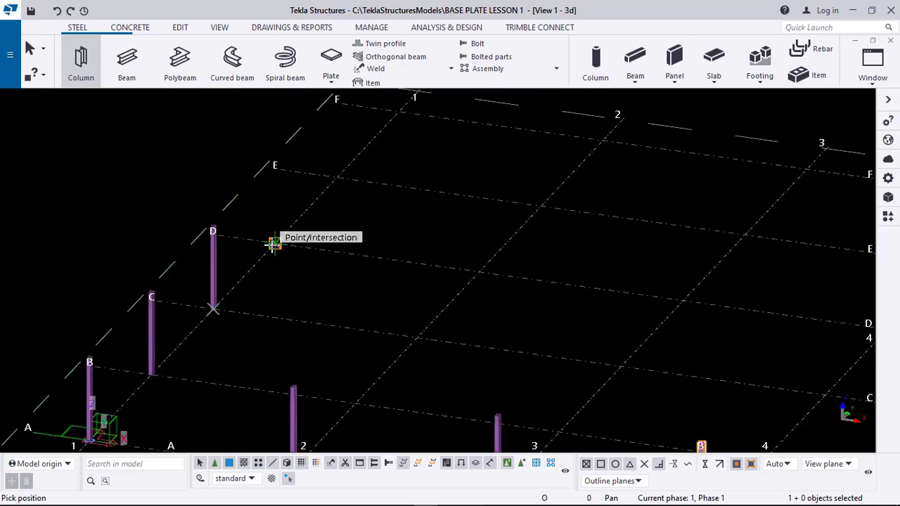
click(280, 242)
click(343, 178)
middle_drag(409, 159, 303, 241)
scroll(351, 151, up, 1)
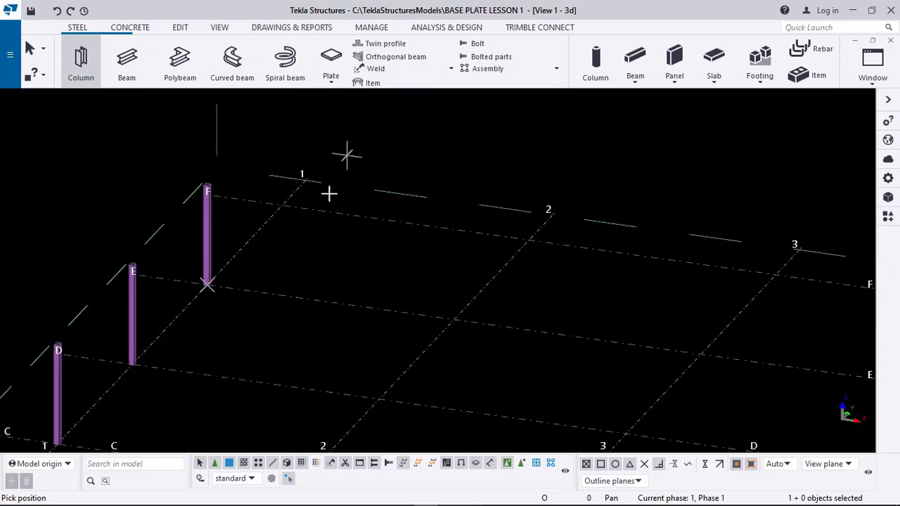
scroll(295, 225, up, 1)
scroll(281, 200, down, 1)
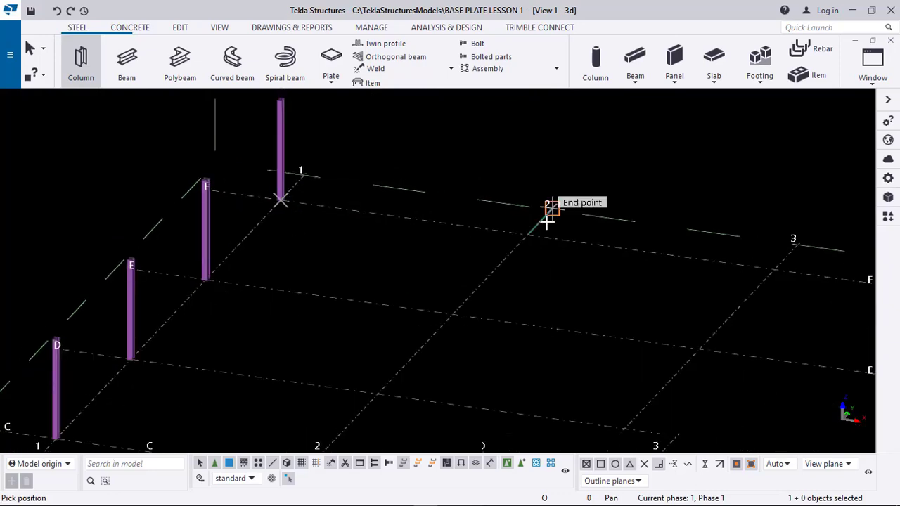
- Place steel columns along grid line F at its intersections with grid lines 2, 3, 4 and 5
scroll(546, 215, up, 1)
click(522, 239)
scroll(274, 222, down, 1)
middle_drag(633, 257, 253, 249)
scroll(288, 249, down, 1)
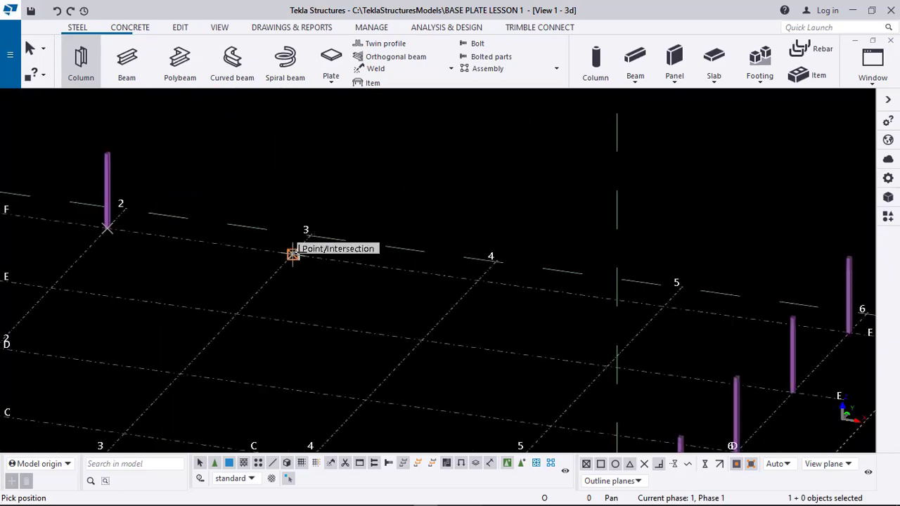
click(292, 253)
click(477, 279)
click(663, 306)
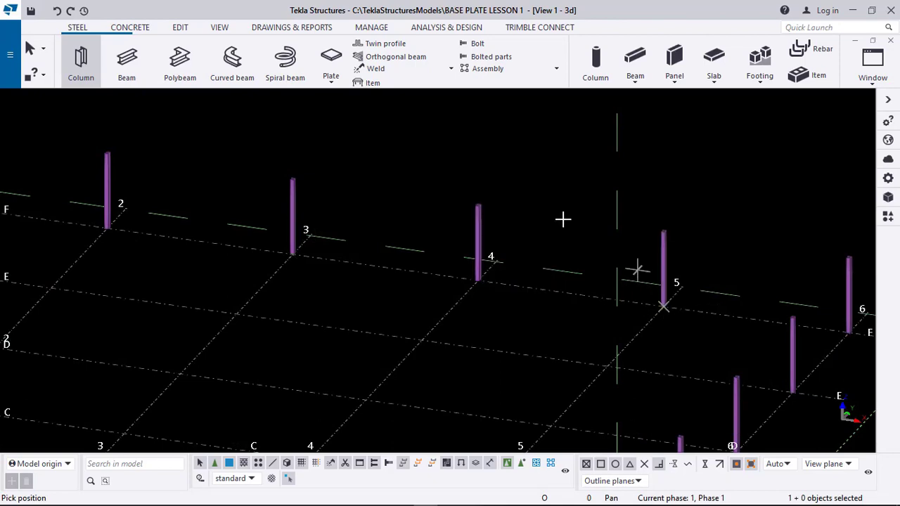
- Place interior steel columns along grid line E at its intersections with grid lines 2, 3, 4 and 5
scroll(619, 220, down, 3)
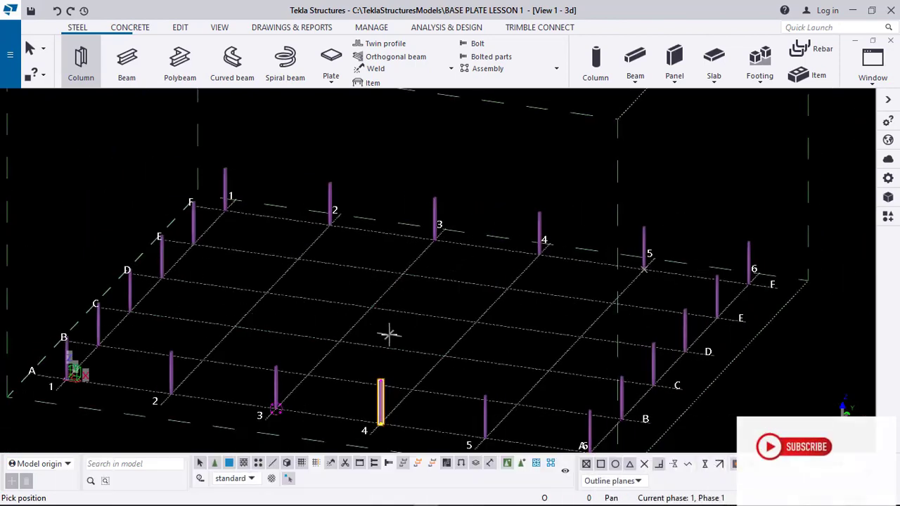
ctrl+middle_drag(390, 335, 328, 332)
middle_drag(308, 273, 209, 177)
scroll(190, 275, down, 1)
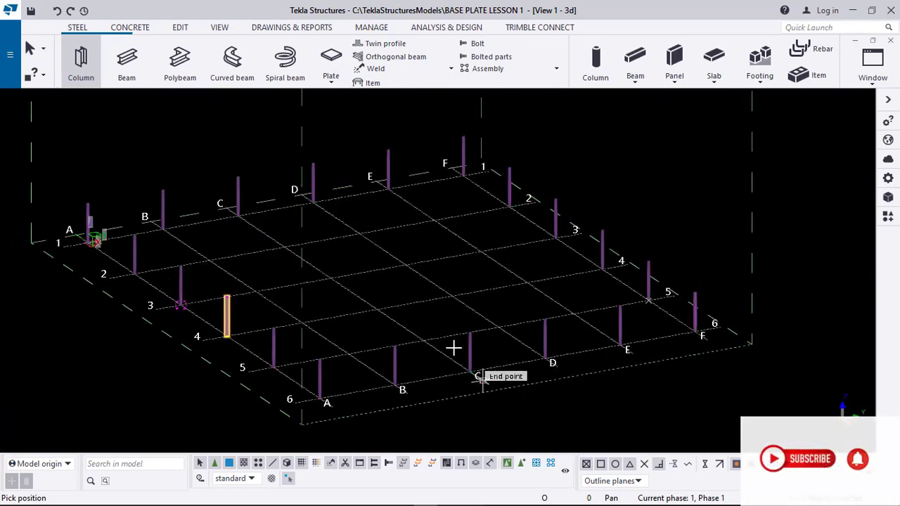
scroll(263, 222, up, 3)
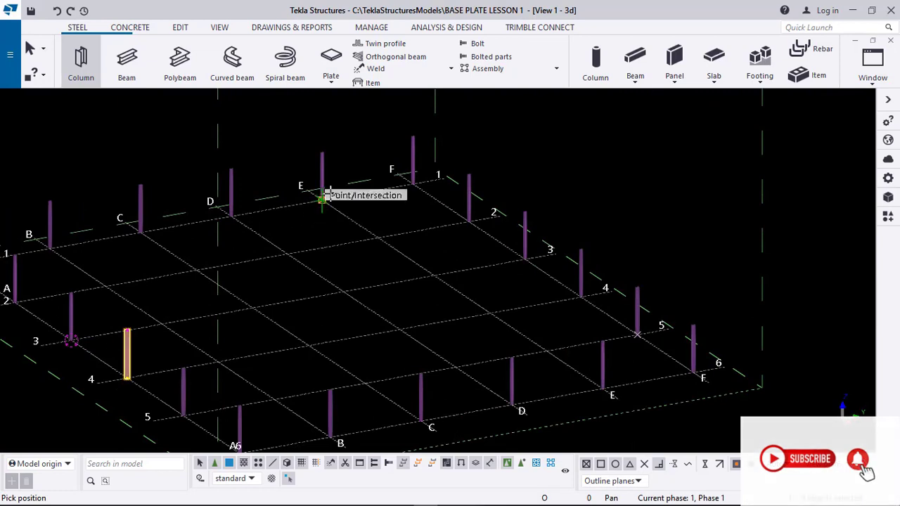
scroll(366, 232, down, 1)
scroll(321, 195, up, 1)
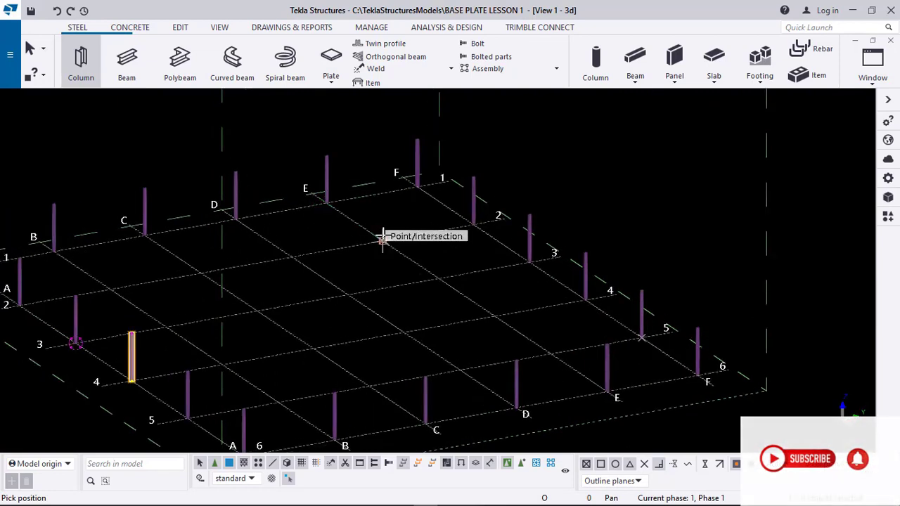
click(498, 293)
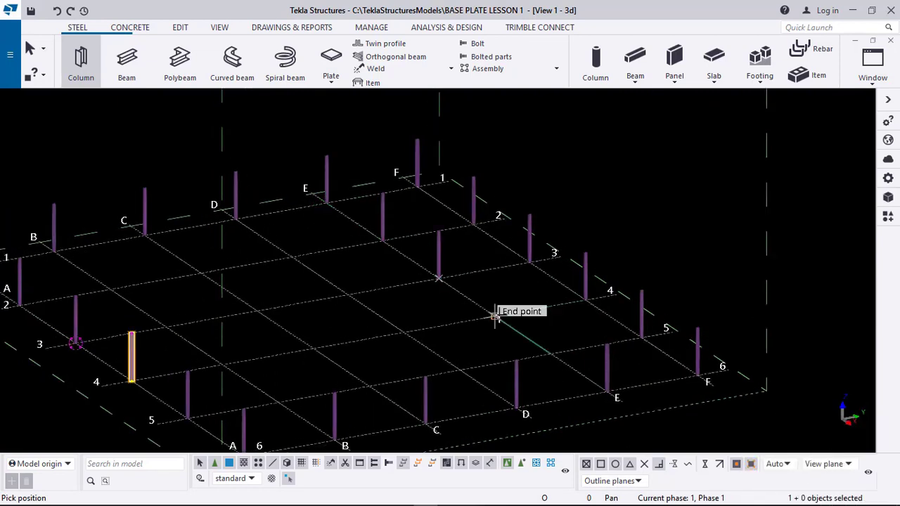
click(552, 351)
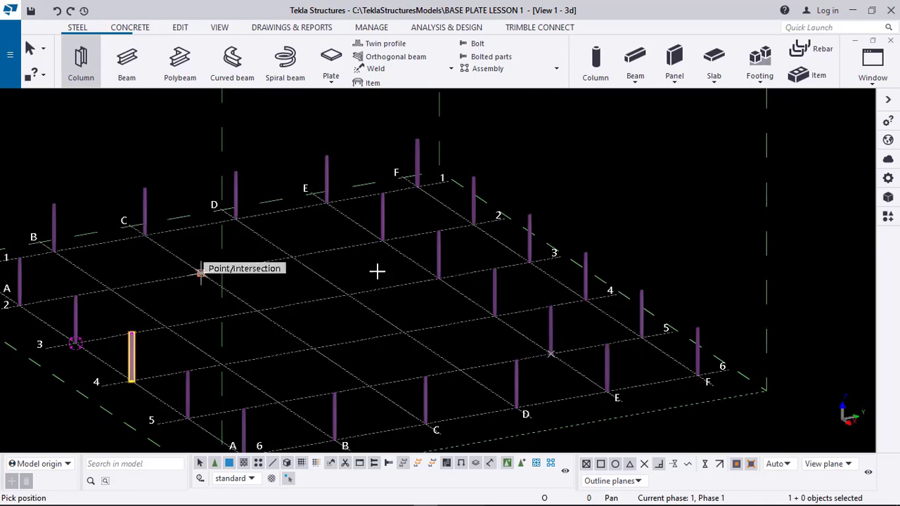
- Place interior steel columns along grid line B at grid lines 2, 3, 4 and 5, and clear the selection of the column at A-4
ctrl+middle_drag(516, 269, 445, 253)
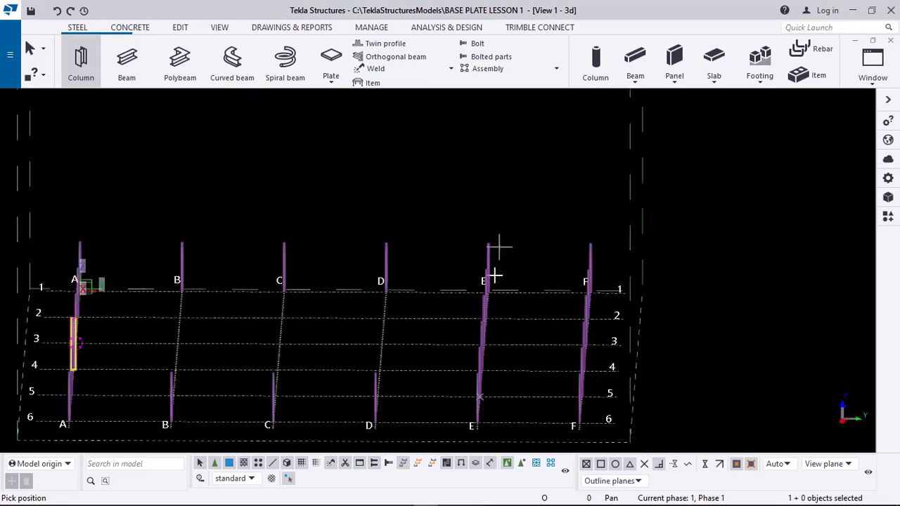
middle_drag(491, 338, 508, 291)
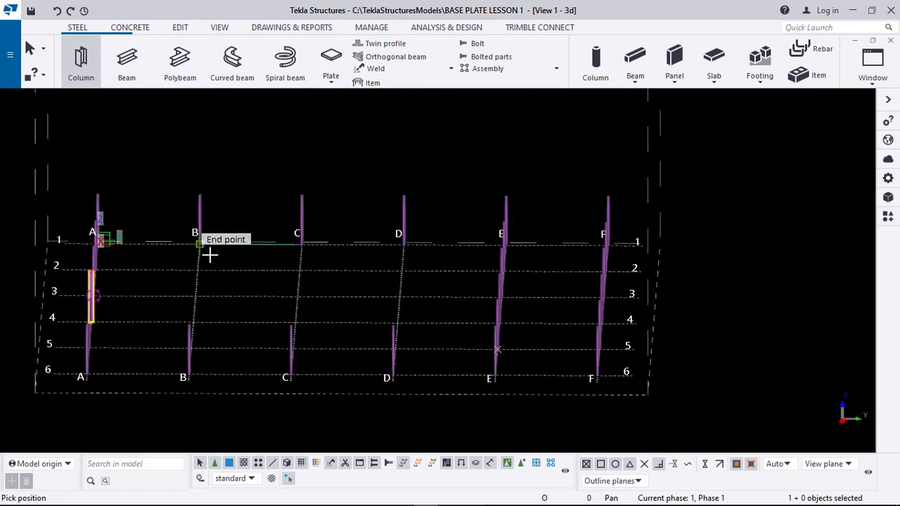
scroll(203, 261, up, 3)
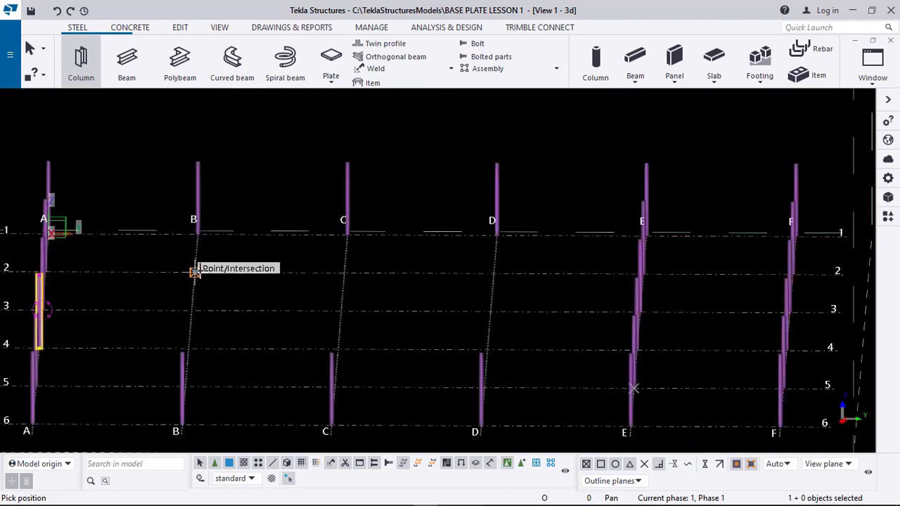
ctrl+middle_drag(191, 309, 265, 300)
scroll(266, 300, up, 2)
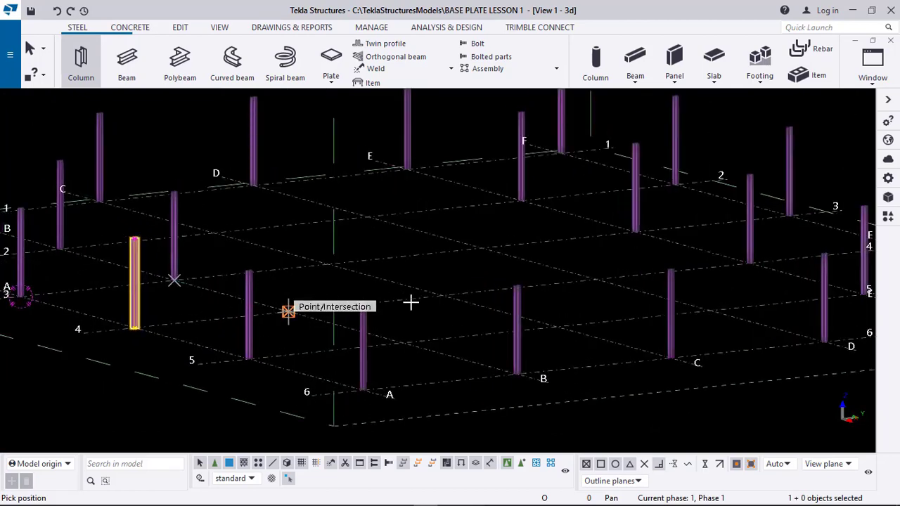
click(405, 341)
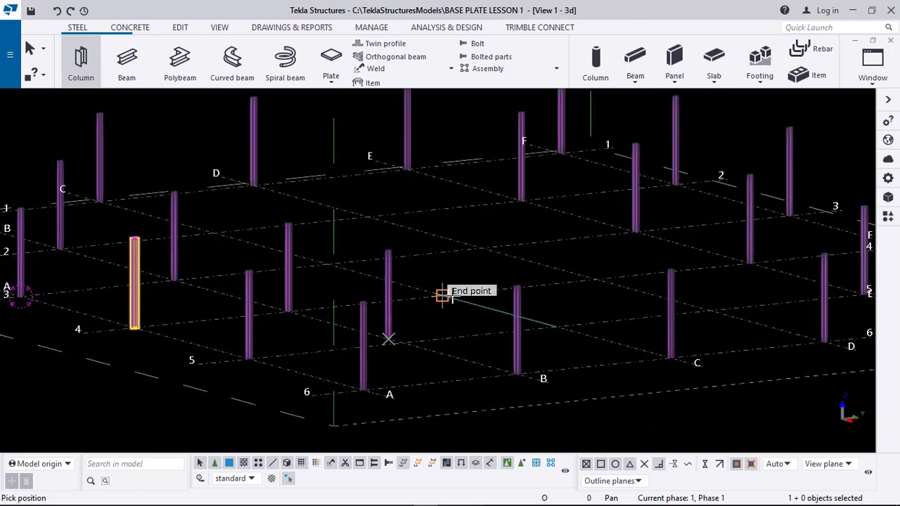
key(Delete)
scroll(406, 330, up, 1)
scroll(470, 281, down, 1)
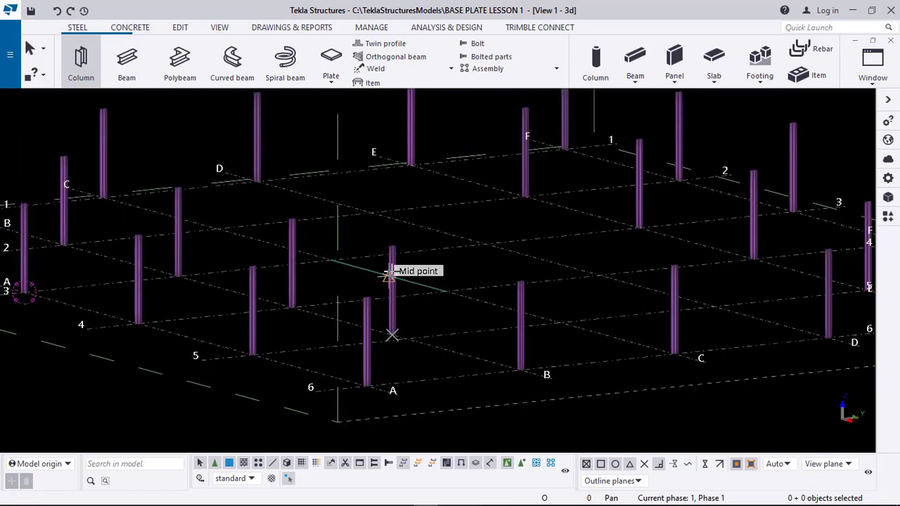
scroll(420, 335, up, 1)
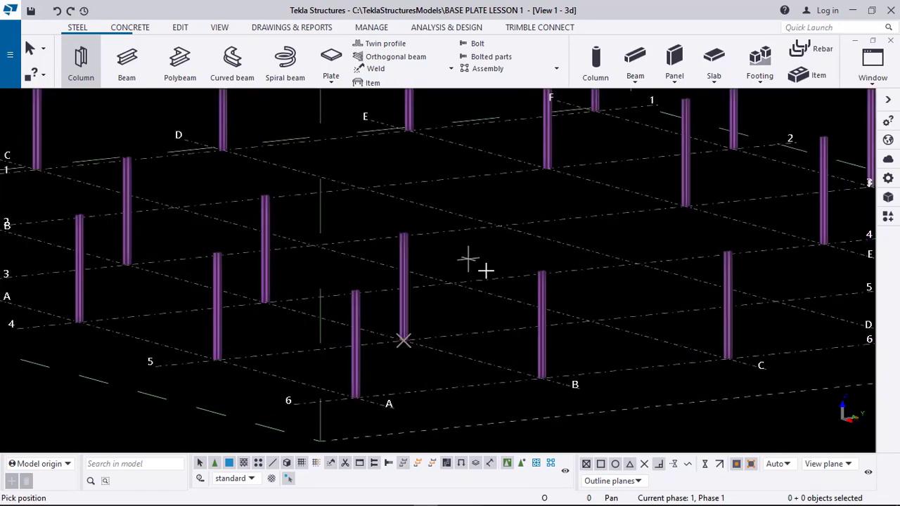
- Place interior steel columns along grid line C at its intersections with grid lines 2, 3 and 4
scroll(492, 281, down, 4)
ctrl+middle_drag(431, 300, 402, 185)
scroll(402, 185, up, 3)
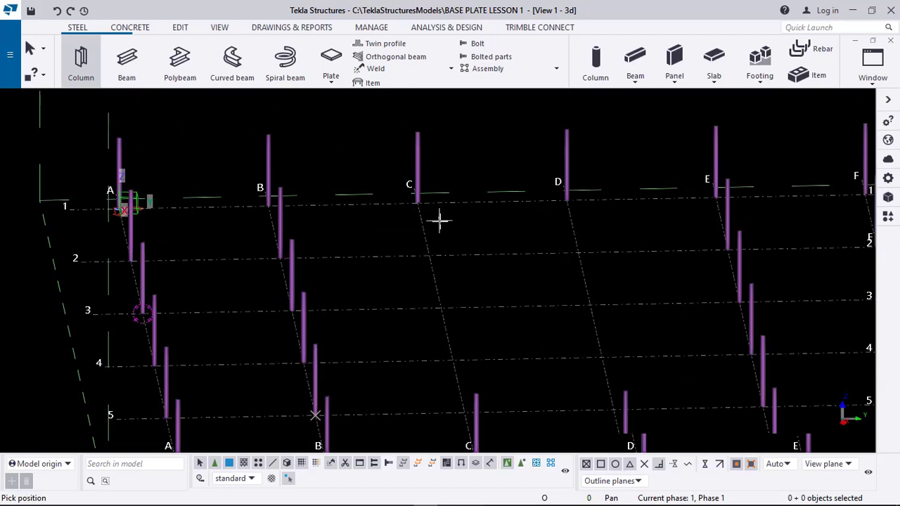
click(428, 258)
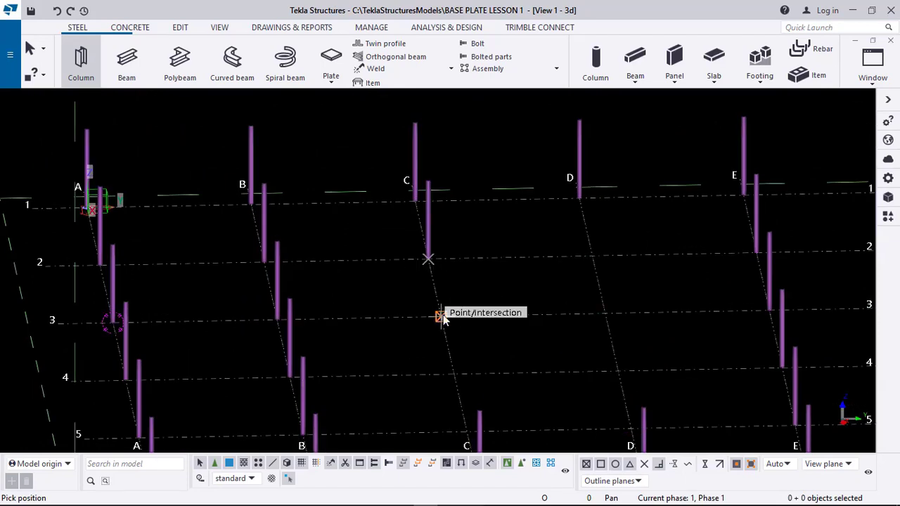
click(442, 316)
scroll(482, 268, down, 2)
click(456, 344)
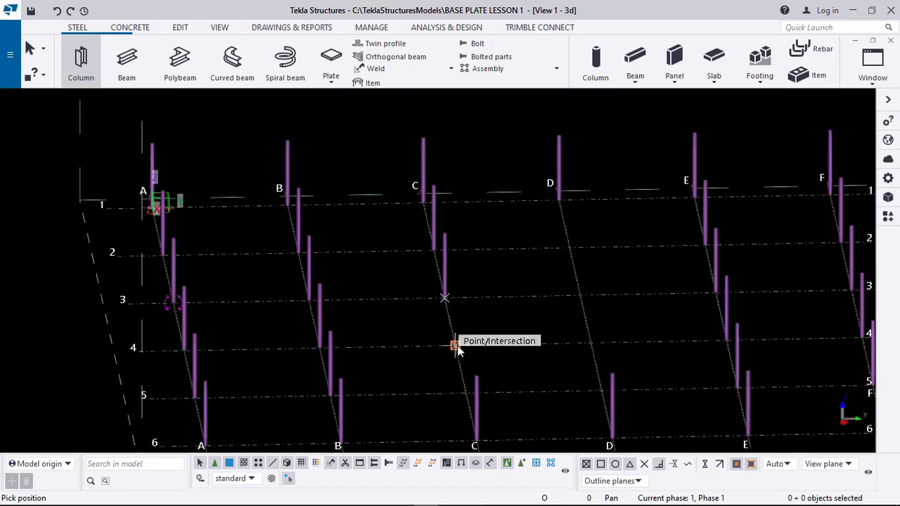
- Place steel columns along grid line D at its intersections with grid lines 2, 3 and 4, and end the command
click(569, 247)
click(580, 294)
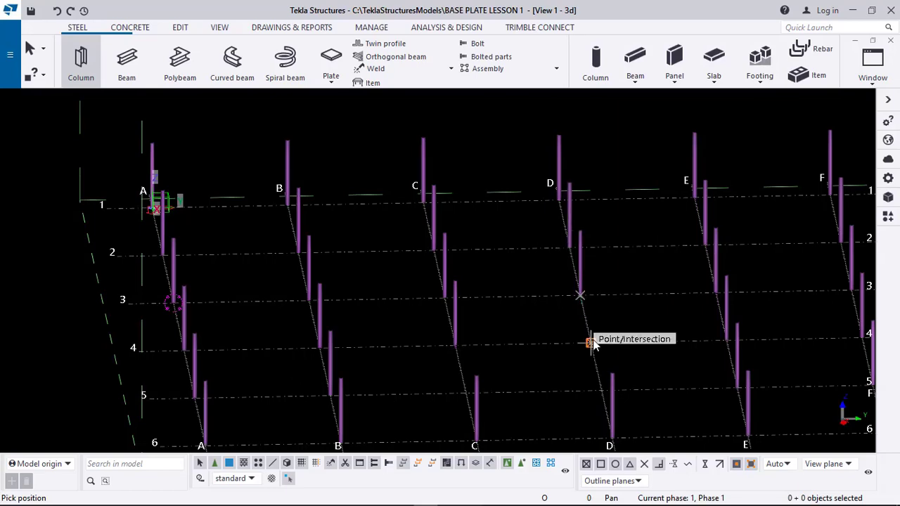
click(590, 341)
scroll(532, 237, down, 2)
key(Escape)
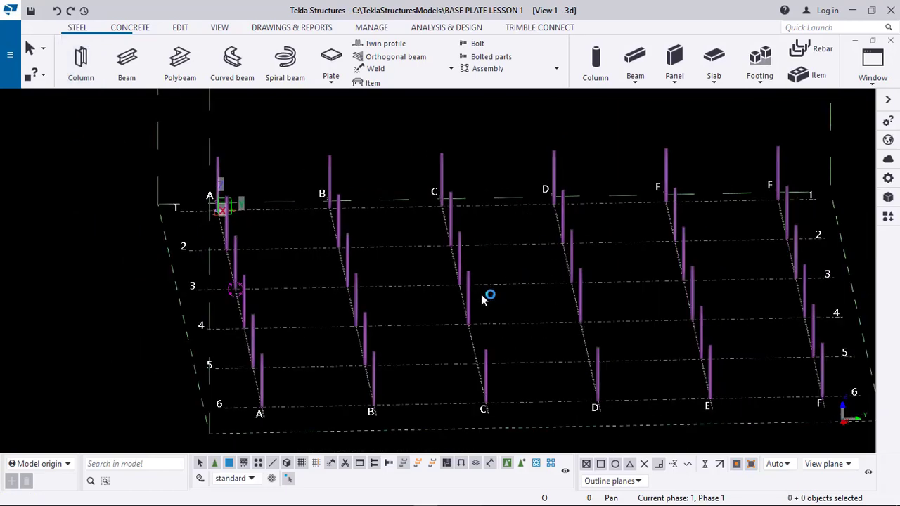
- Delete all the columns along grid line B
ctrl+middle_drag(482, 299, 515, 251)
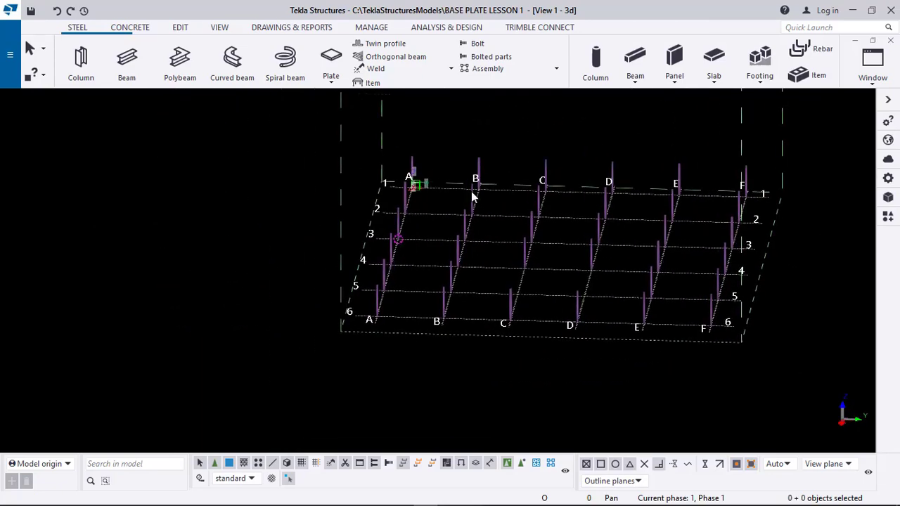
ctrl+middle_drag(470, 299, 508, 291)
middle_drag(443, 190, 343, 162)
scroll(394, 175, up, 1)
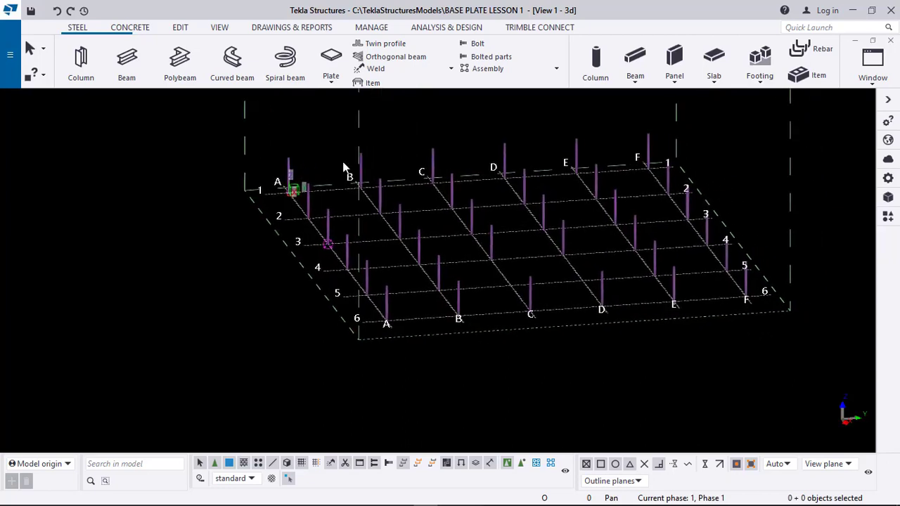
click(362, 162)
ctrl+click(382, 190)
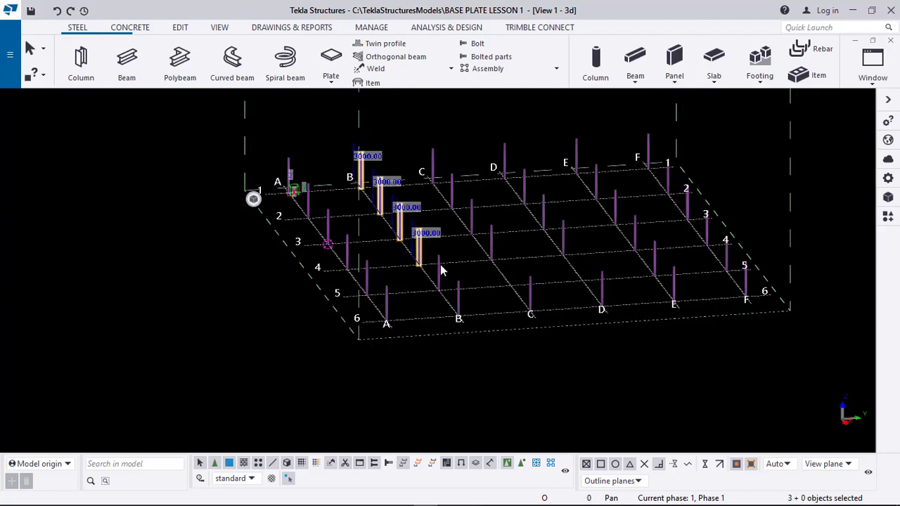
click(493, 272)
middle_drag(493, 266, 377, 288)
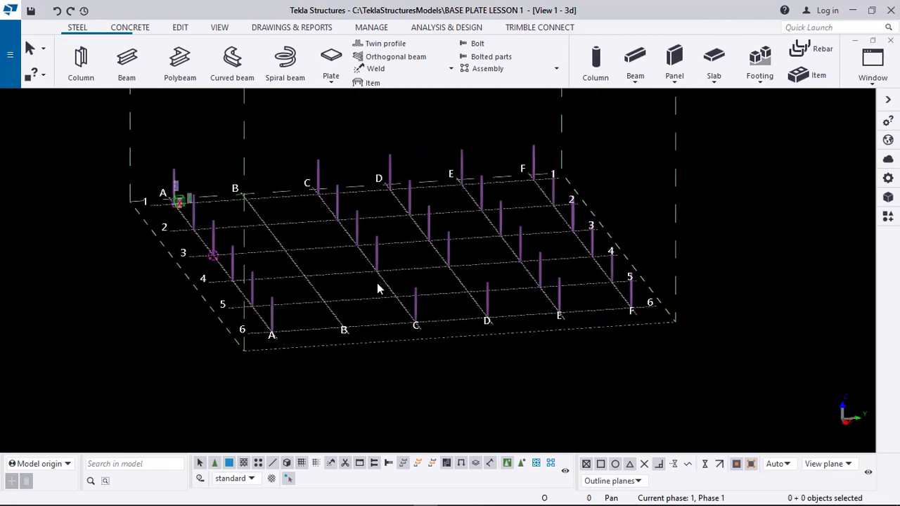
- Place a steel column at the intersection of grid lines C and 5
click(81, 63)
scroll(405, 288, up, 3)
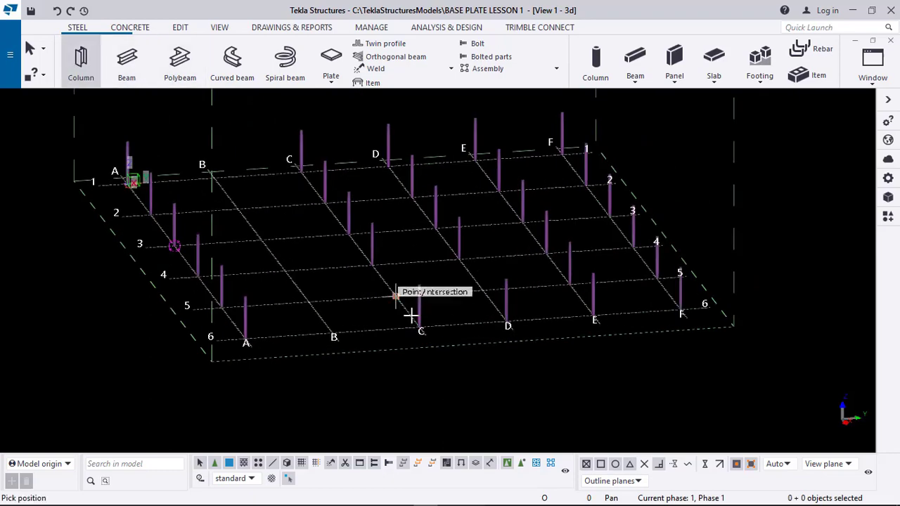
scroll(431, 313, down, 1)
scroll(408, 318, down, 1)
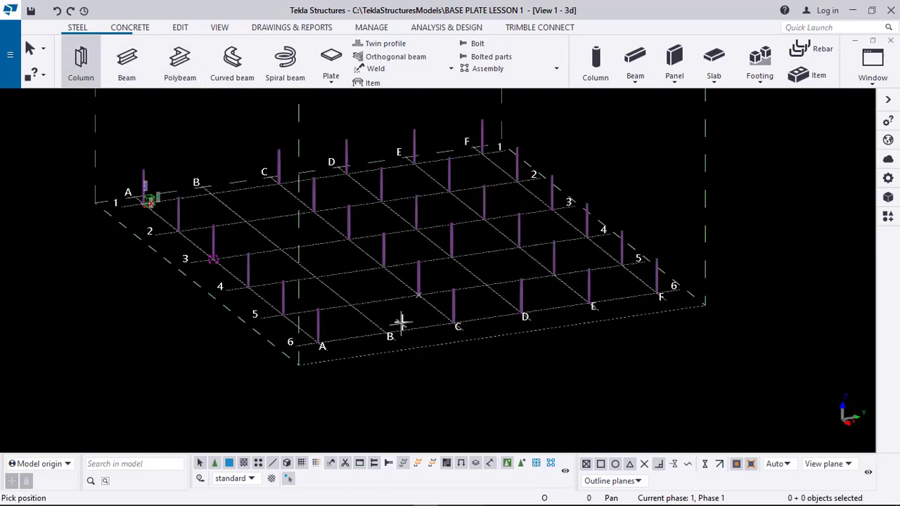
scroll(493, 207, up, 1)
scroll(482, 208, up, 1)
- Delete the interior columns along grid line E at grid lines 2, 3, 4 and 5, keeping the two end columns
middle_drag(462, 211, 420, 280)
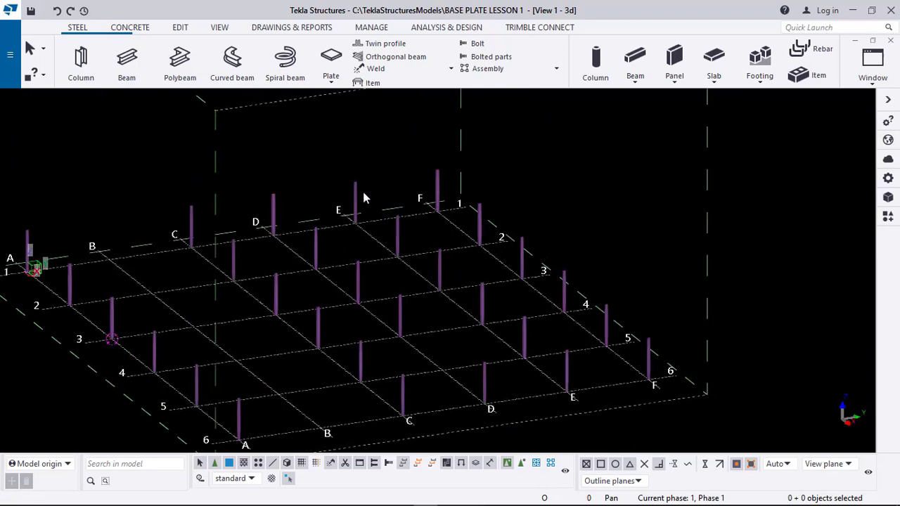
click(357, 191)
ctrl+click(397, 229)
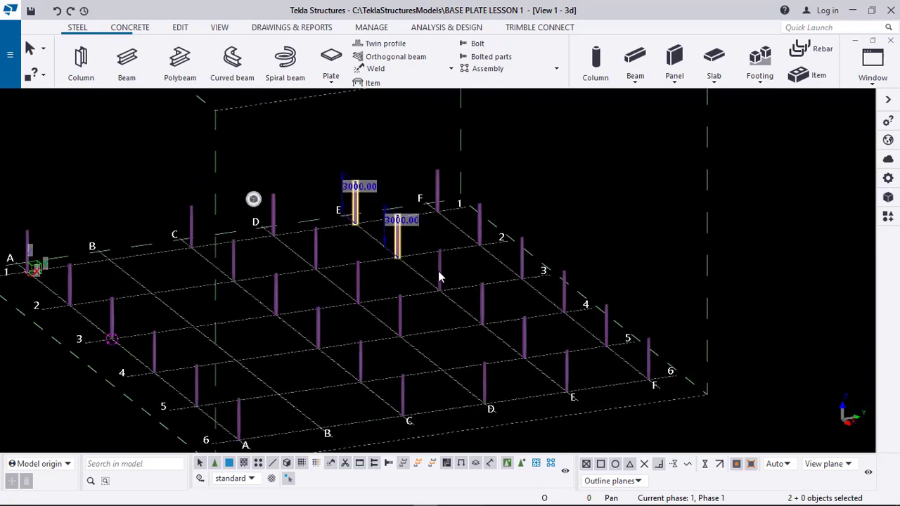
ctrl+click(484, 301)
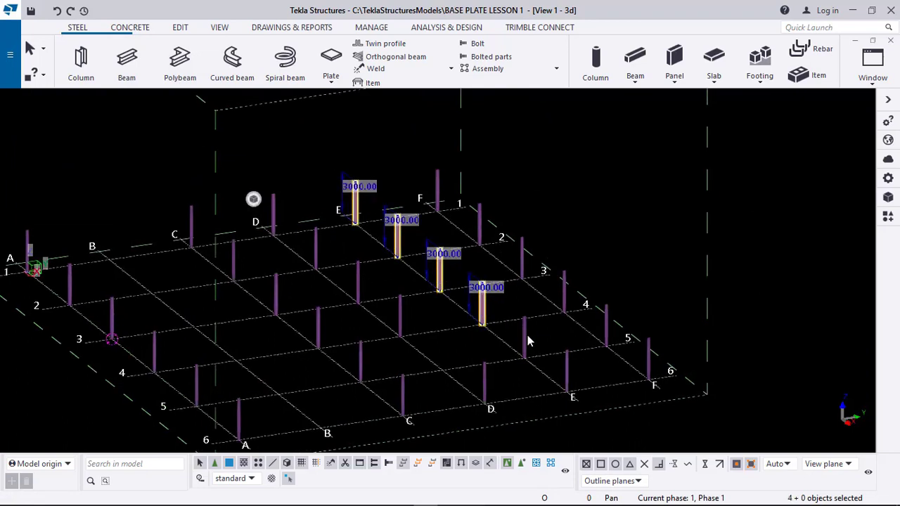
ctrl+click(569, 379)
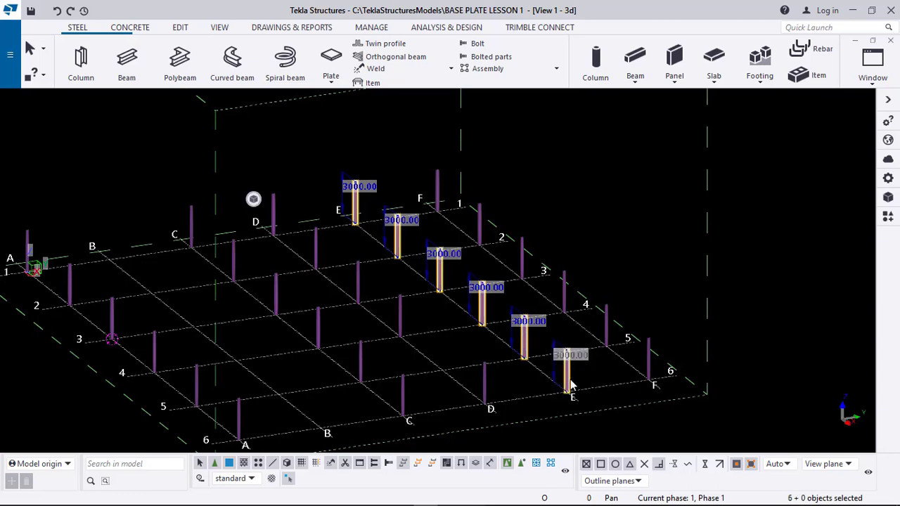
click(348, 202)
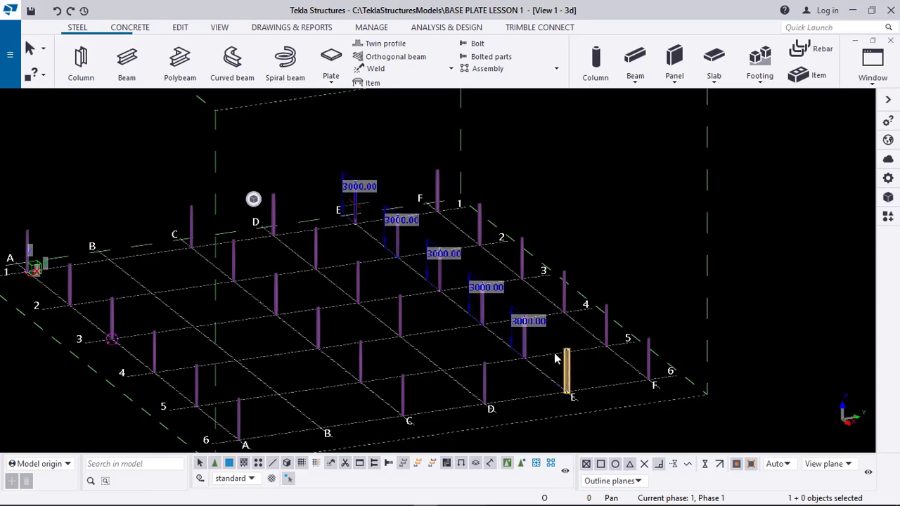
ctrl+click(484, 313)
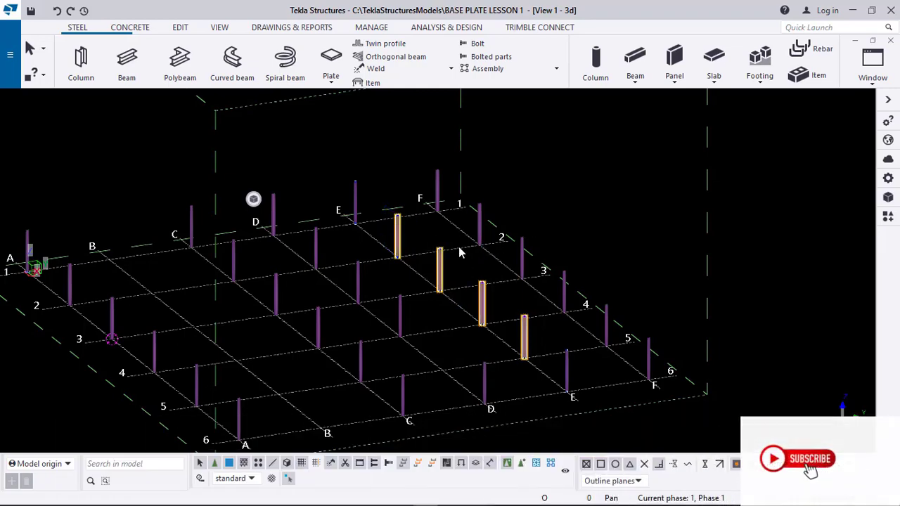
scroll(493, 296, down, 2)
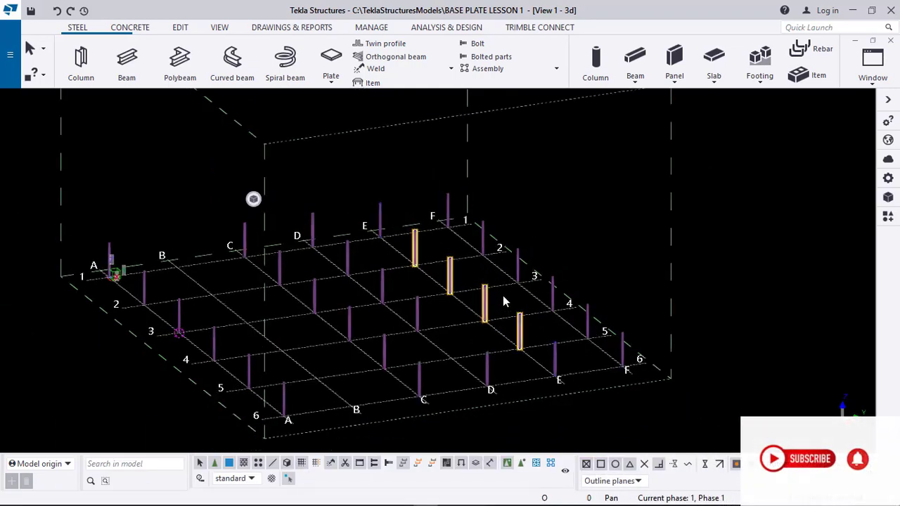
scroll(517, 320, up, 3)
click(542, 287)
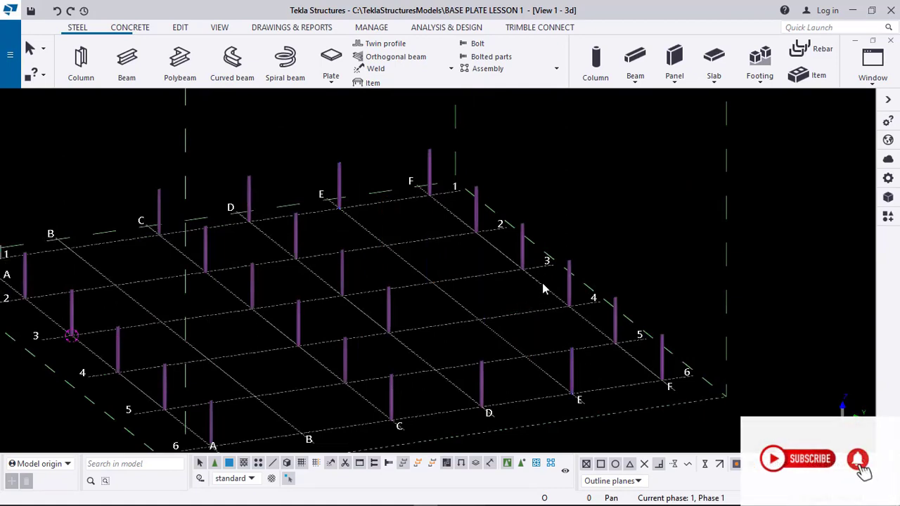
- Measure the distance between the column bases at C-5 and C-4 without placing a dimension line
scroll(532, 283, down, 1)
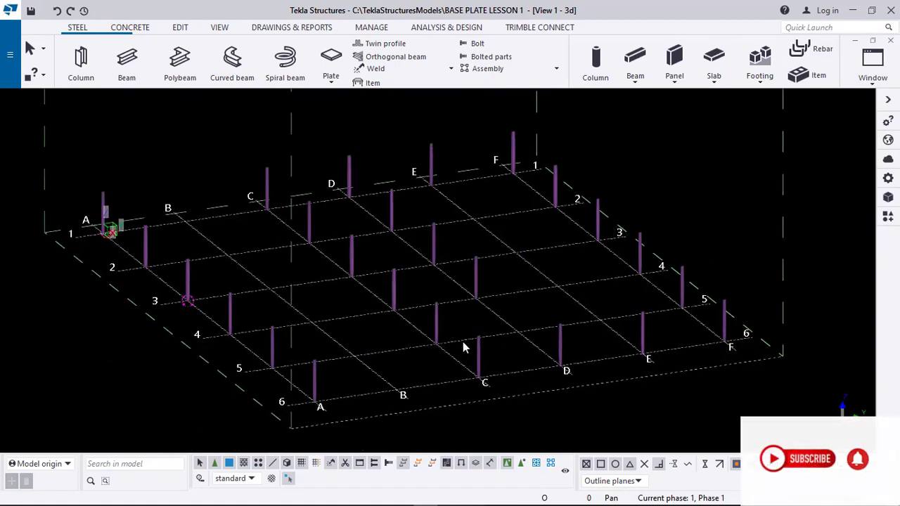
ctrl+middle_drag(525, 348, 395, 282)
scroll(352, 335, up, 2)
scroll(352, 333, up, 2)
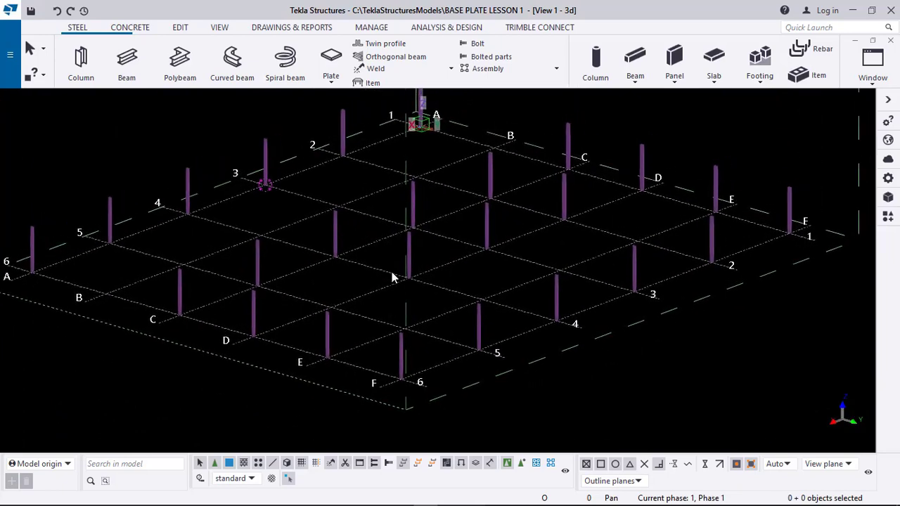
scroll(443, 232, down, 1)
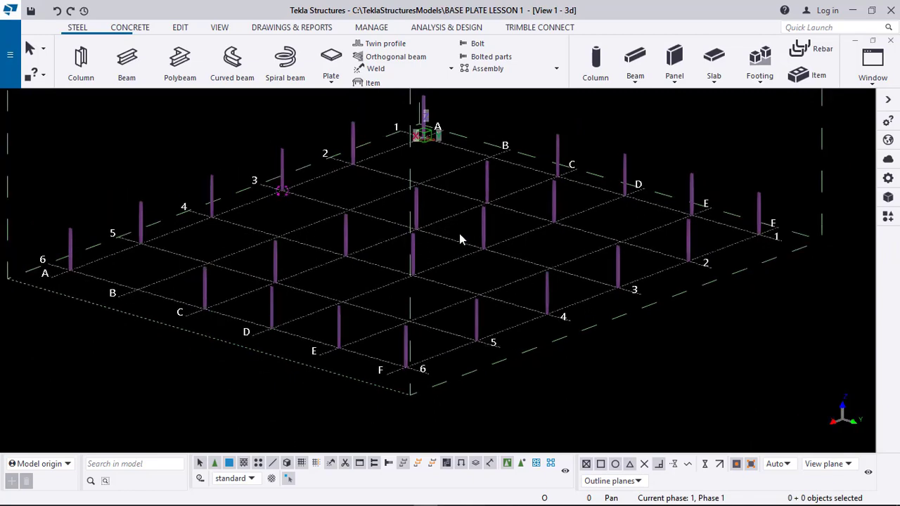
click(218, 28)
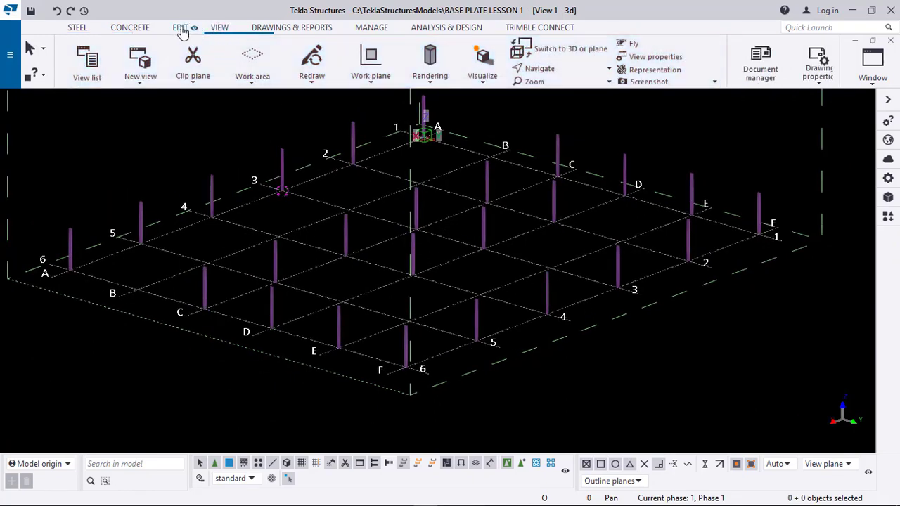
click(182, 30)
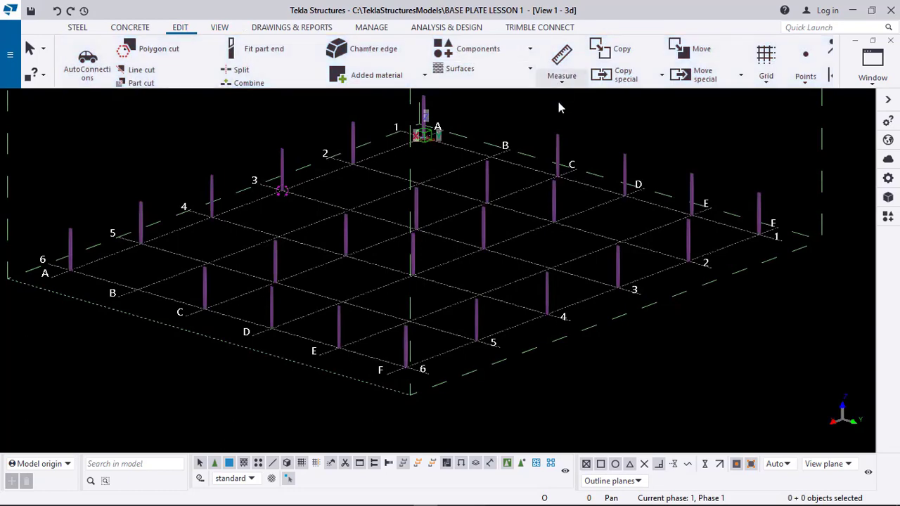
click(561, 76)
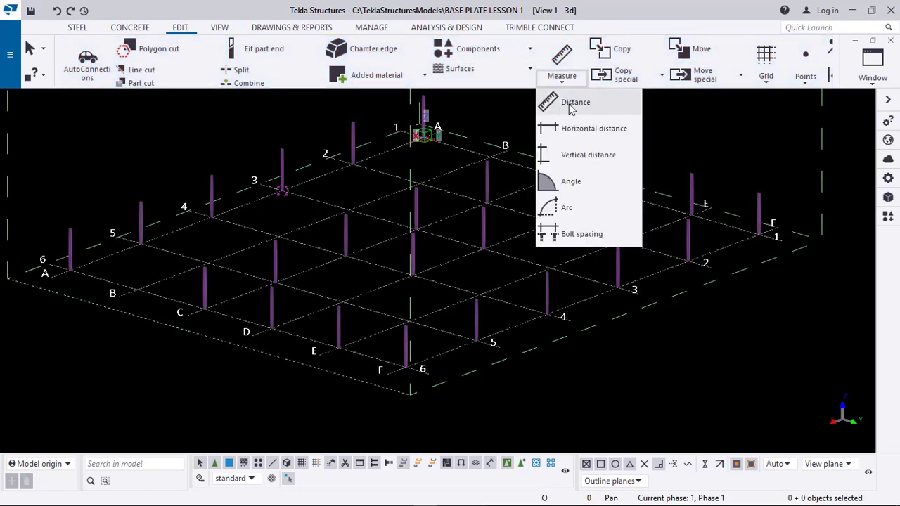
click(571, 104)
scroll(302, 281, up, 5)
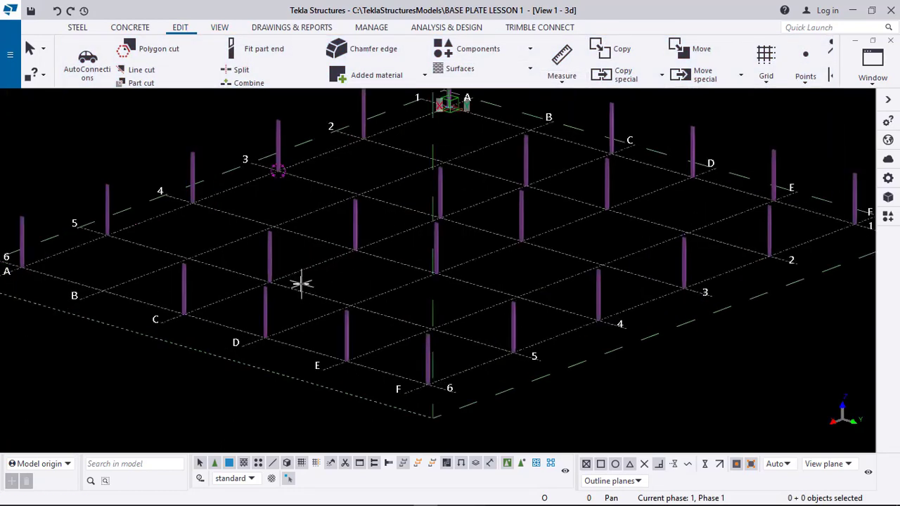
click(264, 289)
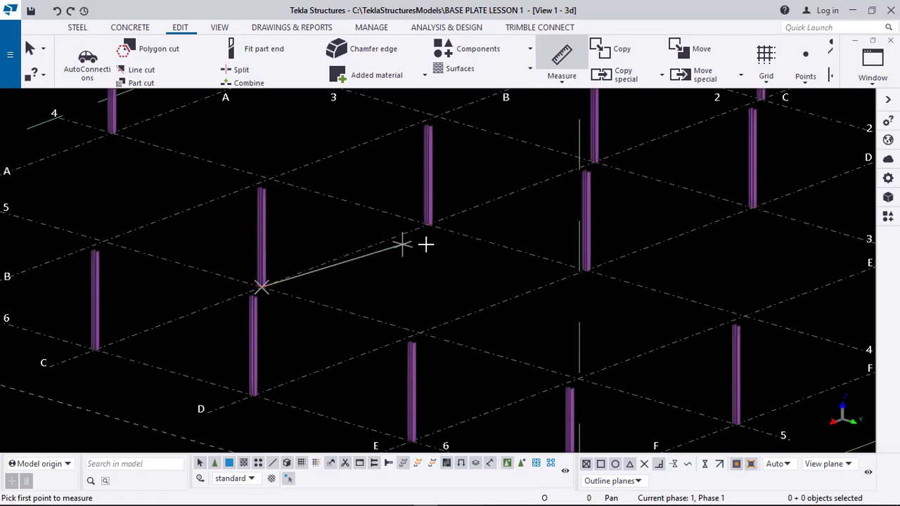
click(399, 234)
scroll(373, 243, up, 5)
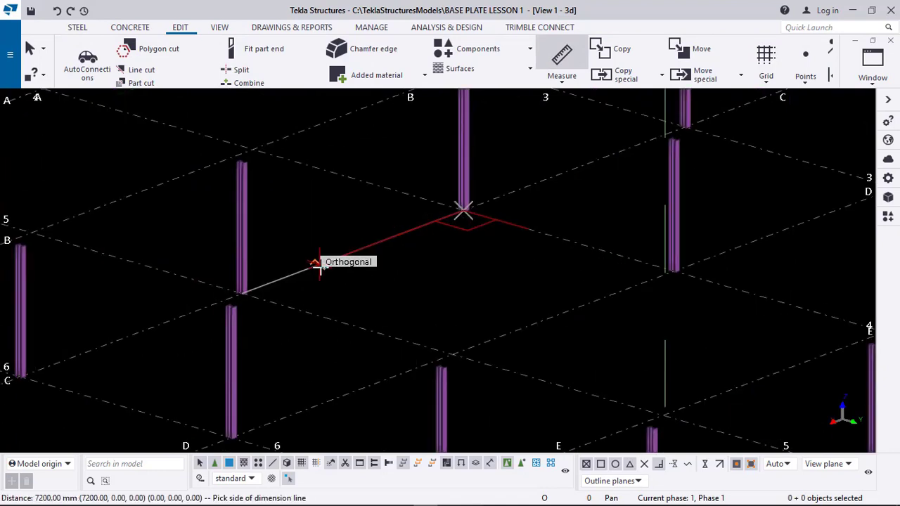
key(Escape)
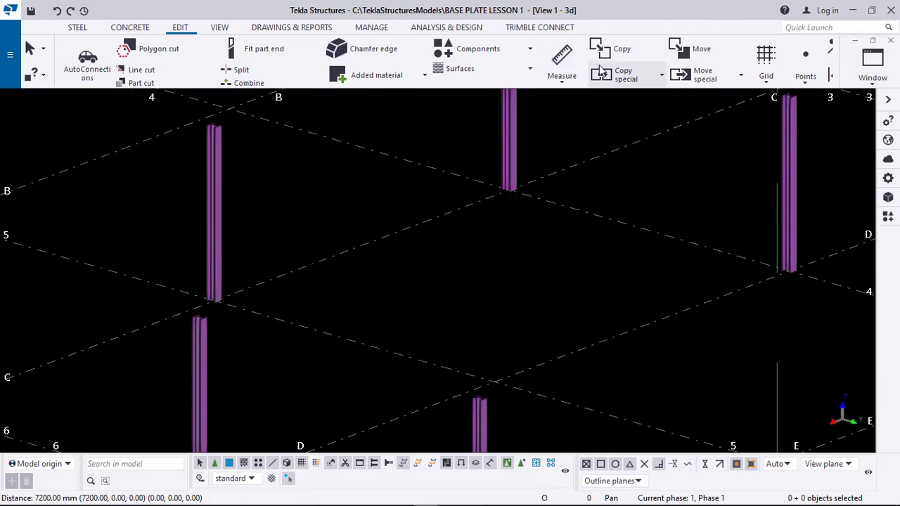
- Measure the horizontal distance between the column bases at C-5 and C-4
click(571, 79)
click(584, 128)
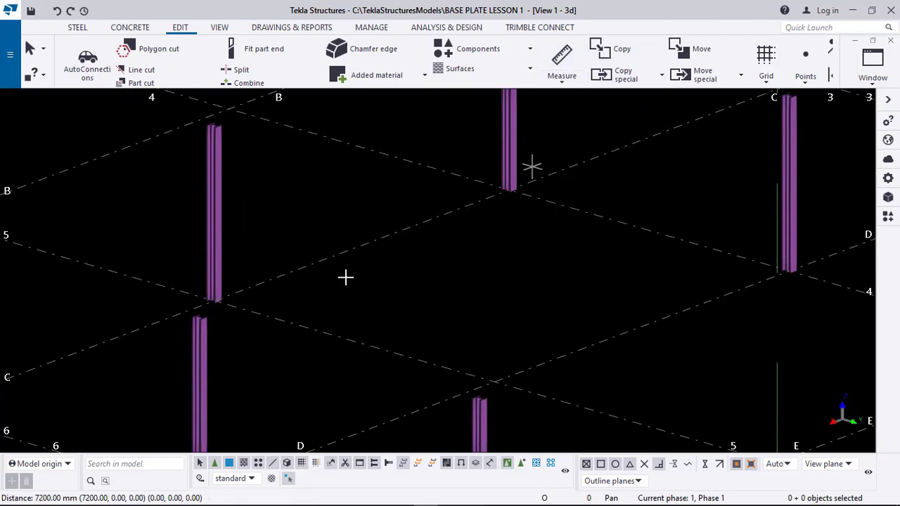
click(213, 299)
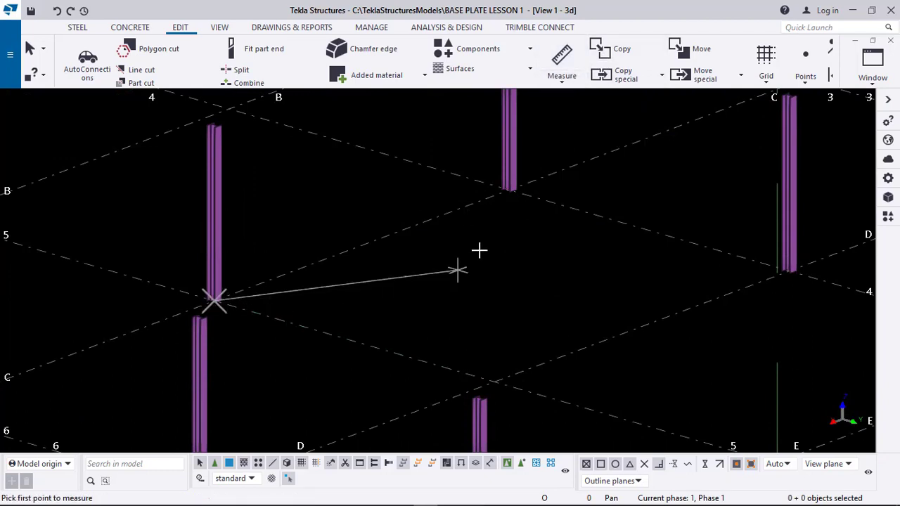
click(508, 188)
click(342, 271)
scroll(414, 243, down, 6)
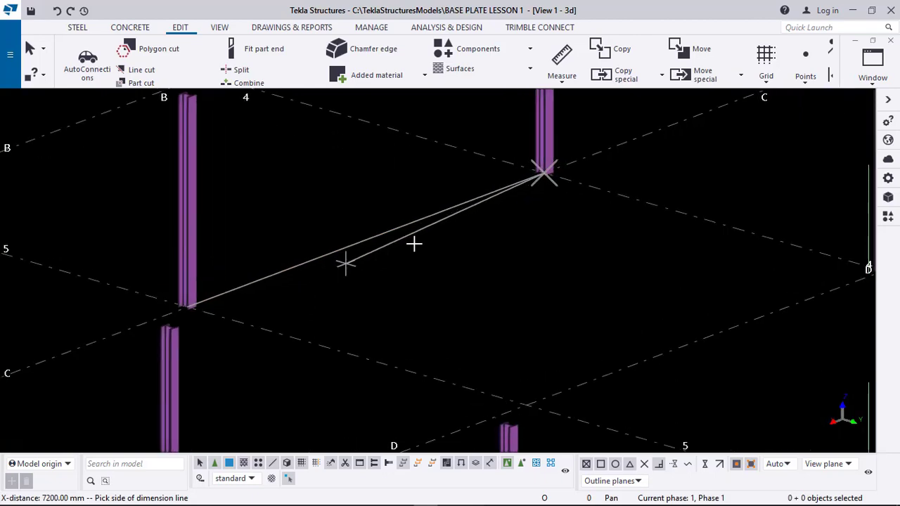
scroll(404, 267, down, 3)
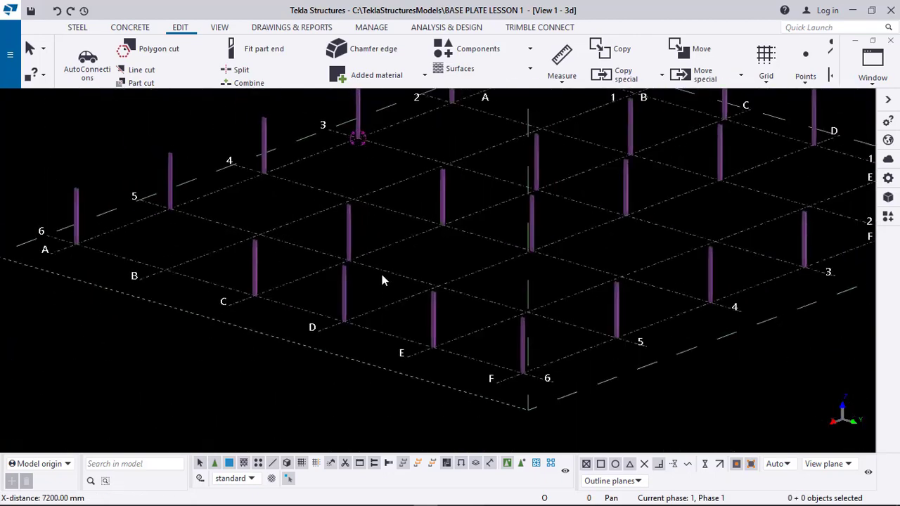
- Try to place a steel column at the intersection of grid lines B and 5
ctrl+middle_drag(382, 273, 355, 306)
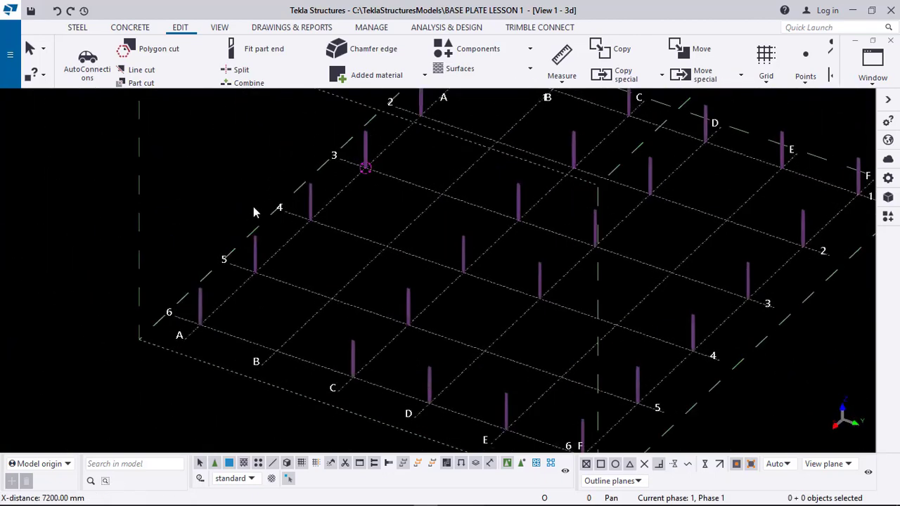
click(72, 29)
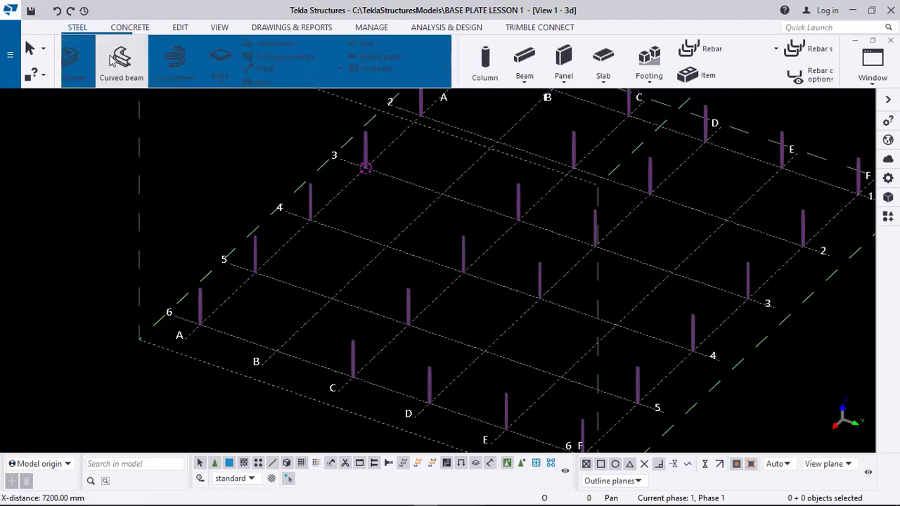
click(80, 62)
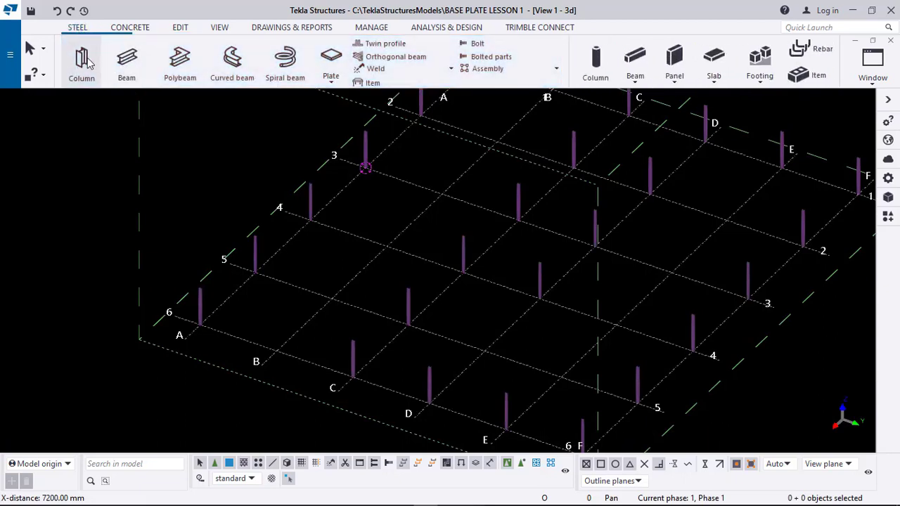
click(331, 296)
key(Escape)
ctrl+middle_drag(418, 257, 418, 312)
key(ctrl+p)
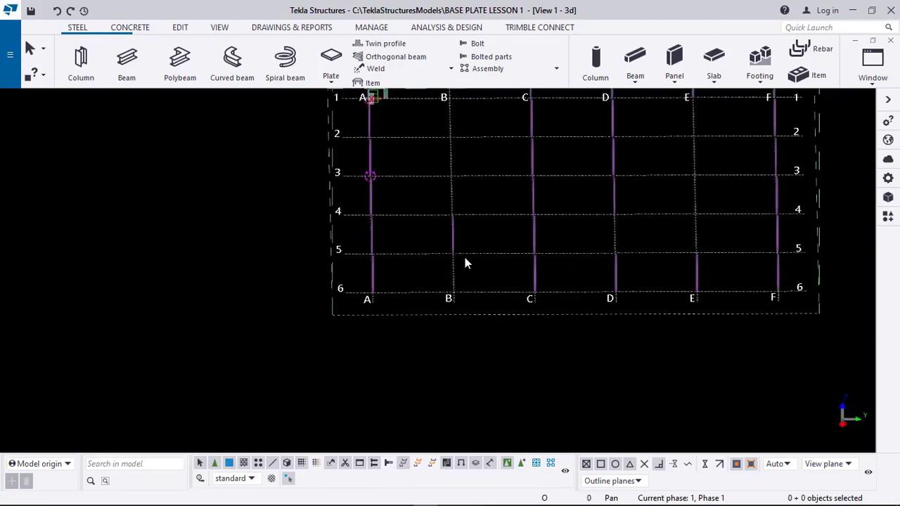
click(557, 224)
- Examine the remaining columns on the grid in 3D, including the ones along grid line 1 up close
ctrl+middle_drag(502, 260, 342, 157)
click(81, 62)
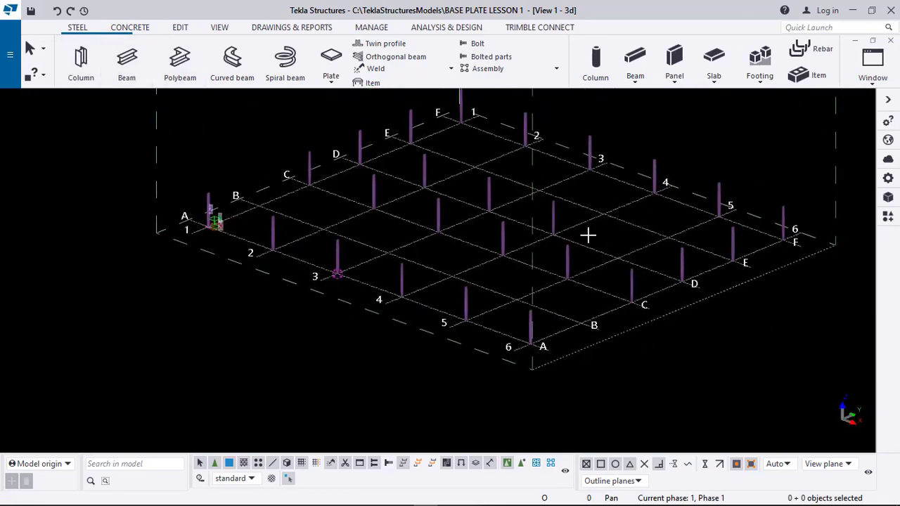
key(Escape)
scroll(297, 221, up, 4)
middle_drag(315, 226, 291, 316)
scroll(422, 229, up, 2)
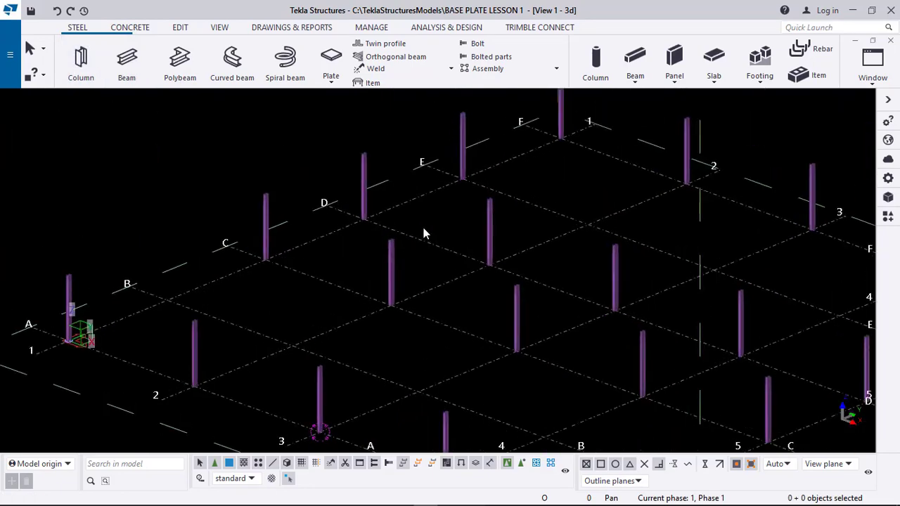
scroll(361, 157, up, 7)
scroll(366, 145, up, 3)
scroll(435, 113, down, 8)
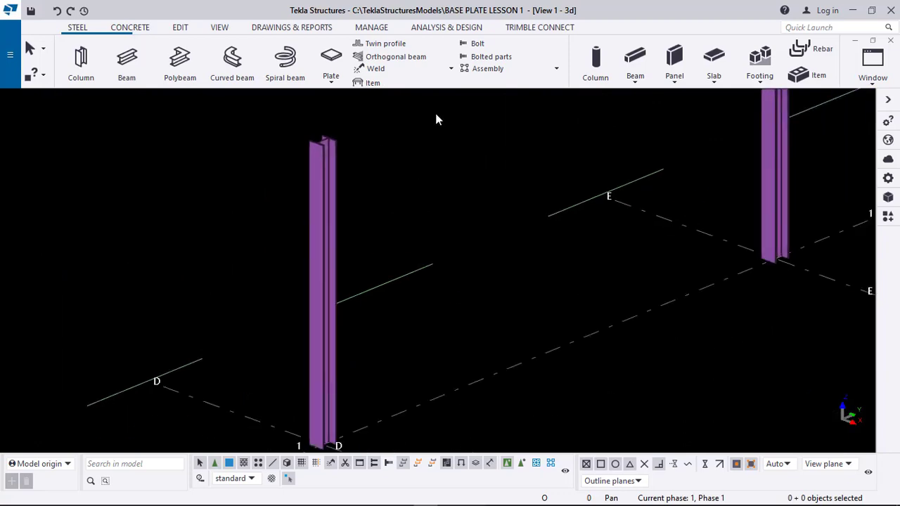
scroll(461, 161, down, 3)
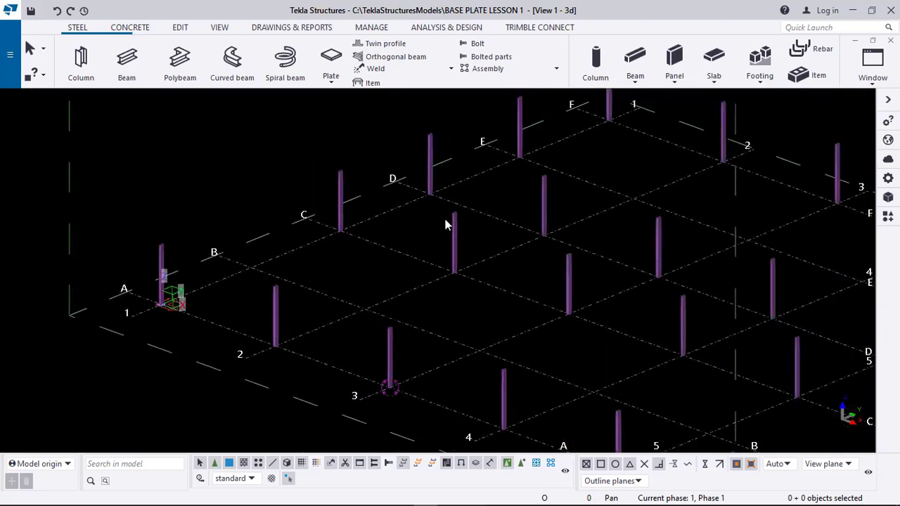
- Create a steel beam between the top of the column at A-1 and the top of the column at A-2
click(130, 62)
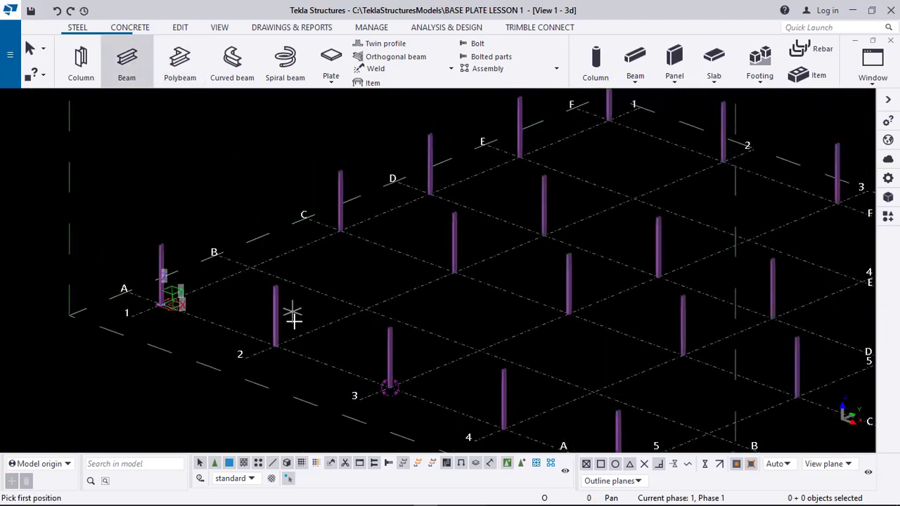
middle_drag(293, 318, 394, 275)
scroll(260, 200, up, 5)
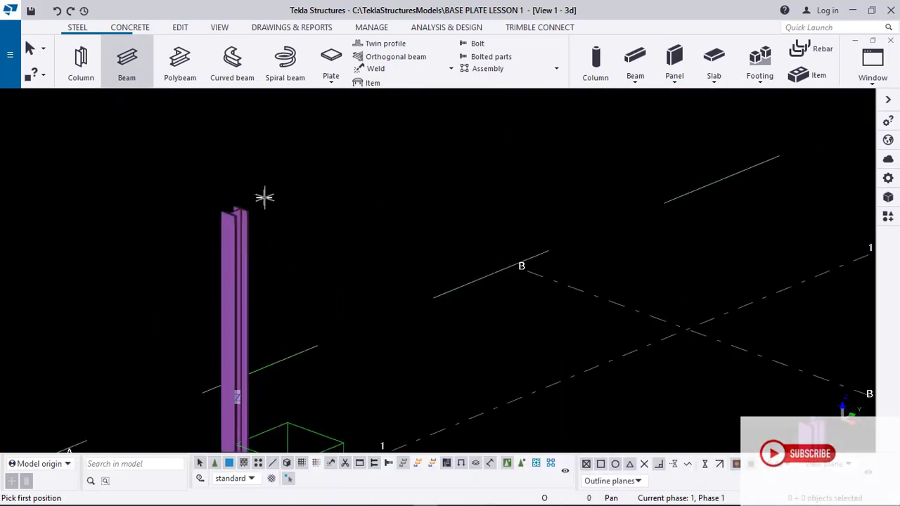
scroll(246, 199, up, 2)
scroll(234, 187, up, 2)
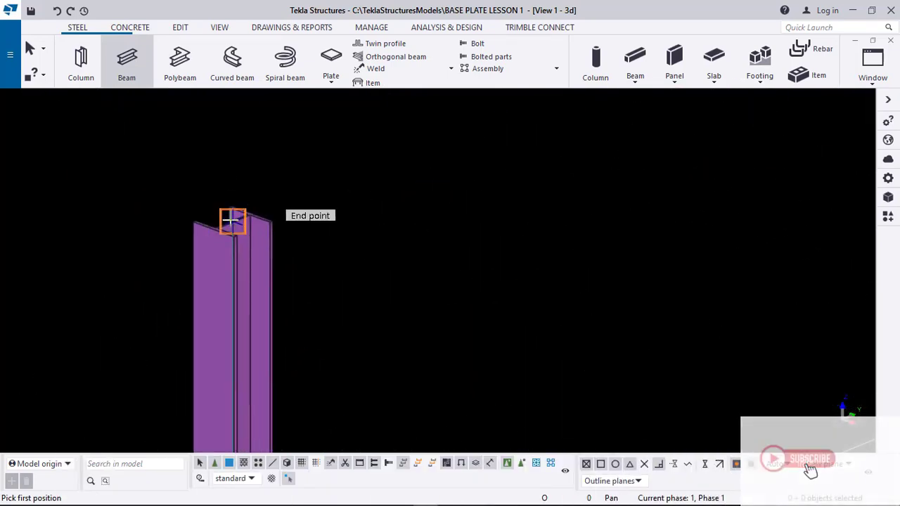
click(232, 220)
scroll(228, 105, down, 5)
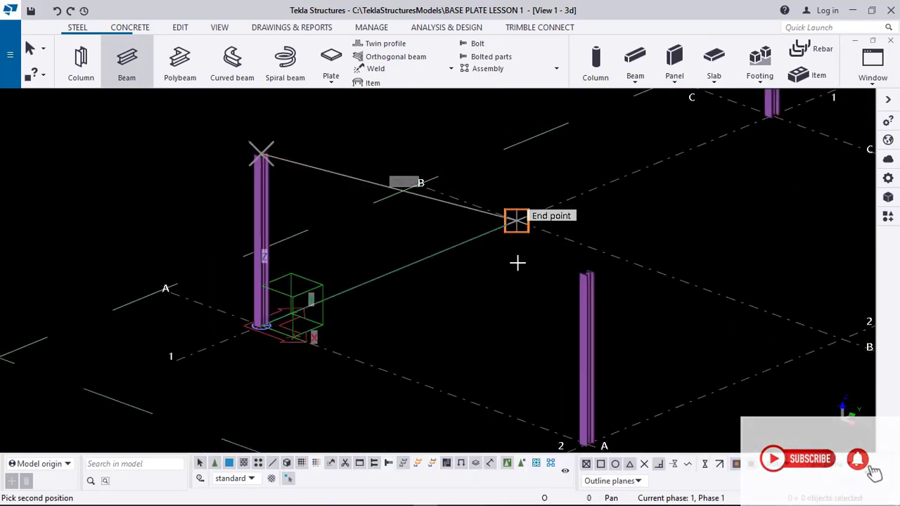
scroll(595, 271, up, 4)
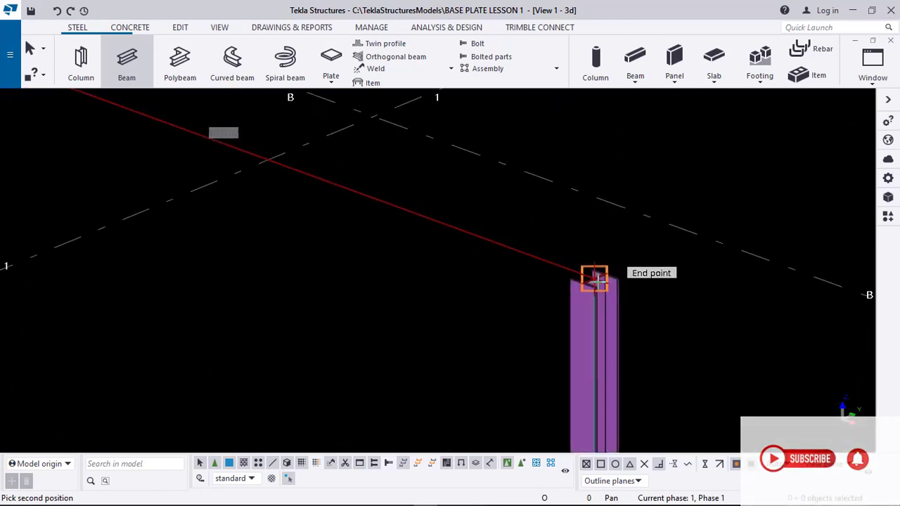
click(595, 280)
scroll(636, 294, down, 2)
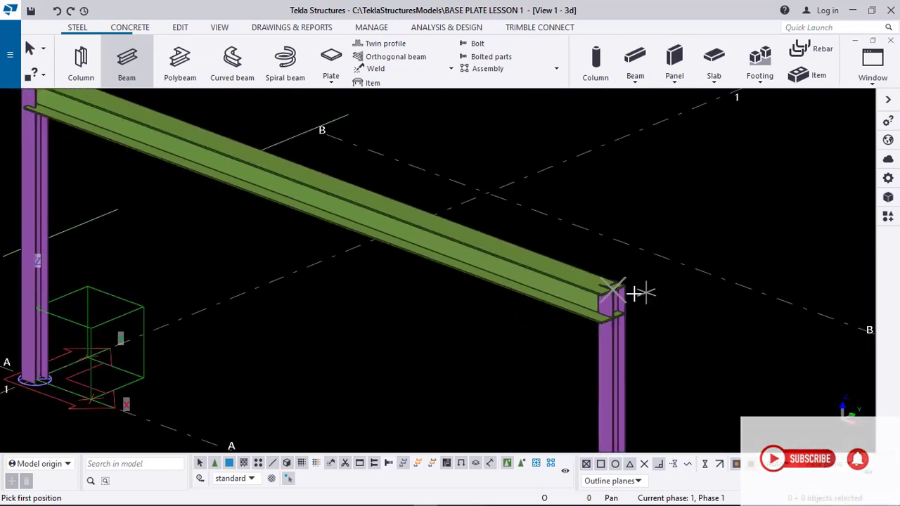
scroll(636, 293, down, 3)
key(Escape)
- Change the profile of the beam between A-1 and A-2 to HEB120 from the HEB group of the I profiles
scroll(261, 169, up, 6)
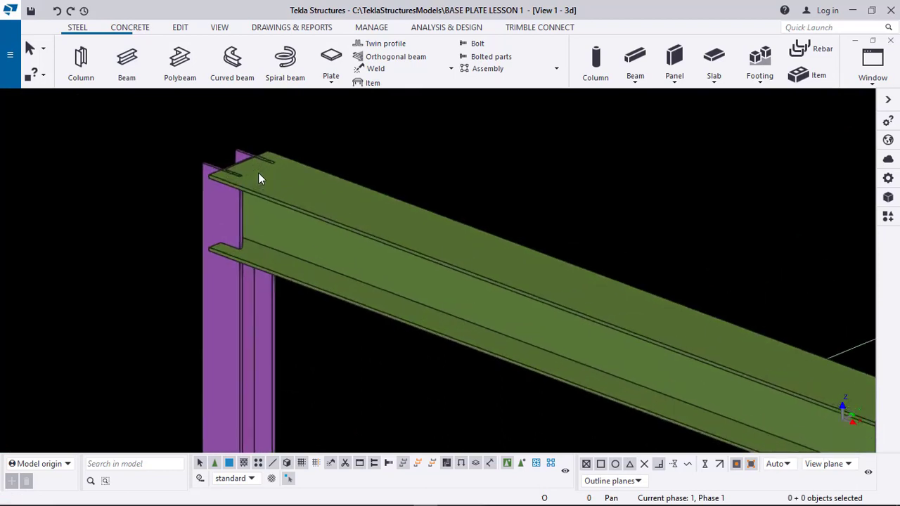
scroll(266, 180, down, 6)
middle_drag(310, 156, 237, 122)
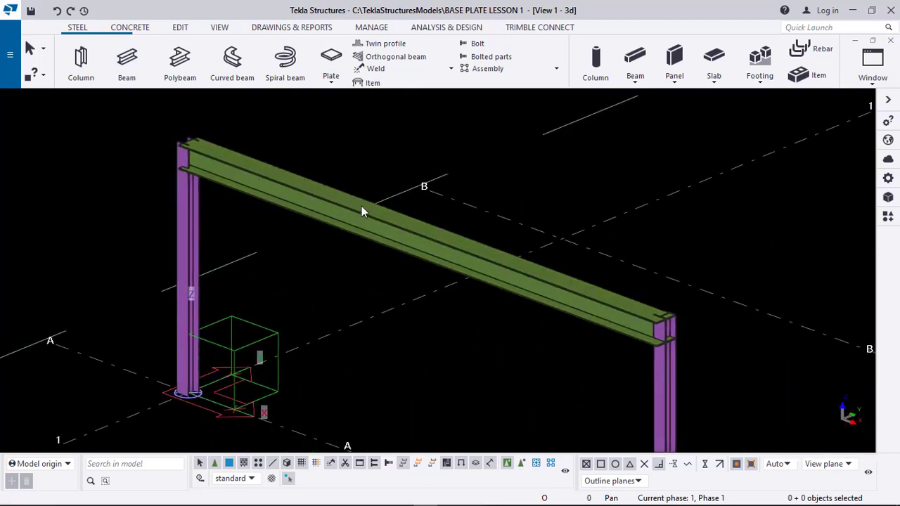
scroll(408, 227, down, 1)
scroll(412, 229, up, 2)
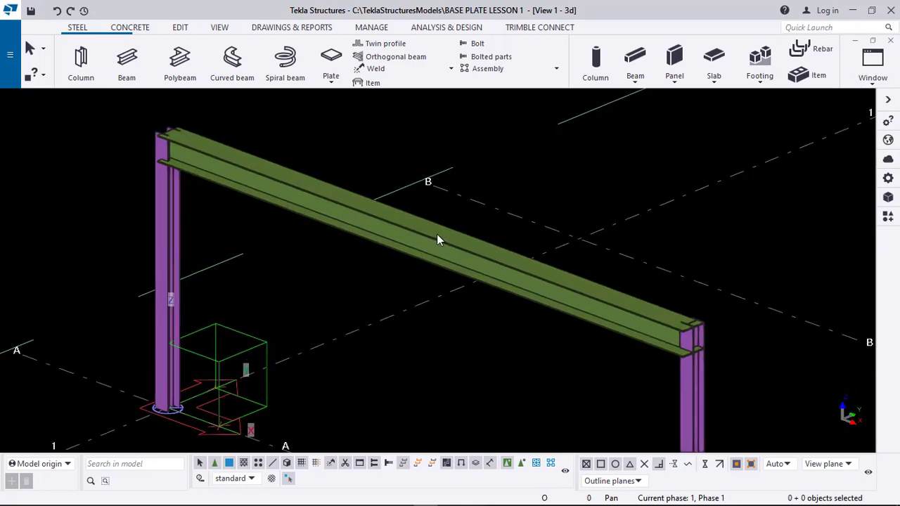
double_click(425, 235)
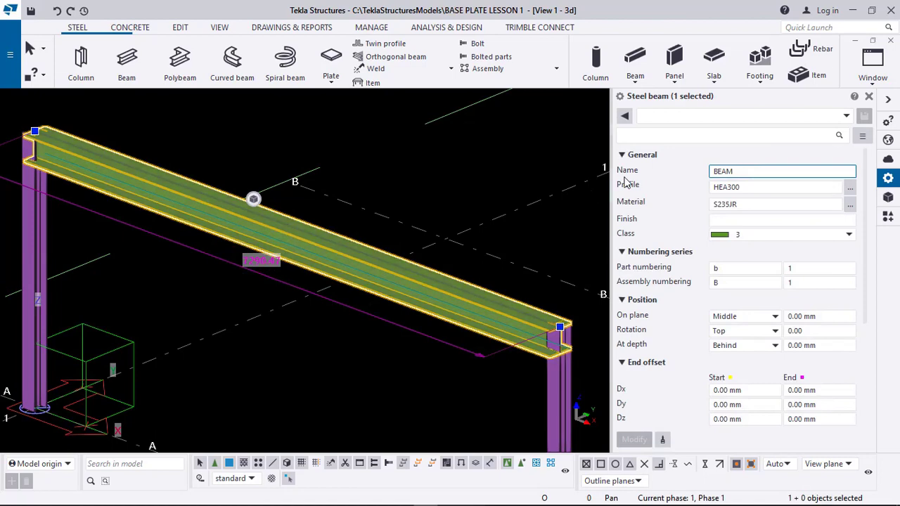
click(745, 188)
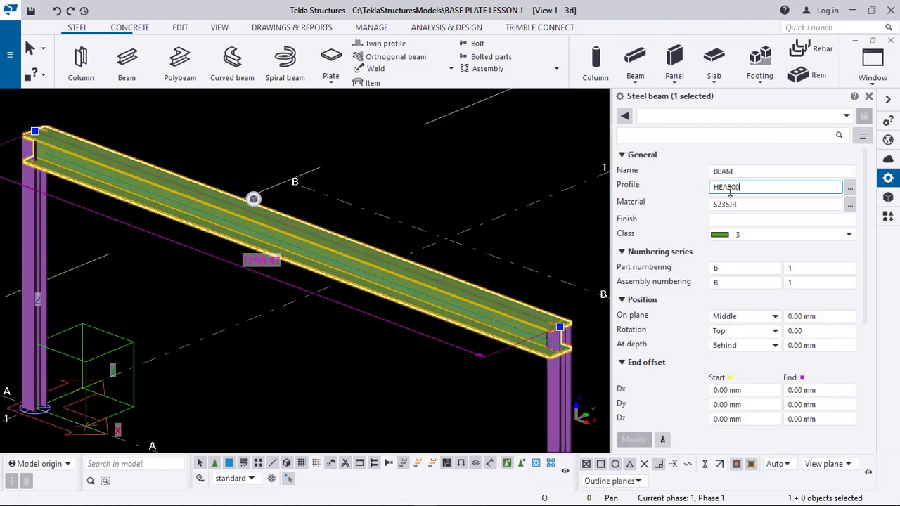
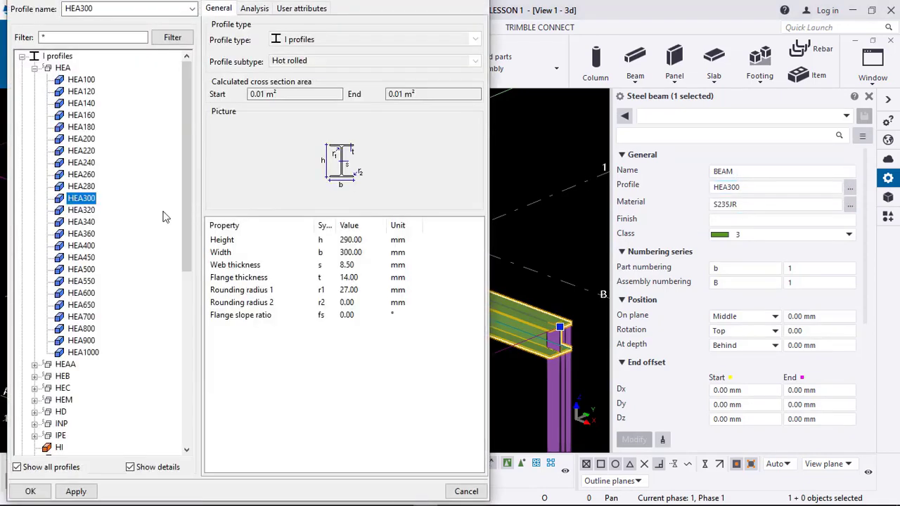
scroll(72, 318, down, 1)
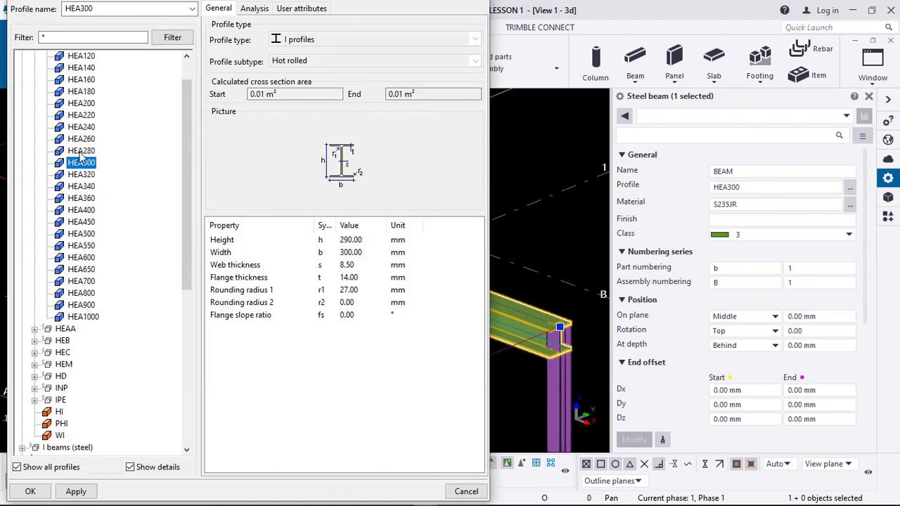
scroll(72, 87, up, 1)
click(34, 68)
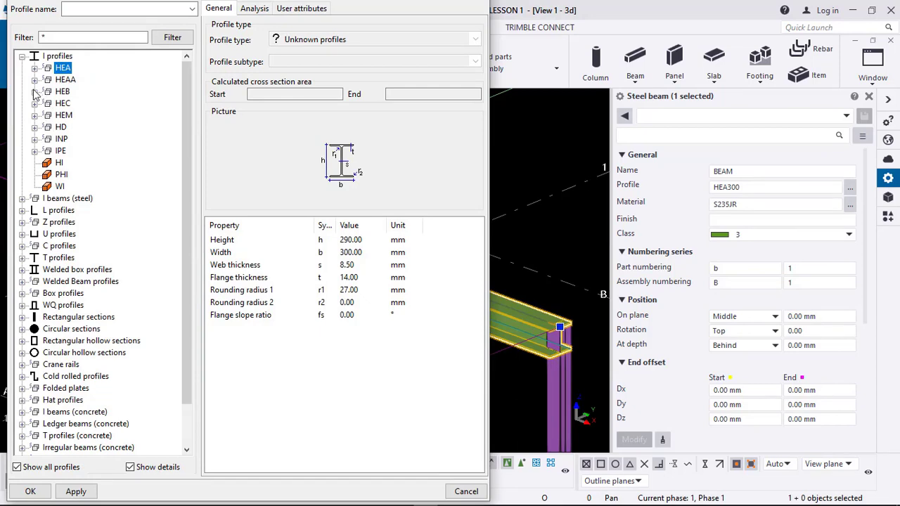
click(34, 92)
click(80, 115)
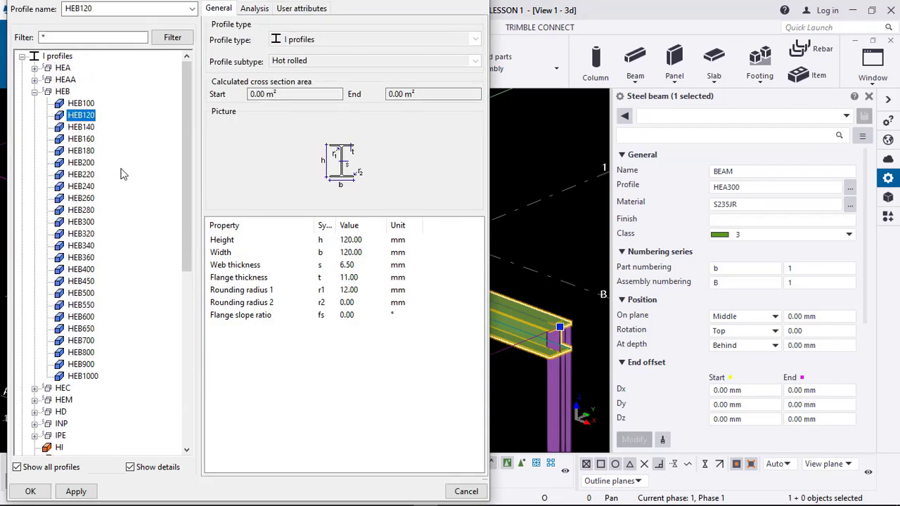
click(90, 493)
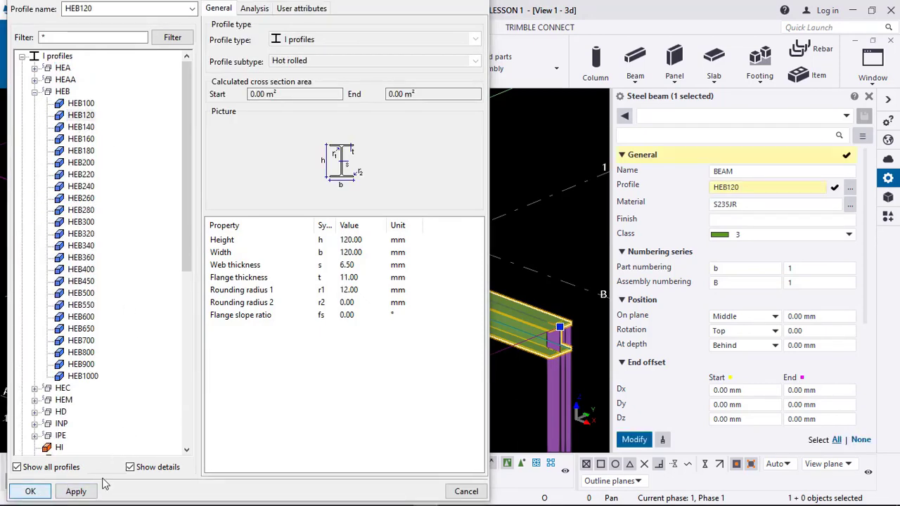
click(30, 492)
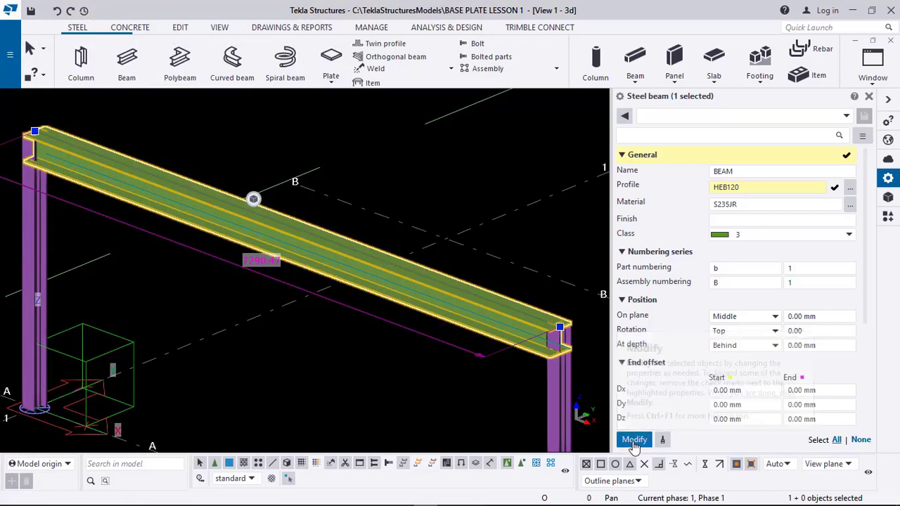
click(634, 443)
- Examine how the beam's start meets the column flanges and web at A-1
scroll(445, 299, up, 1)
middle_drag(191, 175, 567, 320)
scroll(229, 213, up, 3)
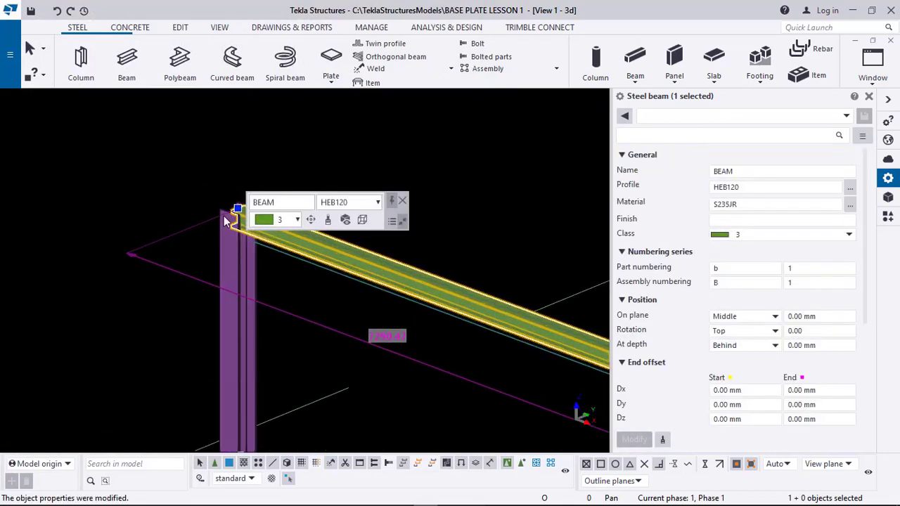
middle_drag(239, 210, 81, 230)
scroll(76, 231, up, 1)
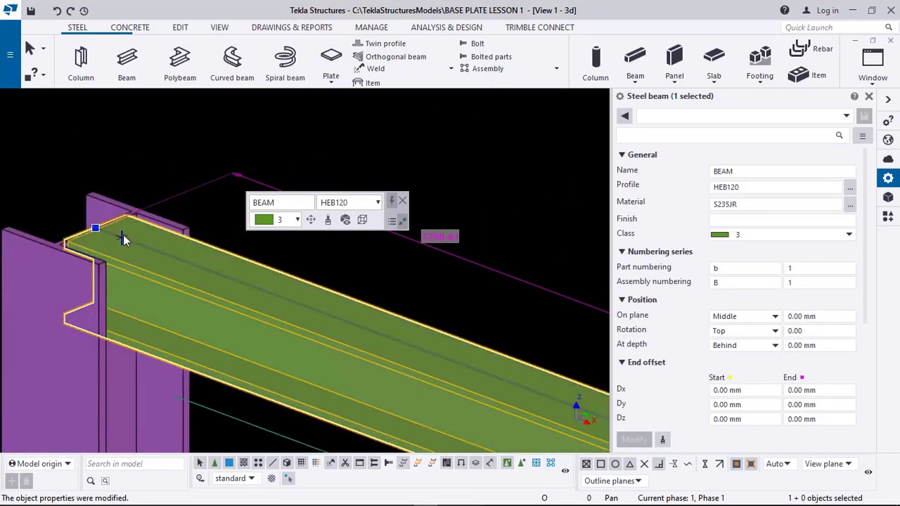
ctrl+middle_drag(89, 271, 139, 263)
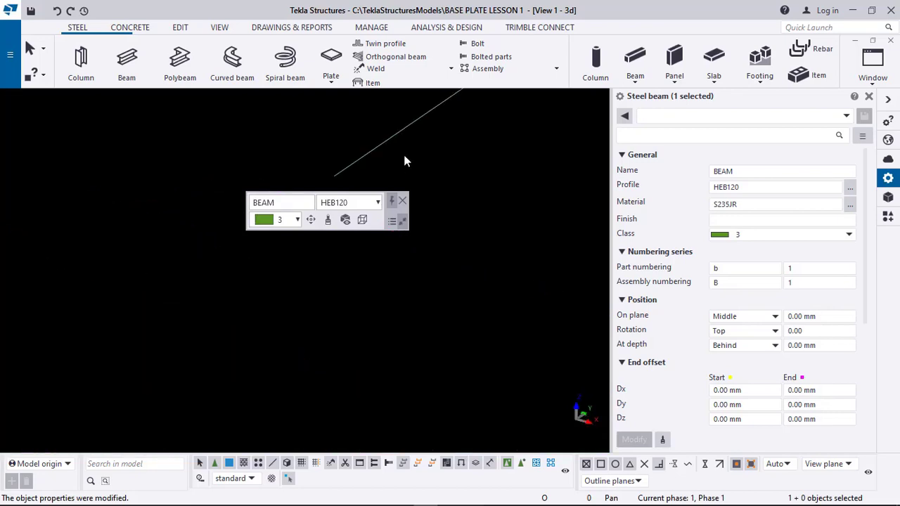
scroll(405, 161, down, 3)
middle_drag(299, 263, 419, 244)
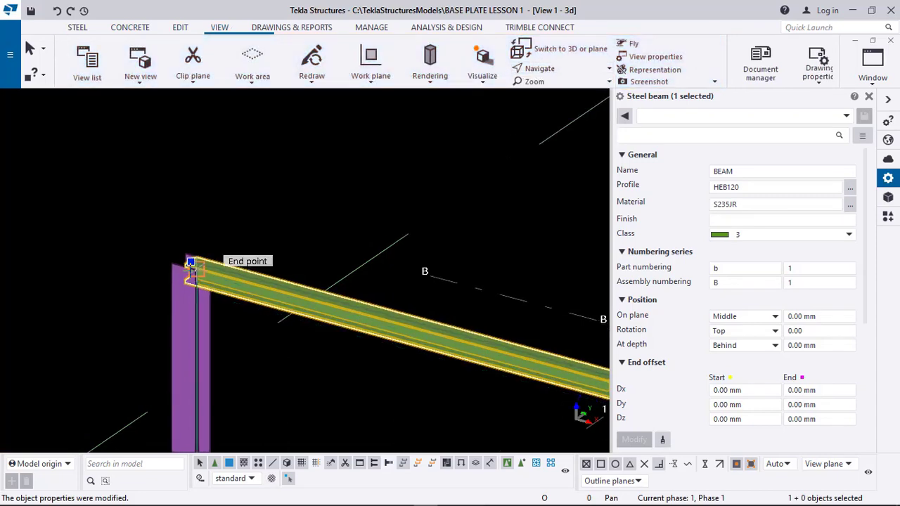
scroll(191, 270, up, 3)
ctrl+middle_drag(189, 275, 201, 255)
scroll(278, 239, down, 5)
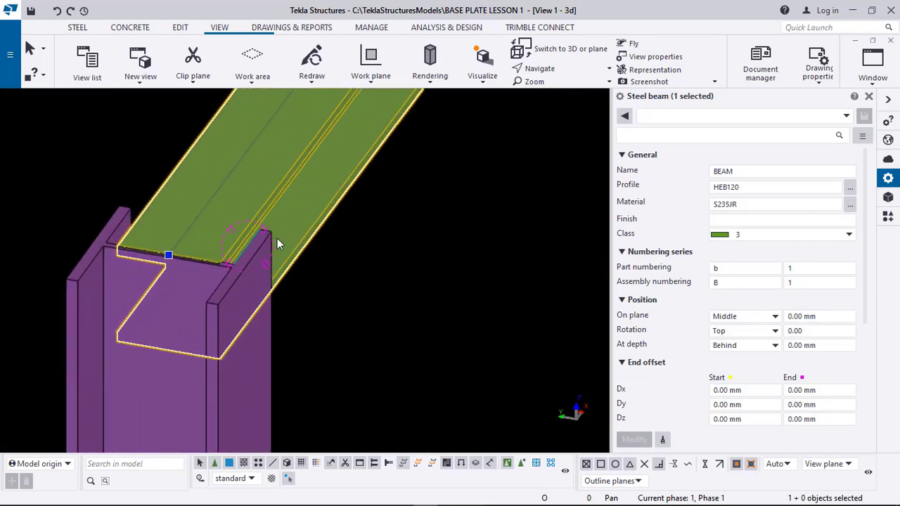
- Examine how the beam's far end meets the column top at A-2
ctrl+middle_drag(322, 250, 260, 243)
scroll(268, 232, down, 1)
middle_drag(376, 337, 358, 250)
scroll(413, 336, up, 8)
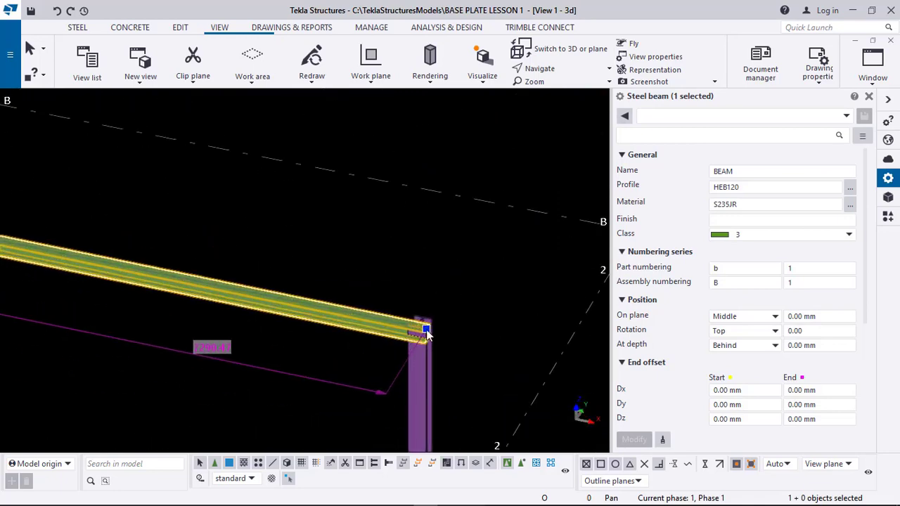
ctrl+middle_drag(411, 329, 376, 315)
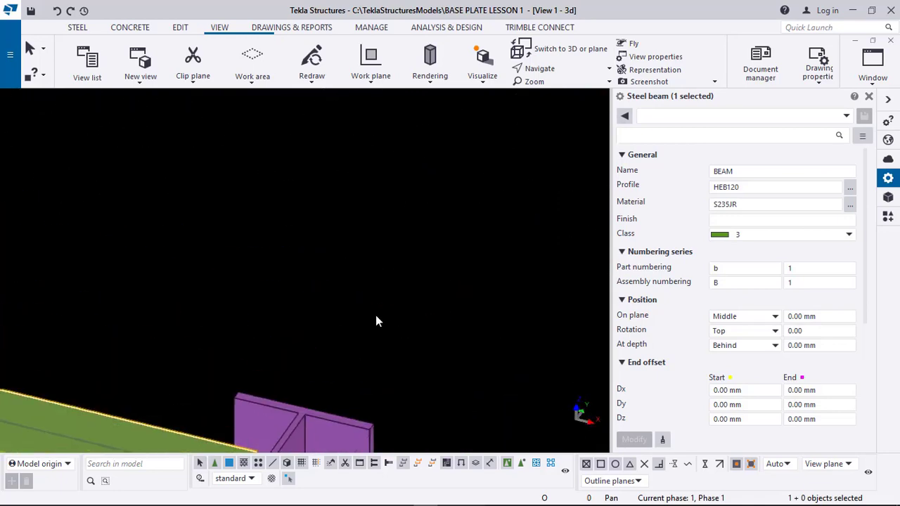
scroll(415, 246, down, 4)
middle_drag(301, 317, 398, 190)
ctrl+middle_drag(425, 307, 545, 237)
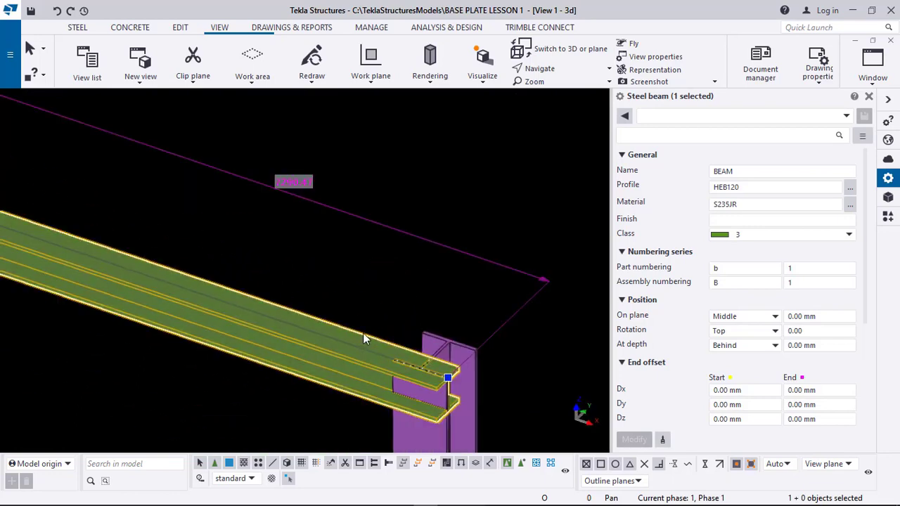
- Delete the HEB120 beam between the columns at A-1 and A-2
key(Delete)
click(78, 26)
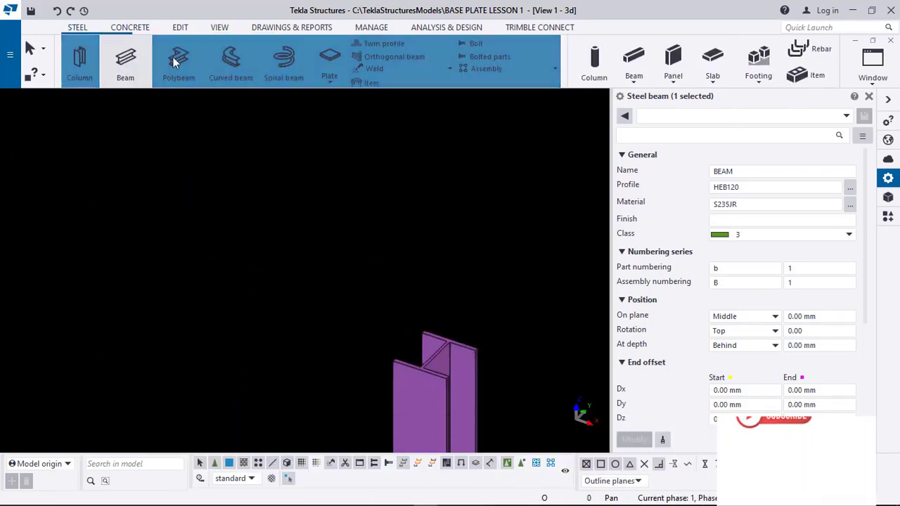
scroll(429, 344, up, 2)
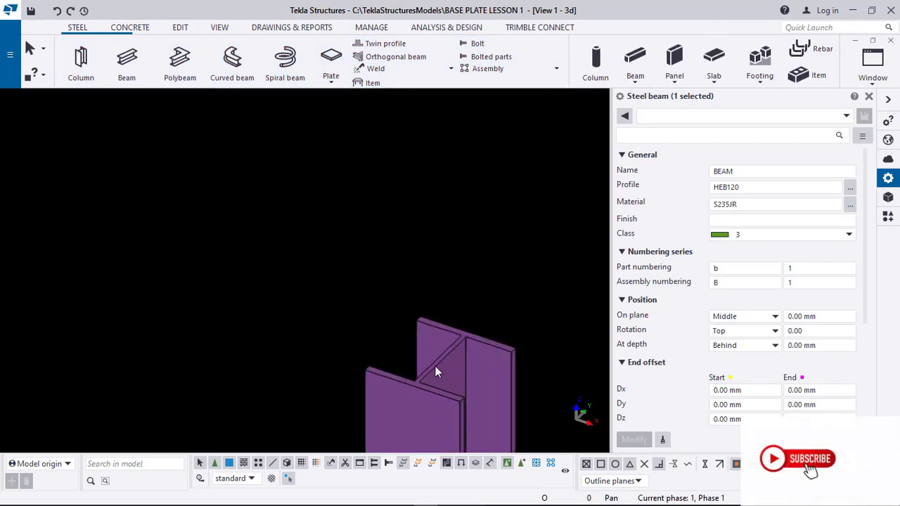
- Model an HEB120 steel beam from the top end point of column A/2 to the top end point of column A/1
scroll(439, 359, up, 2)
click(431, 357)
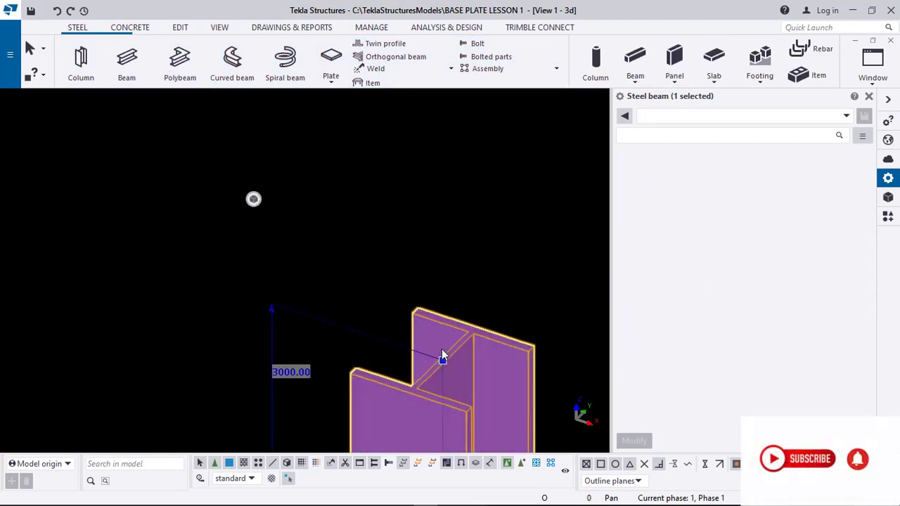
click(127, 61)
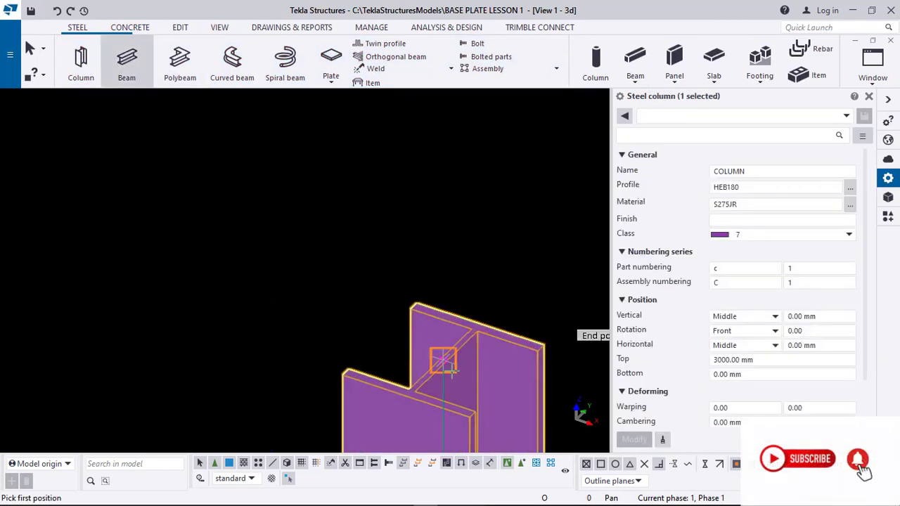
click(499, 276)
scroll(542, 325, down, 10)
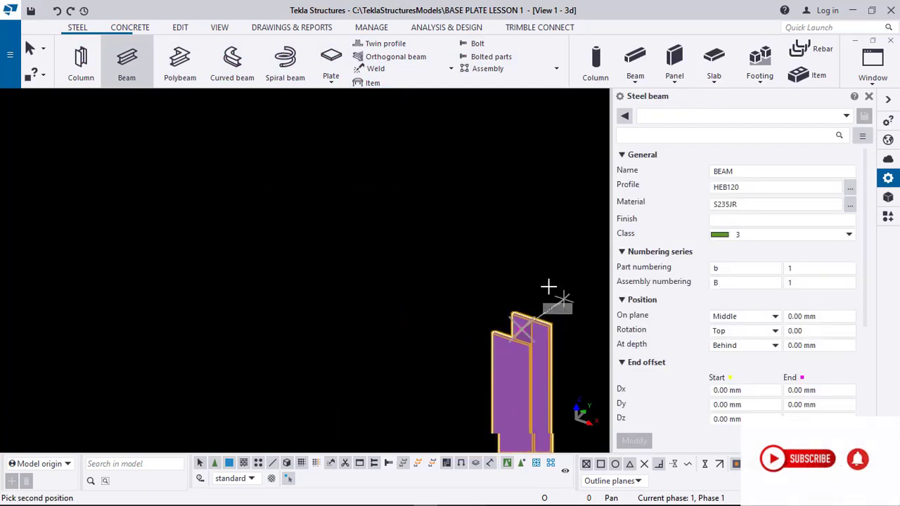
scroll(211, 239, up, 5)
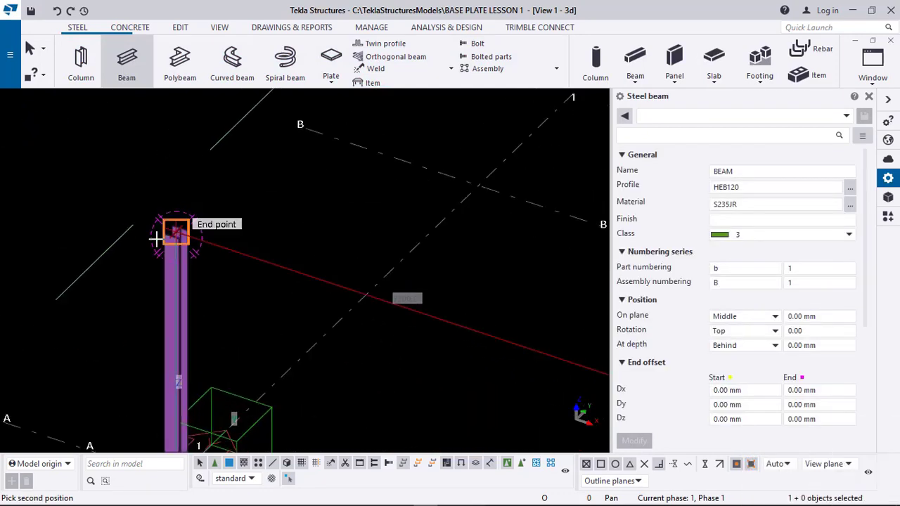
scroll(189, 222, up, 2)
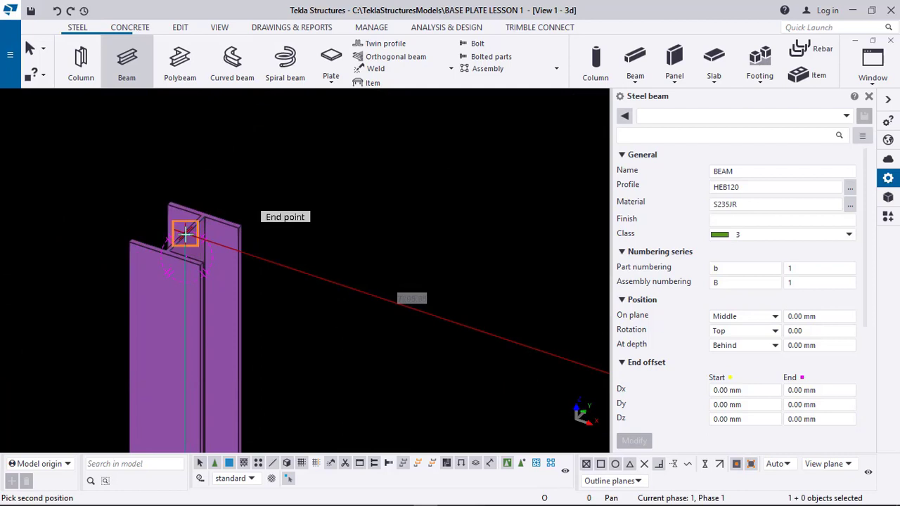
click(185, 234)
scroll(148, 202, down, 3)
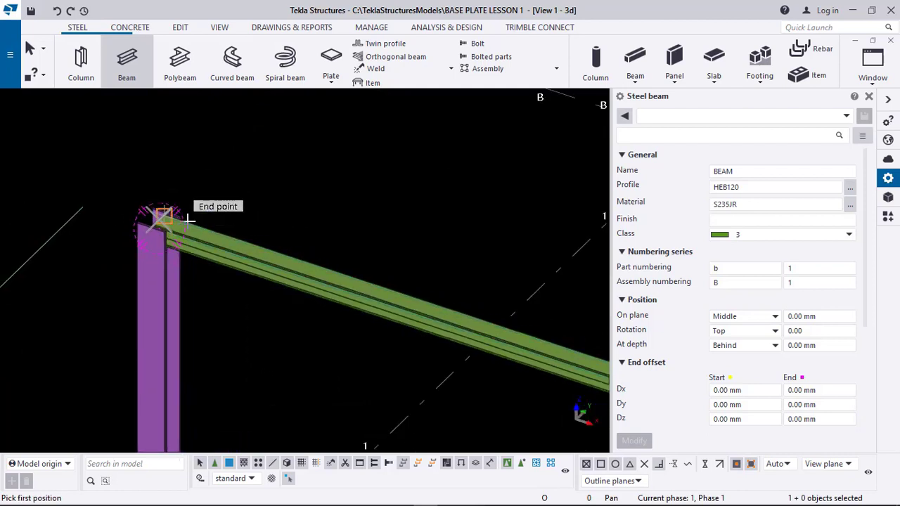
key(Escape)
- Examine the beam and its supporting columns at grids A/1 and A/2 from different viewing angles
ctrl+middle_drag(154, 234, 175, 371)
scroll(146, 220, up, 4)
scroll(146, 221, down, 3)
scroll(175, 371, down, 5)
middle_drag(492, 209, 245, 385)
scroll(355, 216, down, 1)
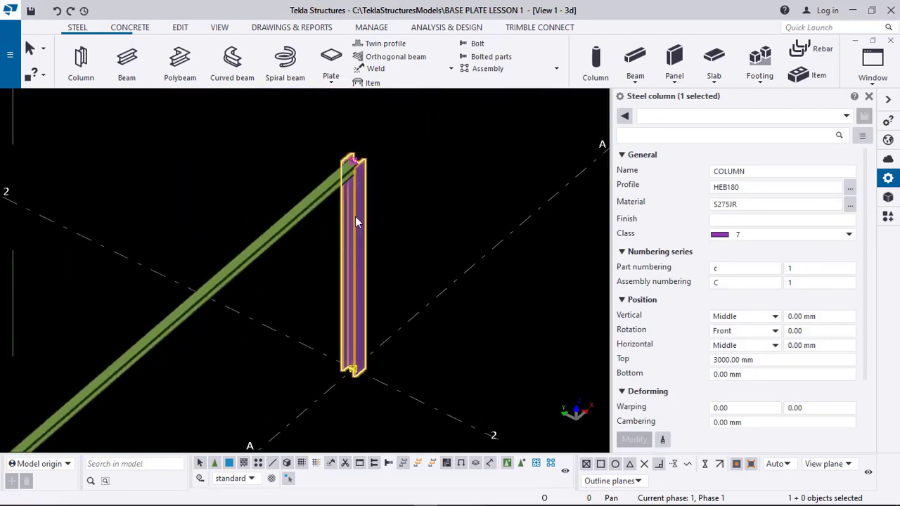
ctrl+middle_drag(355, 222, 337, 180)
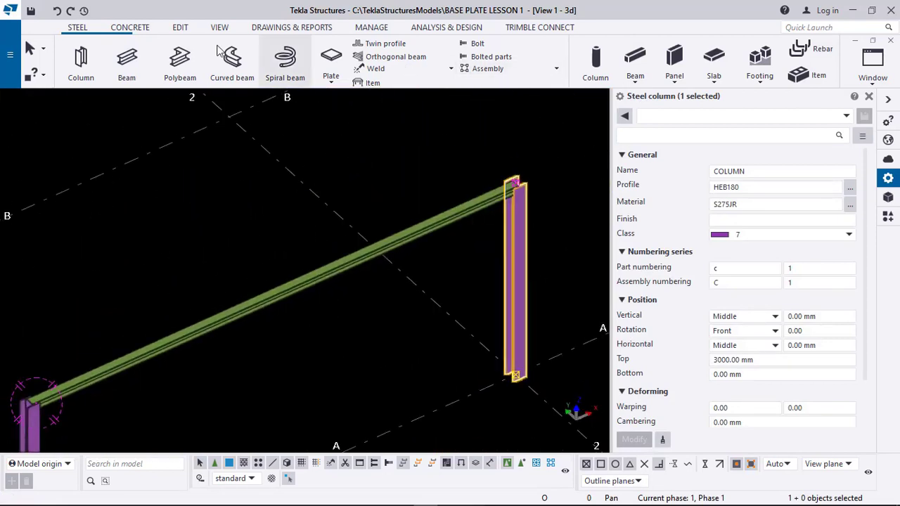
- Set the view rotation centre at the top of column A/2 and examine the beam-to-column joint up close
click(218, 28)
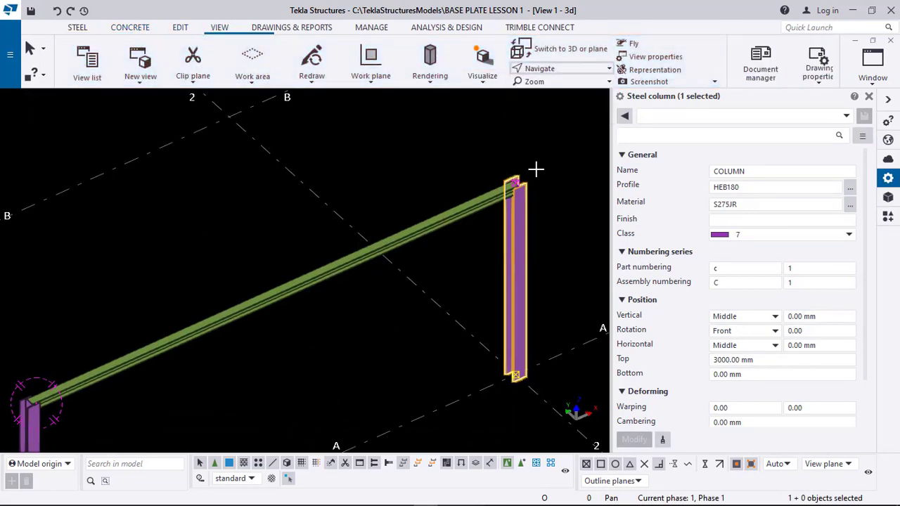
key(v)
click(516, 183)
ctrl+middle_drag(525, 189, 504, 185)
scroll(527, 194, up, 3)
middle_drag(452, 244, 337, 308)
scroll(401, 259, up, 1)
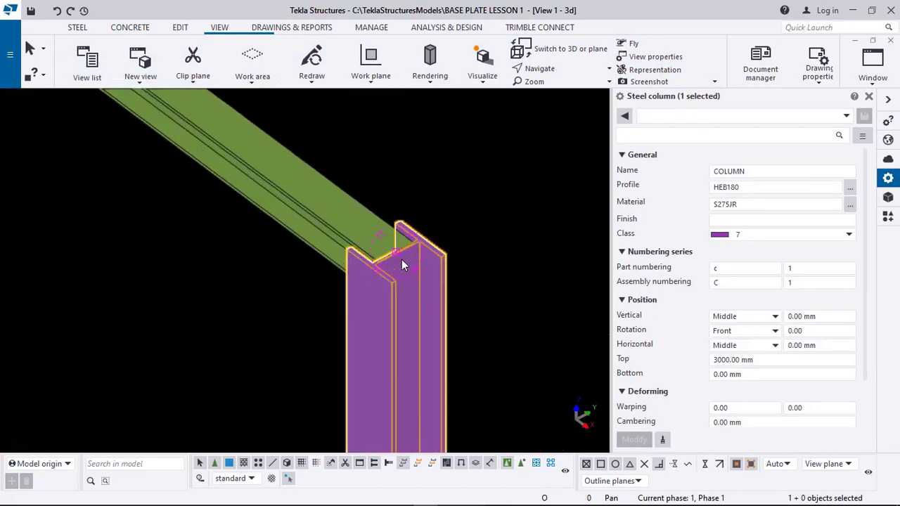
scroll(401, 258, up, 4)
scroll(434, 248, down, 3)
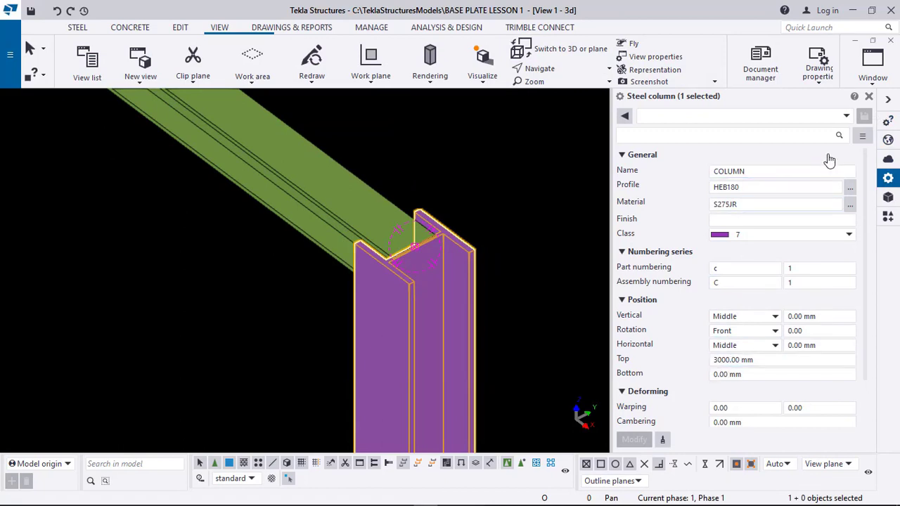
- Change the material of the beam between columns A/1 and A/2 to S275JR
click(869, 98)
double_click(411, 167)
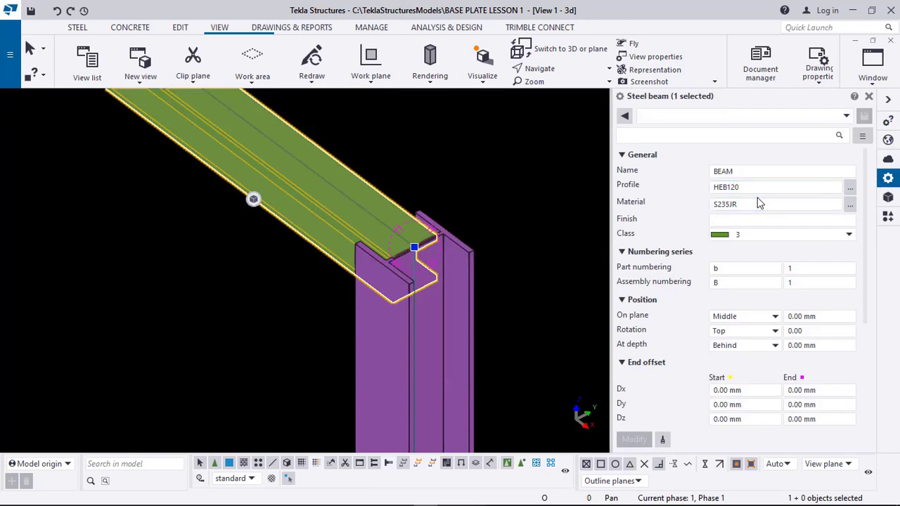
click(850, 205)
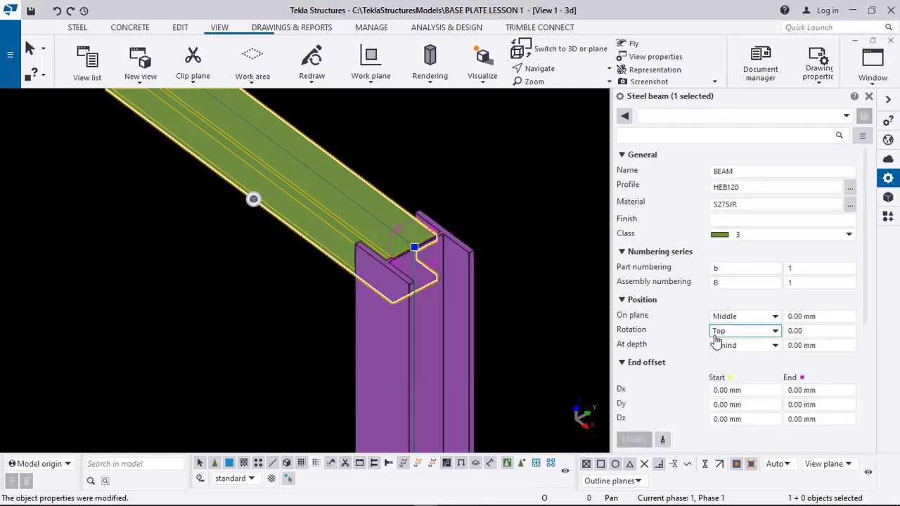
- Try class 2 on the selected beam, restore it to class 3, and close its properties
scroll(413, 244, up, 2)
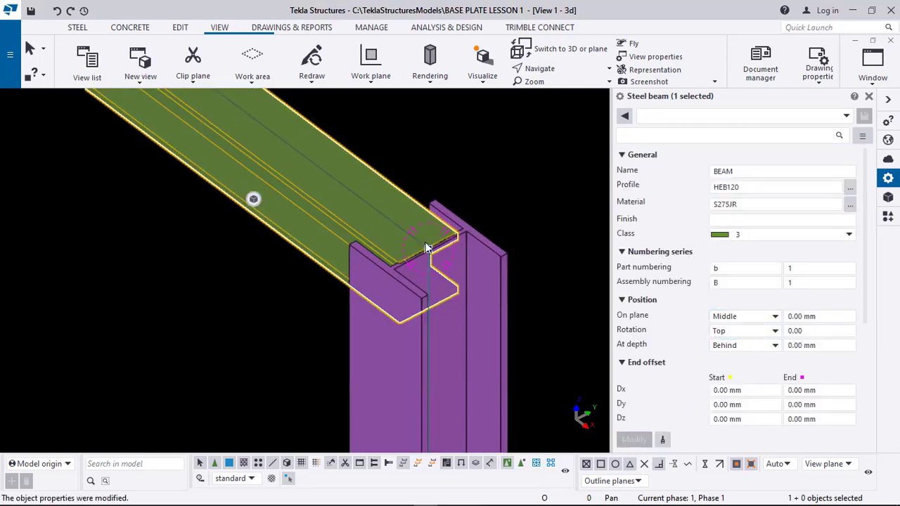
middle_drag(414, 242, 427, 240)
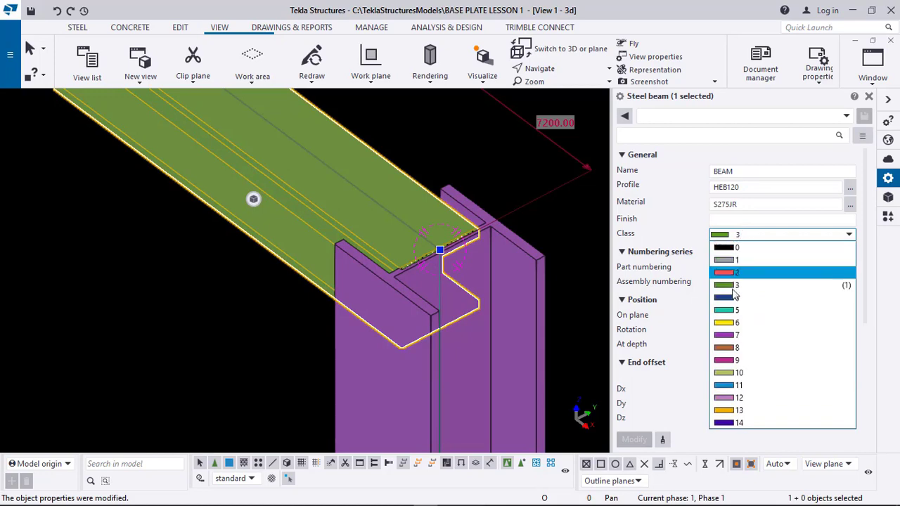
click(737, 273)
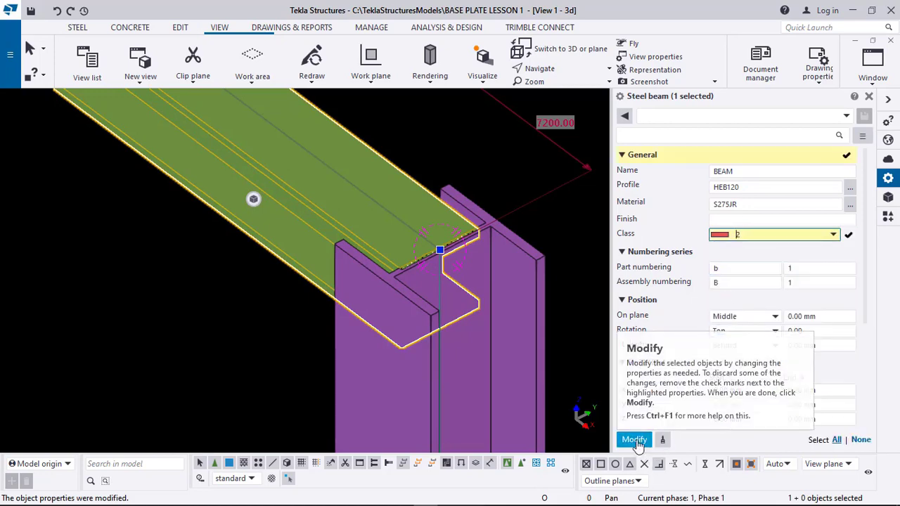
click(635, 441)
click(760, 233)
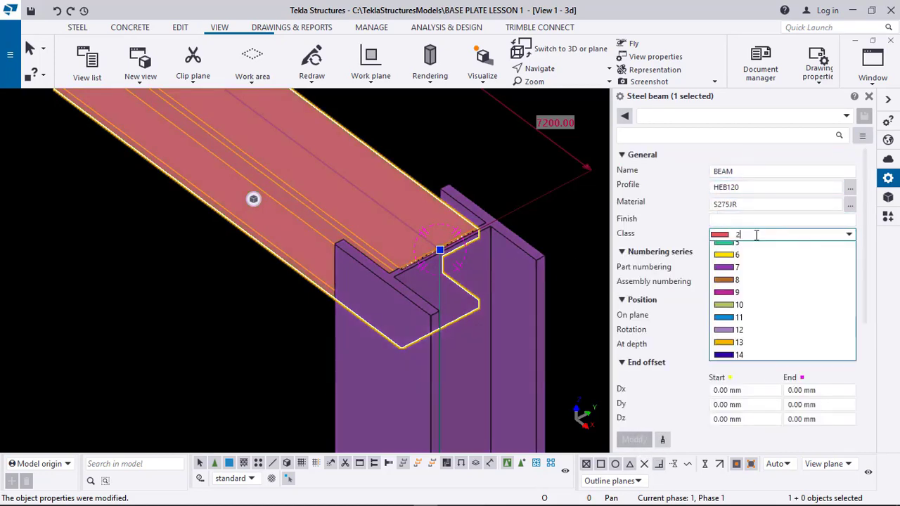
click(742, 286)
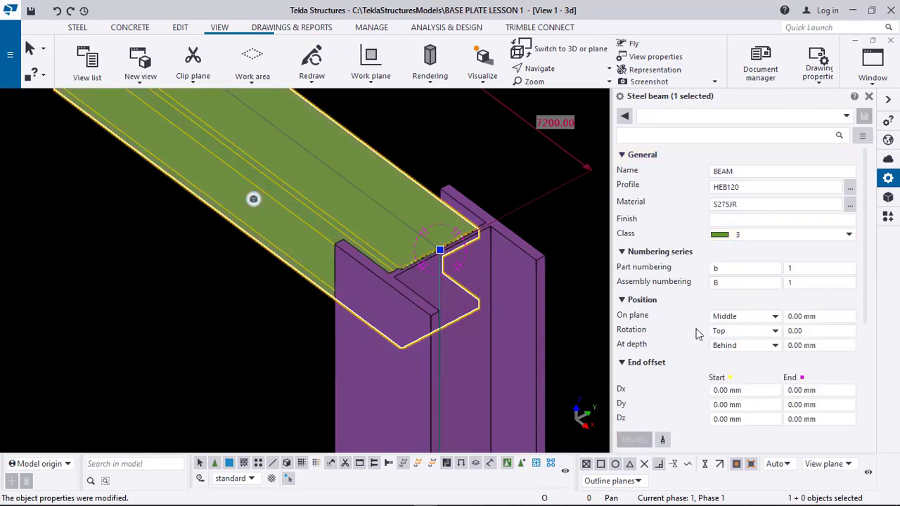
click(870, 100)
- Model a steel beam from the top end point of column A/2 to the top end point of column A/3
scroll(501, 257, down, 5)
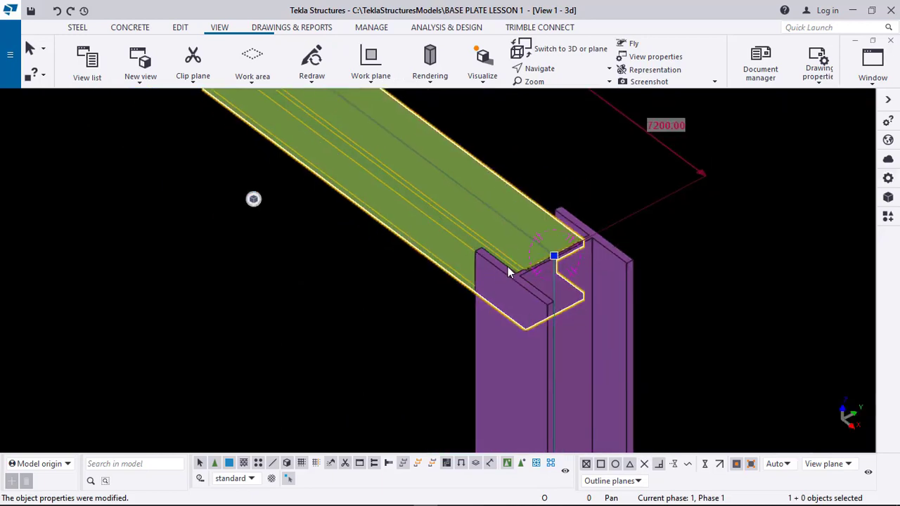
scroll(328, 298, down, 6)
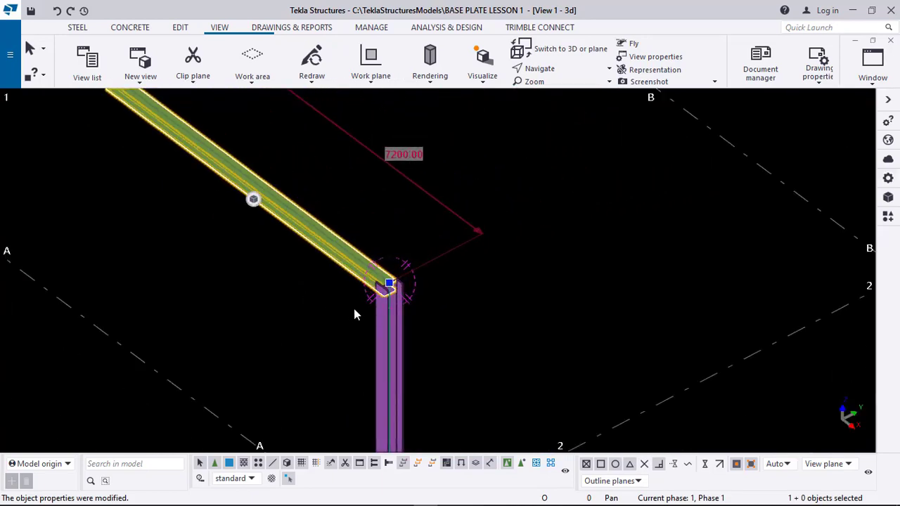
scroll(504, 197, down, 2)
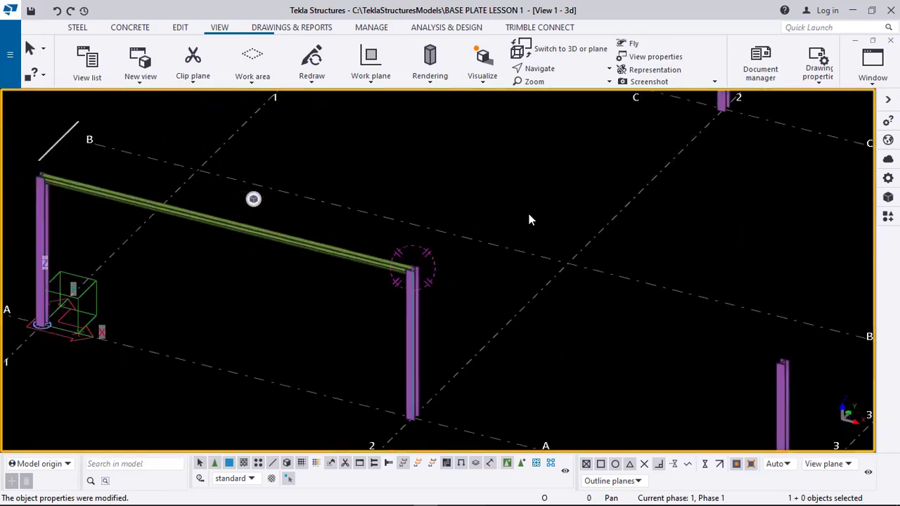
scroll(170, 181, up, 12)
scroll(118, 202, down, 6)
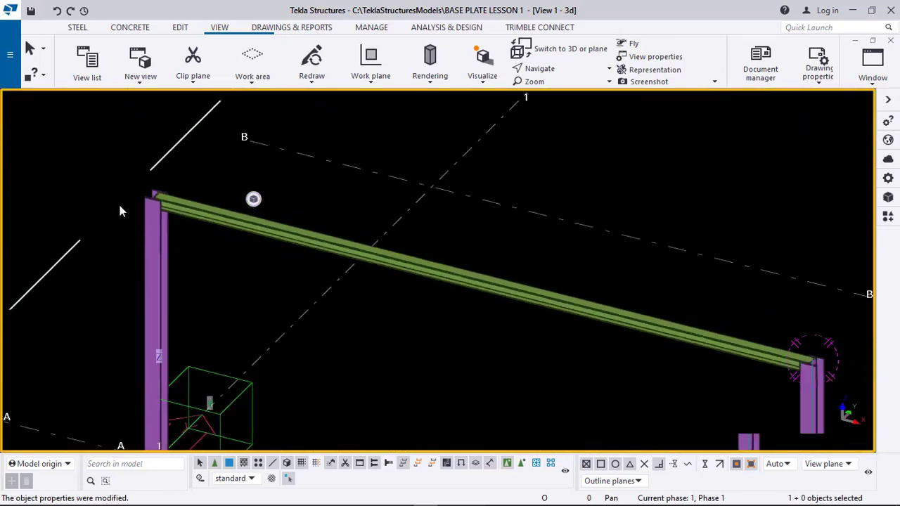
scroll(323, 266, up, 5)
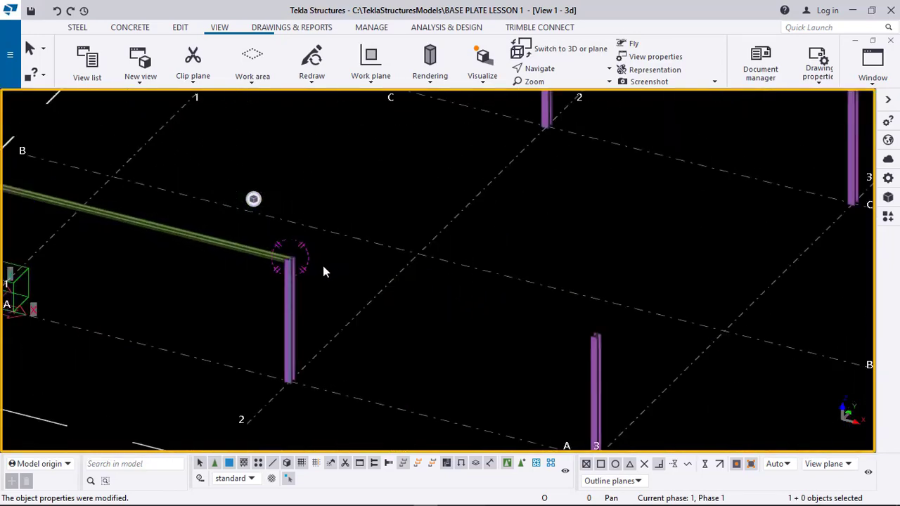
click(90, 28)
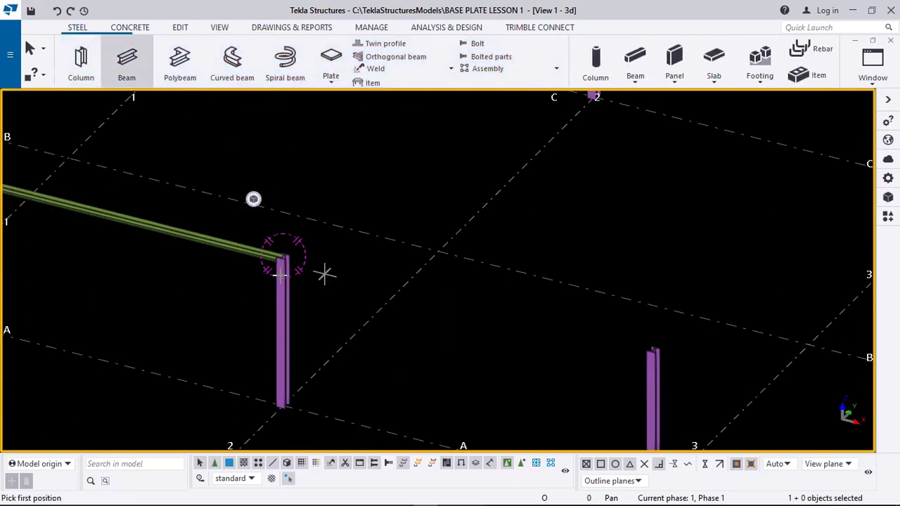
scroll(307, 253, up, 5)
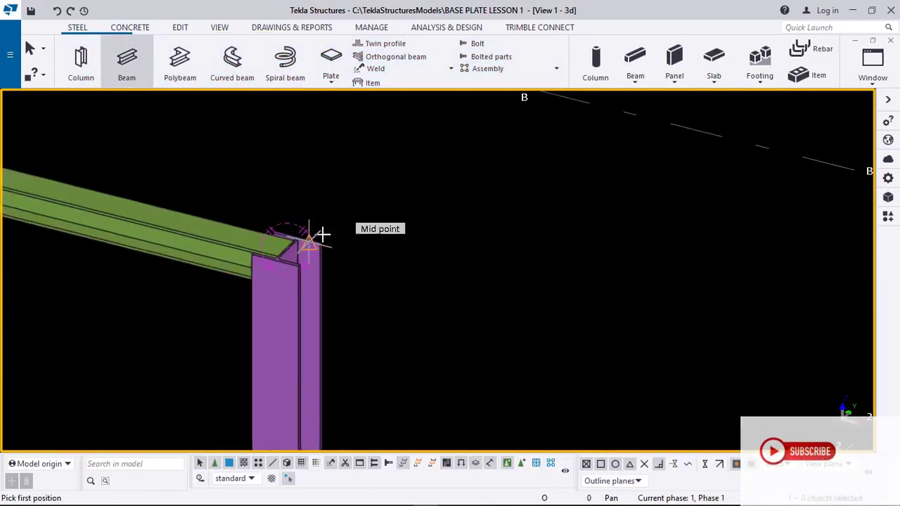
click(289, 244)
scroll(301, 216, down, 6)
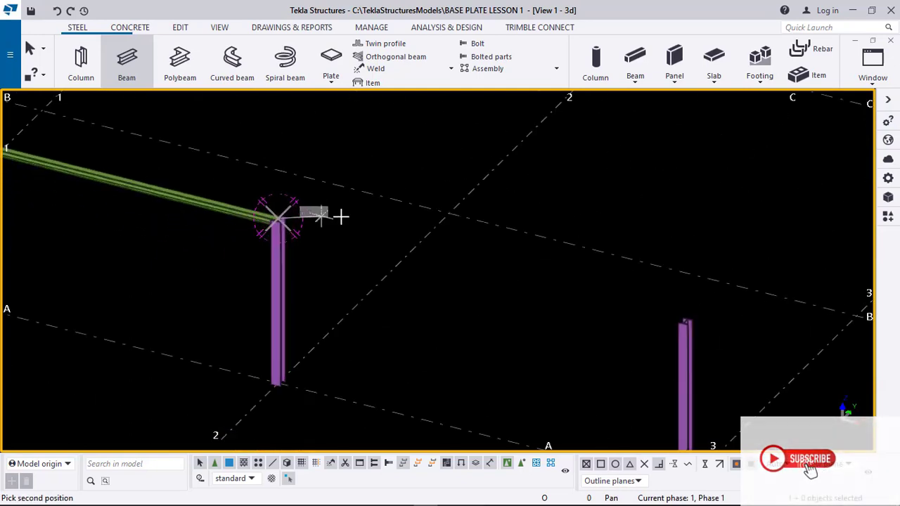
scroll(662, 313, up, 4)
click(642, 312)
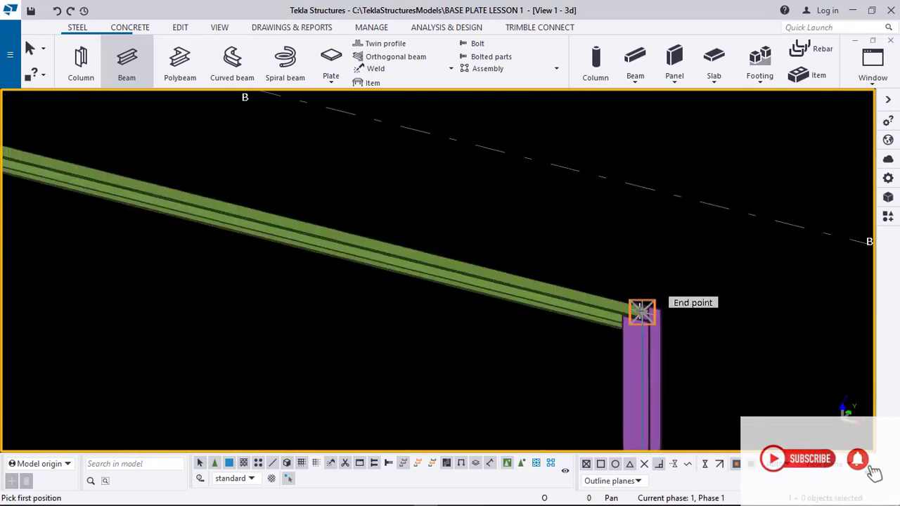
- Model a steel beam from the top end point of column A/3 to the top end point of column A/4
scroll(436, 292, down, 5)
middle_drag(567, 321, 342, 243)
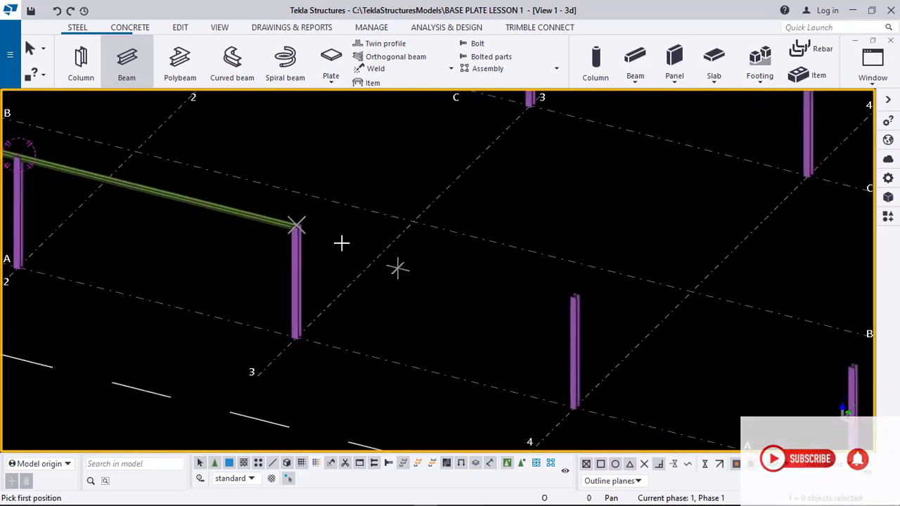
scroll(328, 235, up, 2)
scroll(277, 219, up, 3)
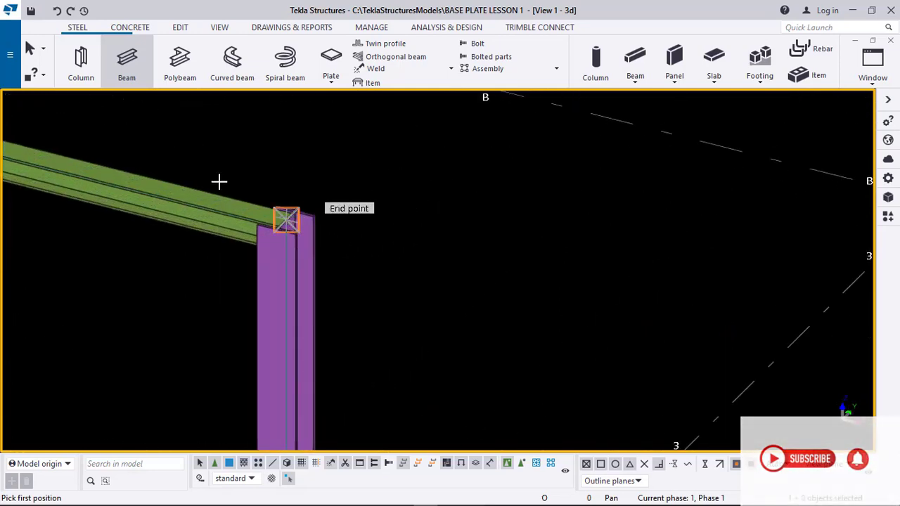
click(286, 219)
scroll(281, 211, down, 4)
scroll(645, 296, up, 4)
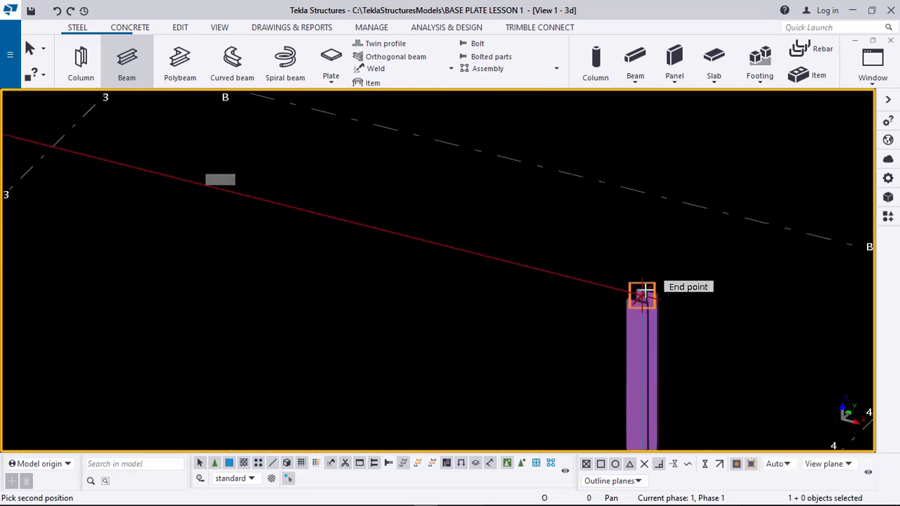
click(640, 296)
scroll(420, 317, down, 6)
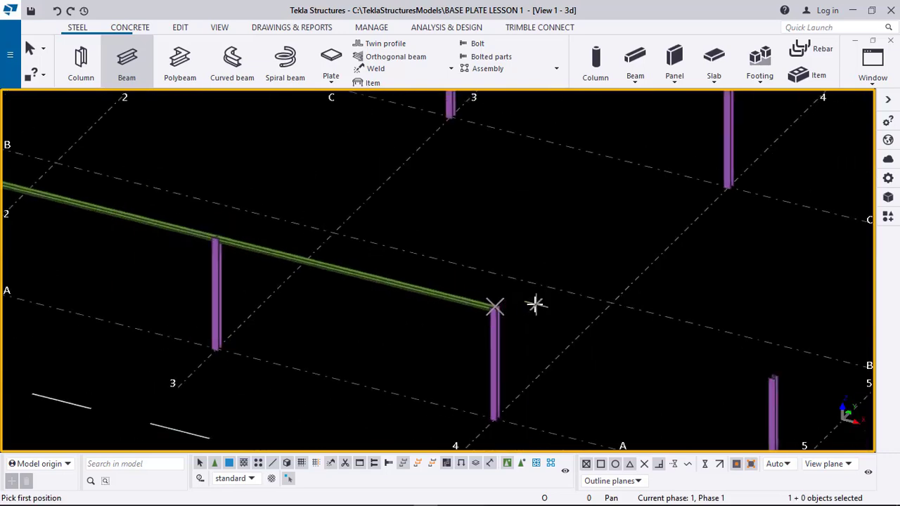
- Examine the grid line A beam run and the beam end at the top of column A/4
middle_drag(376, 260, 476, 315)
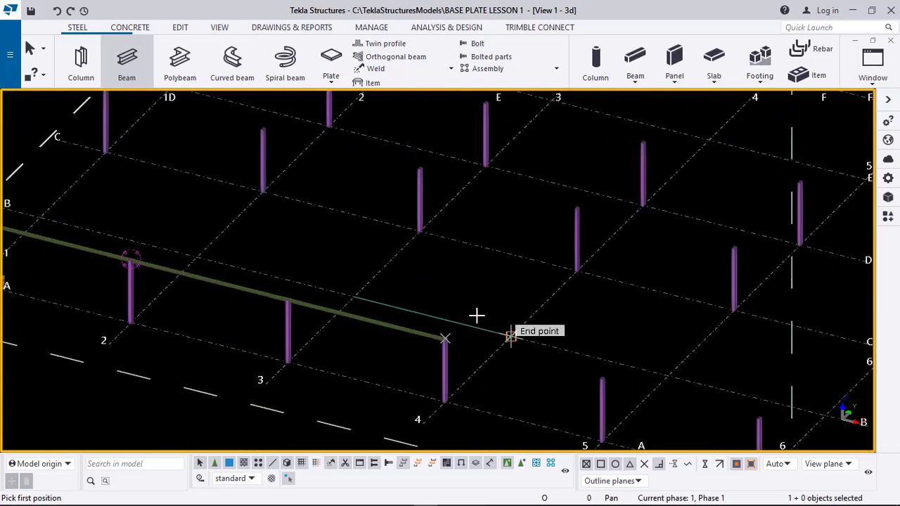
scroll(476, 316, down, 2)
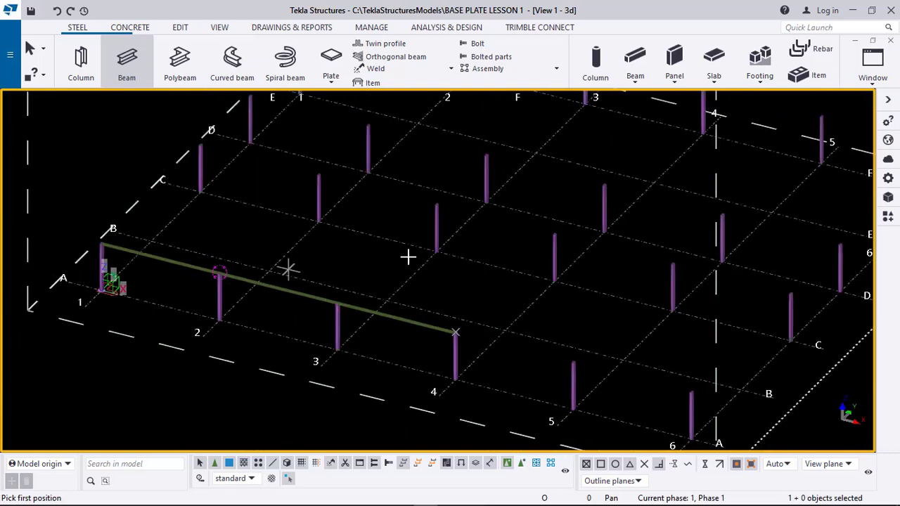
scroll(426, 254, down, 2)
middle_drag(462, 273, 415, 323)
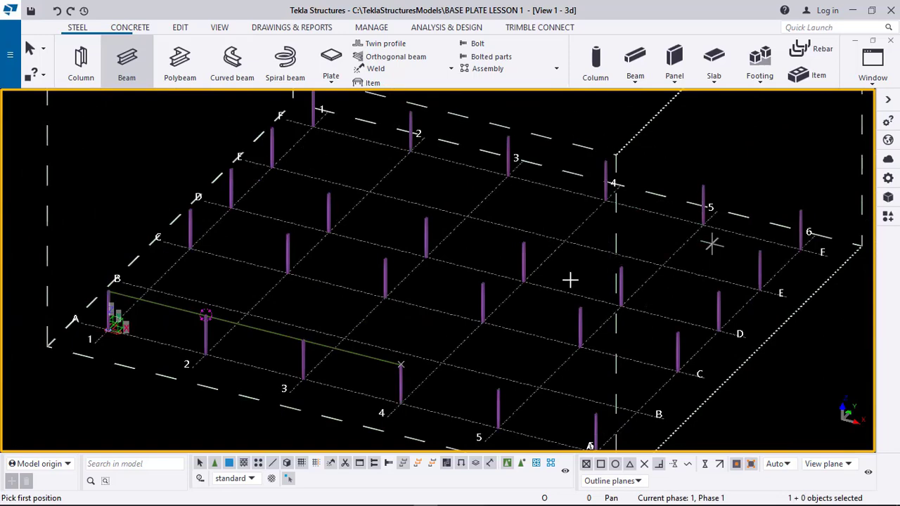
scroll(415, 358, up, 8)
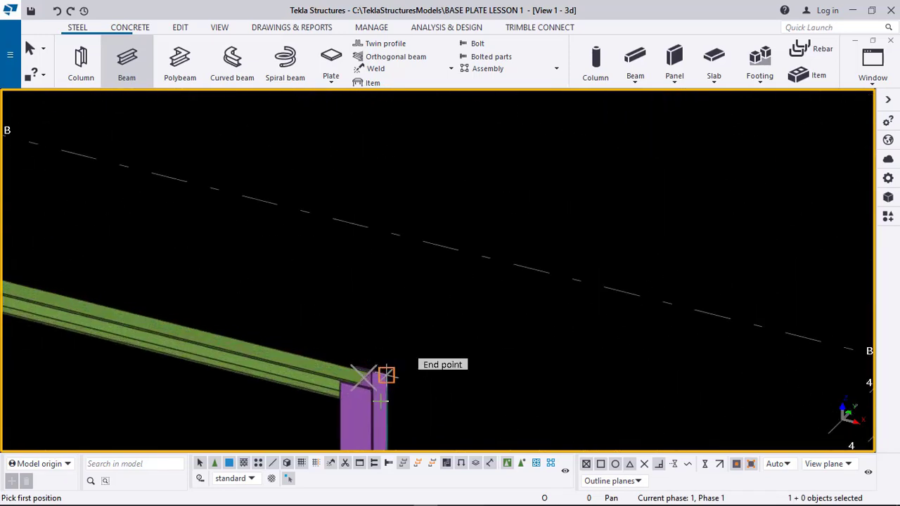
scroll(380, 401, up, 6)
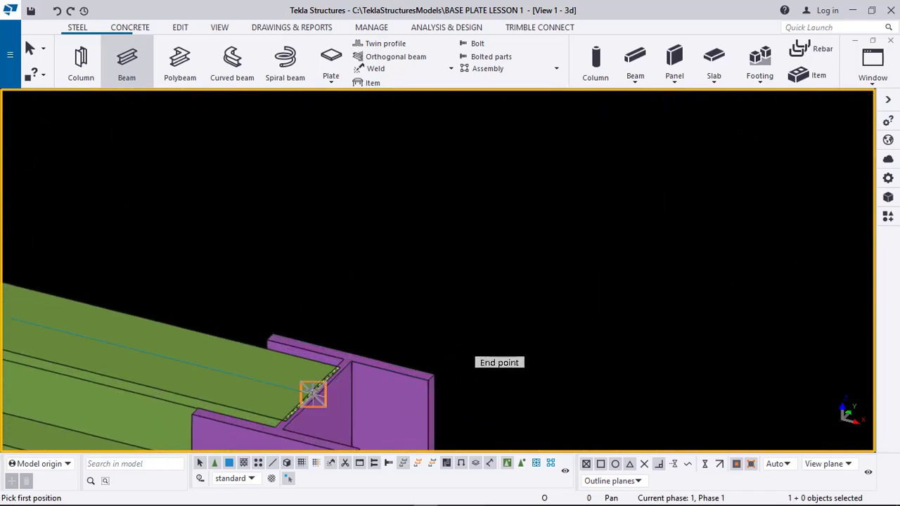
scroll(313, 393, up, 2)
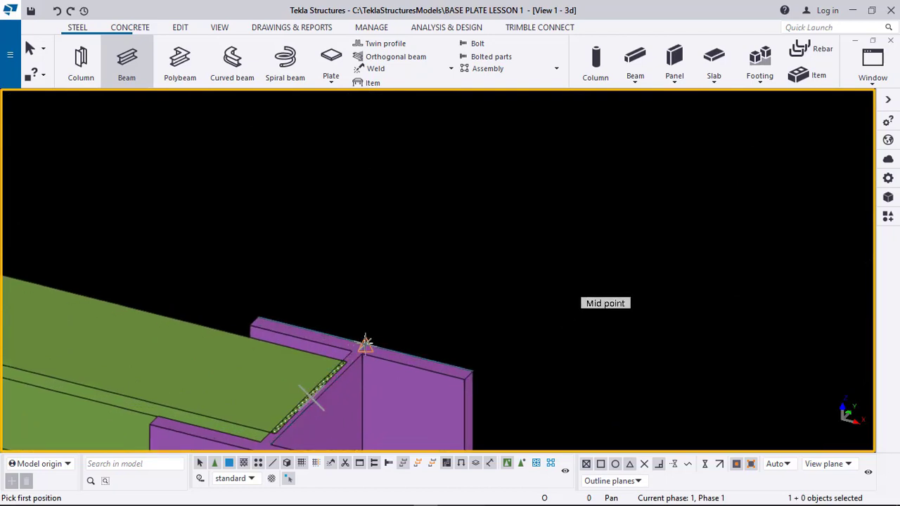
scroll(365, 343, up, 3)
scroll(341, 329, down, 2)
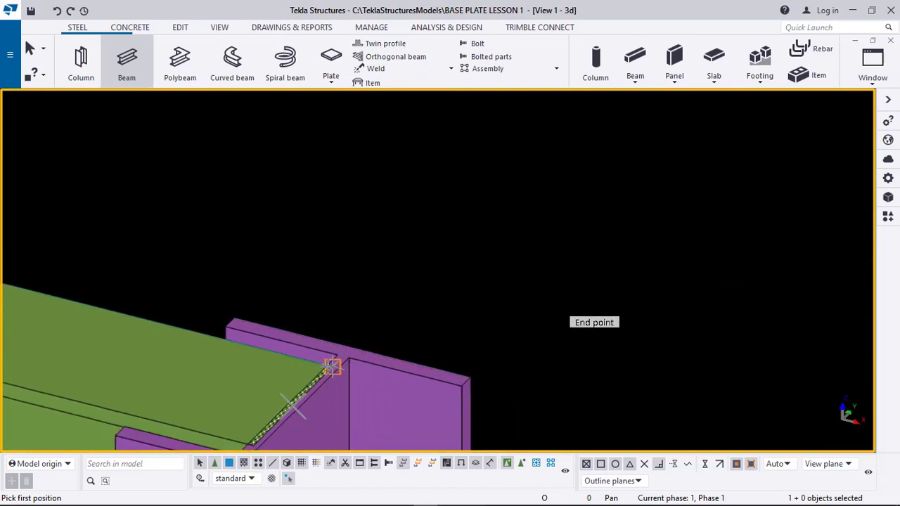
- Examine the columns along grid line 4, focusing on the full height of column C/4
scroll(352, 368, down, 2)
middle_drag(358, 302, 307, 396)
scroll(337, 386, down, 1)
scroll(458, 323, down, 2)
middle_drag(425, 337, 303, 415)
scroll(403, 344, down, 2)
scroll(590, 238, down, 2)
middle_drag(428, 358, 288, 443)
scroll(288, 444, down, 2)
middle_drag(605, 148, 579, 304)
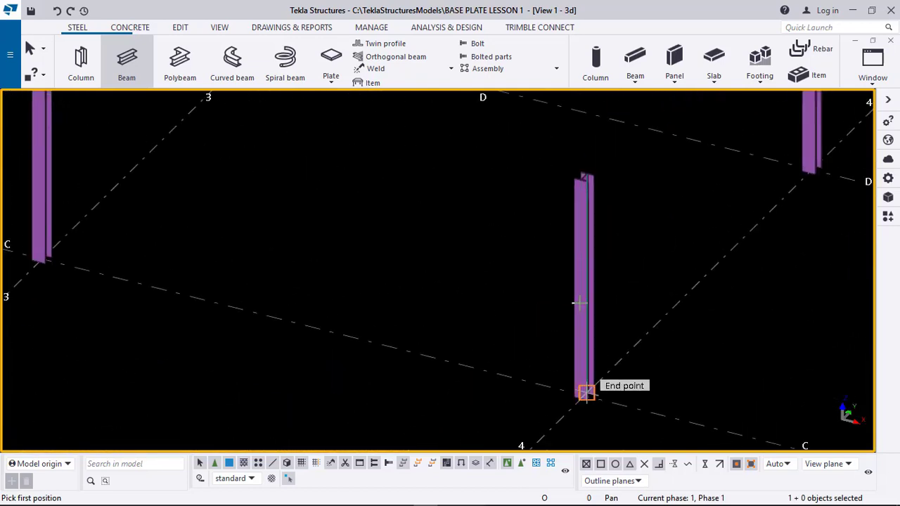
scroll(584, 177, up, 2)
scroll(595, 169, down, 2)
scroll(596, 171, down, 4)
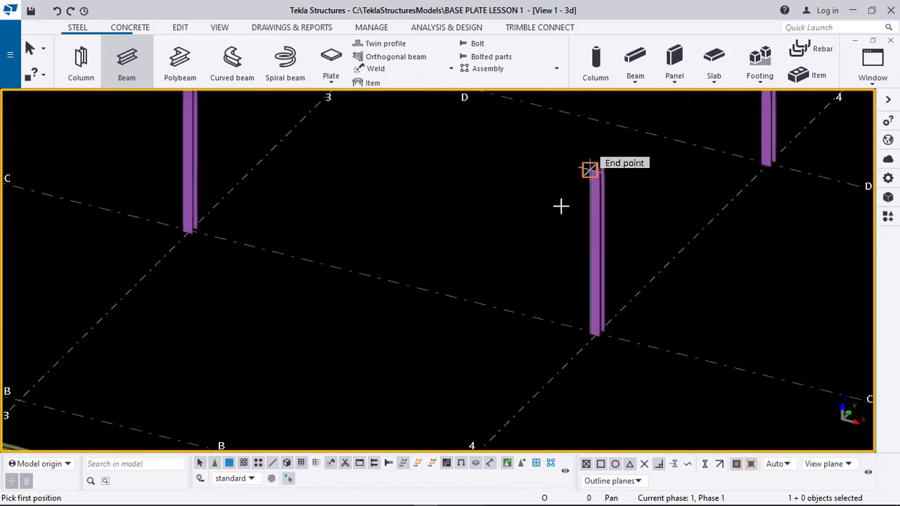
- Examine the flanges and web at the top of column A/4 for a suitable beam start point
middle_drag(388, 278, 407, 232)
scroll(382, 340, up, 2)
scroll(376, 317, up, 2)
scroll(375, 345, up, 2)
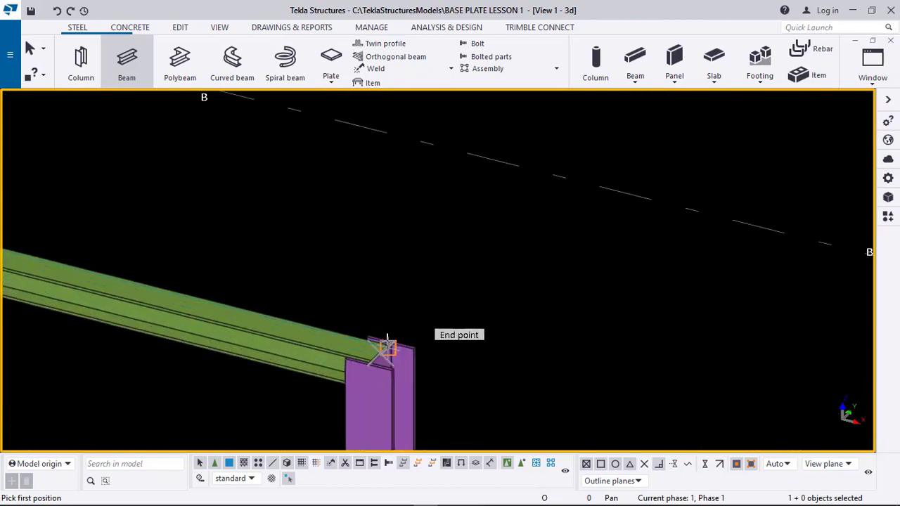
scroll(408, 325, up, 2)
scroll(408, 325, up, 2)
scroll(394, 342, up, 2)
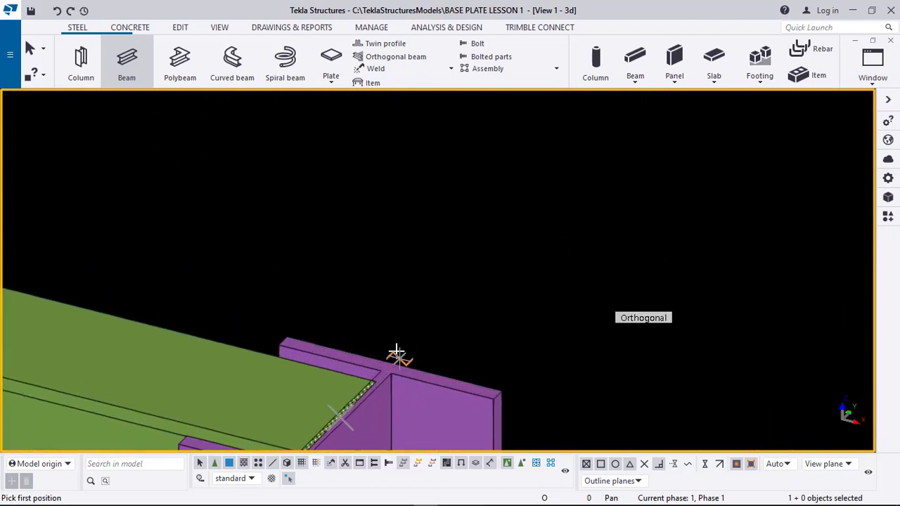
scroll(396, 354, down, 2)
scroll(415, 288, down, 2)
scroll(431, 281, down, 2)
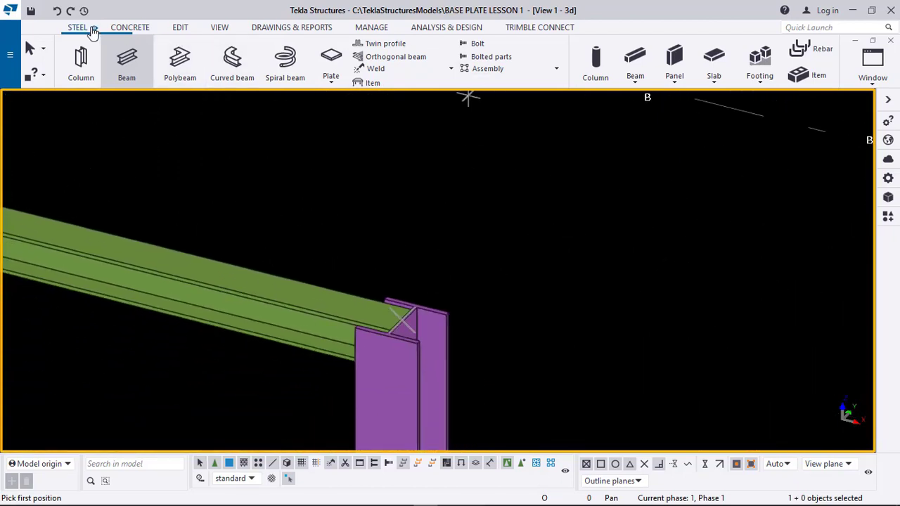
- Set the view point at the top of column A/4 and rotate the model to show the flange facing grid line C
click(219, 27)
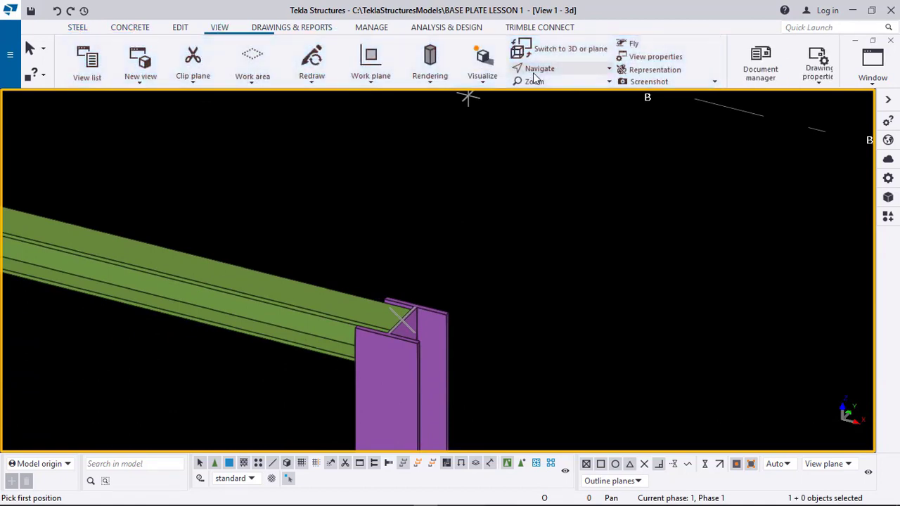
click(571, 69)
click(548, 117)
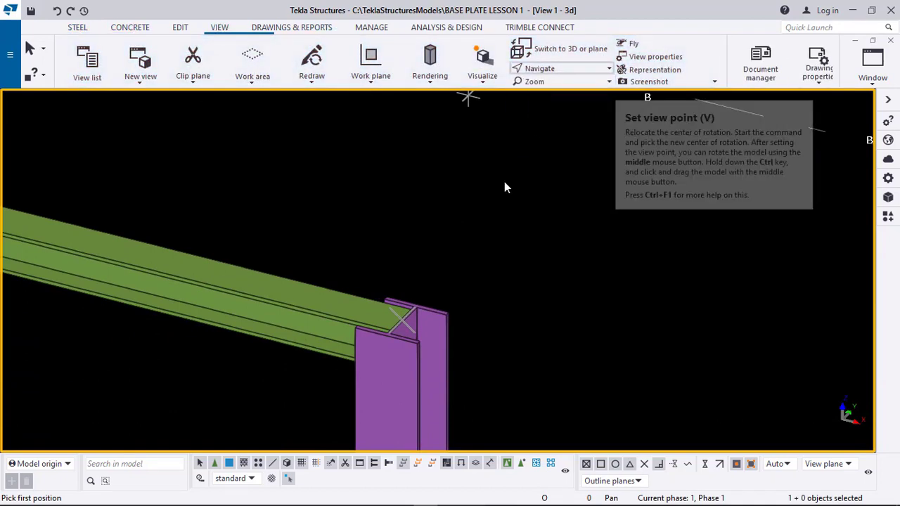
click(402, 321)
ctrl+middle_drag(402, 321, 195, 293)
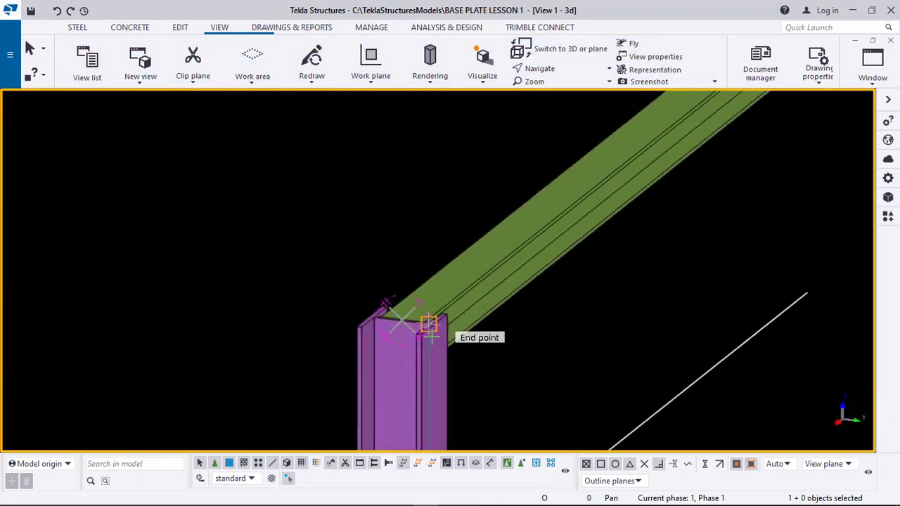
middle_drag(431, 337, 226, 279)
- Try to model a steel beam from the top flange midpoint of column A/4 to the top flange midpoint of a column on grid line C
click(78, 28)
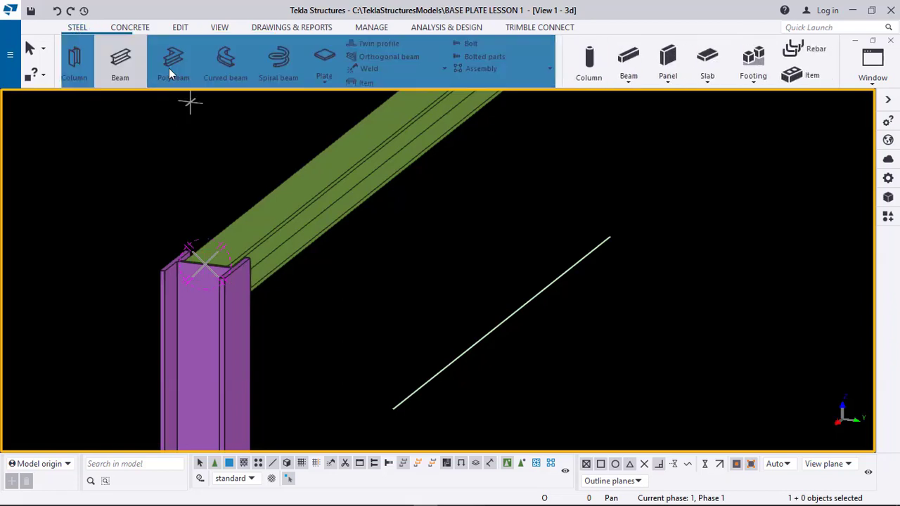
scroll(235, 264, up, 5)
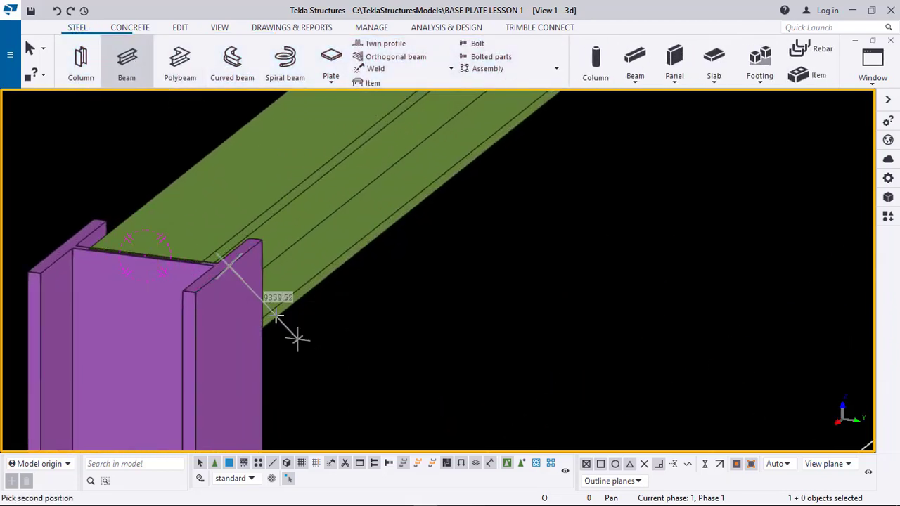
scroll(225, 266, up, 6)
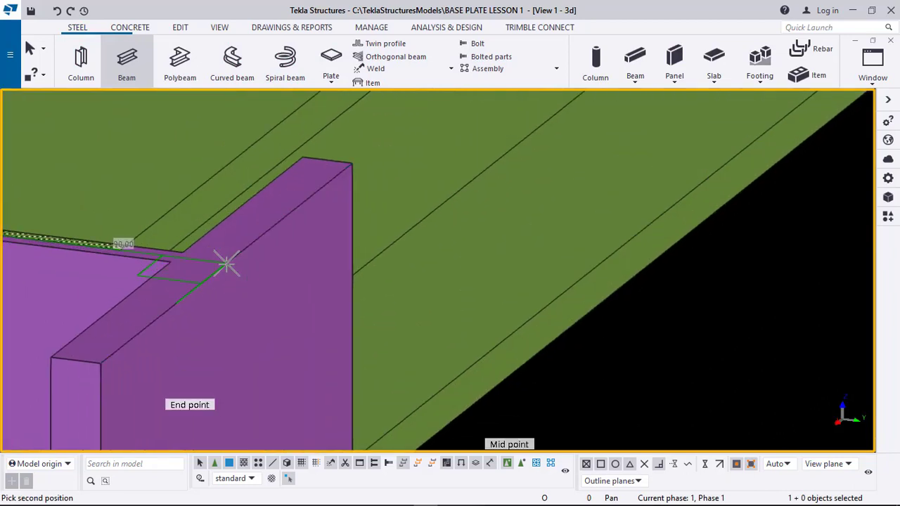
scroll(225, 263, down, 3)
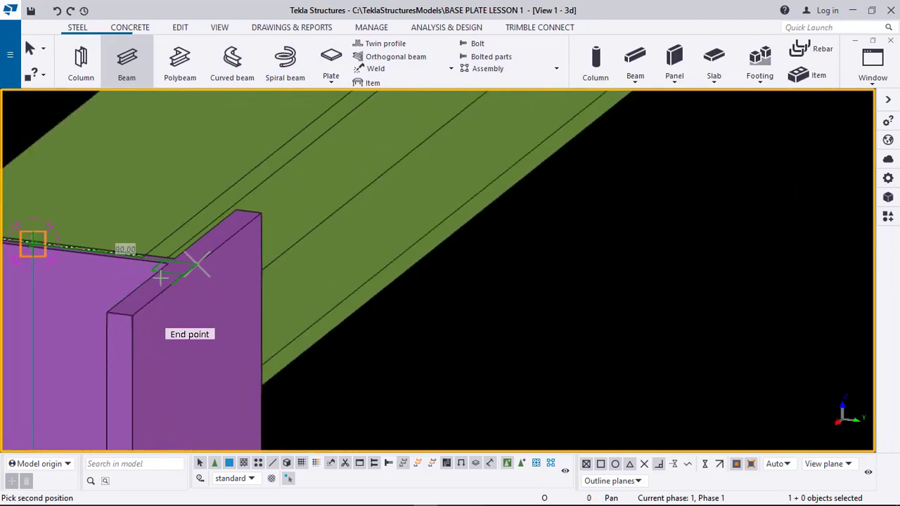
scroll(160, 278, down, 8)
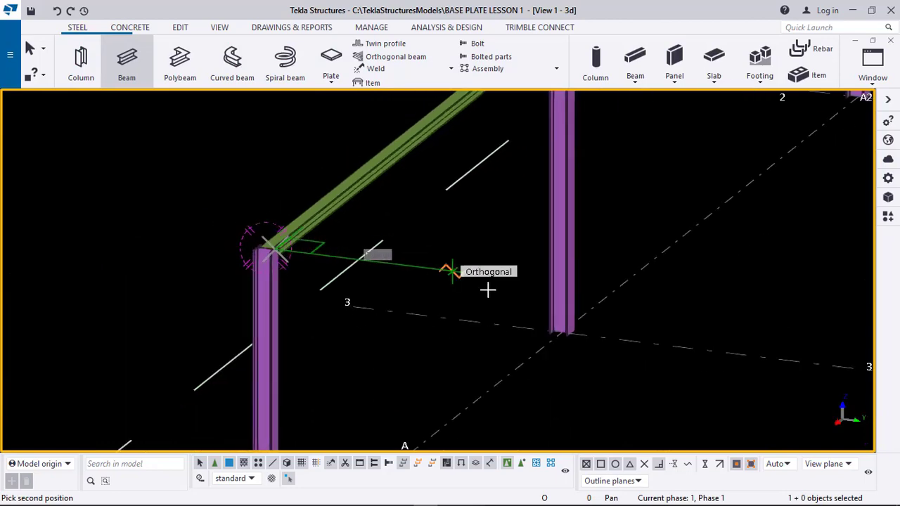
ctrl+middle_drag(496, 314, 640, 310)
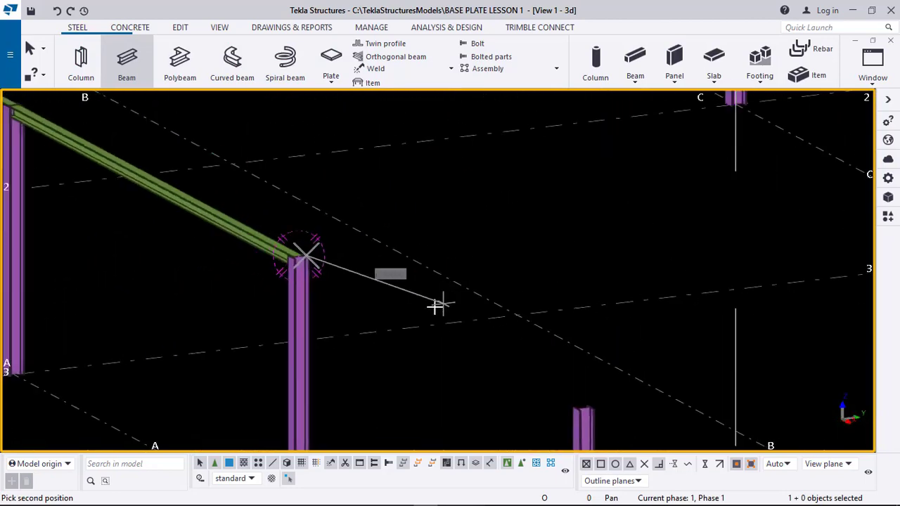
scroll(435, 307, down, 4)
middle_drag(499, 327, 382, 391)
scroll(561, 257, up, 4)
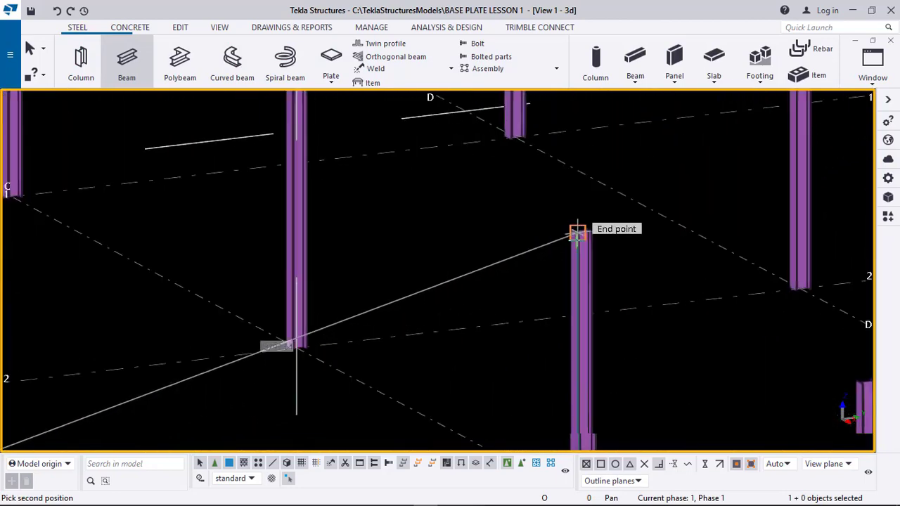
scroll(577, 232, up, 4)
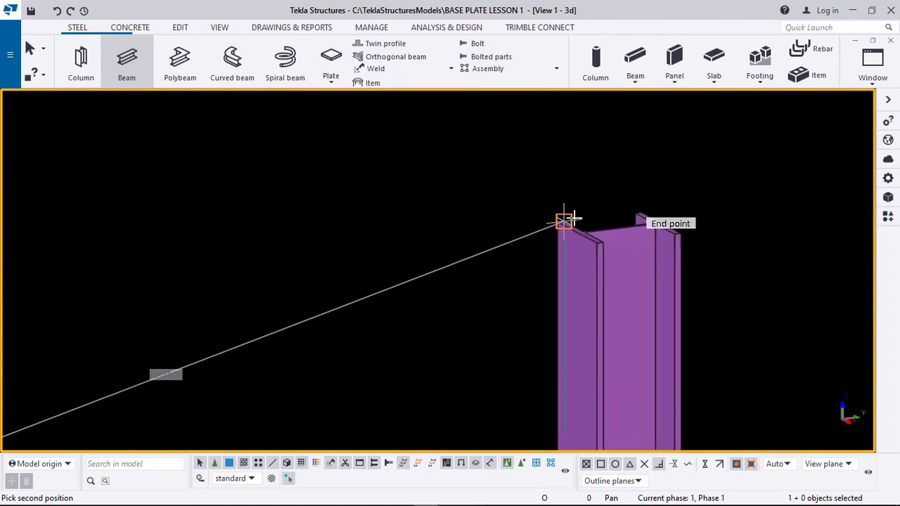
scroll(570, 214, up, 3)
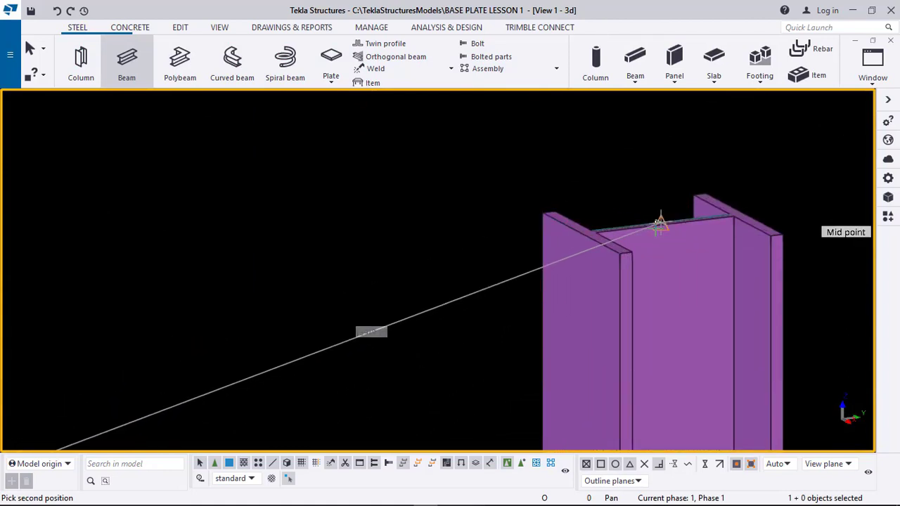
scroll(577, 241, up, 2)
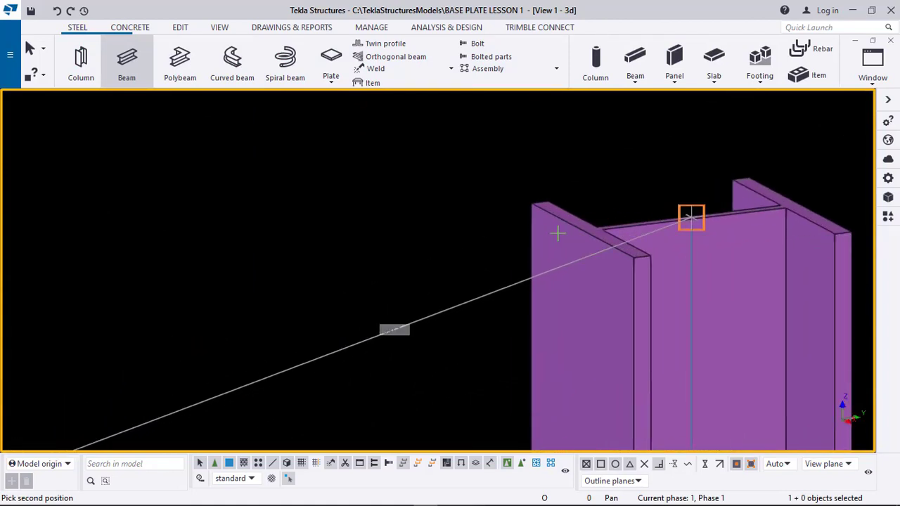
click(582, 232)
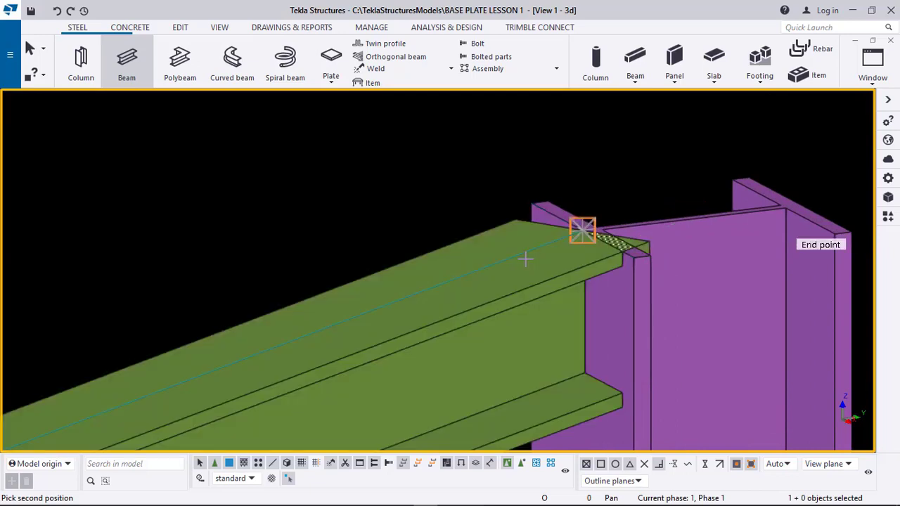
- Delete the slanted beam just modelled from column A/4
scroll(612, 243, down, 3)
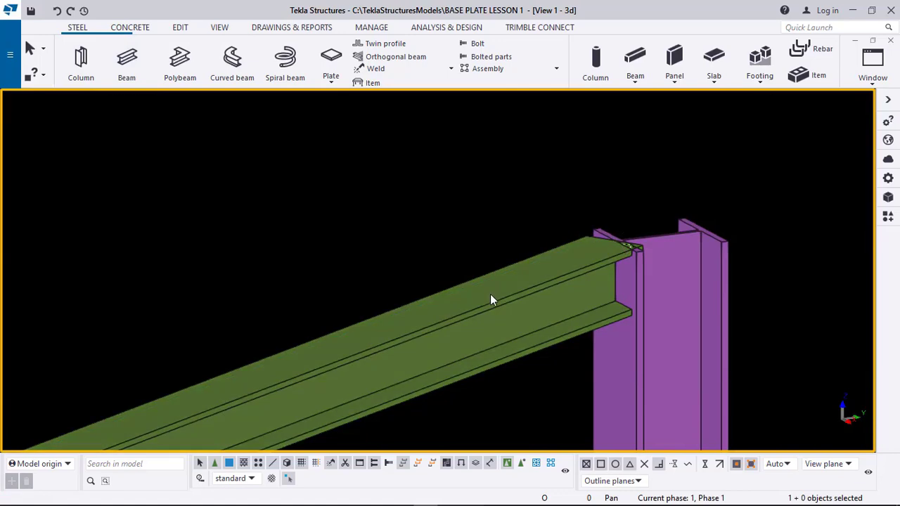
click(490, 294)
key(Delete)
- Start a steel beam at the top midpoint of column C/4's flange facing grid line A
scroll(531, 231, down, 6)
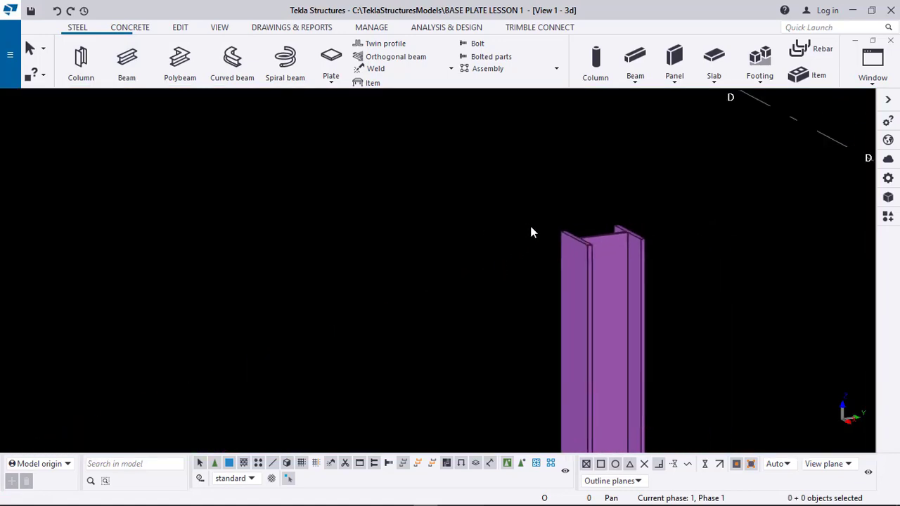
ctrl+middle_drag(324, 323, 314, 307)
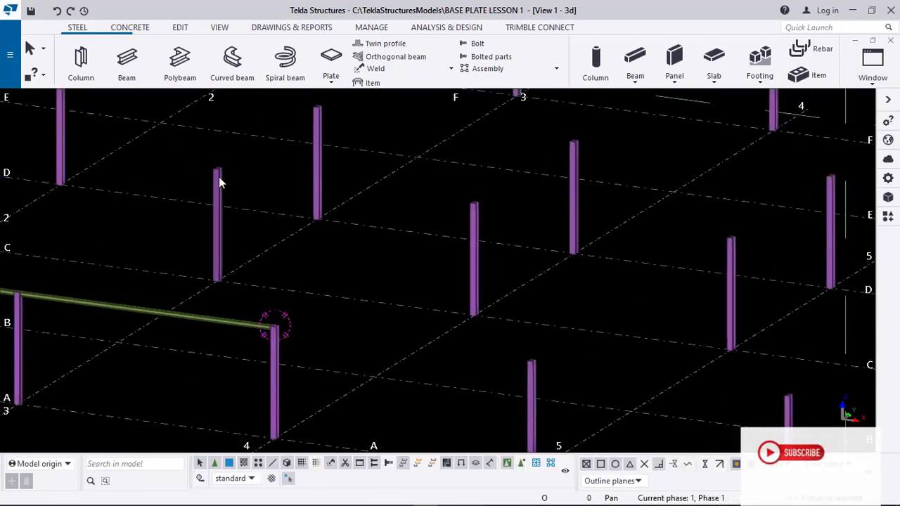
ctrl+middle_drag(243, 349, 334, 347)
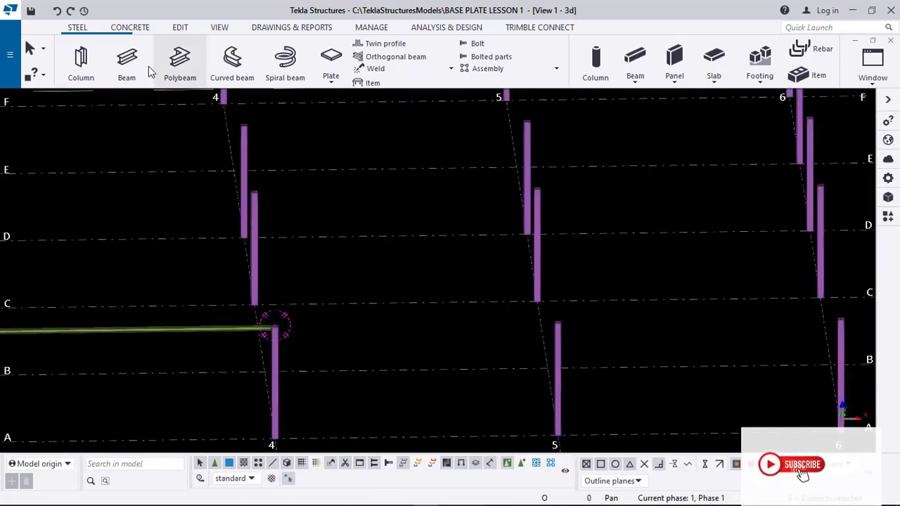
scroll(254, 222, up, 6)
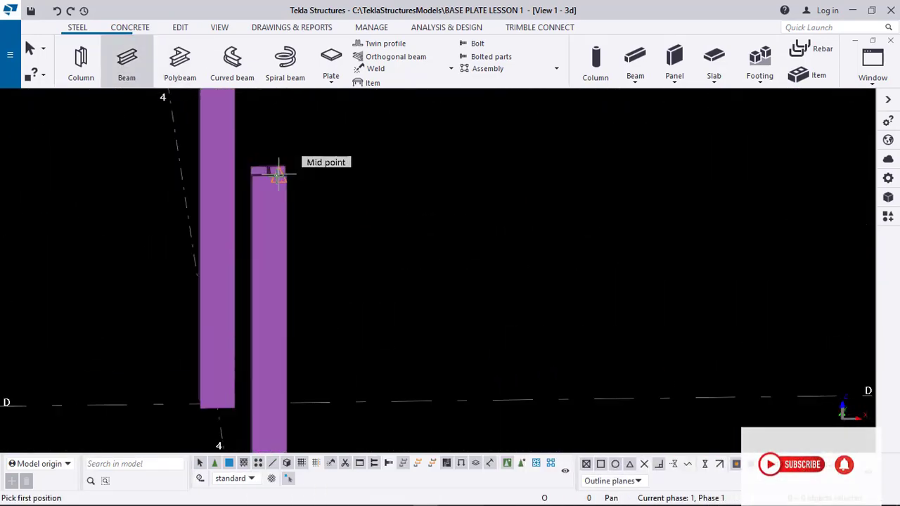
scroll(268, 175, up, 5)
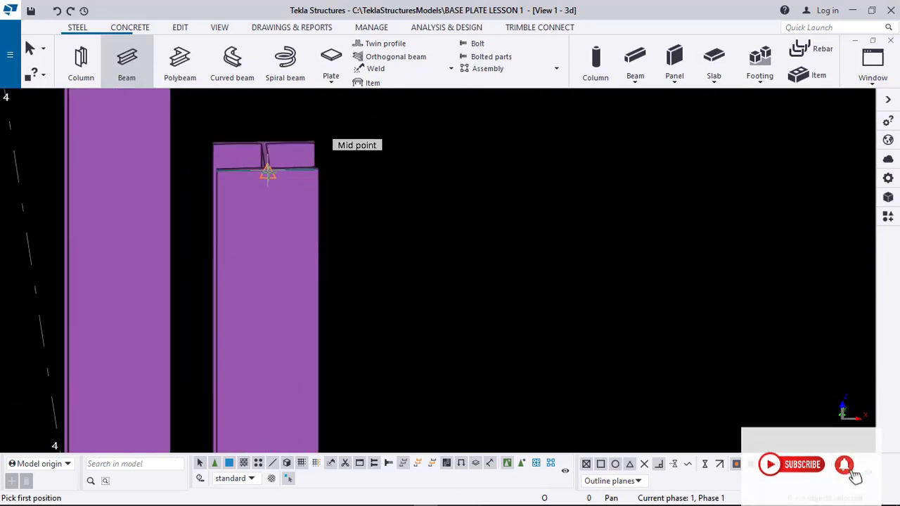
scroll(270, 169, up, 5)
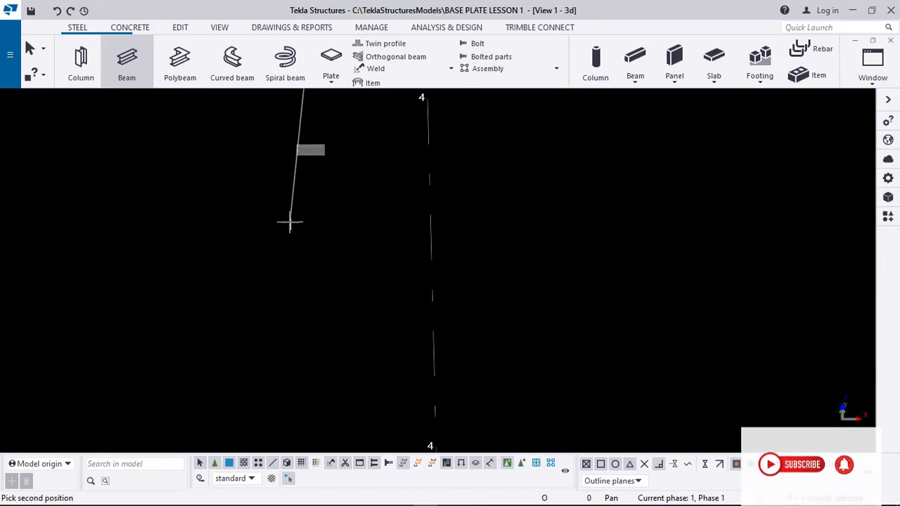
- End the beam at the top midpoint of column A/4's flange facing grid line C
scroll(338, 275, down, 5)
middle_drag(363, 114, 349, 263)
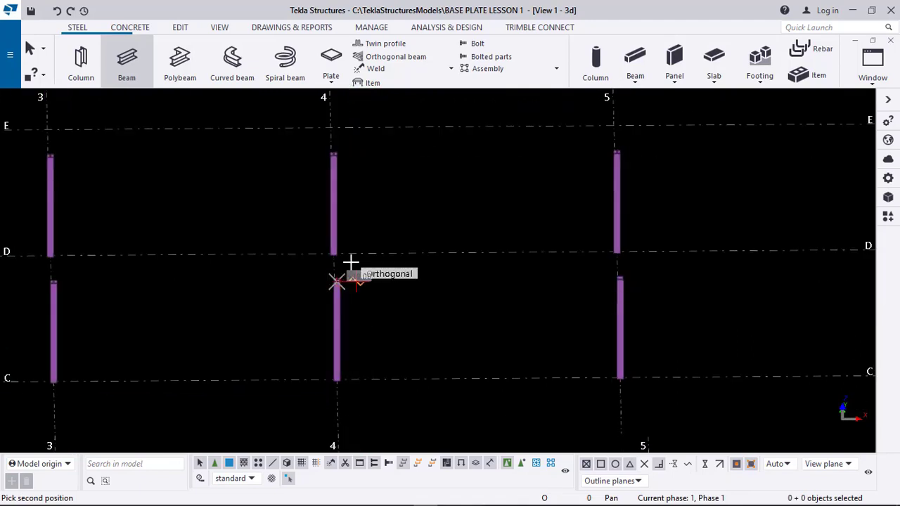
scroll(349, 282, up, 2)
scroll(331, 267, up, 6)
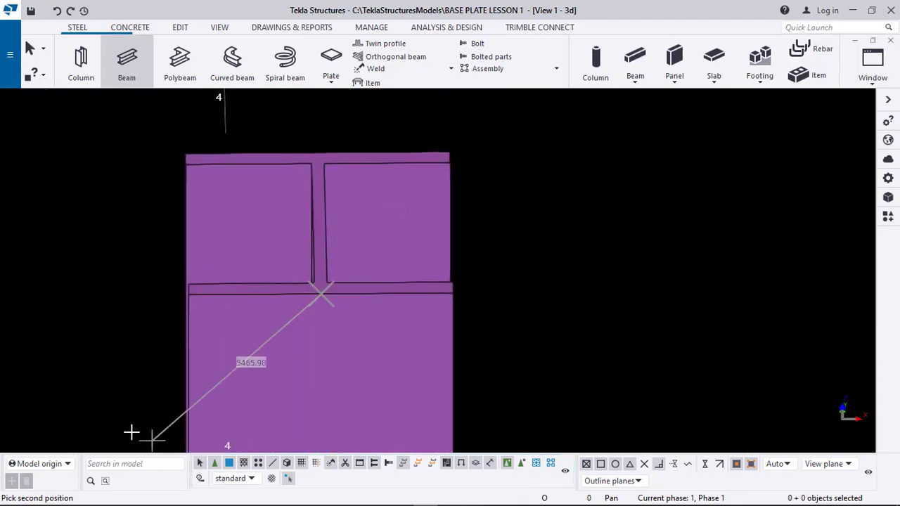
scroll(177, 197, down, 6)
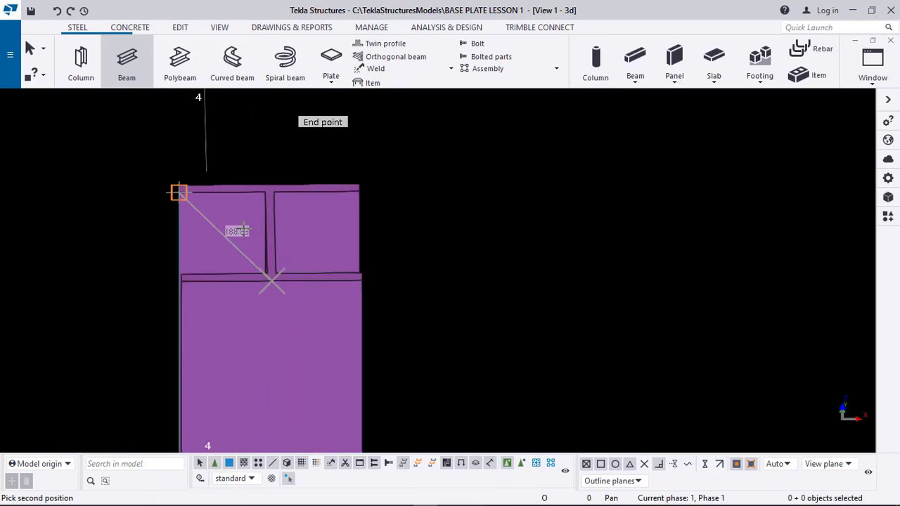
scroll(396, 263, down, 3)
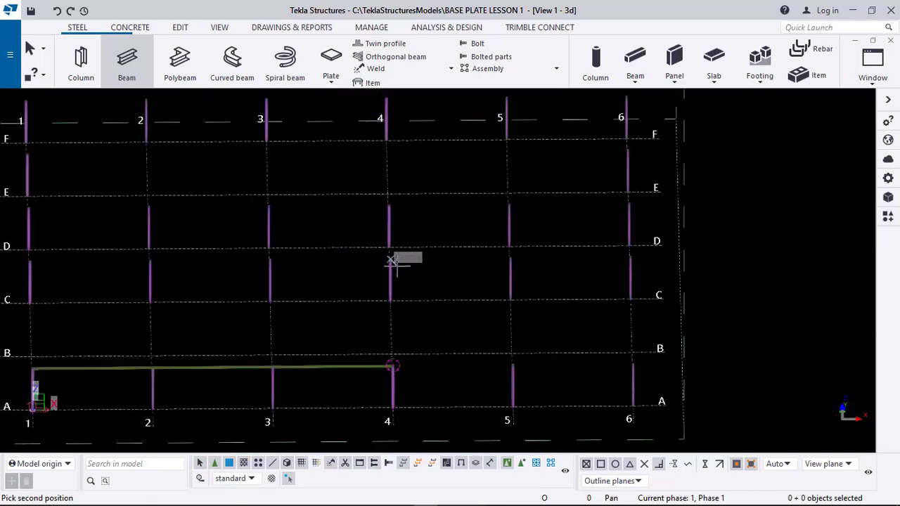
ctrl+middle_drag(392, 375, 204, 344)
scroll(394, 366, up, 3)
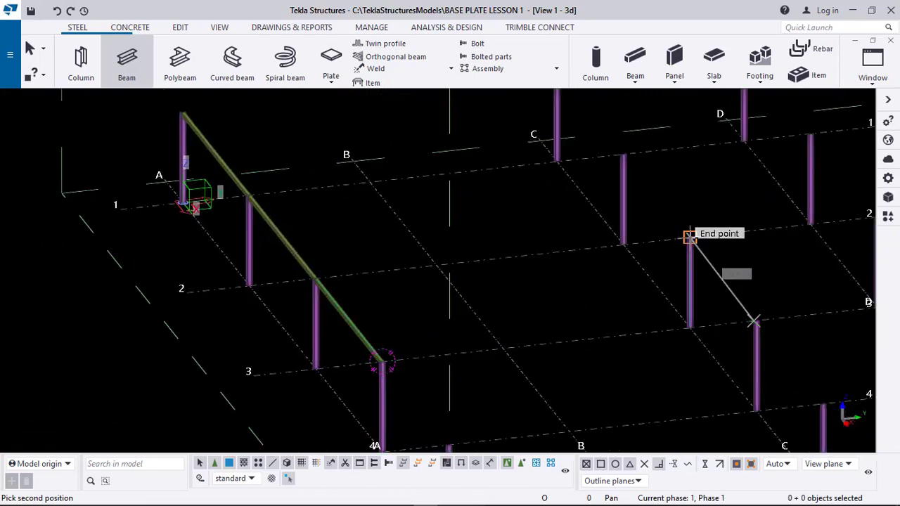
scroll(374, 356, up, 5)
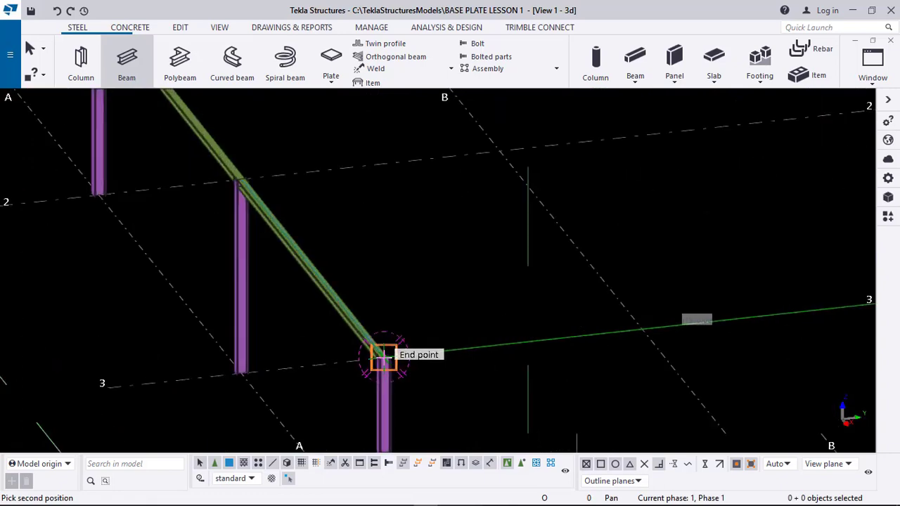
scroll(369, 343, up, 5)
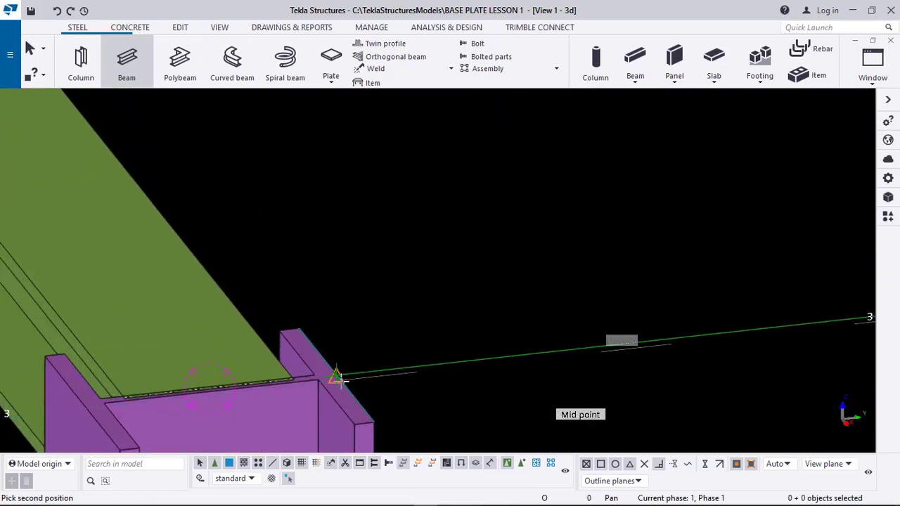
click(338, 379)
- Examine how the new beam along grid line 4 meets the flanges of columns A/4 and C/4
scroll(373, 351, down, 5)
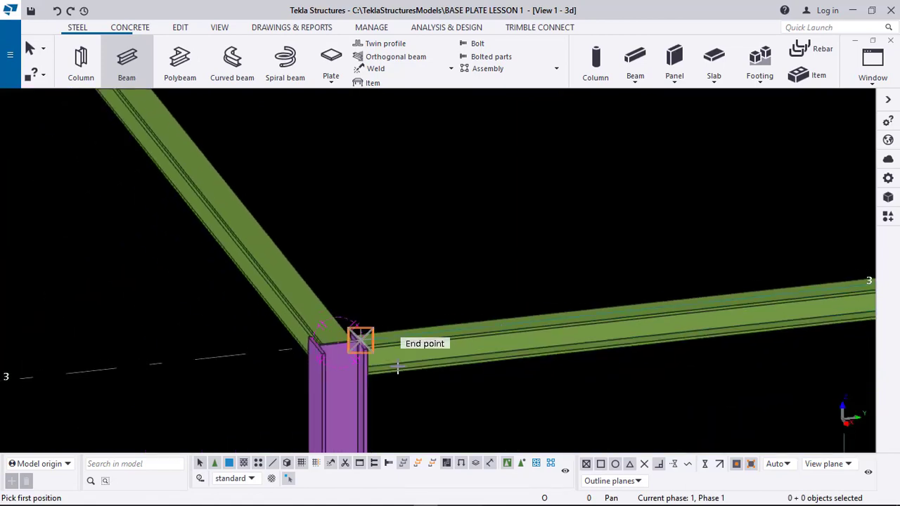
scroll(398, 367, down, 1)
middle_drag(332, 323, 246, 287)
ctrl+middle_drag(301, 361, 202, 372)
scroll(306, 330, up, 4)
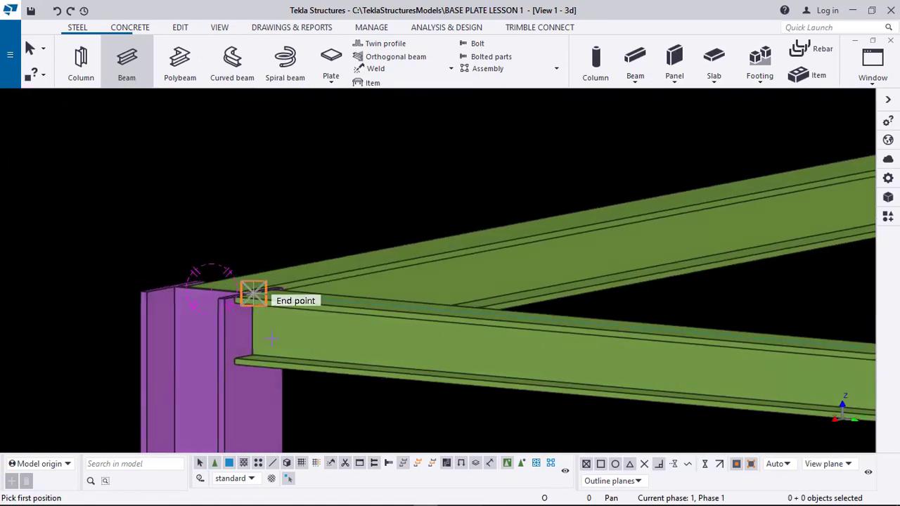
ctrl+middle_drag(272, 339, 315, 312)
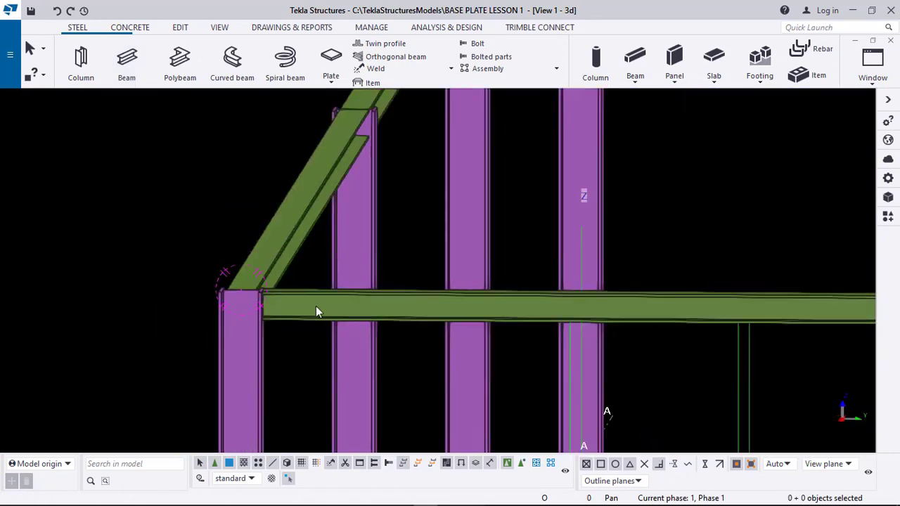
middle_drag(422, 308, 135, 308)
scroll(134, 308, down, 4)
middle_drag(717, 340, 288, 315)
scroll(288, 318, down, 4)
middle_drag(548, 335, 549, 335)
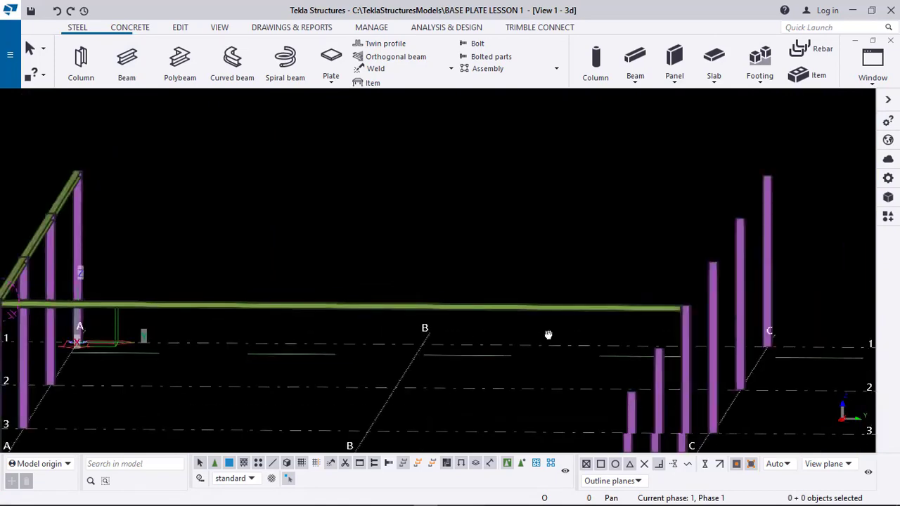
scroll(594, 307, up, 6)
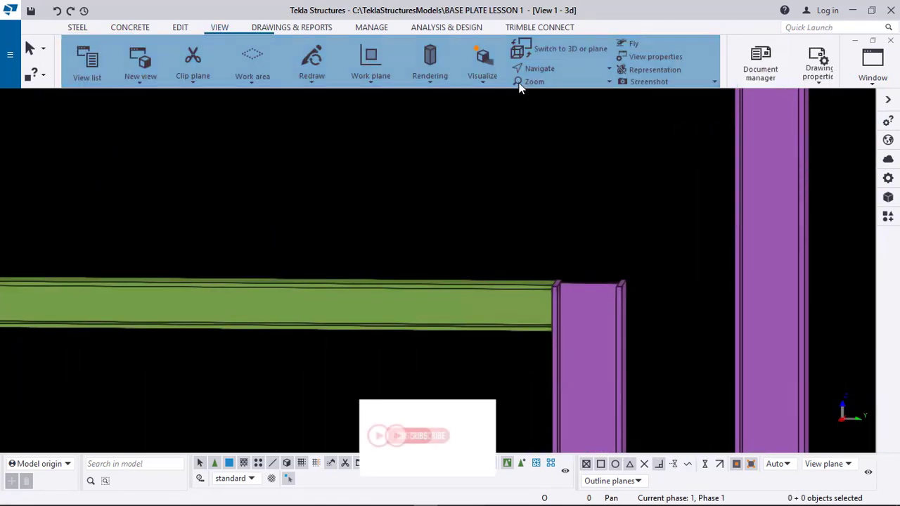
- Set the view point at the top of column C/4 and rotate the model to view the beam from above
click(564, 70)
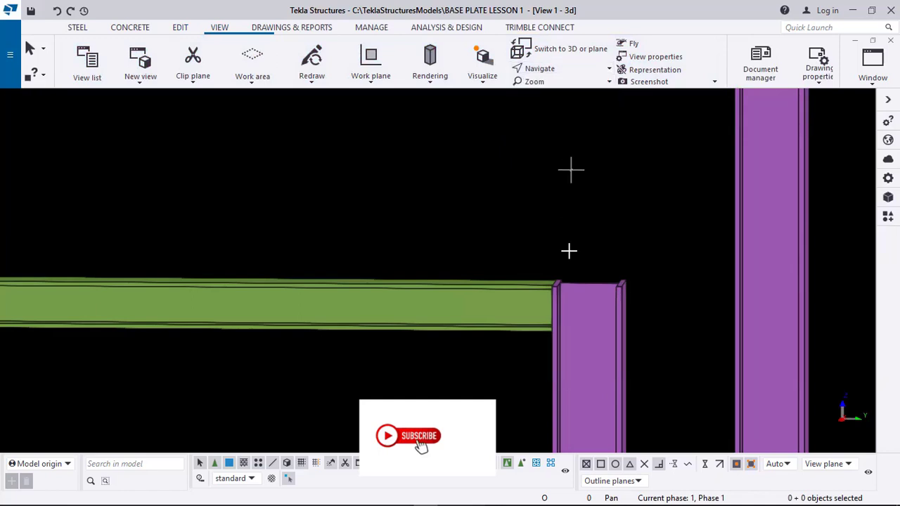
click(577, 287)
ctrl+middle_drag(549, 297, 574, 321)
scroll(585, 323, down, 8)
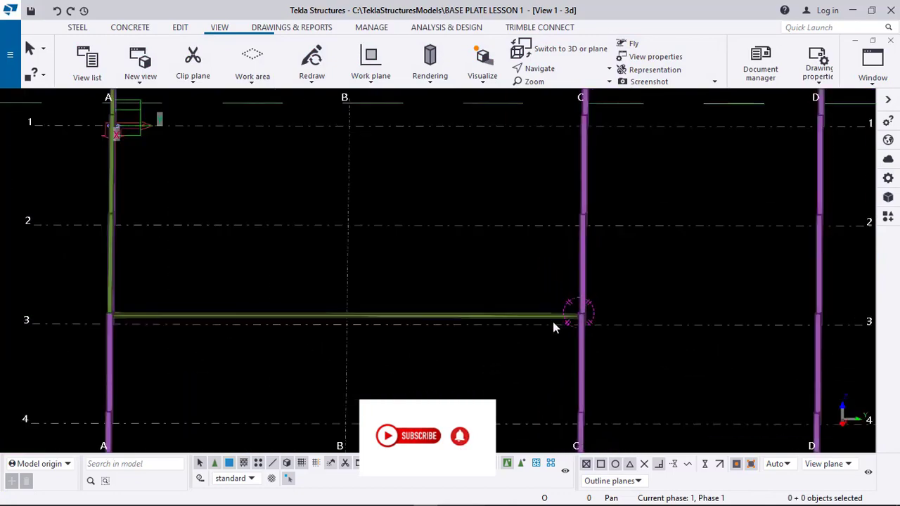
- Delete all columns standing on grid lines D, E and F
ctrl+middle_drag(419, 287, 588, 224)
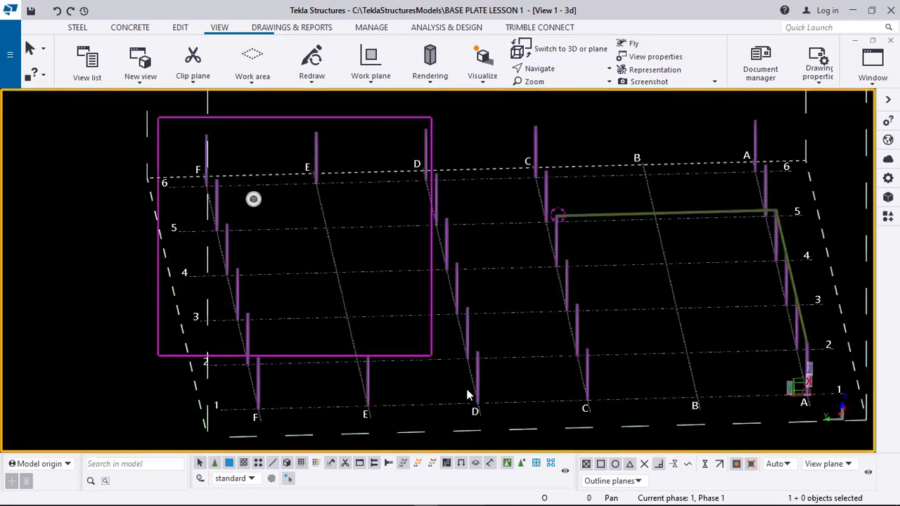
drag(497, 431, 497, 431)
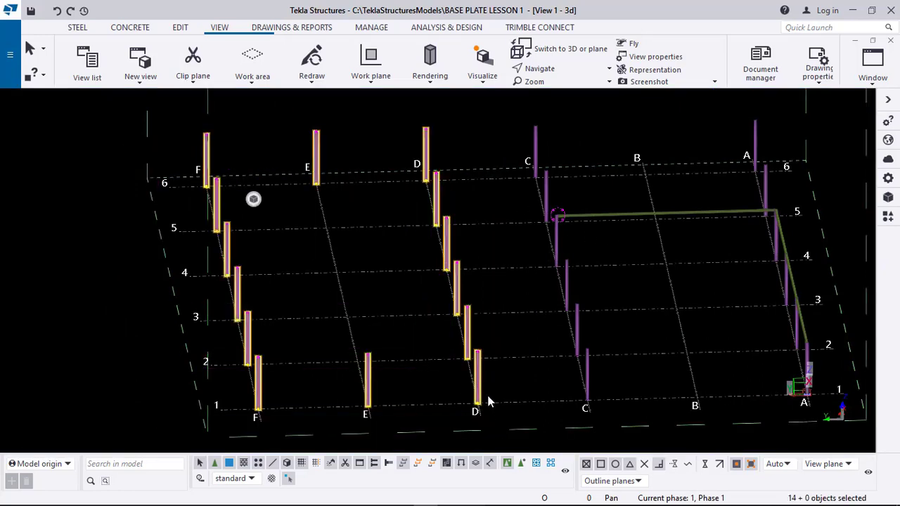
middle_drag(422, 290, 378, 285)
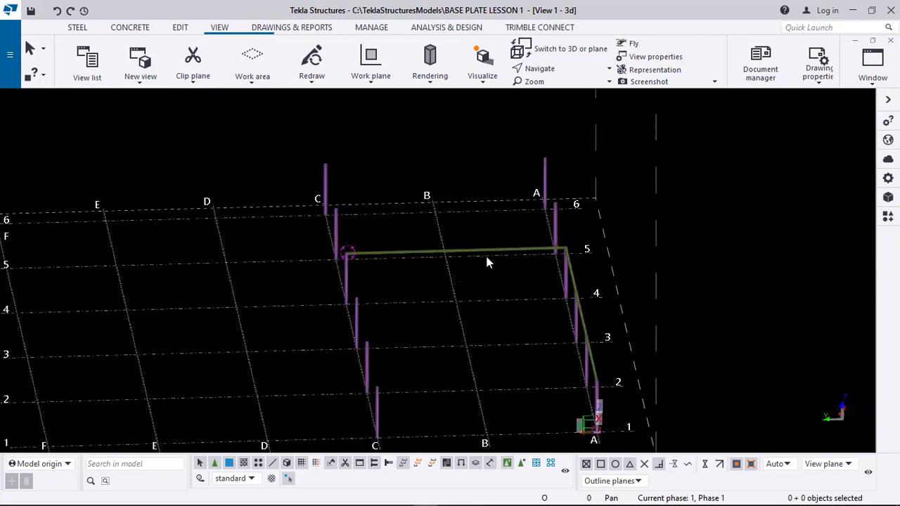
- Delete the remaining columns on grid lines 5 and 6 along grid lines A and C
ctrl+middle_drag(489, 263, 281, 333)
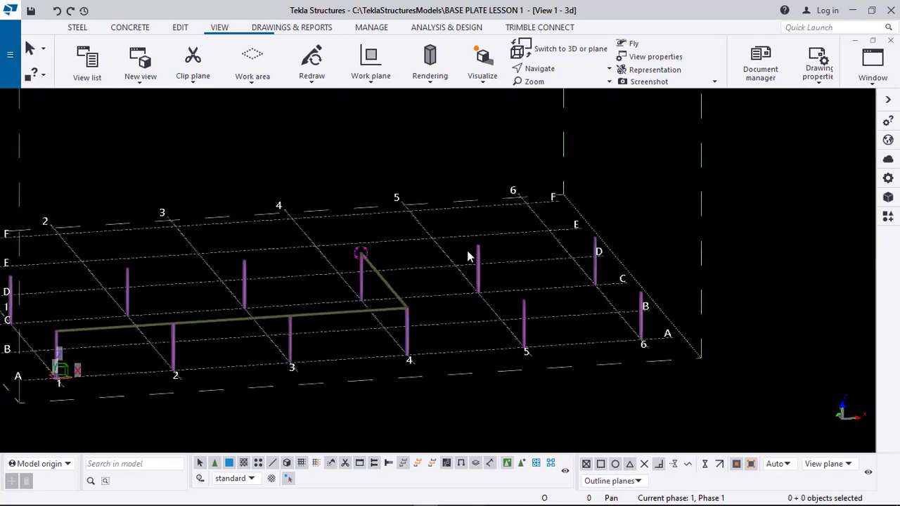
drag(454, 241, 670, 365)
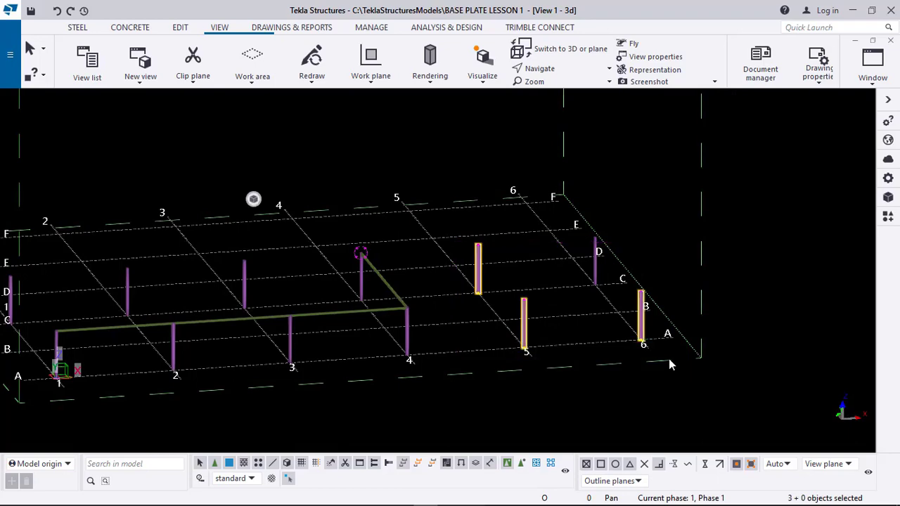
key(Delete)
click(597, 273)
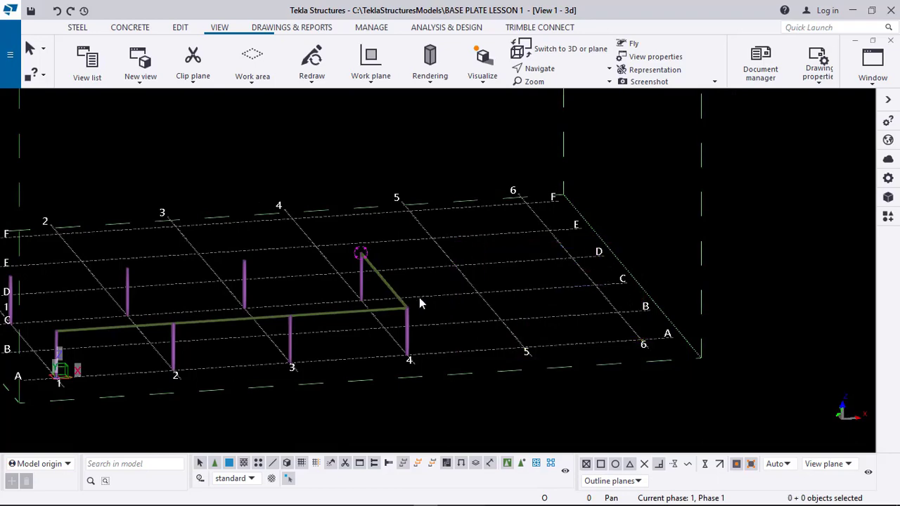
- Examine the remaining columns near grid line 1 and the top of column C/1
scroll(310, 312, down, 2)
scroll(99, 311, up, 6)
middle_drag(163, 294, 408, 259)
scroll(320, 280, up, 1)
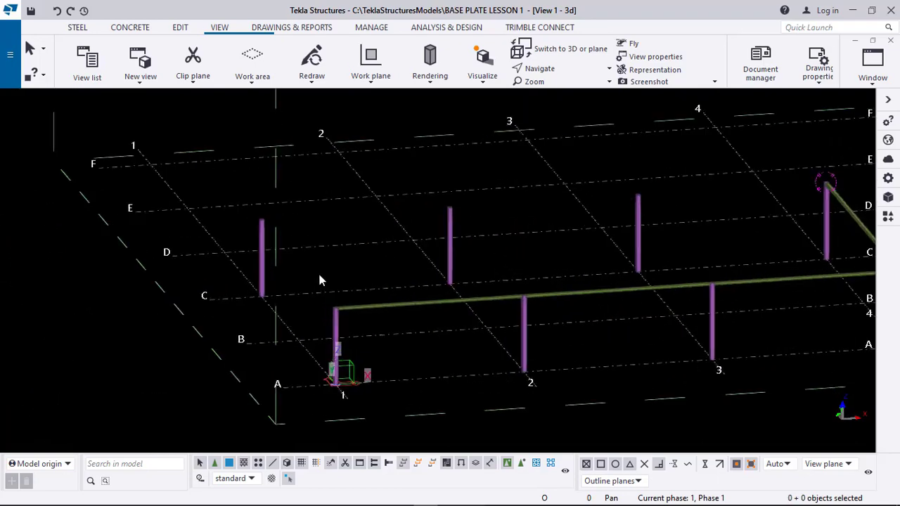
scroll(318, 281, up, 2)
scroll(303, 261, up, 1)
scroll(267, 218, up, 2)
scroll(246, 205, up, 2)
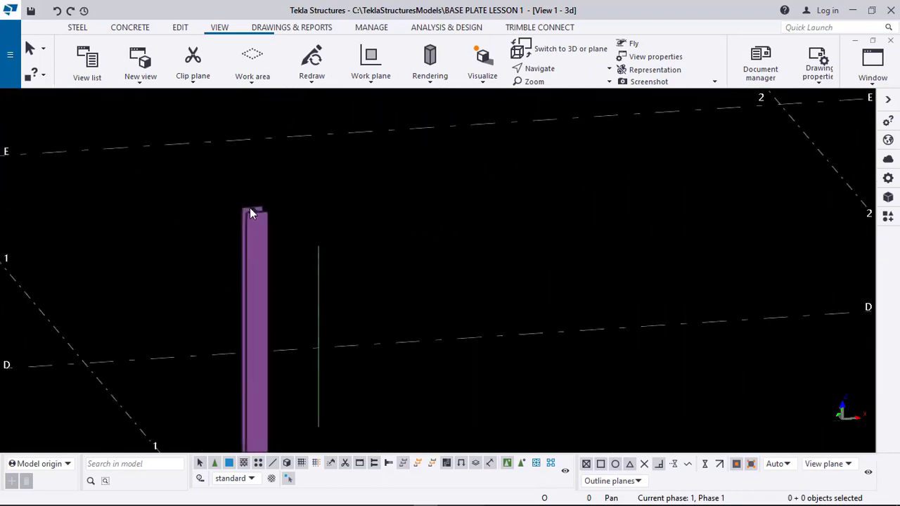
scroll(253, 208, down, 3)
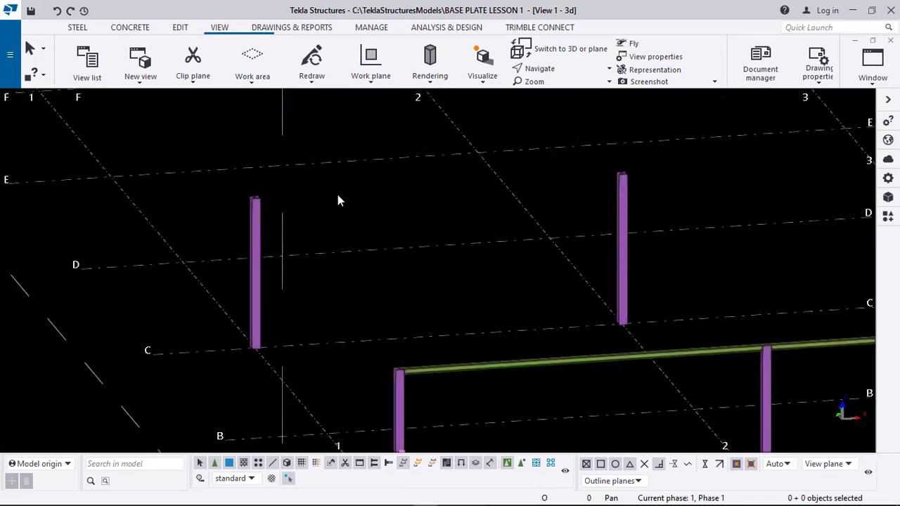
click(78, 28)
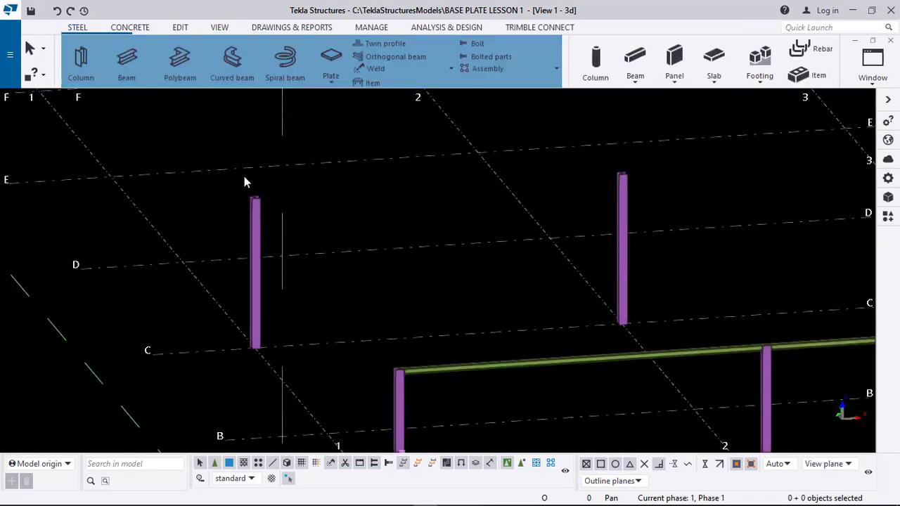
click(127, 60)
scroll(252, 196, up, 4)
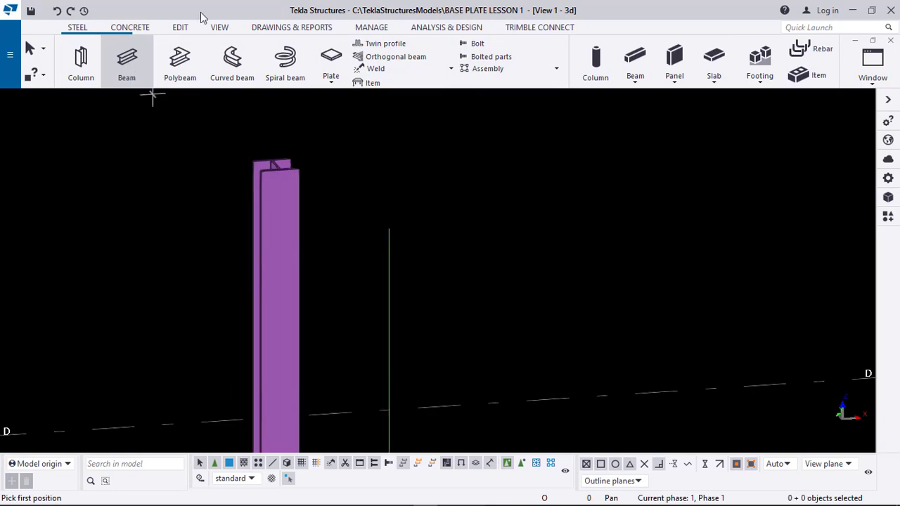
- Set the view point at the top of column C/1 and rotate the model to show its web and flanges
click(219, 28)
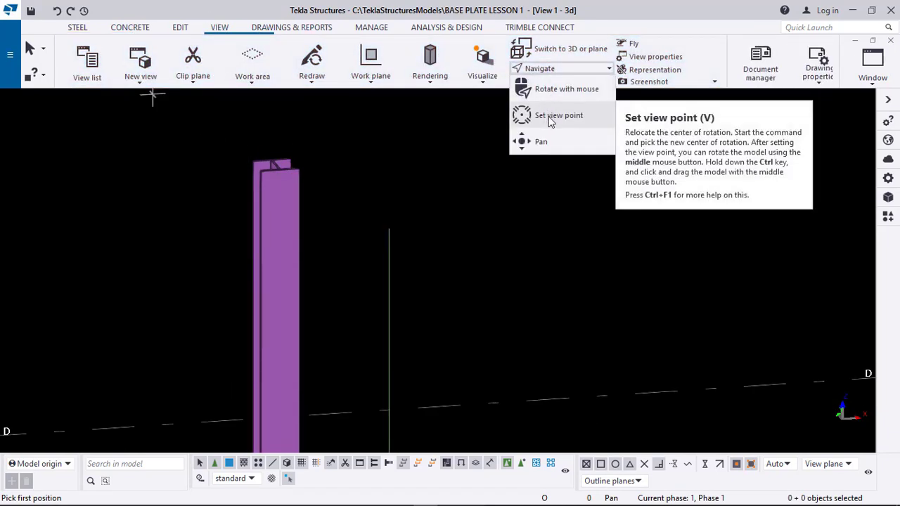
click(556, 115)
click(272, 184)
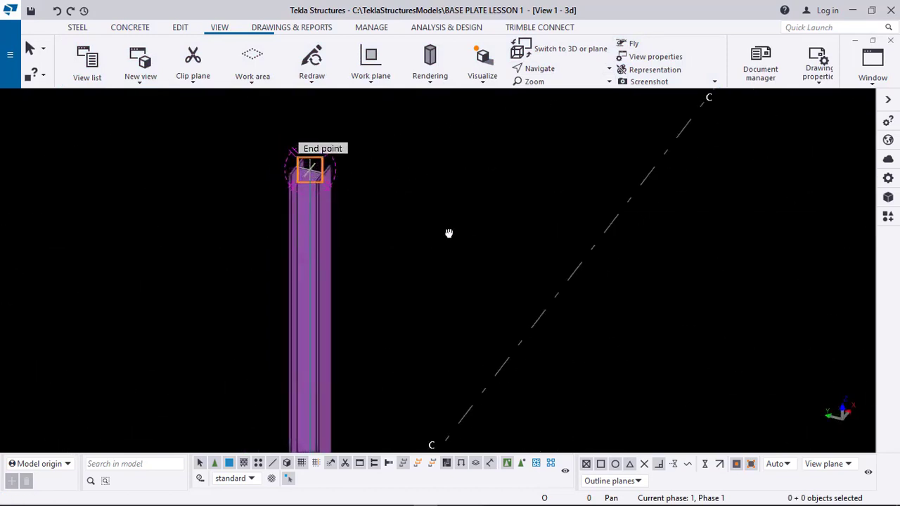
scroll(355, 170, up, 5)
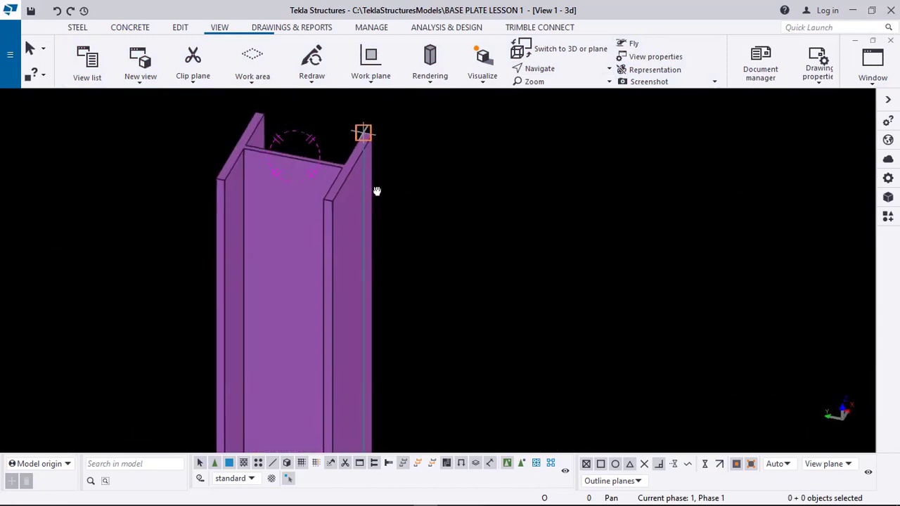
- Model a steel beam along grid line 1 from the flange top-edge midpoint of column C/1 to the facing flange midpoint of column A/1
click(74, 29)
click(127, 62)
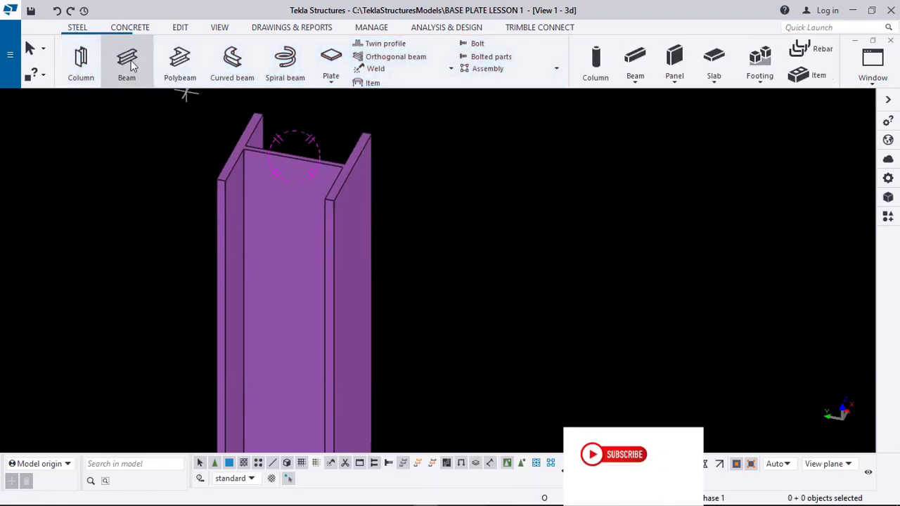
scroll(358, 171, up, 2)
scroll(359, 171, up, 1)
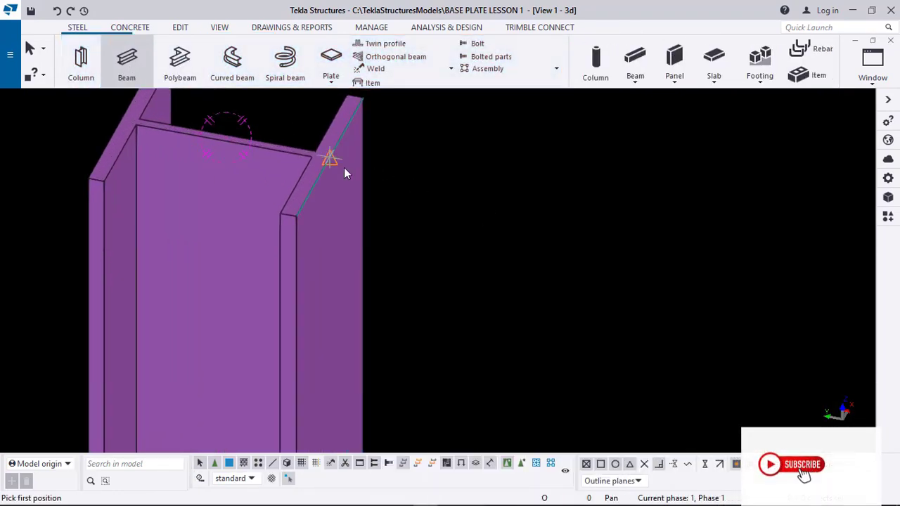
scroll(281, 170, down, 8)
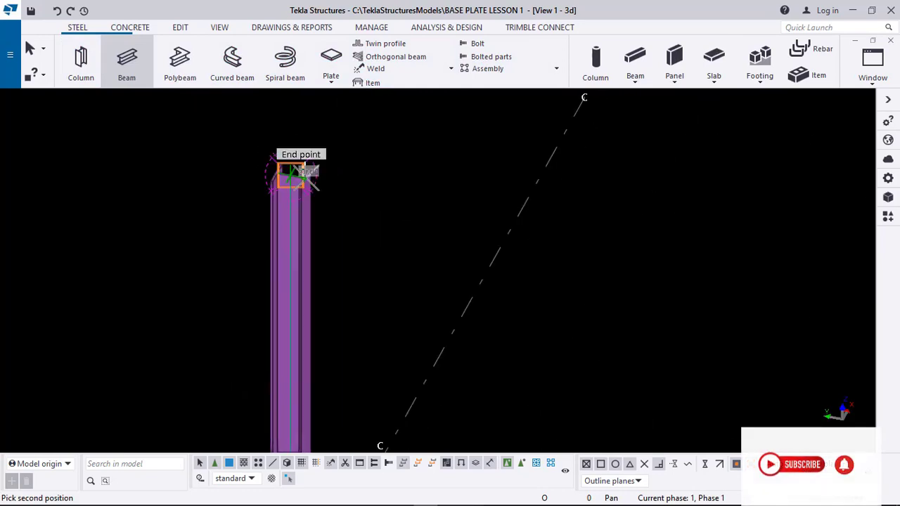
scroll(622, 222, up, 6)
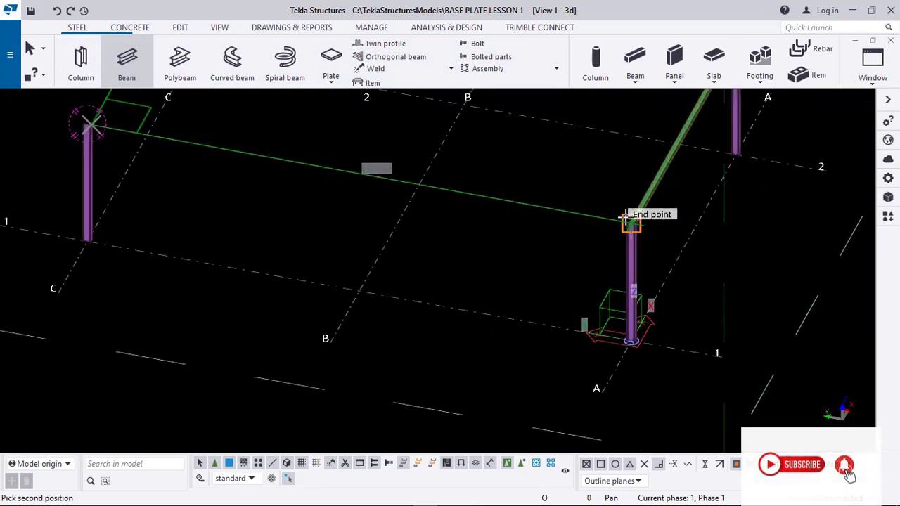
scroll(632, 209, up, 3)
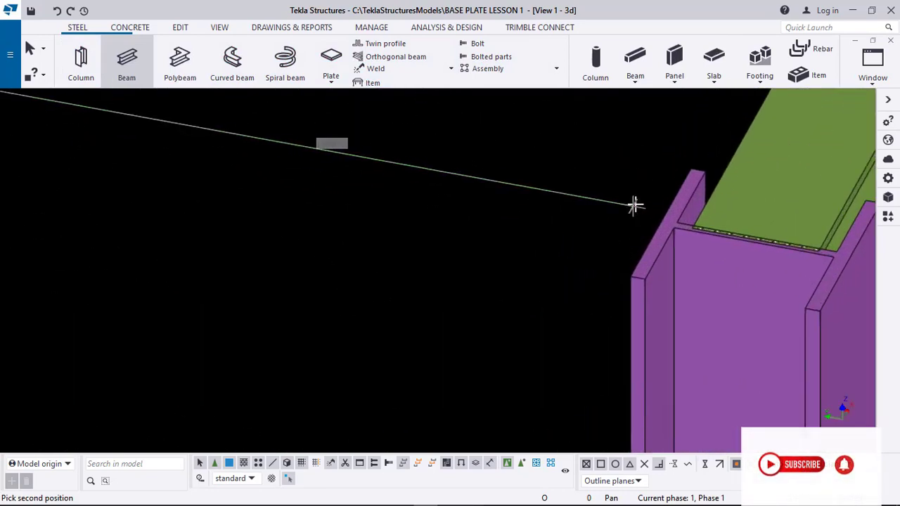
scroll(642, 206, up, 1)
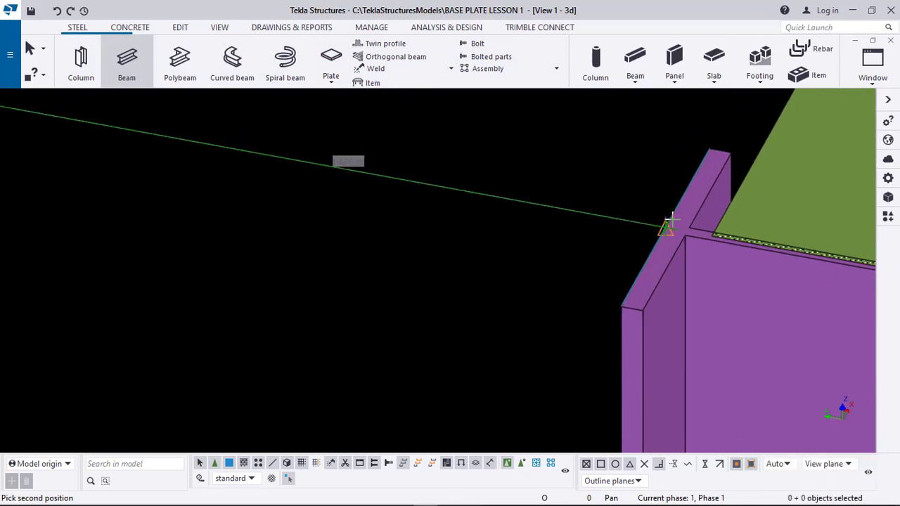
click(612, 235)
scroll(671, 277, down, 6)
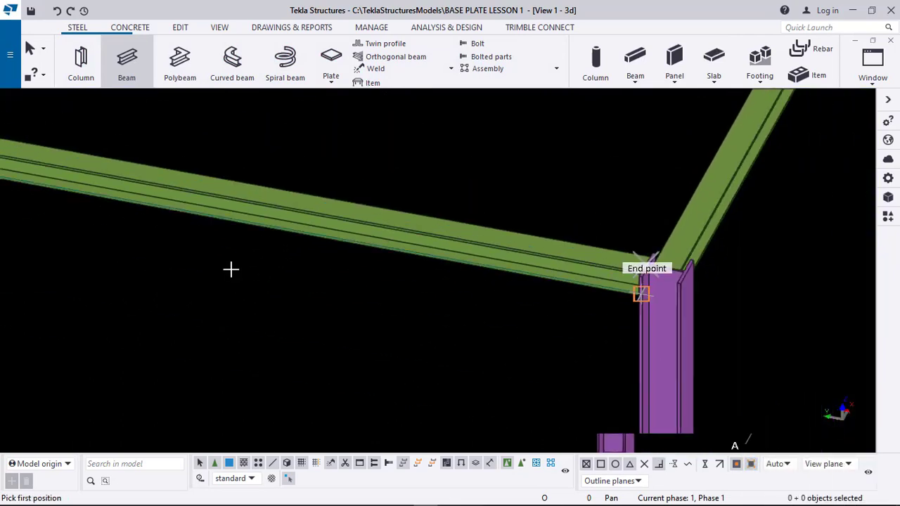
- Examine the beam along grid line 1, including its joint with column C/1, from both sides of the frame
scroll(211, 263, down, 1)
middle_drag(211, 263, 651, 350)
middle_drag(299, 224, 872, 349)
scroll(265, 287, down, 2)
middle_drag(134, 273, 738, 330)
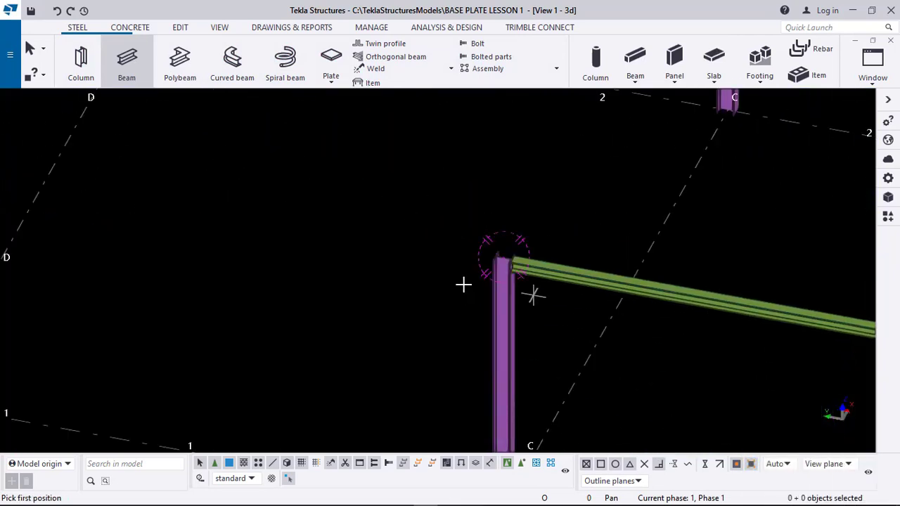
scroll(495, 271, up, 3)
ctrl+middle_drag(535, 271, 236, 216)
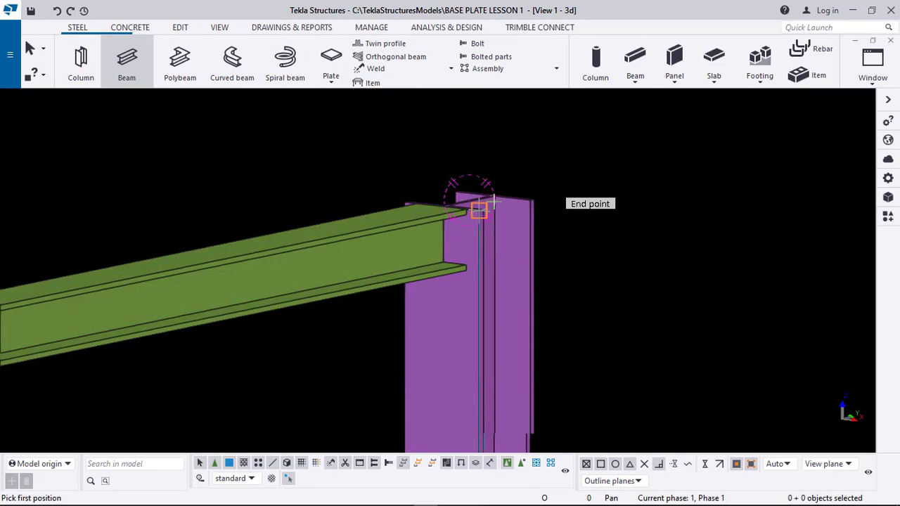
scroll(495, 211, down, 8)
middle_drag(401, 320, 619, 225)
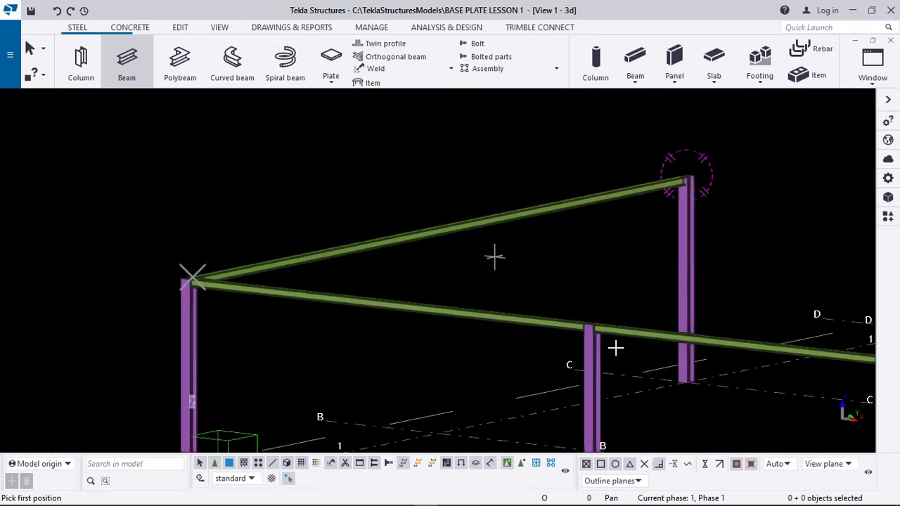
ctrl+middle_drag(617, 347, 599, 239)
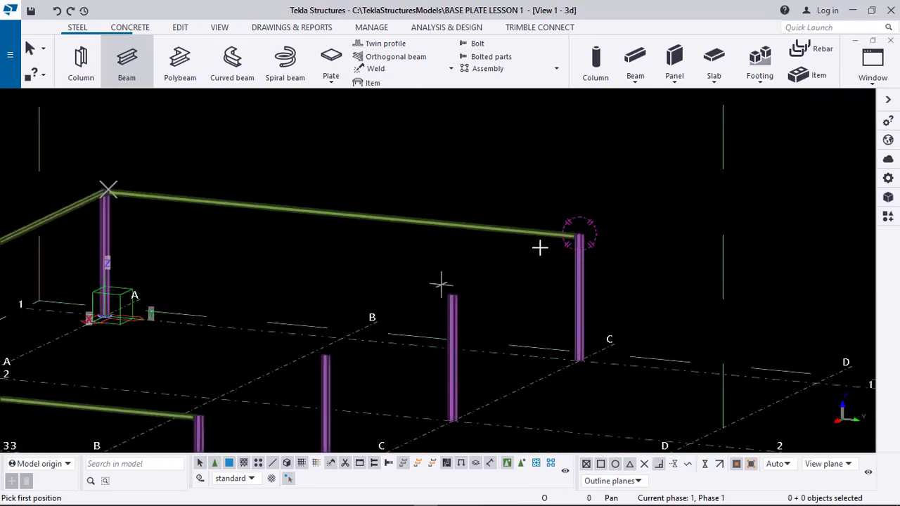
- Model a steel beam along grid line C from the web top of column C/1 to the web top-edge midpoint of column C/2
scroll(579, 236, up, 8)
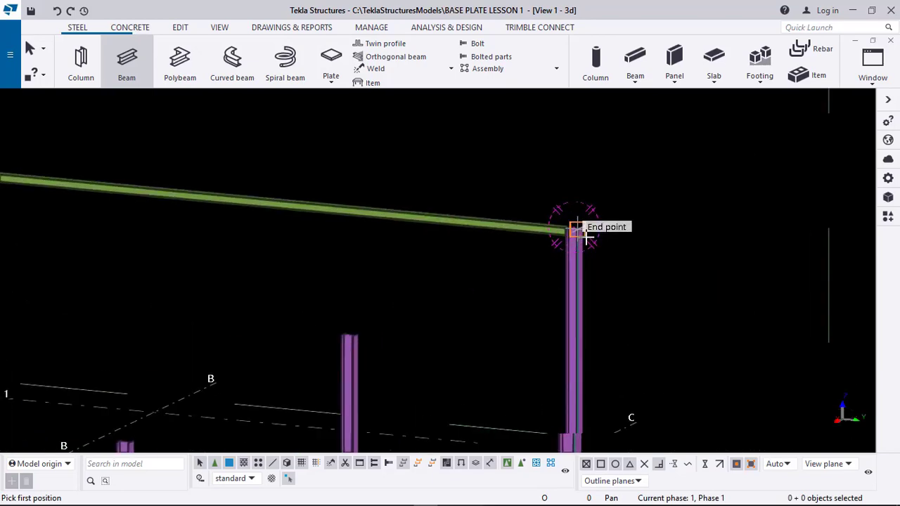
scroll(549, 220, up, 1)
mouse_move(549, 209)
ctrl+middle_down()
mouse_move(518, 263)
mouse_move(532, 300)
mouse_move(547, 211)
ctrl+middle_up()
scroll(549, 199, up, 3)
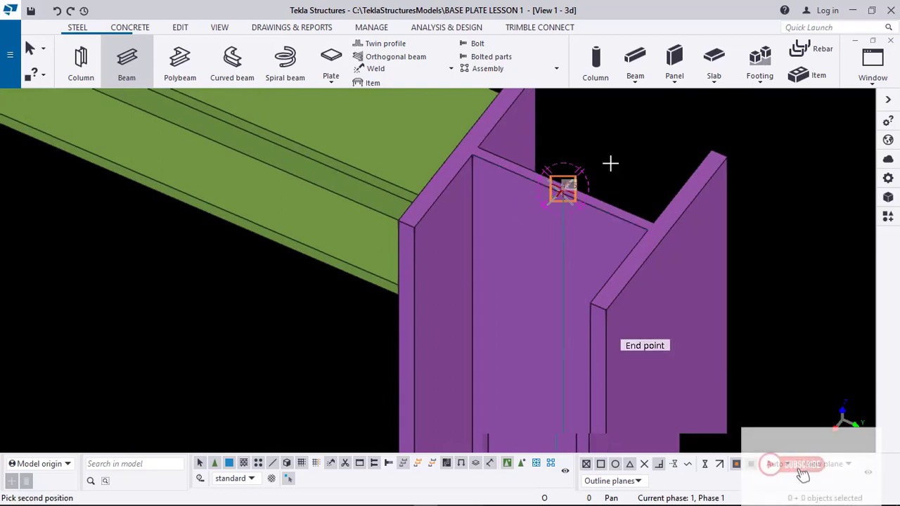
scroll(610, 164, down, 10)
scroll(346, 251, down, 2)
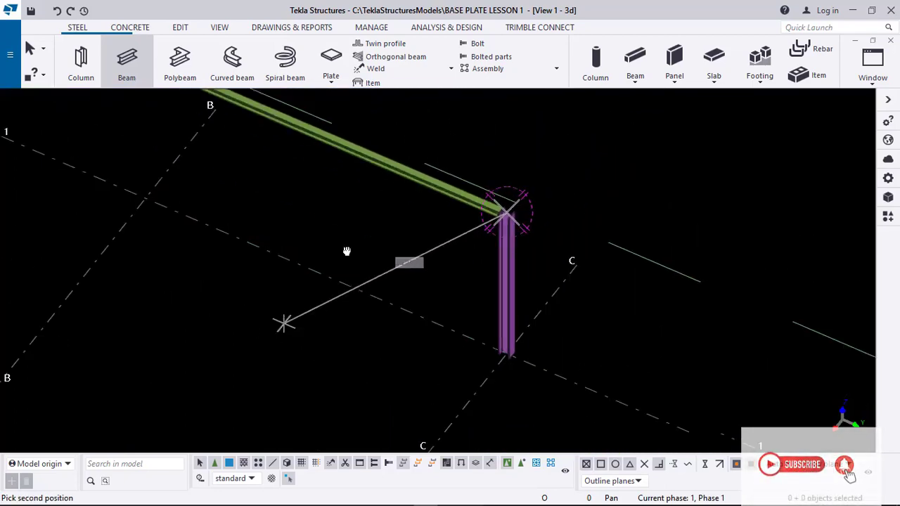
middle_drag(346, 251, 433, 198)
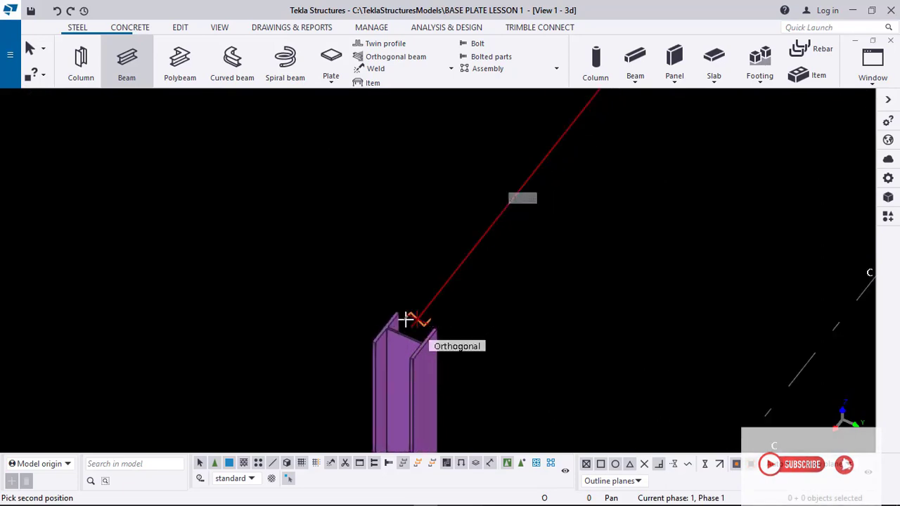
scroll(406, 320, up, 5)
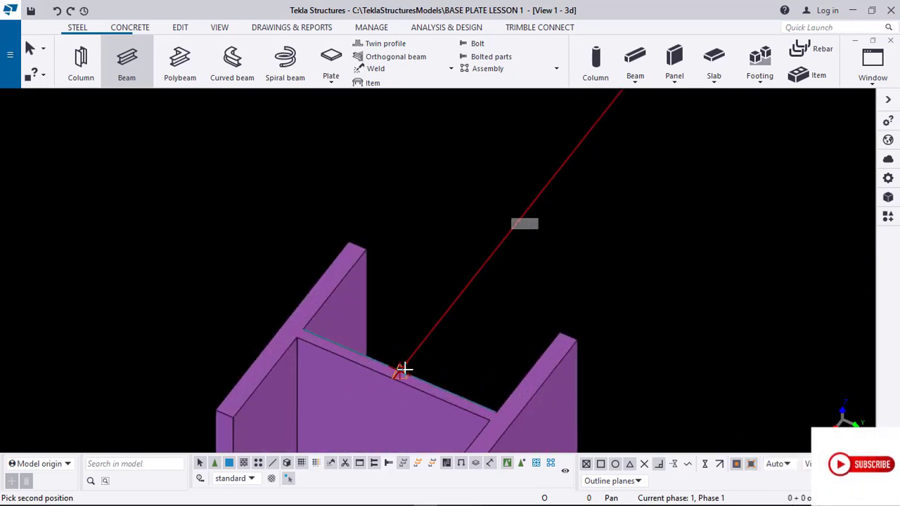
click(403, 368)
scroll(547, 268, down, 6)
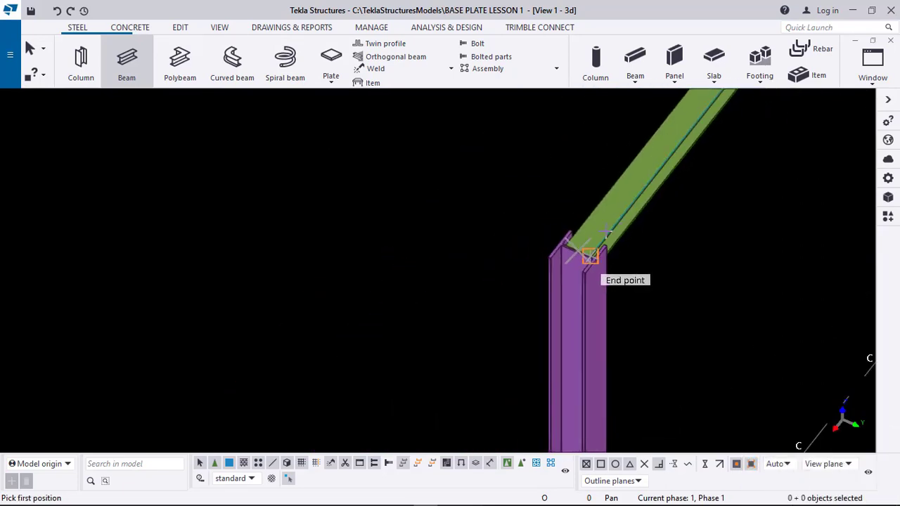
- Model a steel beam along grid line C from the web top of column C/2 to the web top-edge midpoint of column C/3
scroll(586, 269, up, 5)
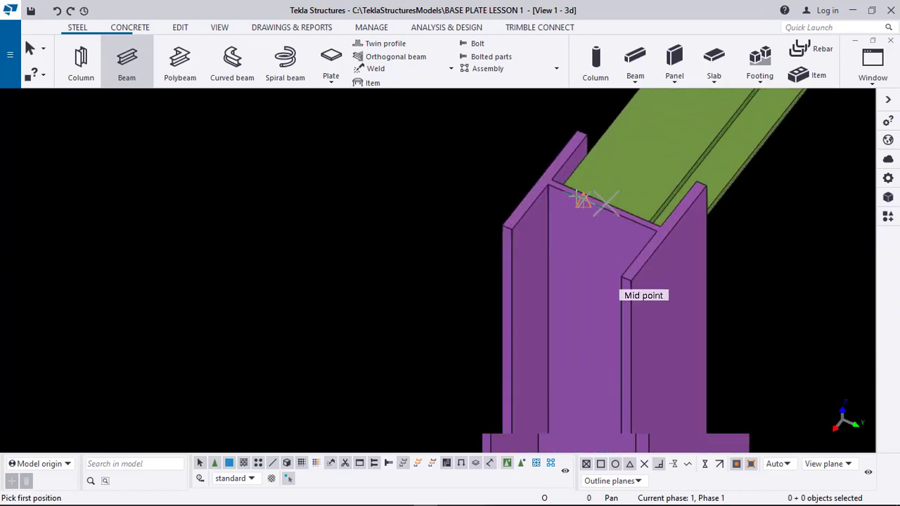
scroll(635, 211, up, 1)
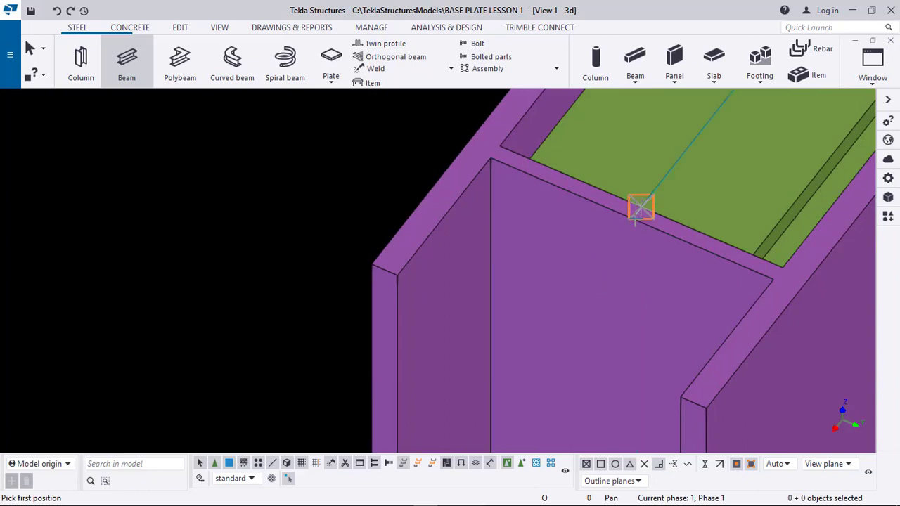
scroll(640, 208, up, 1)
click(641, 206)
scroll(633, 211, down, 3)
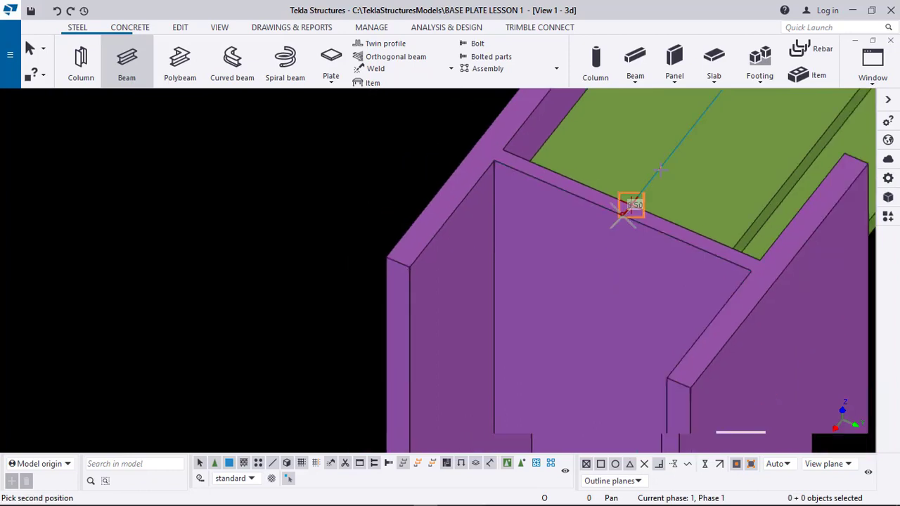
scroll(598, 180, down, 5)
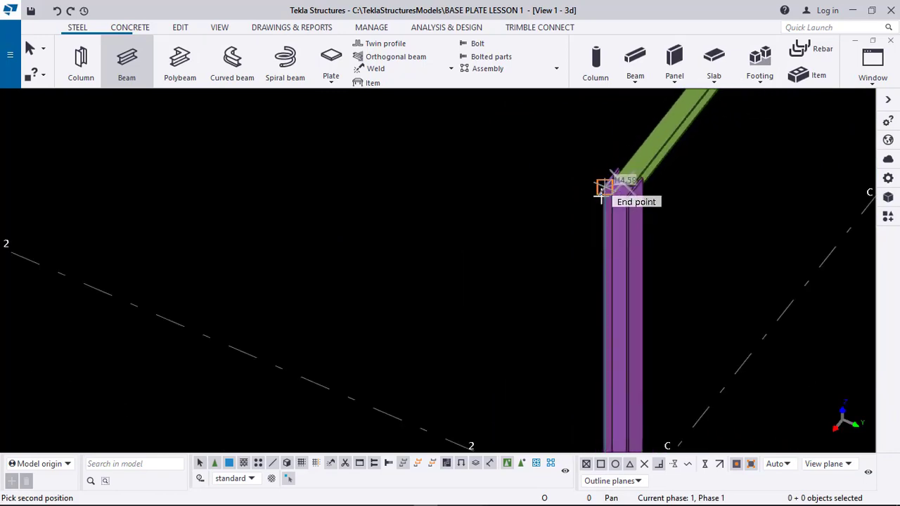
scroll(552, 204, down, 1)
scroll(492, 299, up, 2)
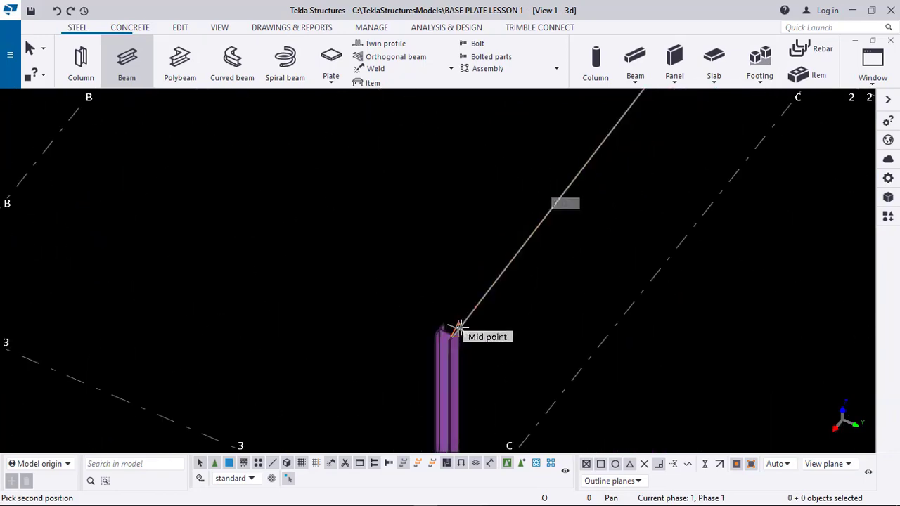
scroll(440, 346, up, 6)
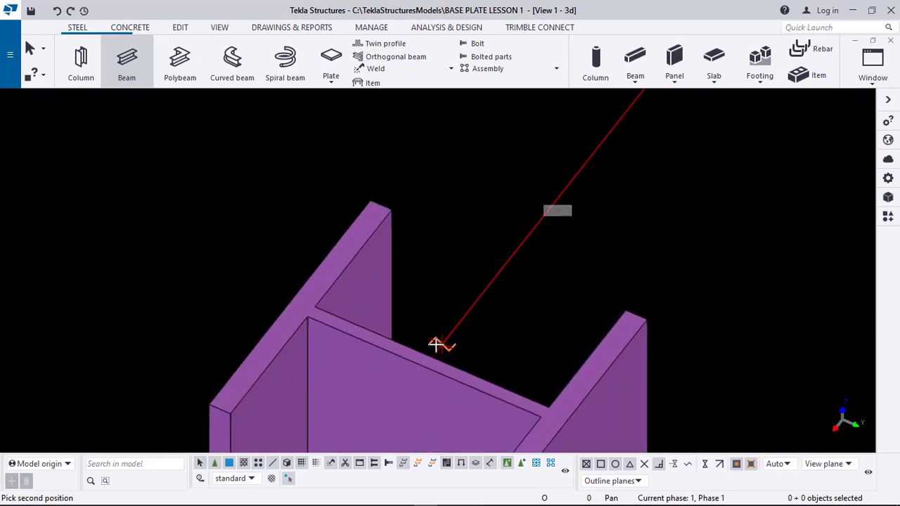
click(431, 357)
scroll(429, 360, down, 6)
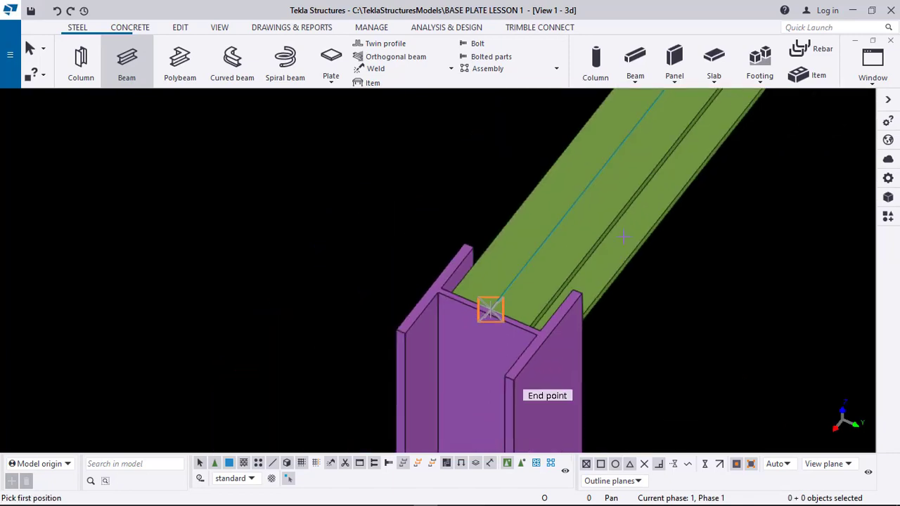
- Model a steel beam along grid line C from the web top of column C/3 to the web top-edge midpoint of column C/4
scroll(624, 243, up, 8)
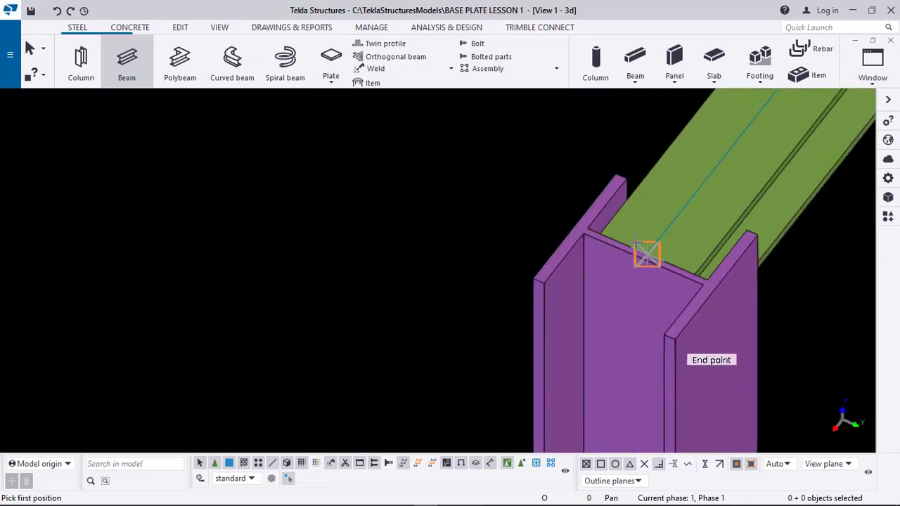
click(644, 250)
scroll(643, 249, down, 6)
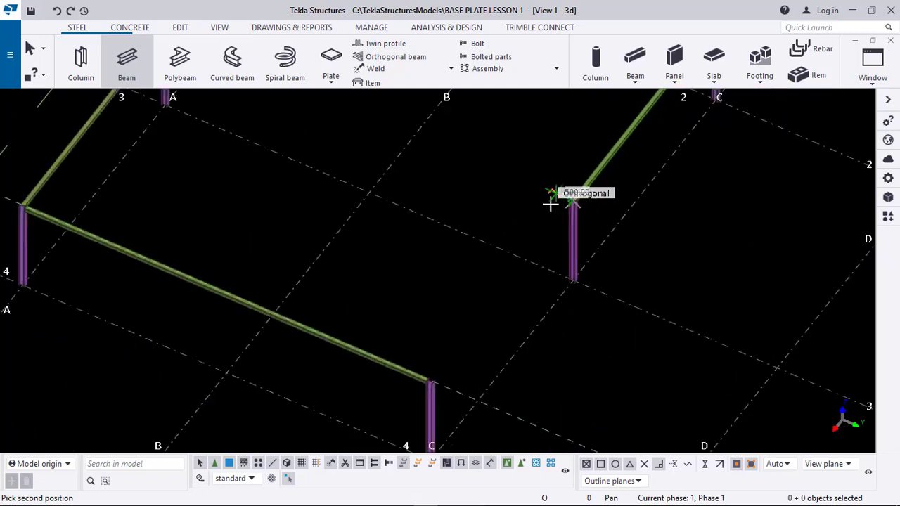
scroll(457, 343, up, 8)
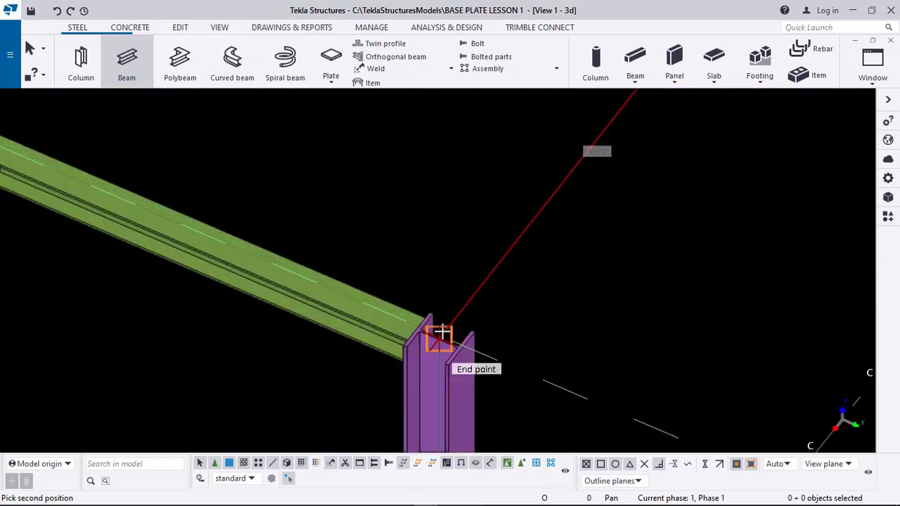
scroll(441, 335, up, 2)
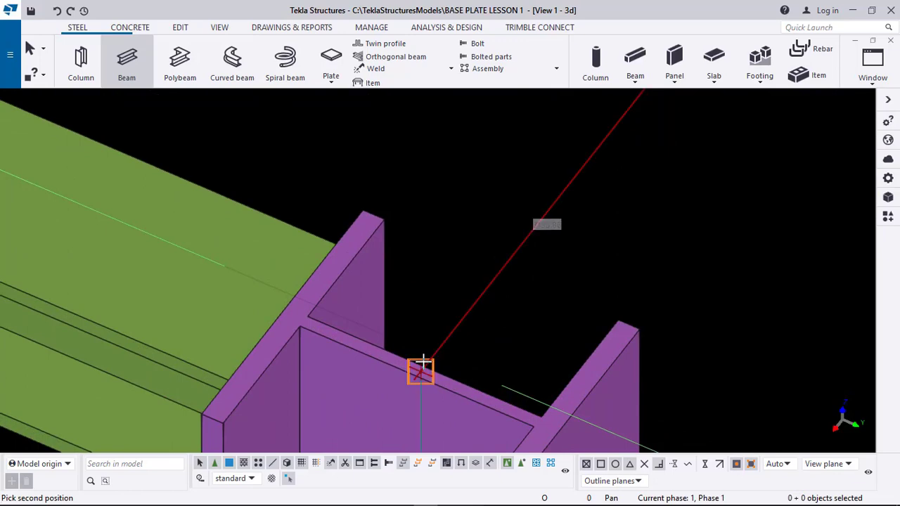
scroll(422, 362, up, 2)
scroll(425, 367, up, 2)
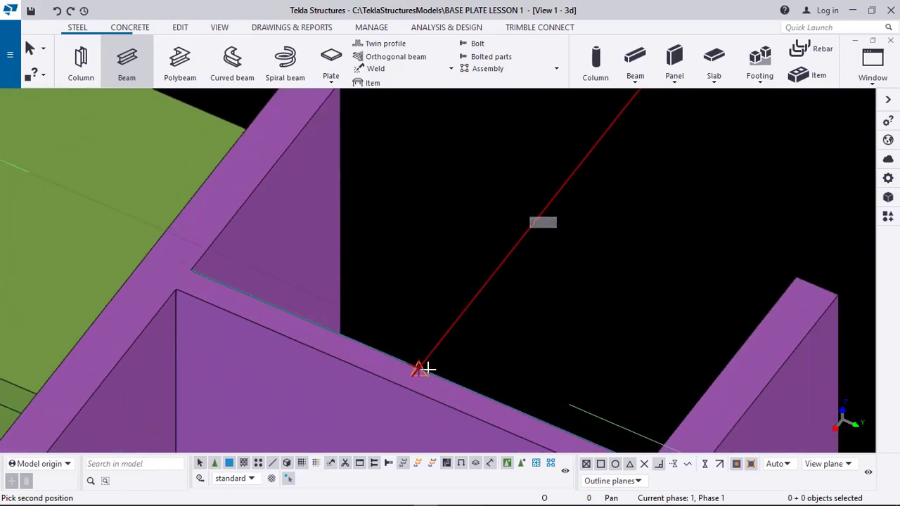
click(449, 335)
scroll(439, 358, down, 8)
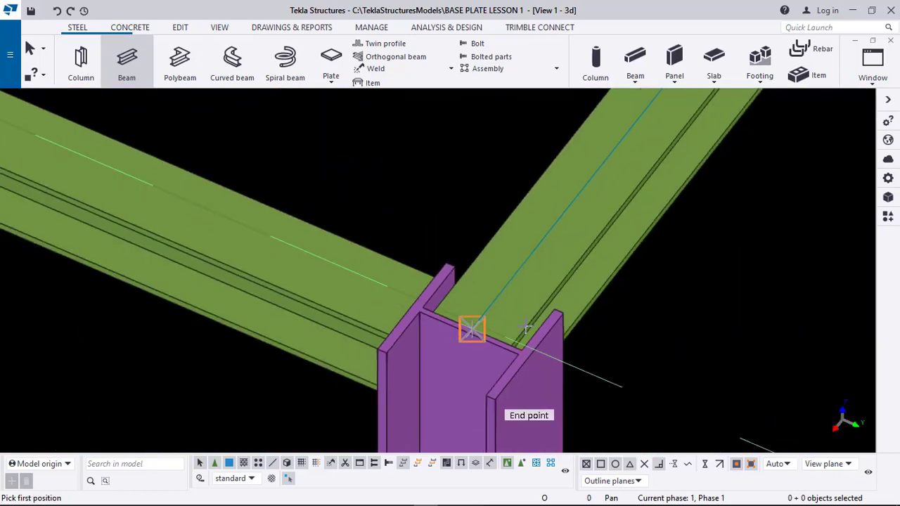
scroll(434, 373, down, 6)
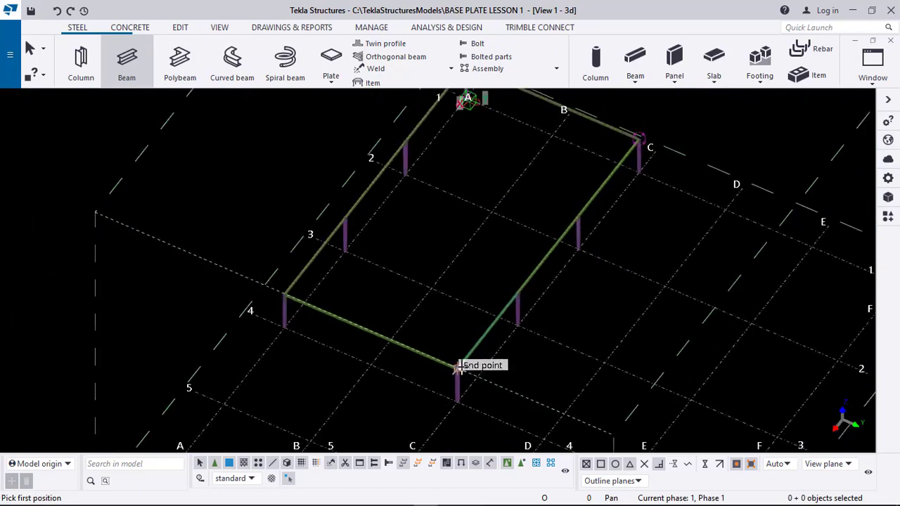
- Leave the beam command and examine the whole frame and the beam joint at the top of column A/2
ctrl+middle_drag(470, 370, 699, 273)
ctrl+middle_drag(536, 238, 360, 302)
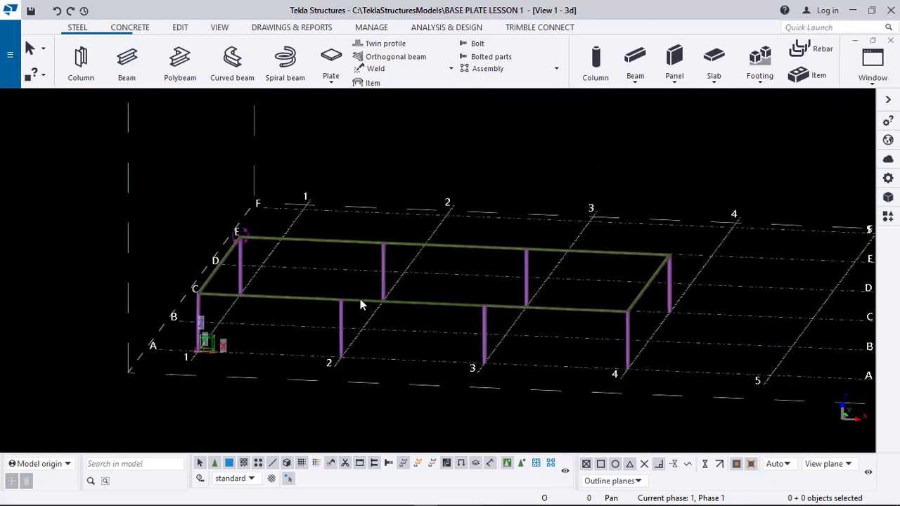
scroll(328, 306, up, 6)
scroll(327, 301, up, 8)
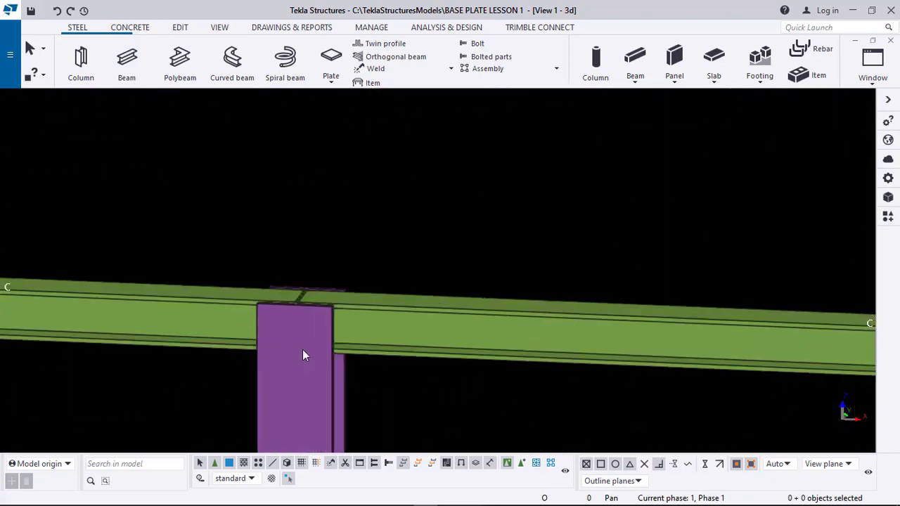
scroll(309, 262, down, 12)
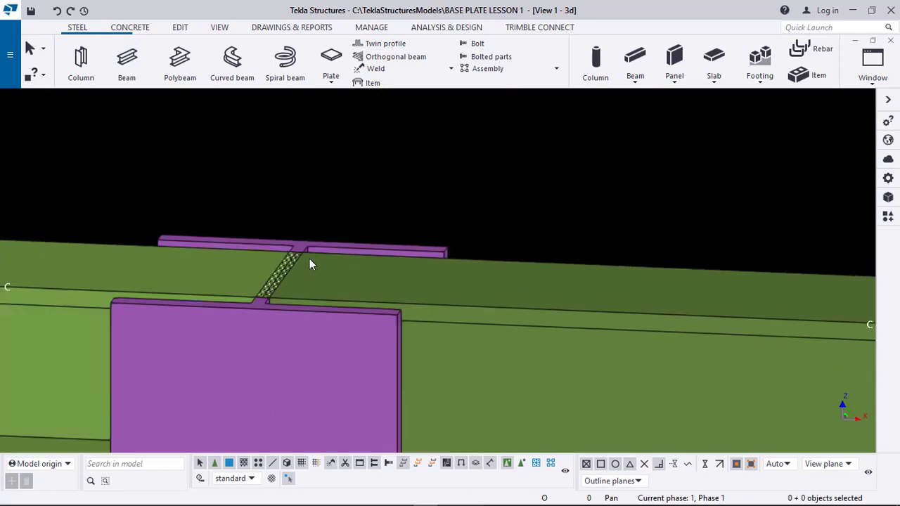
middle_drag(247, 298, 567, 303)
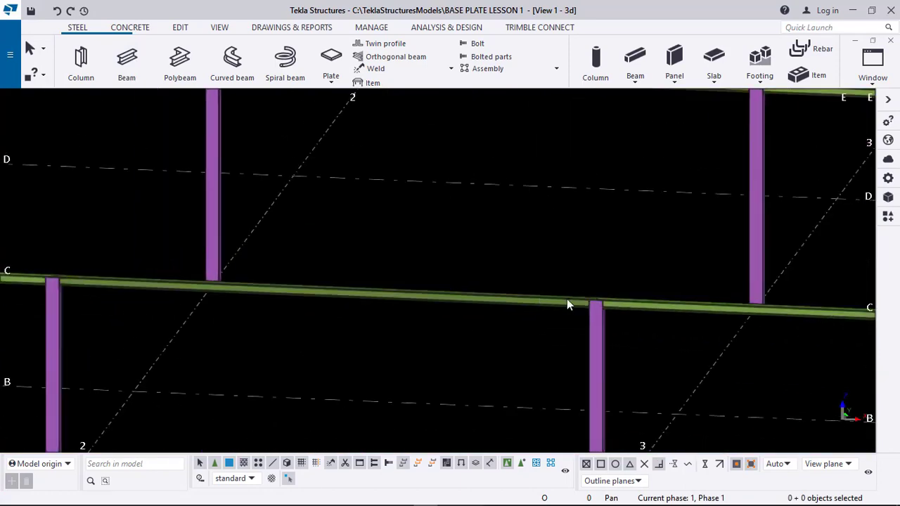
- Examine the column-top beam joints and the whole frame, and check the length of the beam on grid line 4
scroll(584, 297, up, 8)
scroll(535, 310, down, 12)
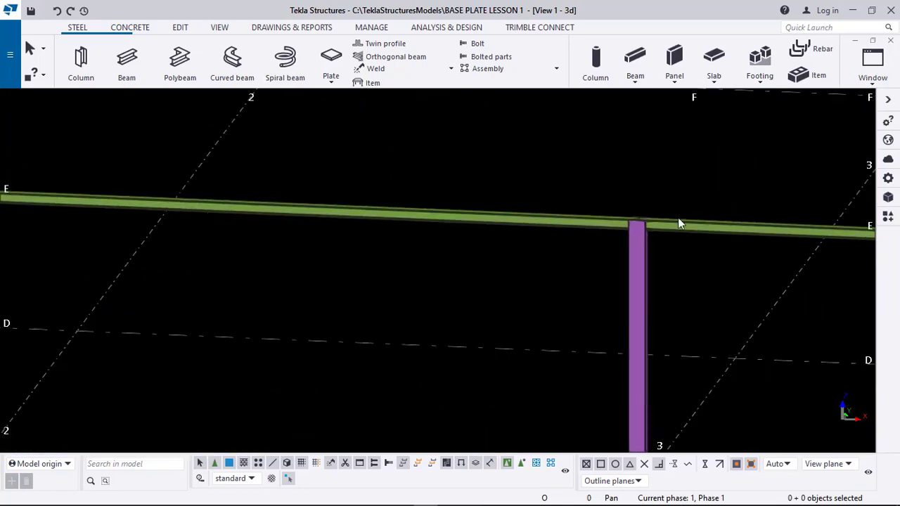
scroll(654, 218, up, 10)
scroll(631, 251, down, 10)
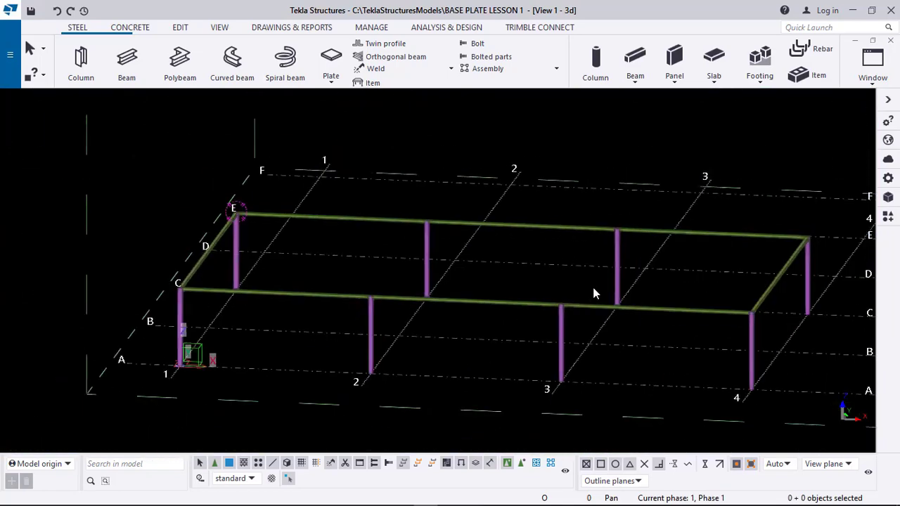
ctrl+middle_drag(594, 294, 389, 207)
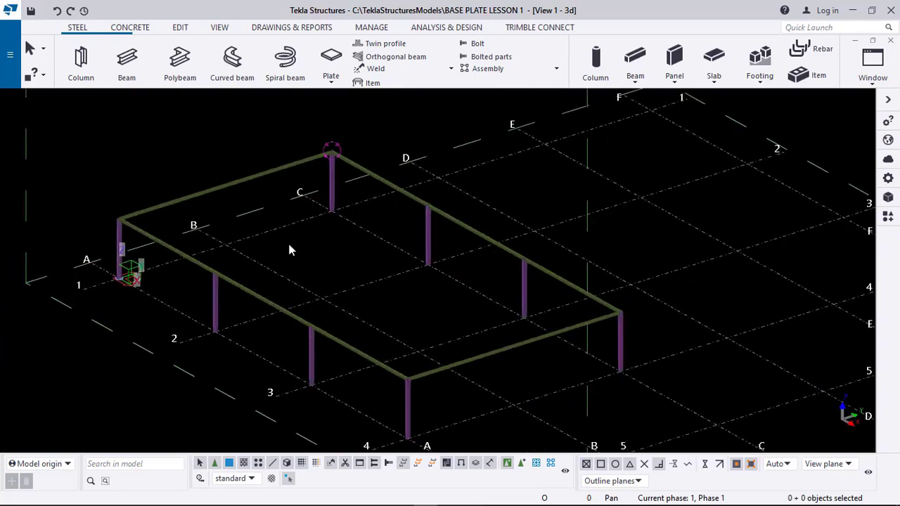
ctrl+middle_drag(291, 249, 306, 308)
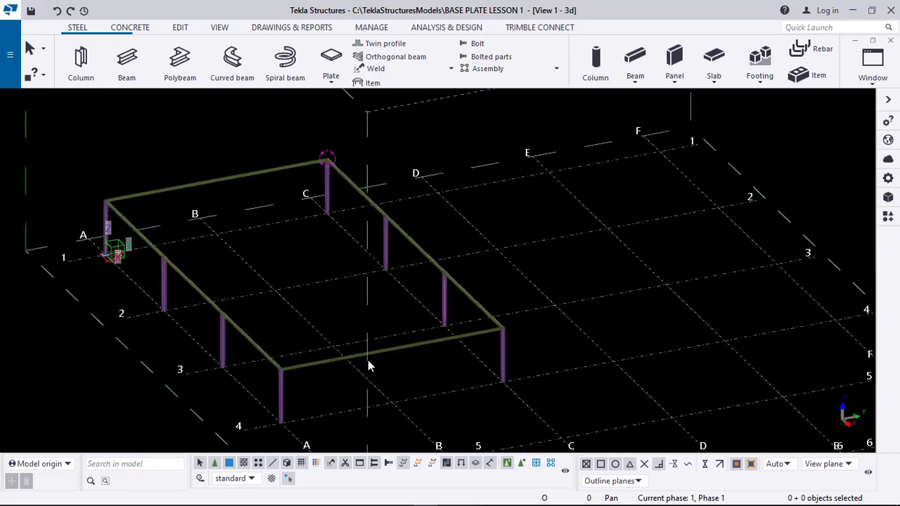
ctrl+middle_drag(368, 360, 313, 328)
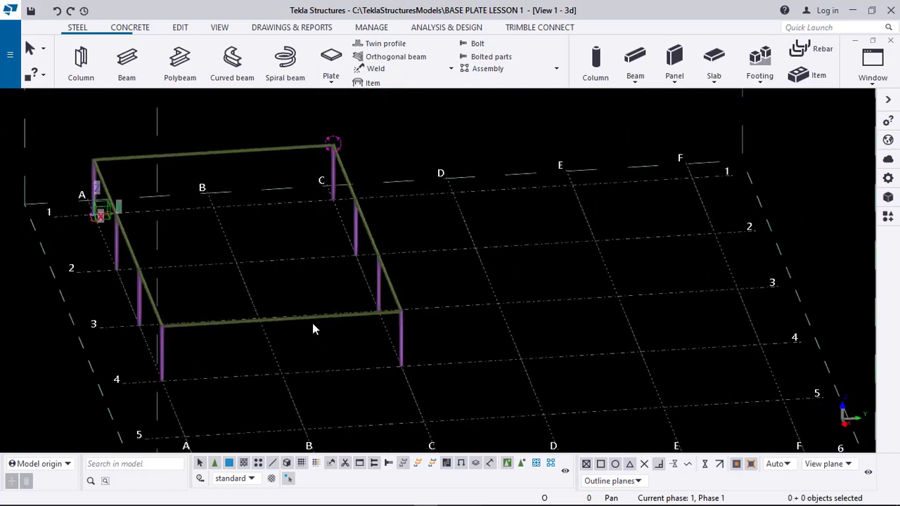
click(313, 322)
scroll(281, 320, up, 2)
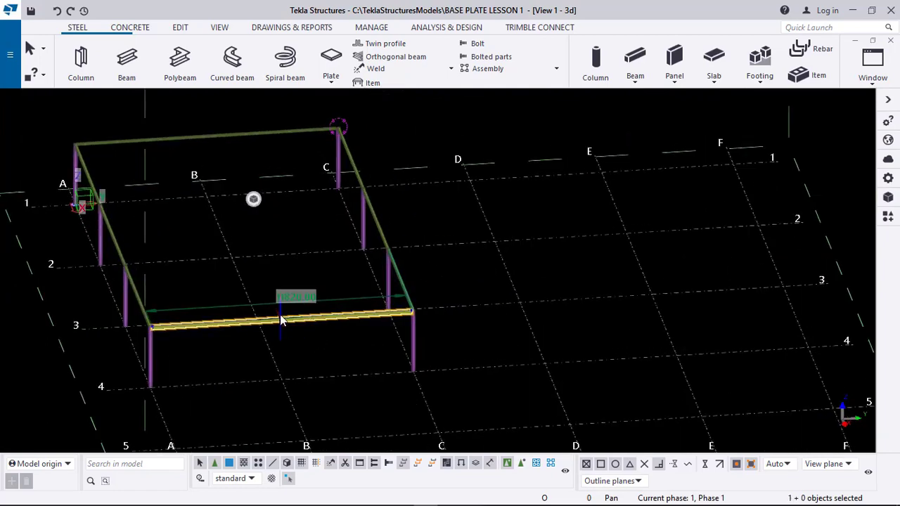
scroll(282, 315, up, 1)
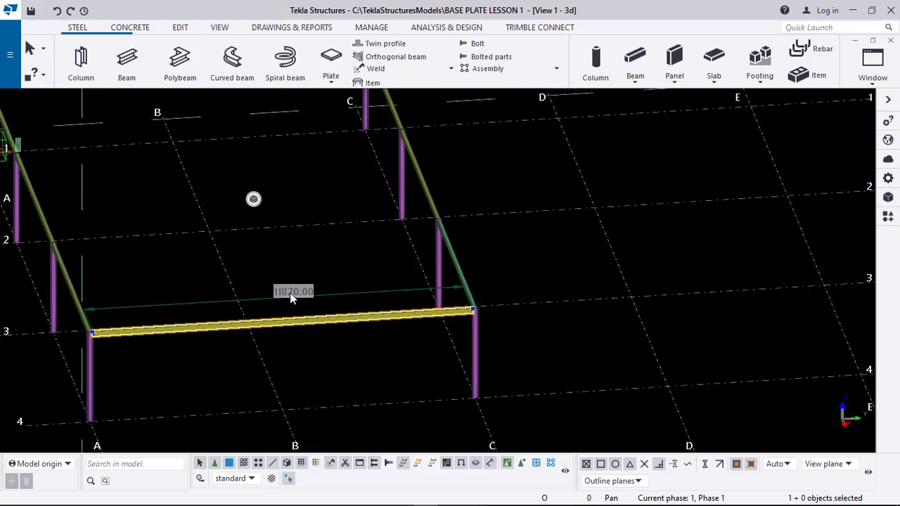
- Place two steel columns inside the frame at grid intersections B/2 and B/3 and end the column command
middle_drag(256, 326, 348, 387)
scroll(332, 330, down, 2)
ctrl+middle_drag(321, 359, 368, 308)
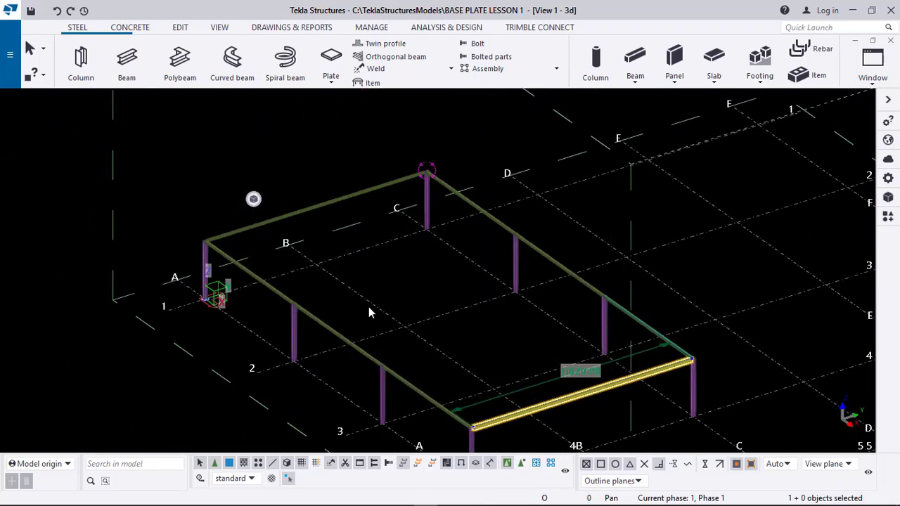
middle_drag(299, 297, 249, 322)
scroll(360, 343, up, 3)
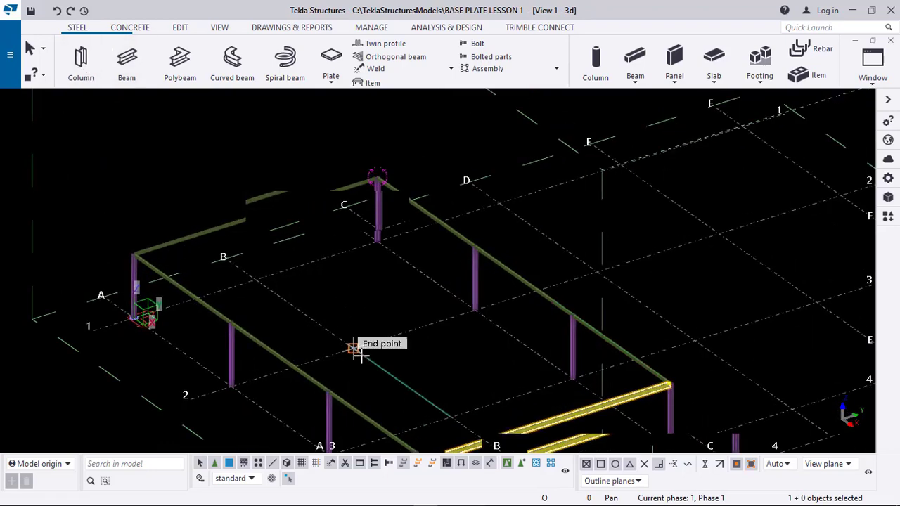
click(357, 345)
scroll(373, 295, down, 4)
scroll(490, 342, up, 1)
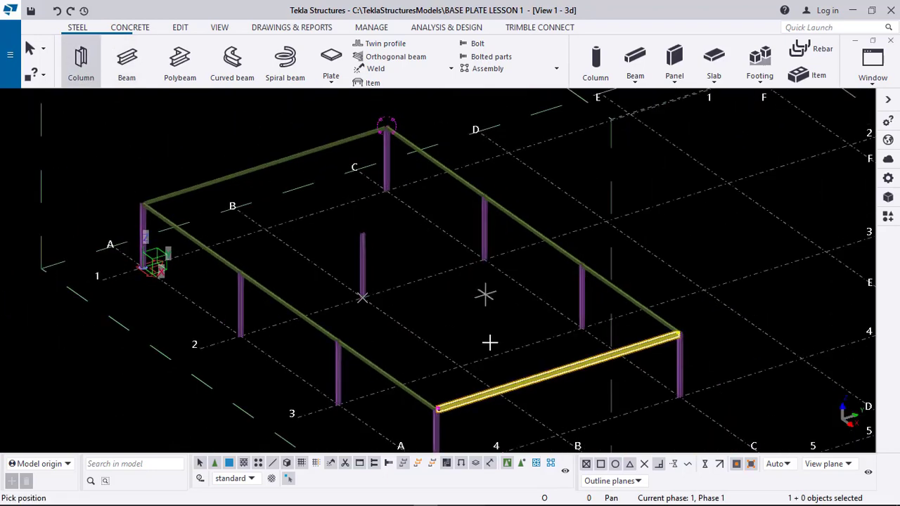
middle_drag(467, 382, 520, 391)
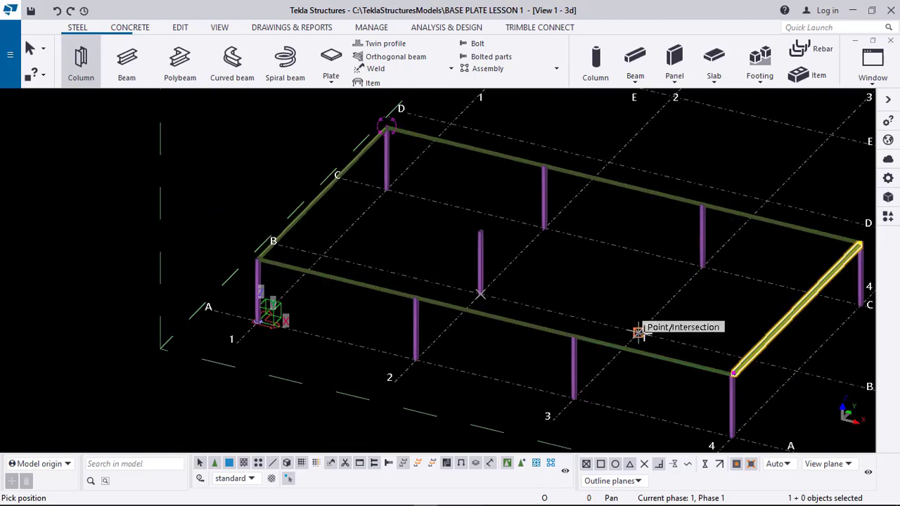
click(645, 332)
middle_drag(644, 333, 516, 337)
key(Escape)
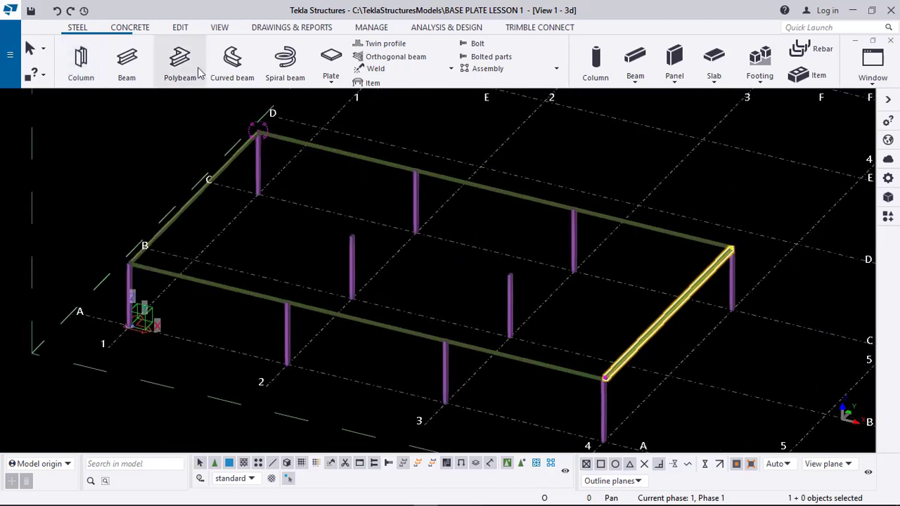
- Model a steel beam along grid line 2 between the facing flanges' top-edge midpoints of columns C/2 and B/2
scroll(383, 261, down, 1)
middle_drag(283, 139, 274, 153)
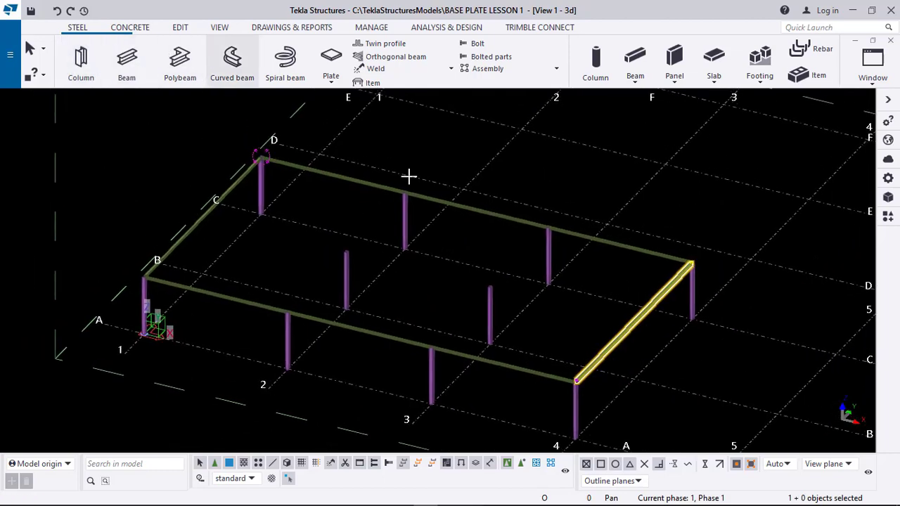
scroll(405, 188, up, 15)
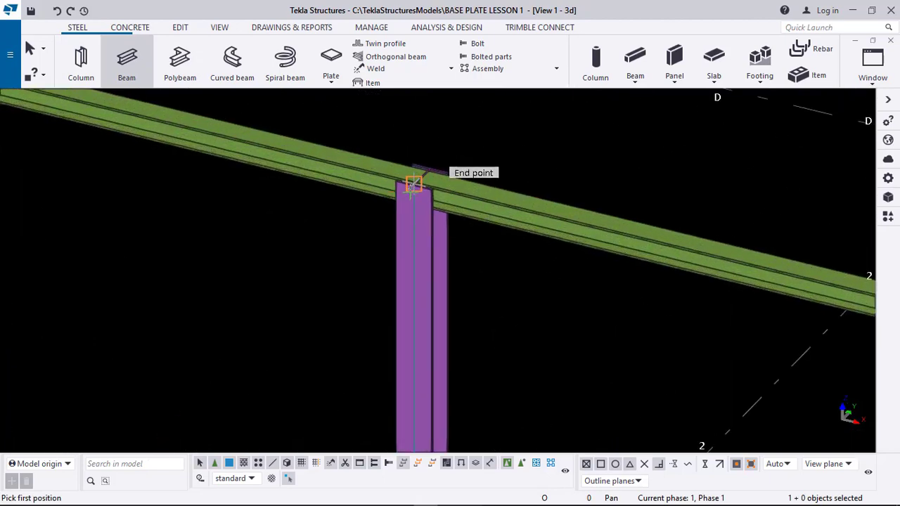
scroll(413, 184, up, 8)
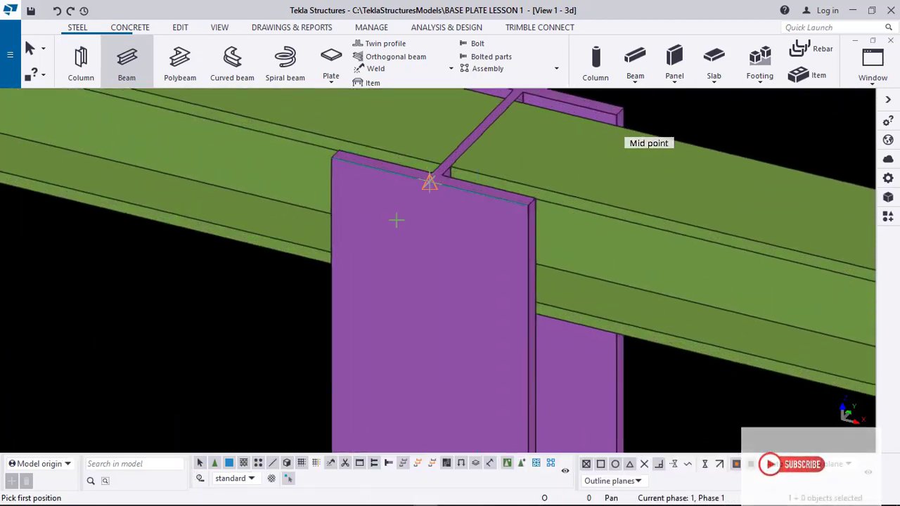
click(397, 221)
scroll(395, 219, down, 15)
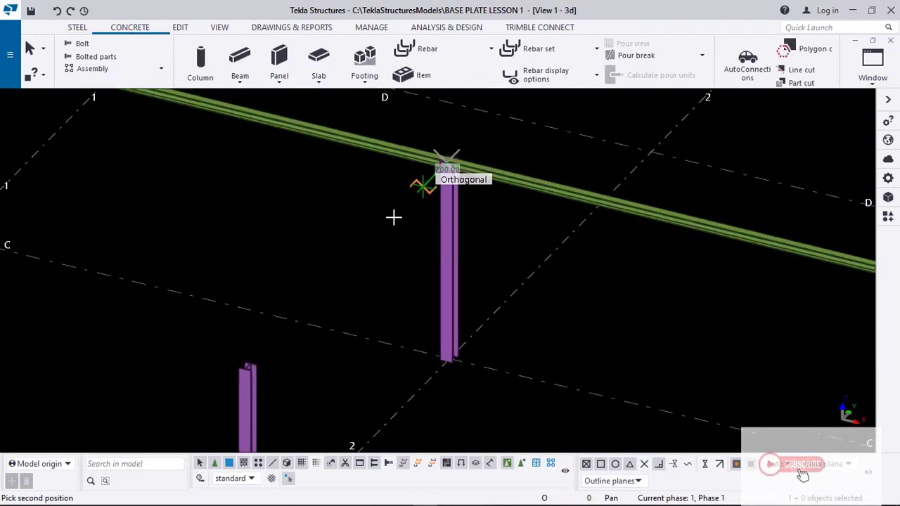
scroll(288, 317, up, 10)
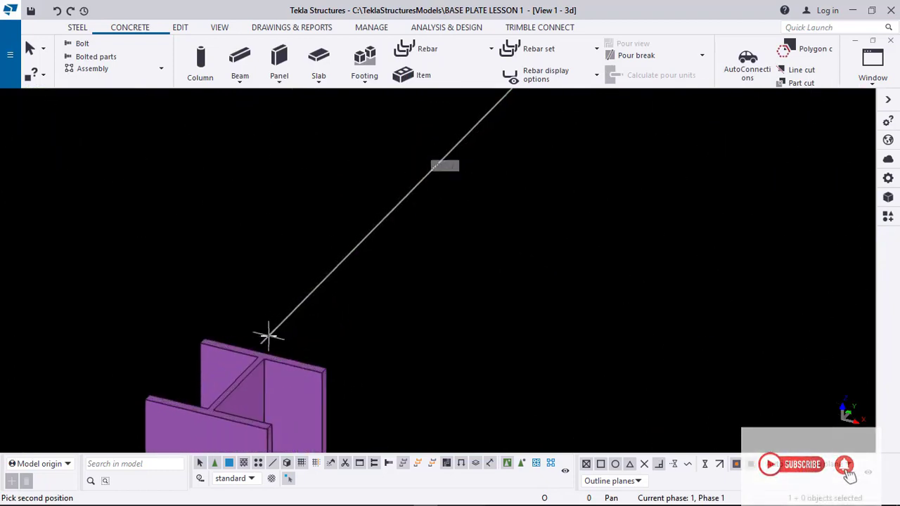
scroll(268, 338, up, 2)
click(372, 293)
- Model a steel beam along grid line 2 between the facing flanges' top-edge midpoints of columns B/2 and A/2
scroll(351, 309, up, 6)
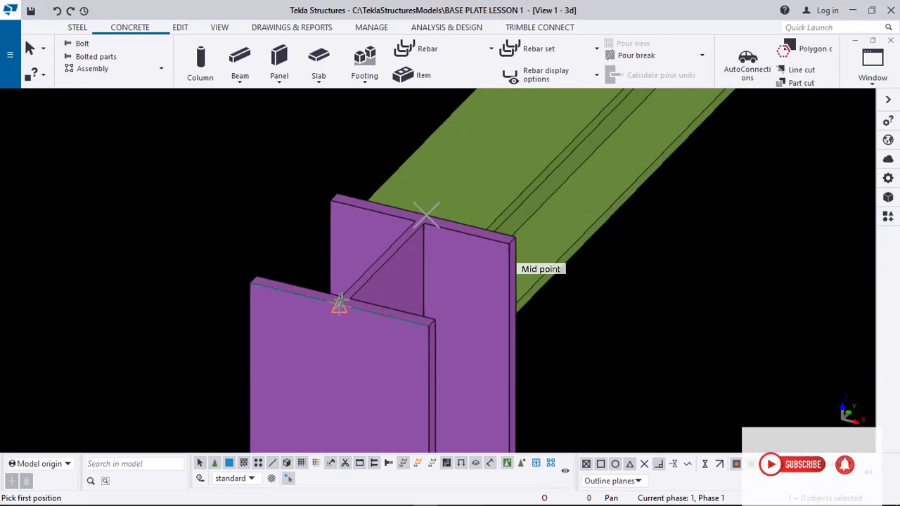
click(340, 304)
scroll(373, 225, down, 8)
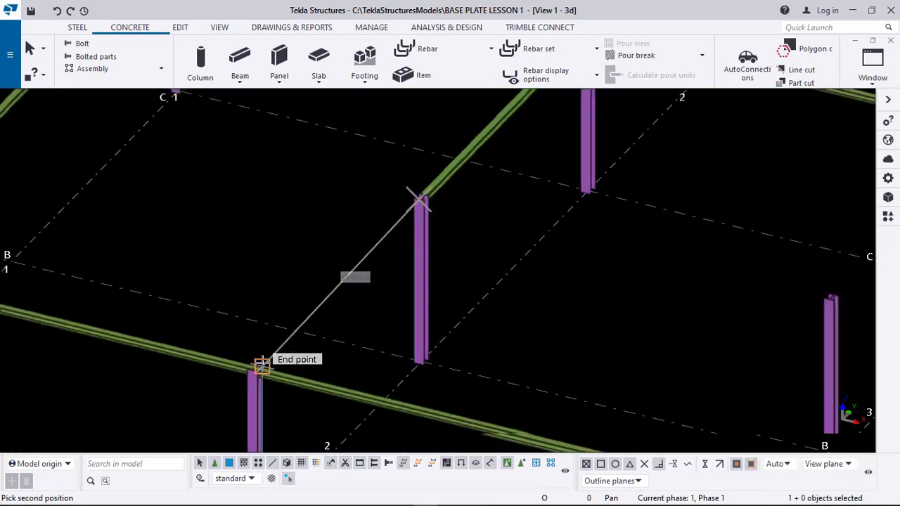
scroll(262, 365, up, 6)
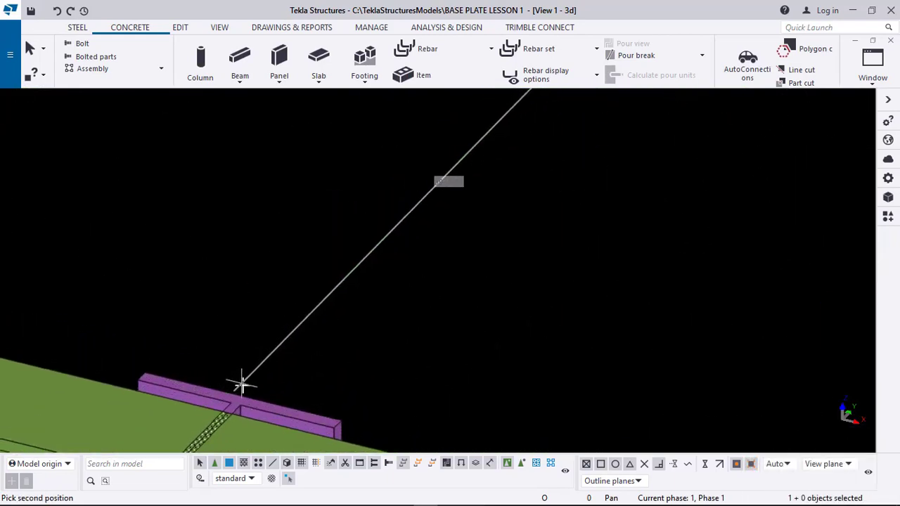
click(244, 395)
scroll(274, 282, up, 5)
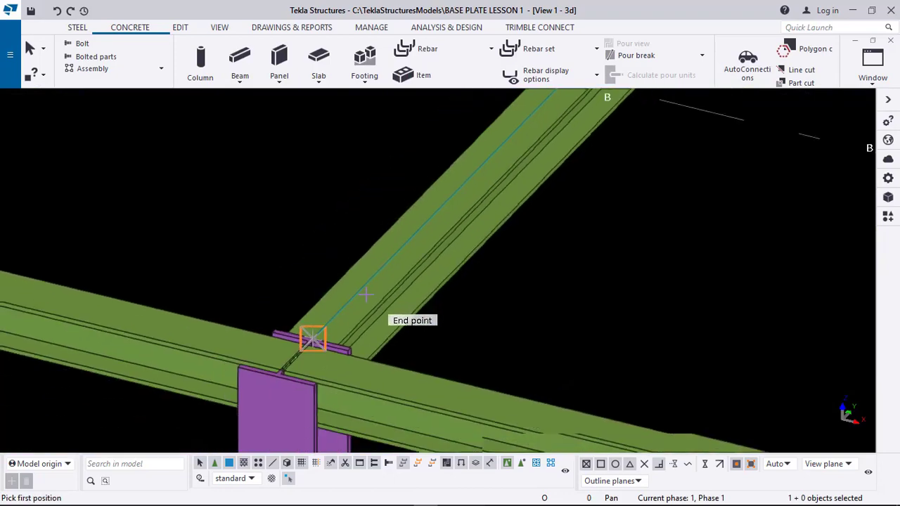
- Model a steel beam along grid line 3 between the facing flanges' top-edge midpoints of columns C/3 and B/3
scroll(275, 280, down, 14)
middle_drag(528, 263, 351, 327)
scroll(352, 327, down, 1)
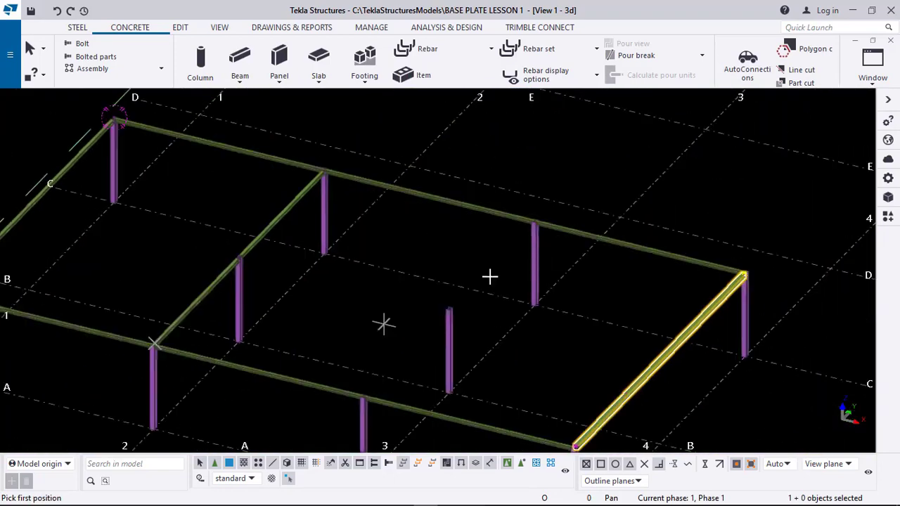
scroll(494, 264, up, 2)
scroll(531, 225, up, 10)
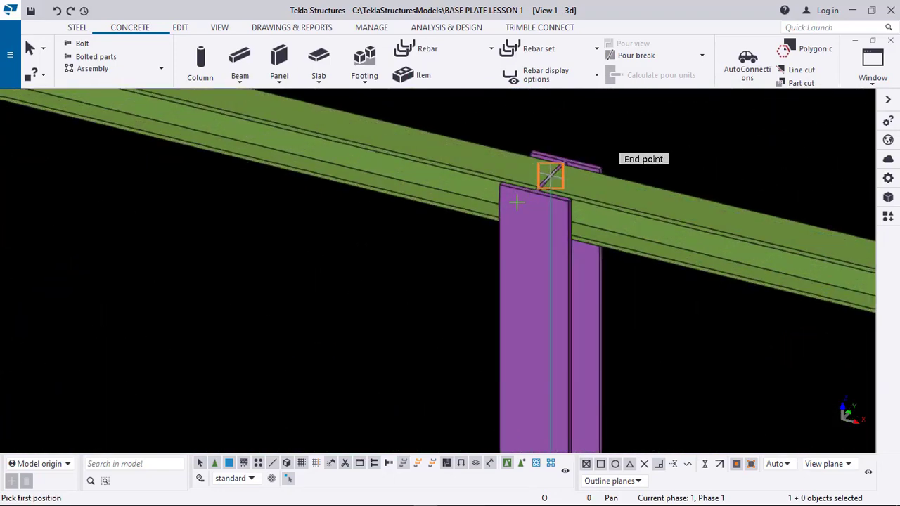
scroll(447, 217, down, 2)
scroll(548, 105, down, 4)
click(537, 134)
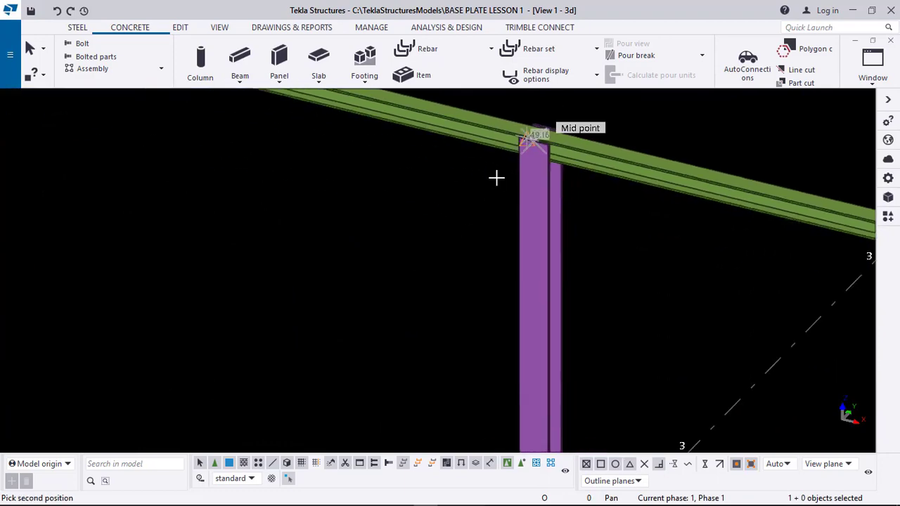
scroll(495, 178, down, 5)
scroll(363, 316, up, 2)
scroll(360, 315, up, 3)
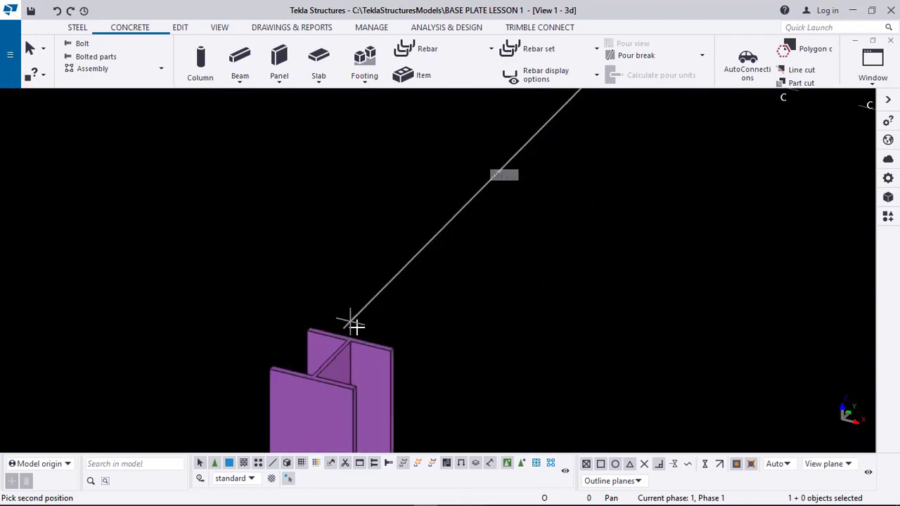
scroll(355, 327, up, 4)
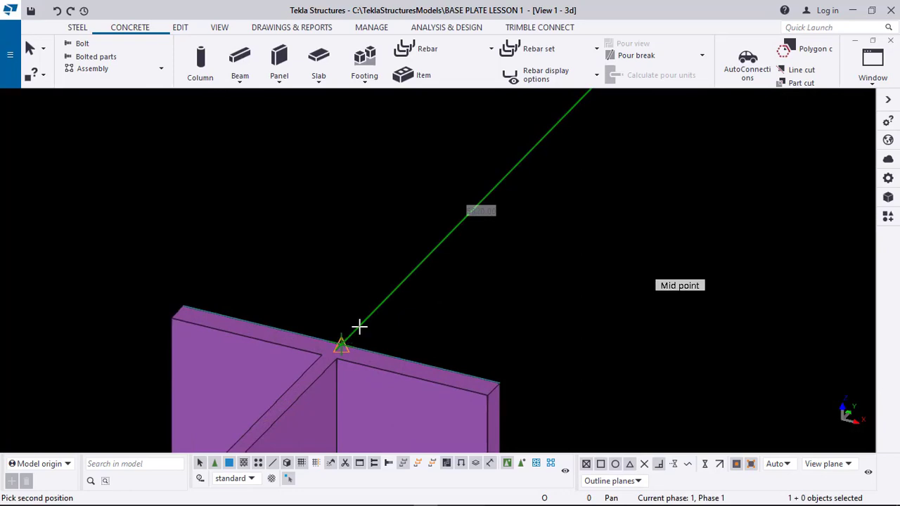
click(359, 326)
- Model a steel beam along grid line 3 between the facing flanges' top-edge midpoints of columns B/3 and A/3, and end the beam command
scroll(344, 341, down, 5)
scroll(427, 281, up, 2)
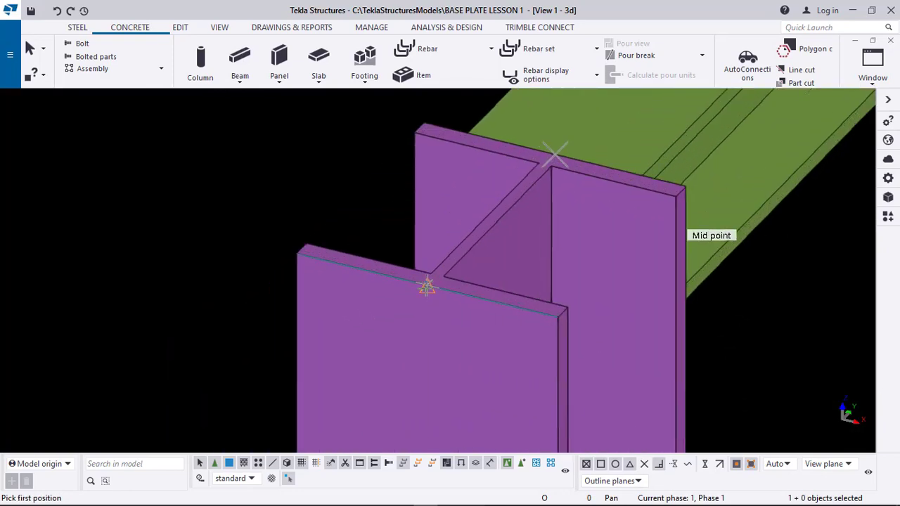
click(427, 285)
scroll(427, 285, down, 4)
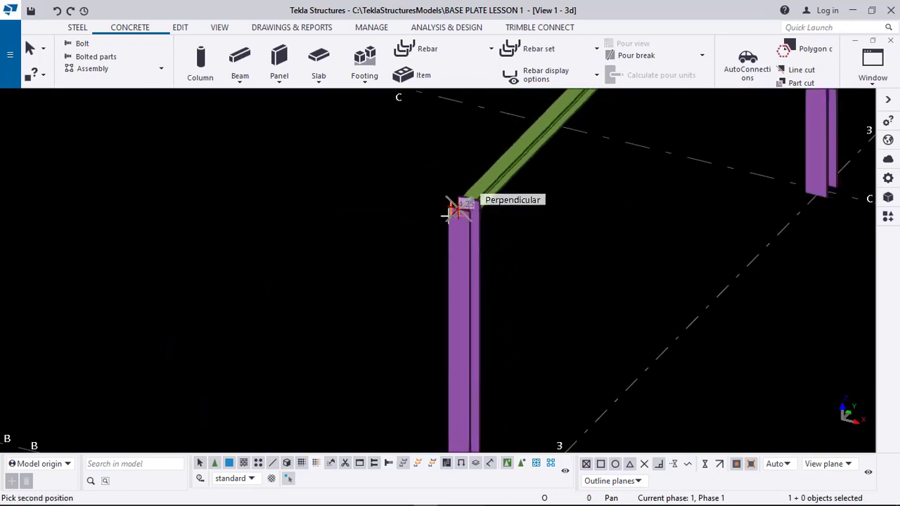
scroll(450, 211, down, 4)
scroll(327, 338, up, 5)
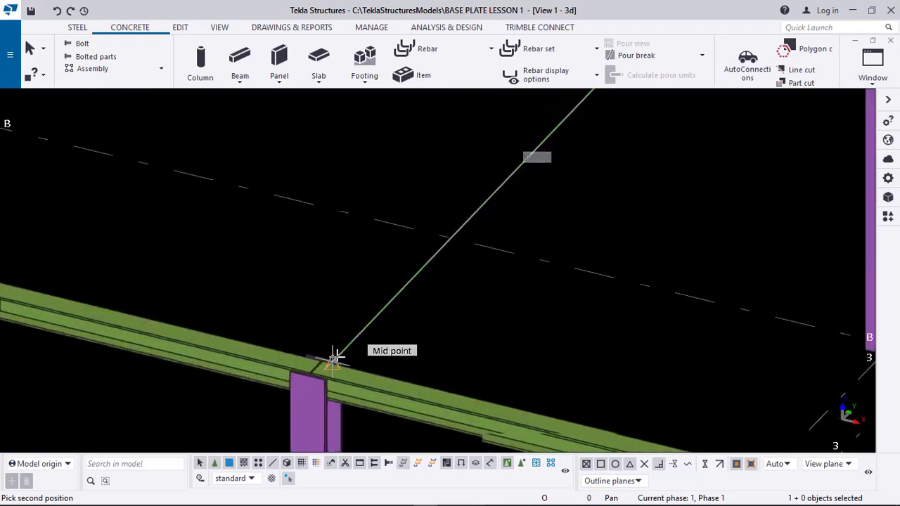
scroll(331, 355, up, 5)
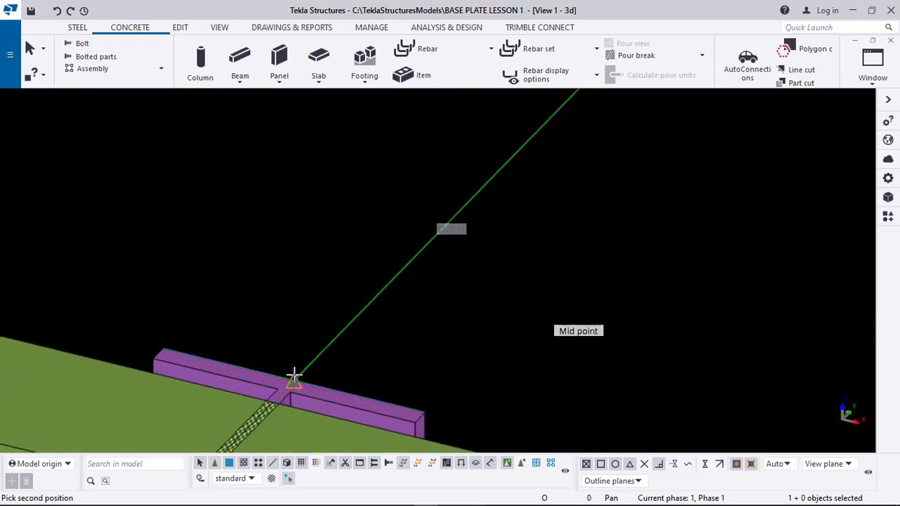
click(358, 322)
scroll(383, 305, down, 8)
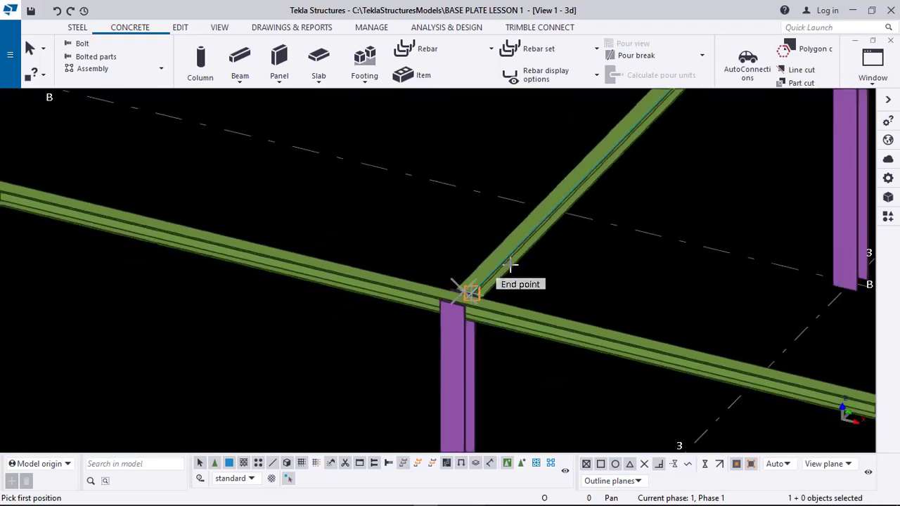
scroll(524, 264, down, 5)
middle_drag(542, 273, 450, 307)
ctrl+middle_drag(462, 339, 549, 334)
scroll(410, 282, up, 3)
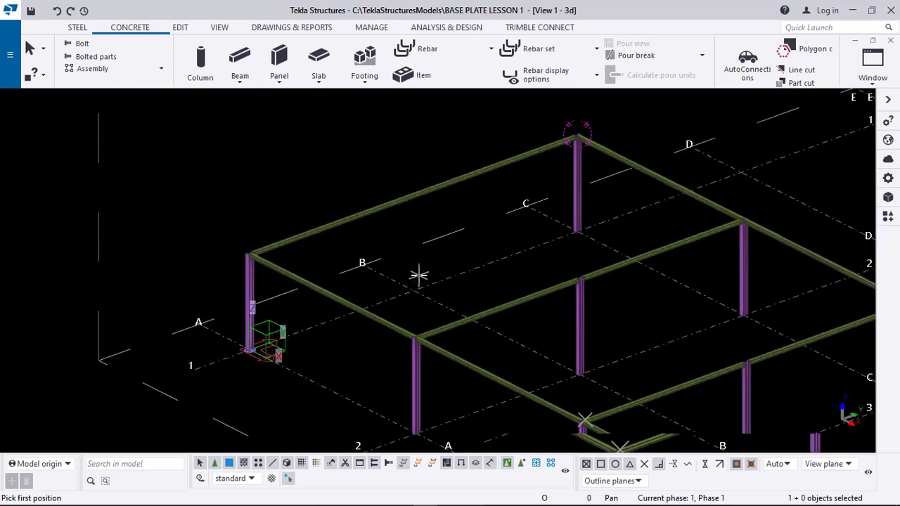
middle_drag(418, 275, 374, 313)
key(Escape)
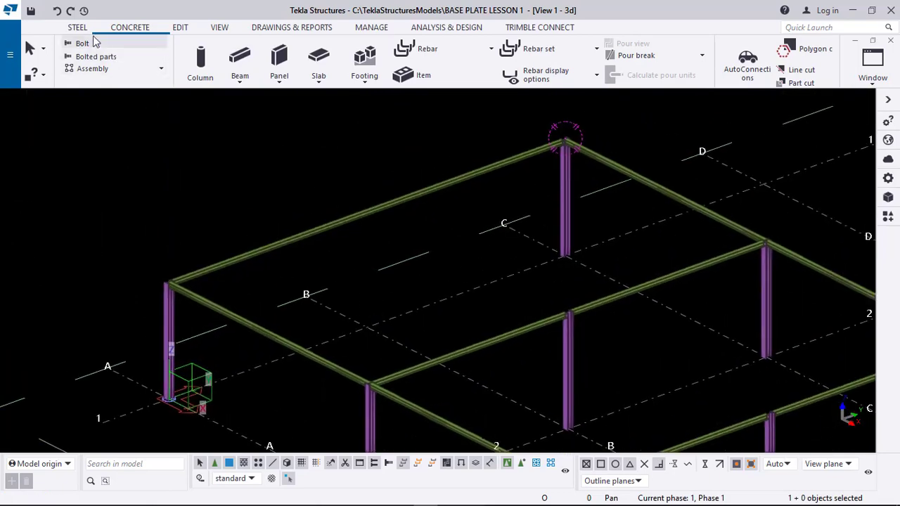
click(126, 64)
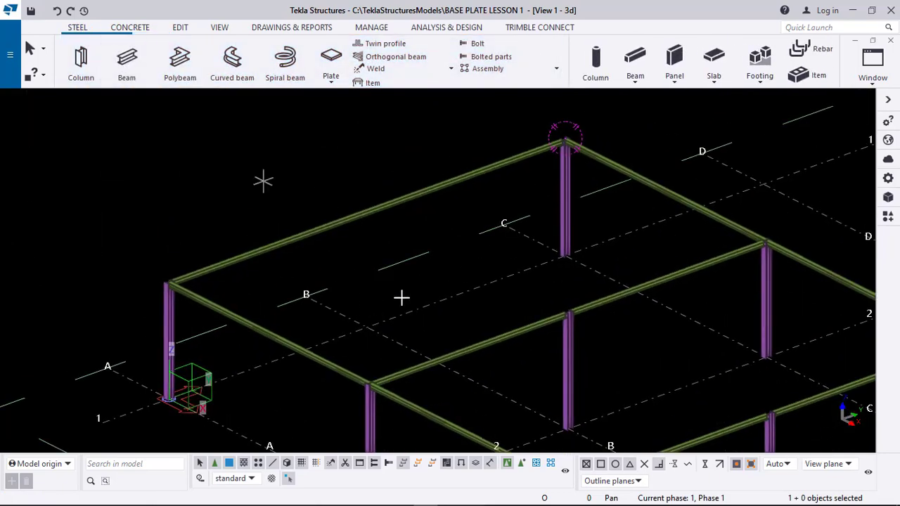
scroll(376, 310, up, 1)
scroll(366, 328, up, 1)
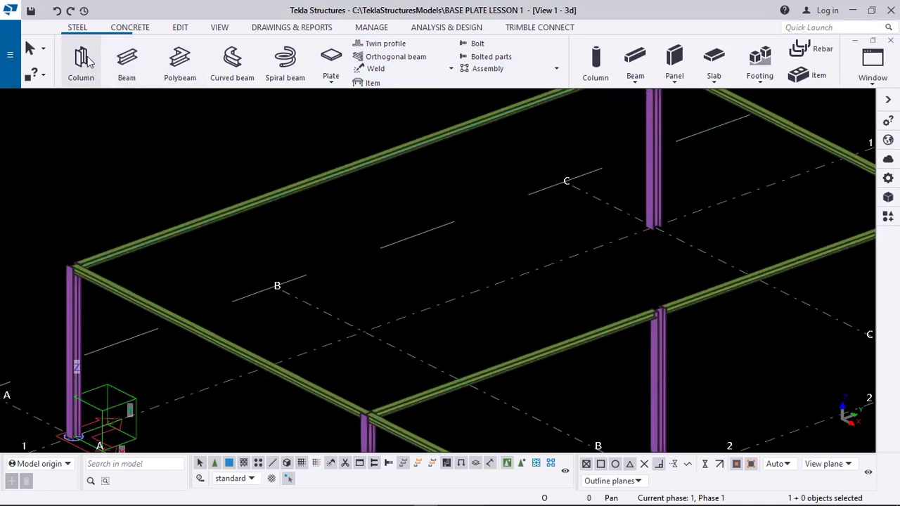
- Model a steel column at grid intersection B/1 and end the column command
scroll(376, 313, up, 1)
scroll(207, 243, down, 5)
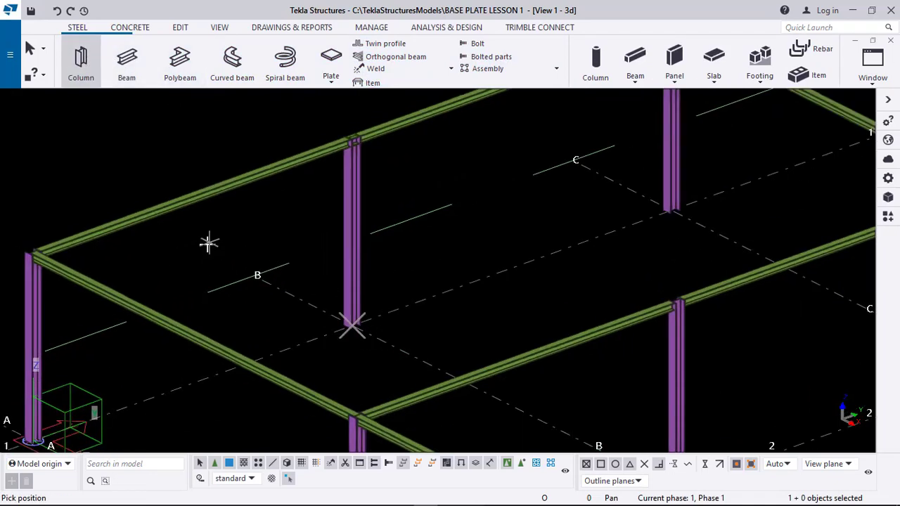
key(Escape)
- Delete the full-length beam along grid line 1 between columns A/1 and C/1
middle_drag(241, 160, 352, 263)
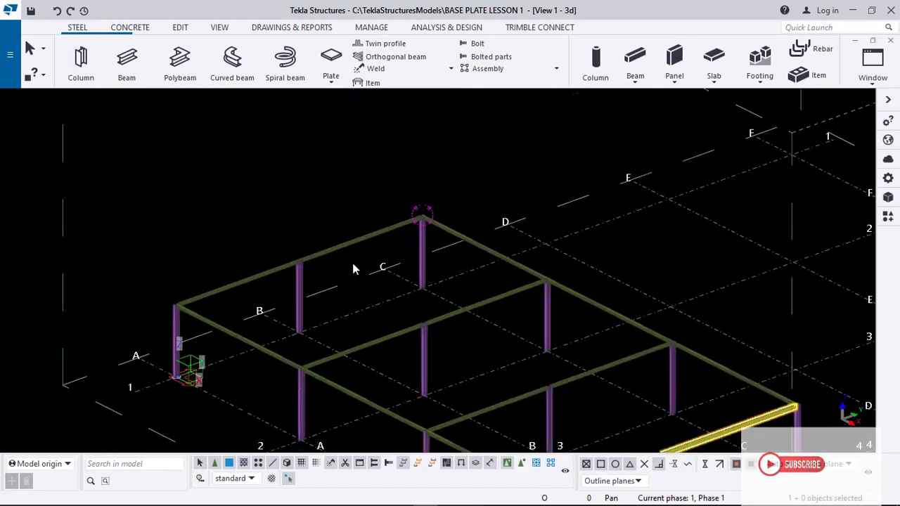
click(339, 247)
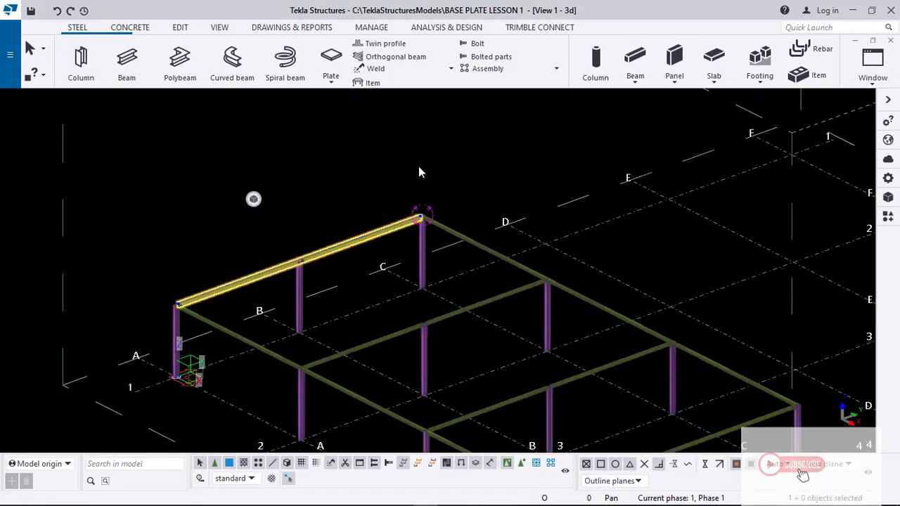
key(Delete)
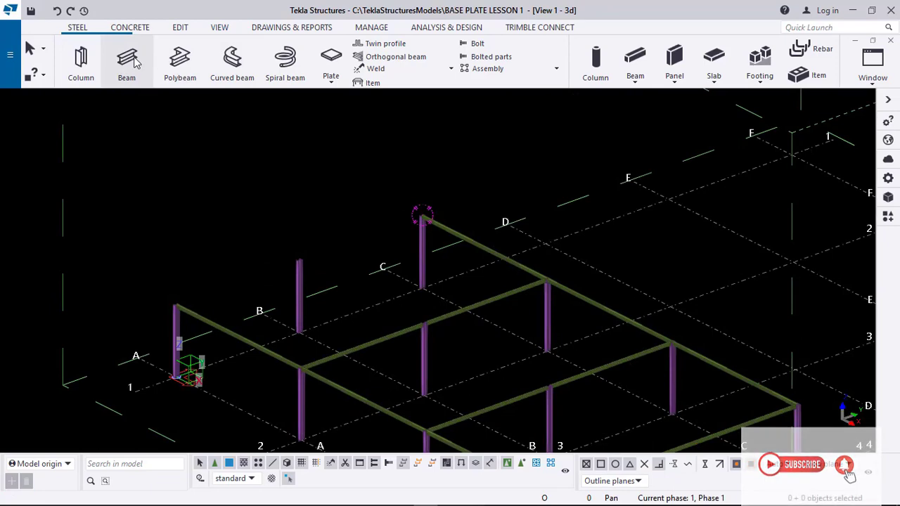
- Model a steel beam along grid line 1 between the facing flanges' top-edge midpoints of columns C/1 and B/1
scroll(412, 209, up, 10)
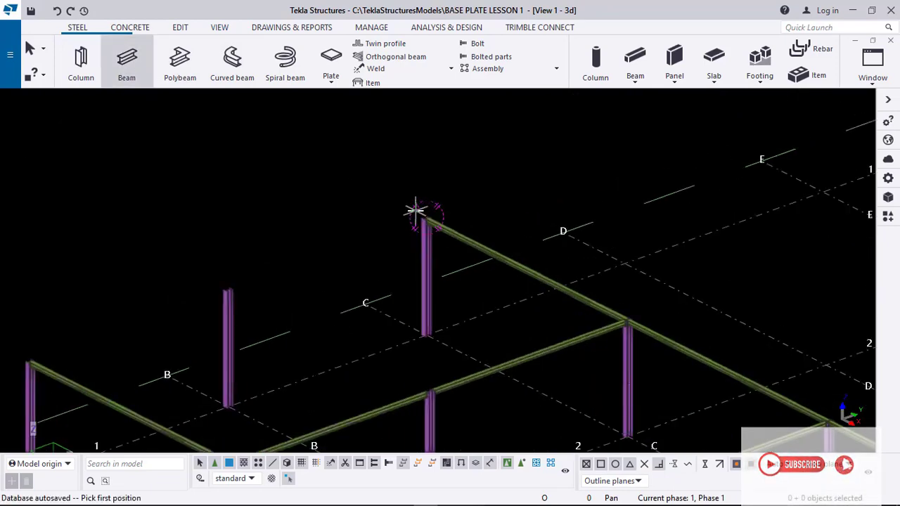
scroll(452, 183, up, 5)
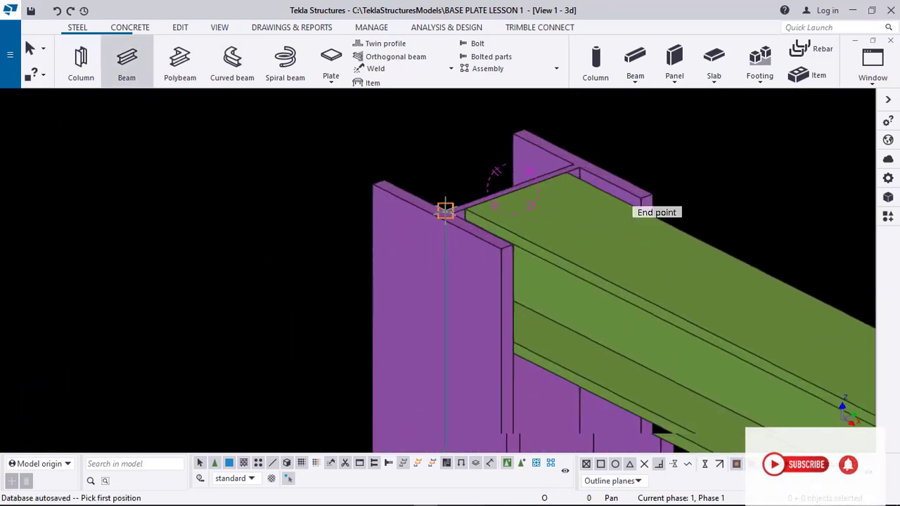
click(444, 223)
scroll(579, 159, down, 10)
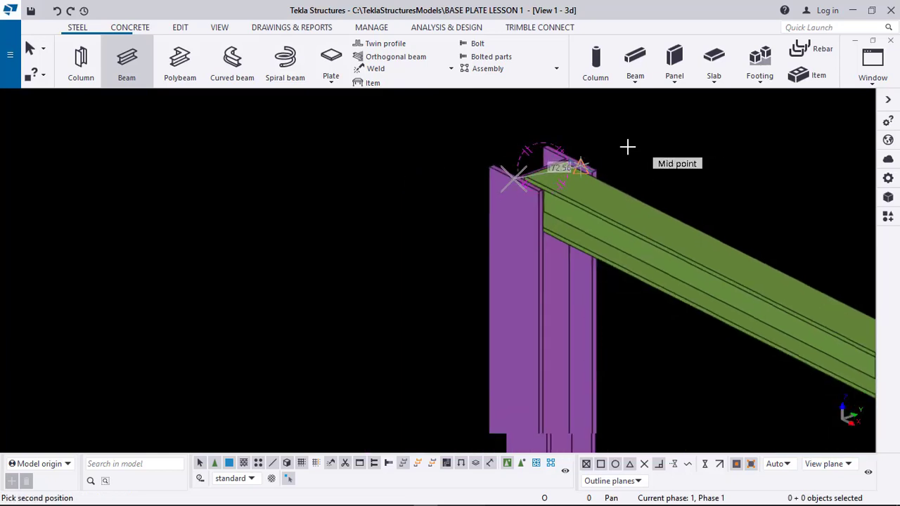
scroll(298, 224, up, 3)
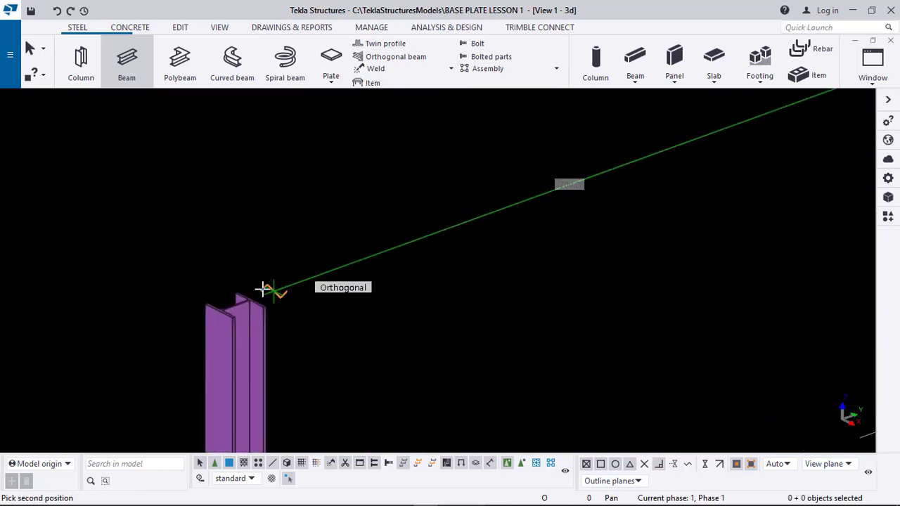
scroll(262, 289, up, 3)
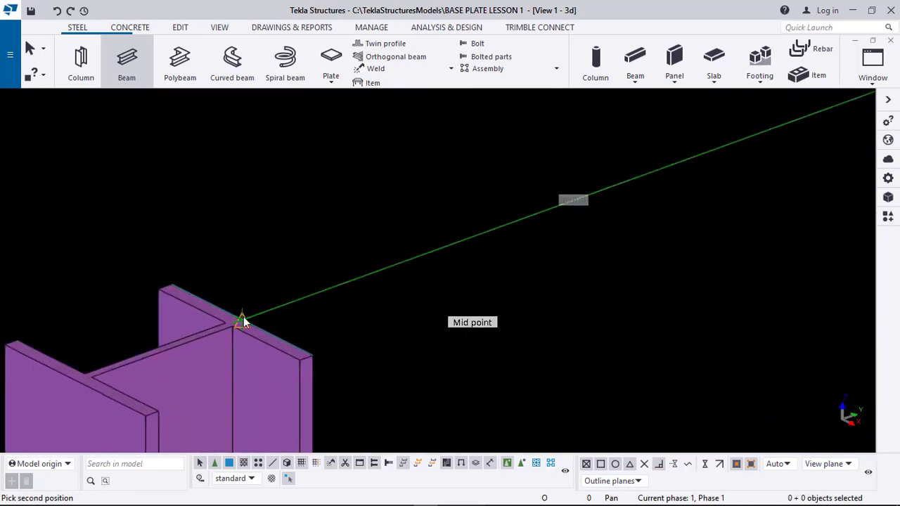
click(241, 322)
- Model a steel beam along grid line 1 between the facing flanges' top-edge midpoints of columns B/1 and A/1
scroll(218, 338, up, 4)
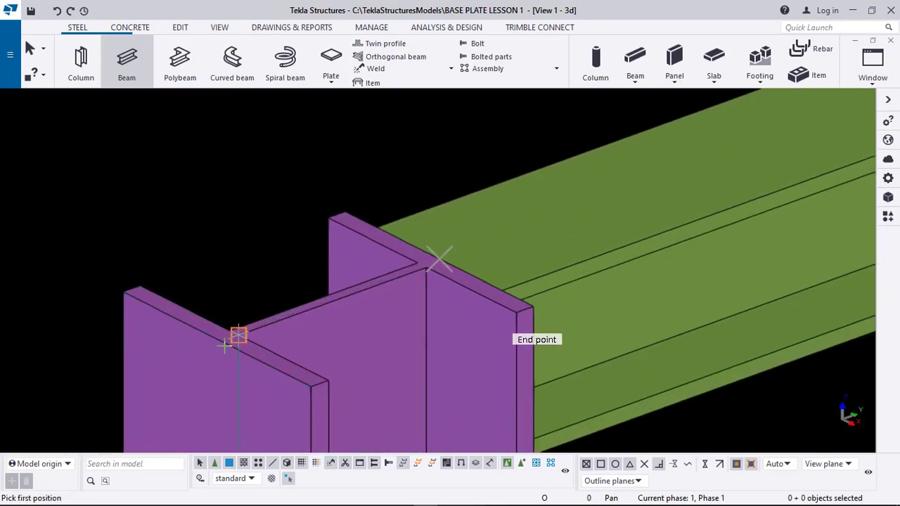
click(298, 321)
scroll(557, 126, down, 8)
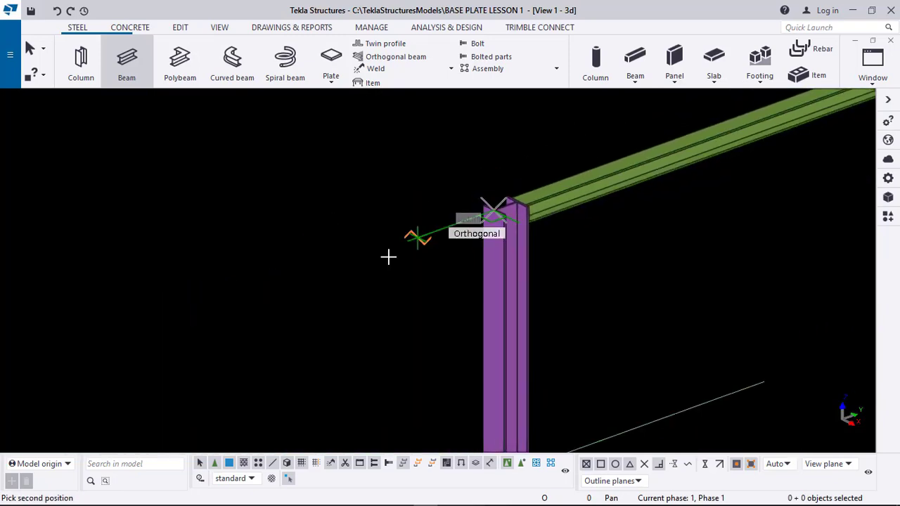
middle_drag(254, 310, 491, 258)
scroll(221, 357, up, 7)
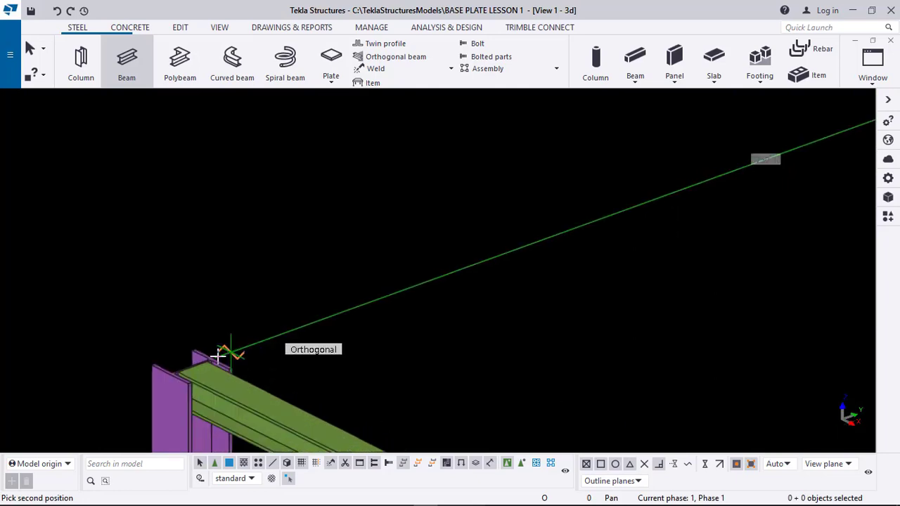
scroll(198, 361, up, 2)
click(195, 366)
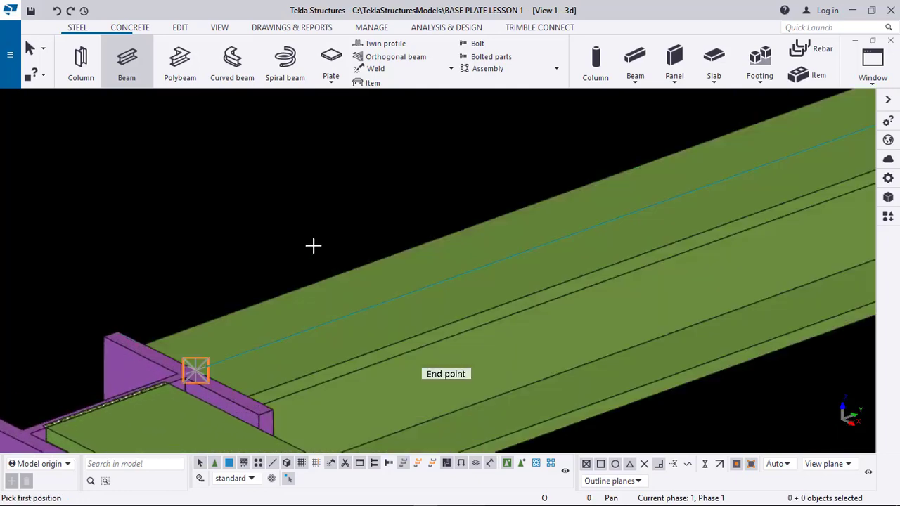
- Delete the full-length beam along grid line 4 and model a steel column at grid intersection B/4
scroll(312, 211, down, 5)
scroll(242, 203, down, 3)
middle_drag(533, 235, 293, 230)
scroll(293, 230, down, 2)
middle_drag(519, 283, 347, 165)
scroll(347, 165, down, 1)
middle_drag(566, 285, 469, 282)
scroll(470, 285, up, 1)
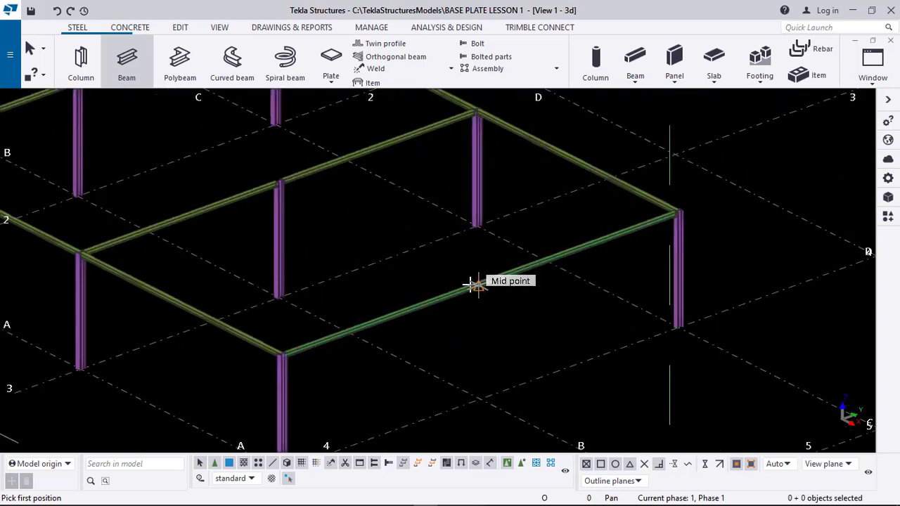
key(Escape)
scroll(479, 283, up, 2)
click(478, 283)
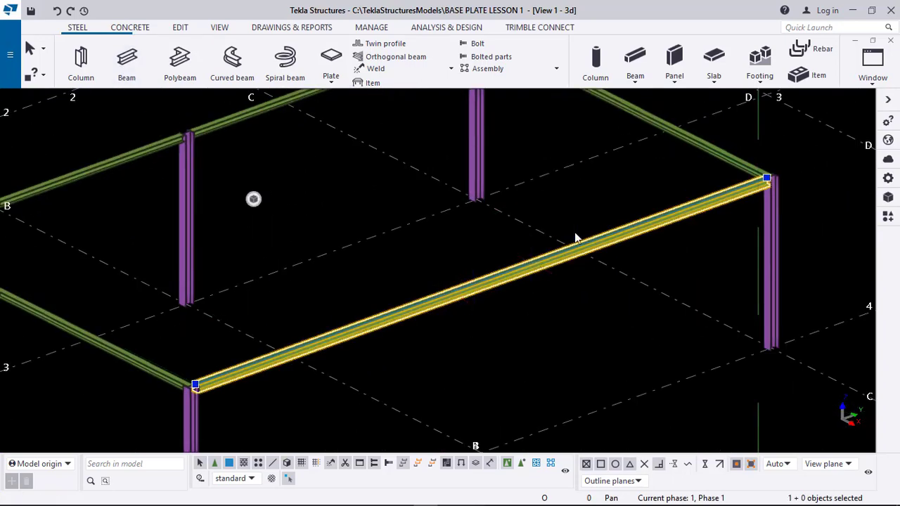
key(Delete)
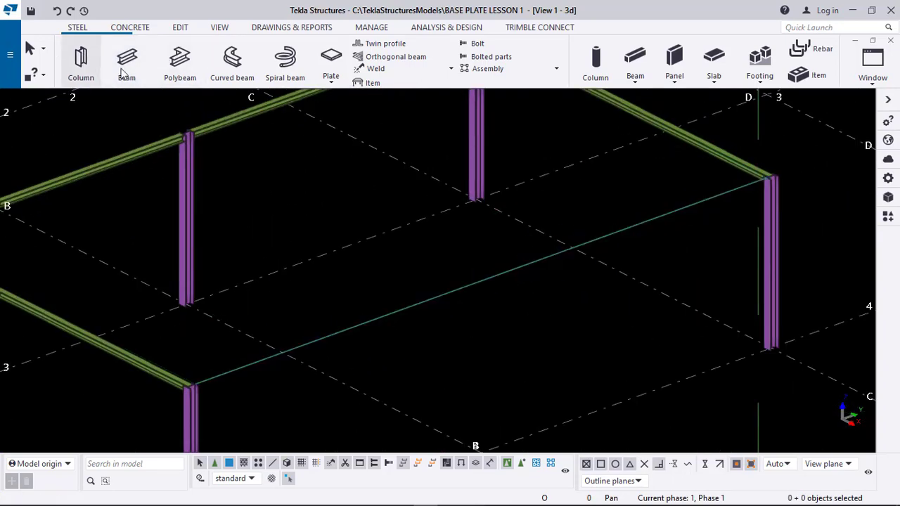
scroll(523, 294, down, 2)
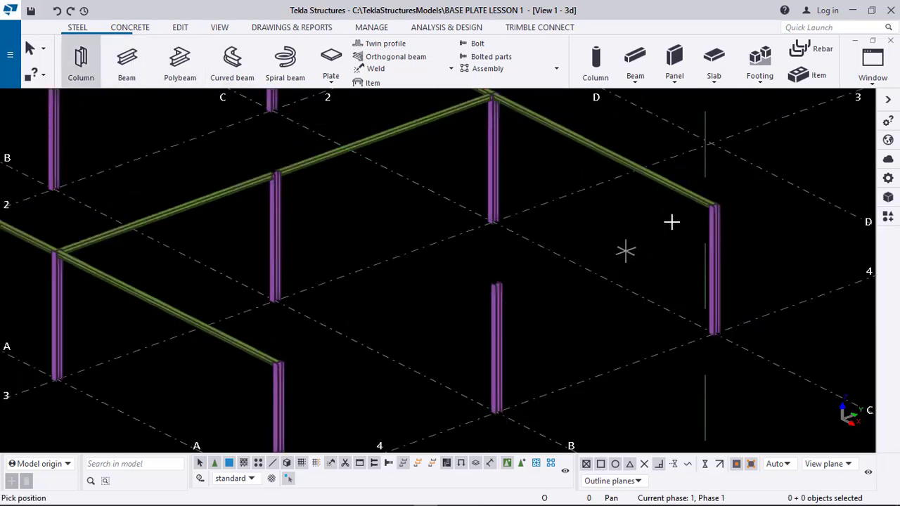
- Model a steel beam along grid line 4 between the facing flanges' top-edge midpoints of columns C/4 and B/4
scroll(709, 206, up, 9)
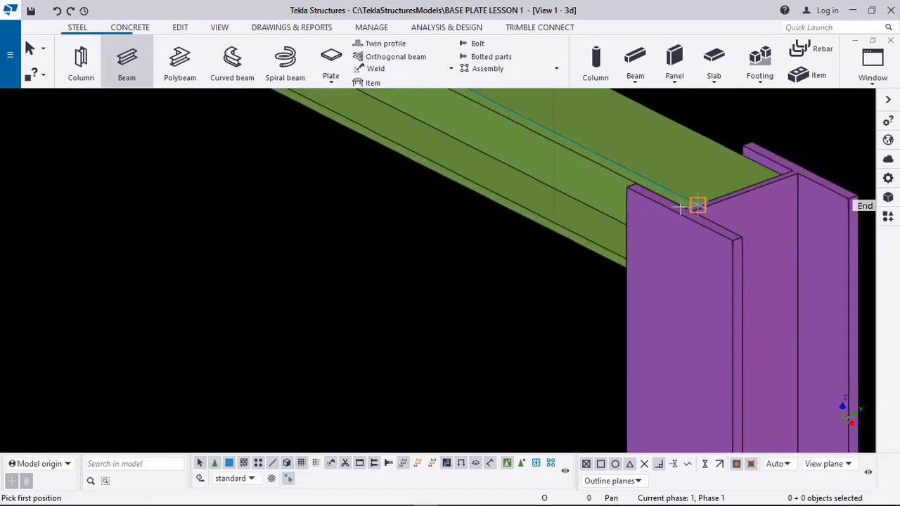
scroll(680, 208, up, 1)
click(680, 216)
scroll(692, 229, down, 7)
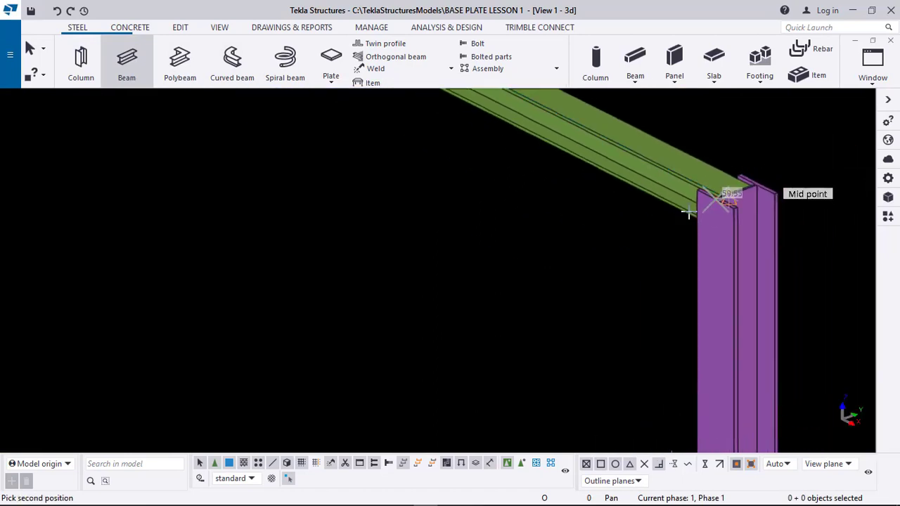
middle_drag(387, 309, 702, 171)
scroll(365, 304, up, 8)
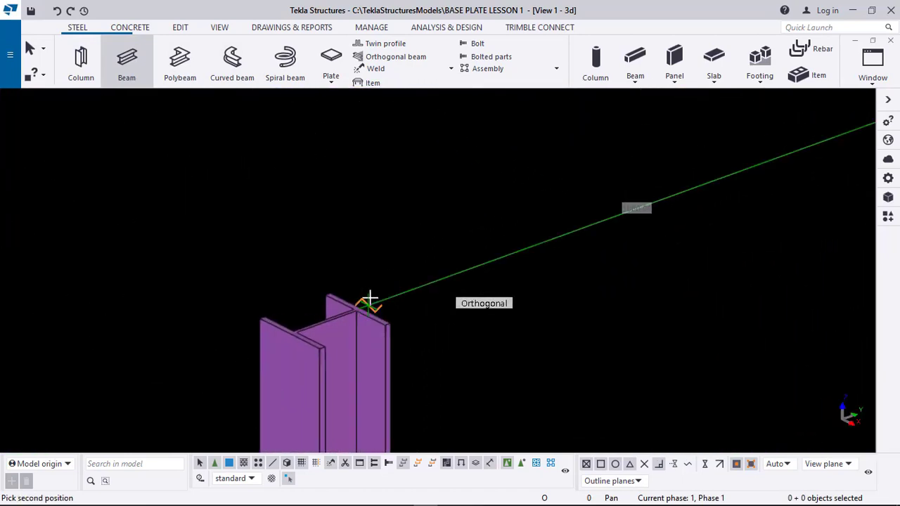
click(346, 313)
- Model a steel beam along grid line 4 between the facing flanges' top-edge midpoints of columns B/4 and A/4
scroll(591, 266, down, 2)
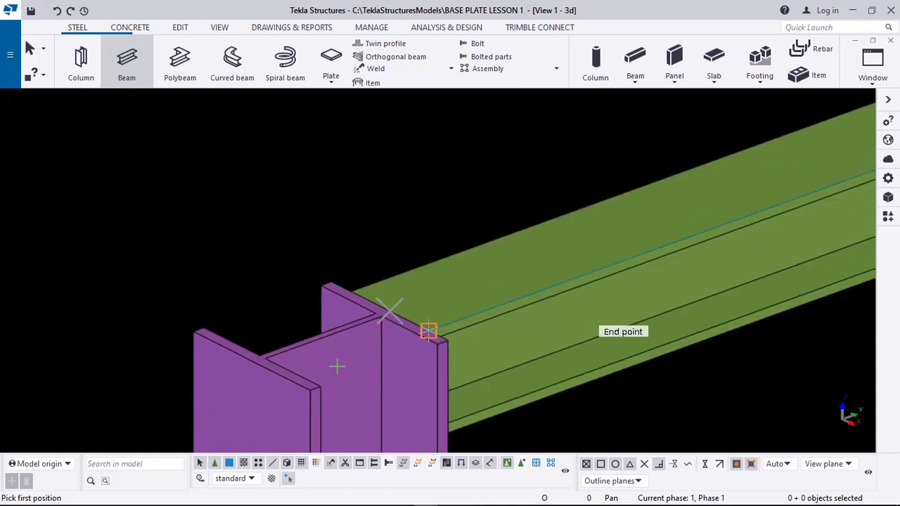
scroll(307, 367, up, 3)
scroll(239, 360, up, 1)
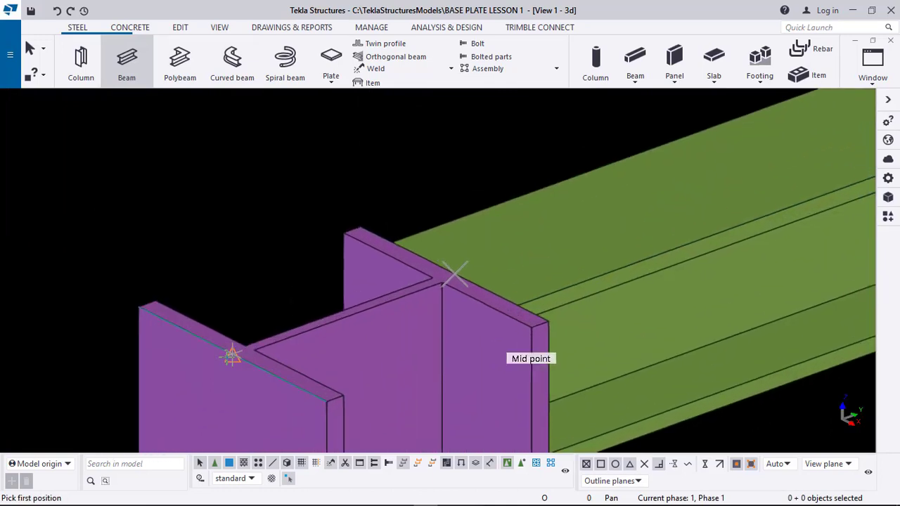
scroll(601, 197, down, 8)
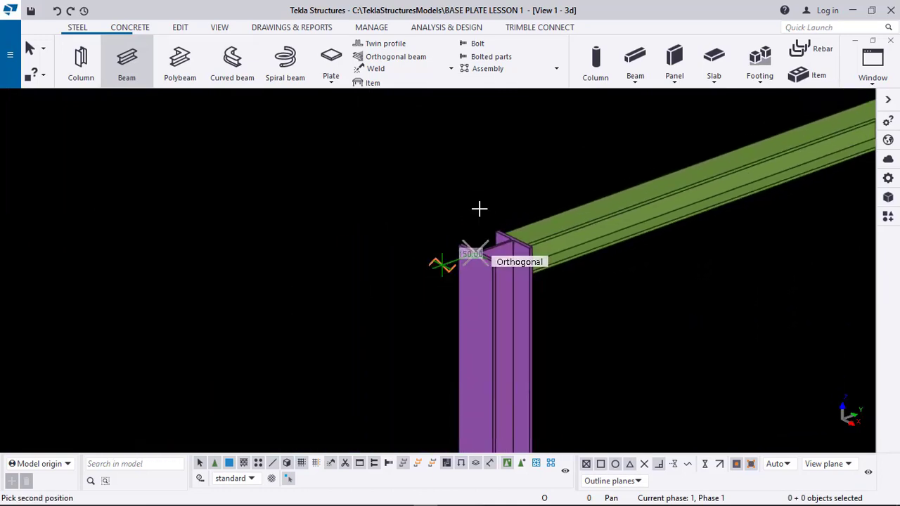
scroll(486, 229, down, 2)
scroll(109, 360, up, 5)
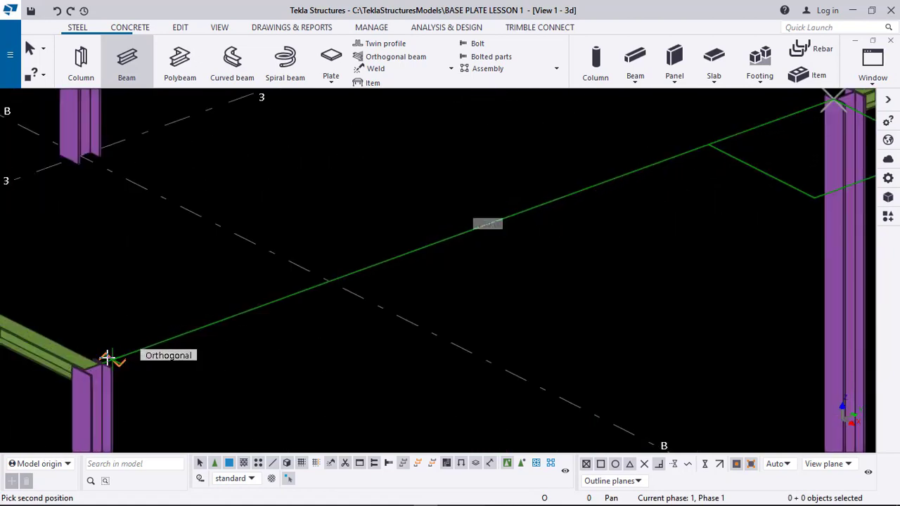
scroll(97, 360, up, 2)
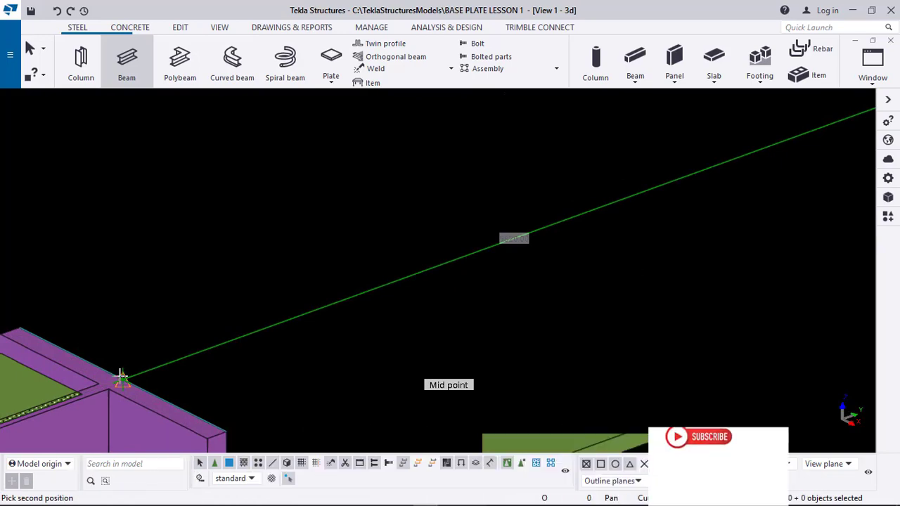
click(121, 378)
scroll(401, 307, down, 4)
scroll(457, 294, down, 8)
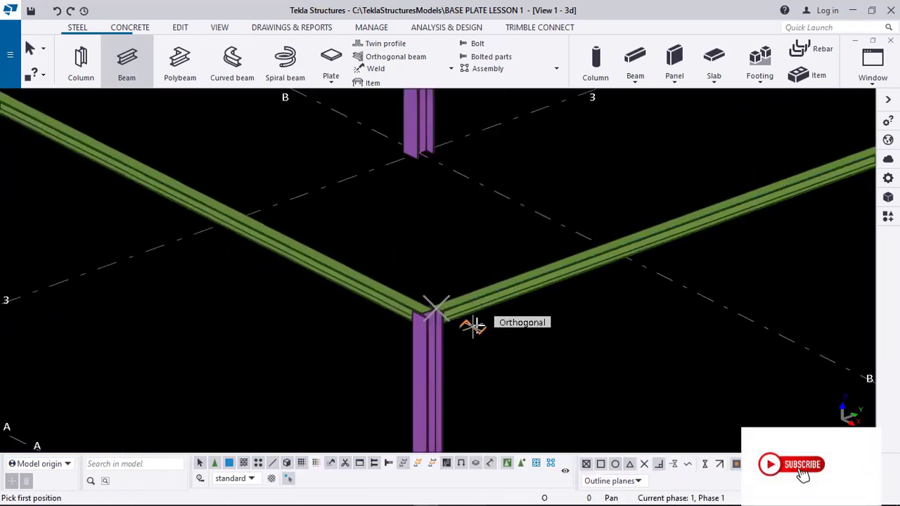
- Model a steel beam along grid line B between the facing web faces' top-edge midpoints of columns B/1 and B/2
scroll(493, 211, up, 3)
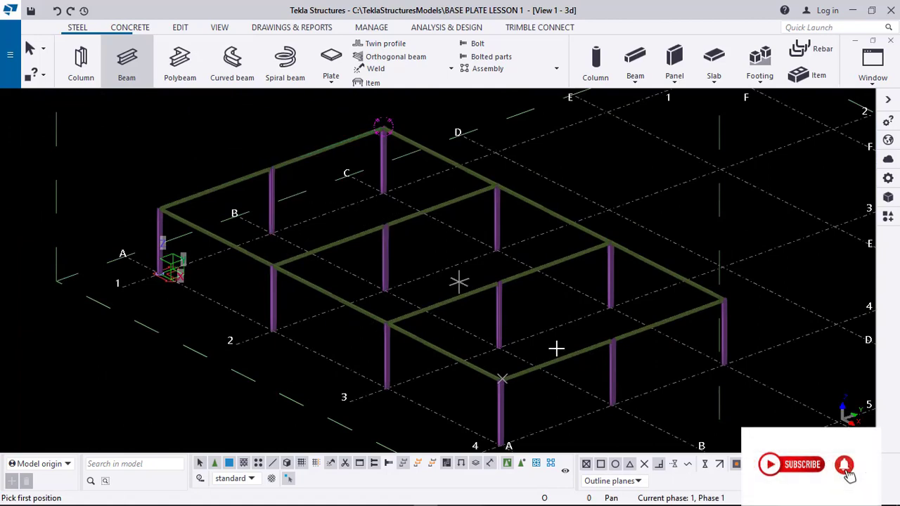
scroll(352, 310, up, 8)
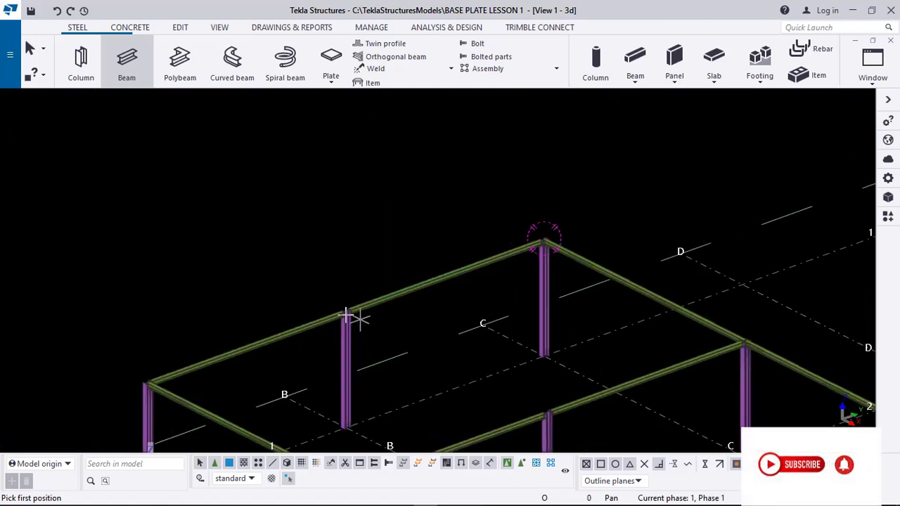
scroll(311, 263, up, 3)
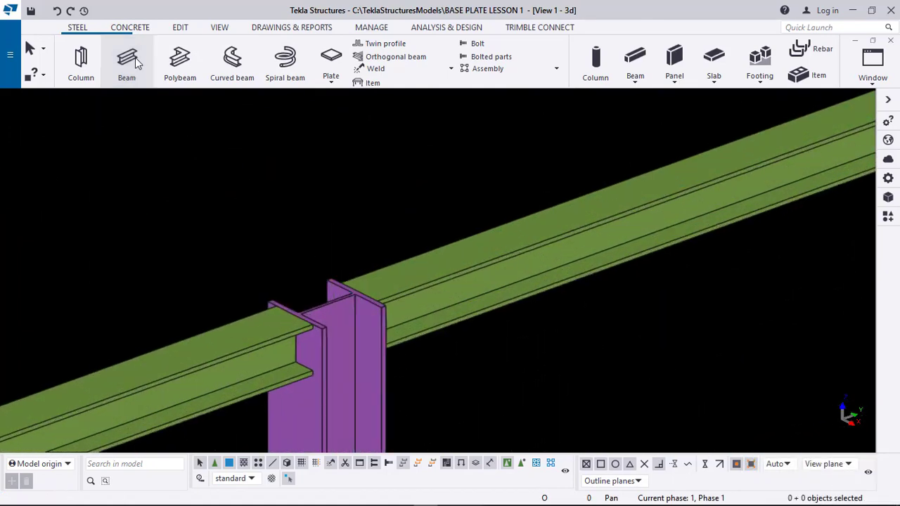
scroll(320, 296, up, 3)
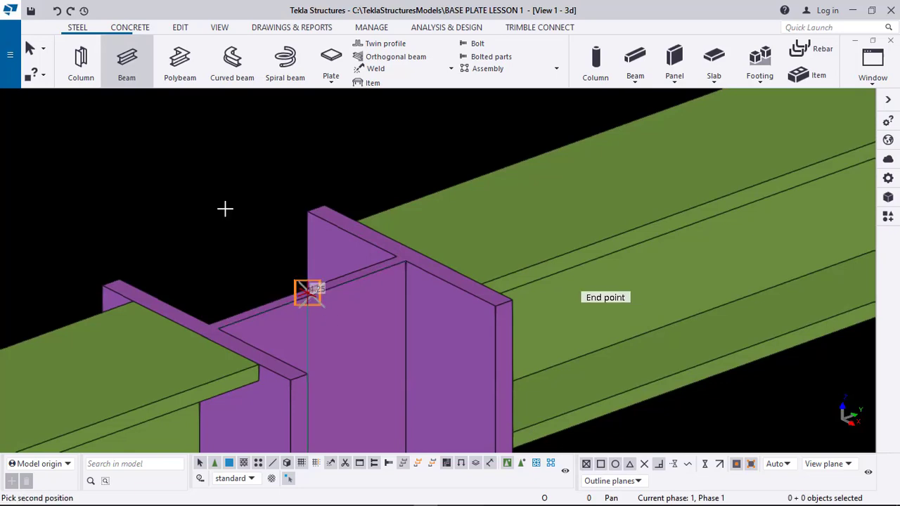
scroll(225, 208, down, 6)
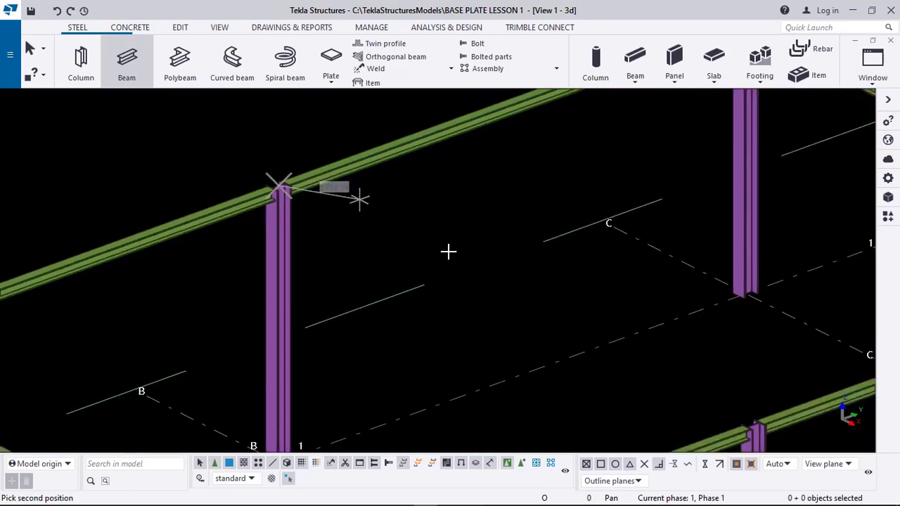
middle_drag(611, 350, 486, 231)
scroll(599, 297, up, 9)
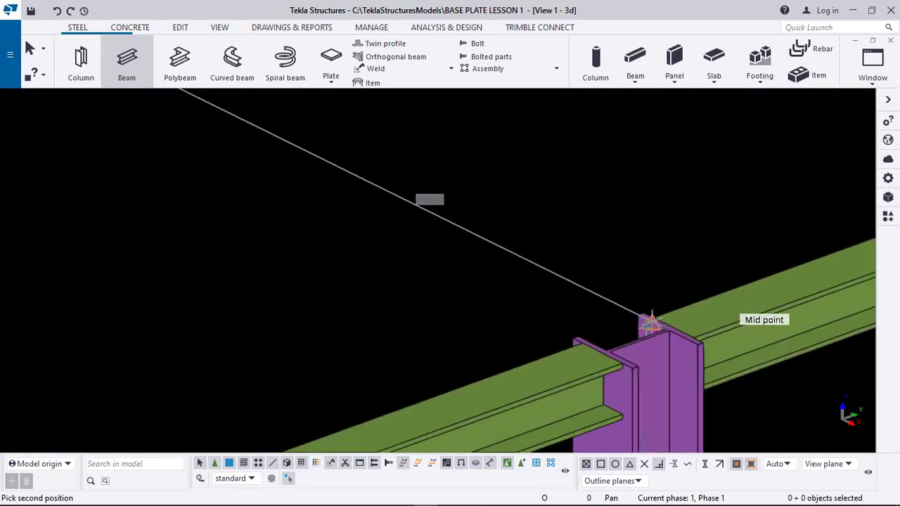
scroll(651, 322, up, 5)
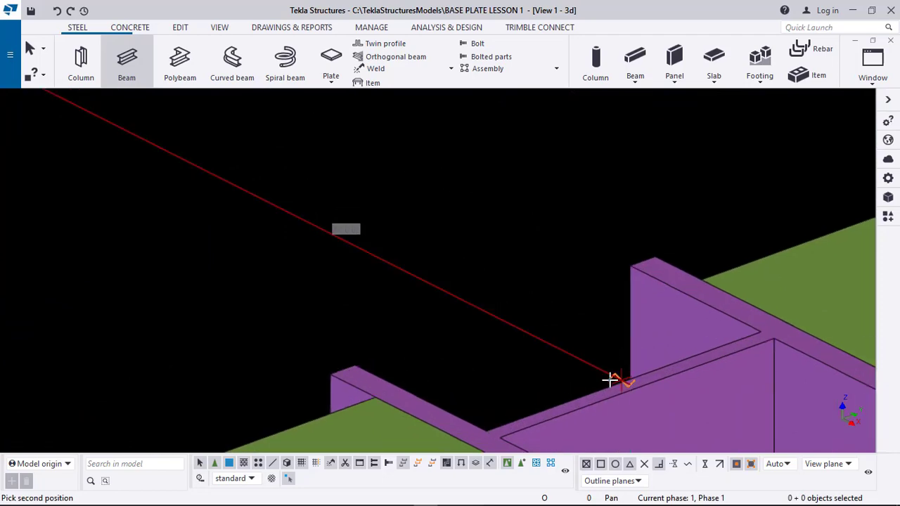
click(616, 381)
scroll(598, 365, down, 6)
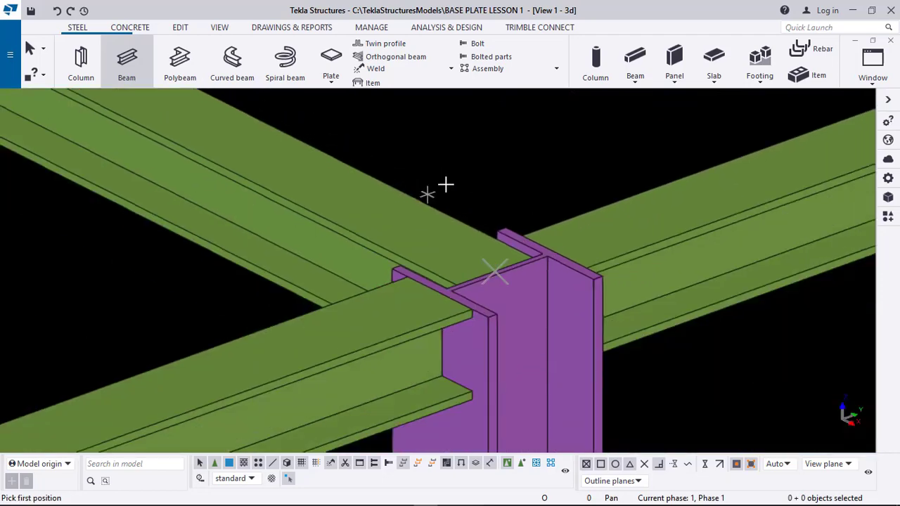
- Model a steel beam along grid line B between the facing web faces' top-edge midpoints of columns B/2 and B/3
scroll(496, 230, up, 8)
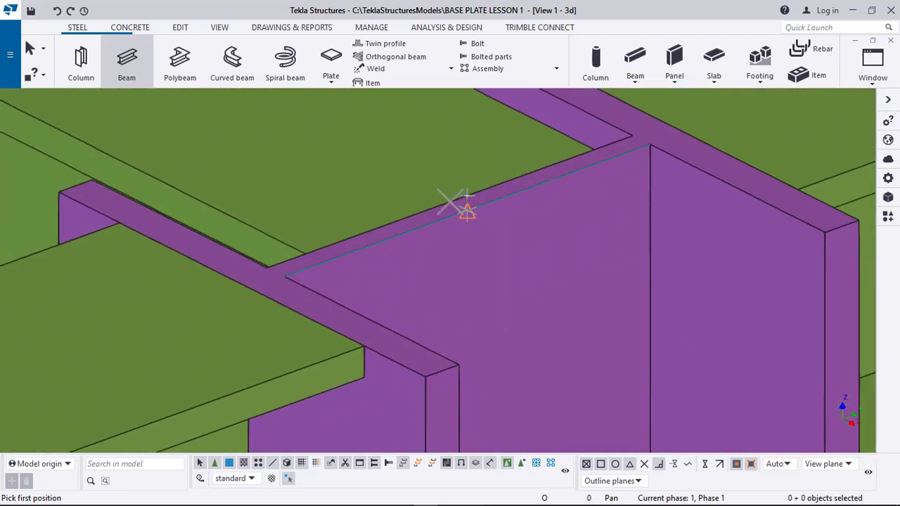
scroll(495, 225, up, 3)
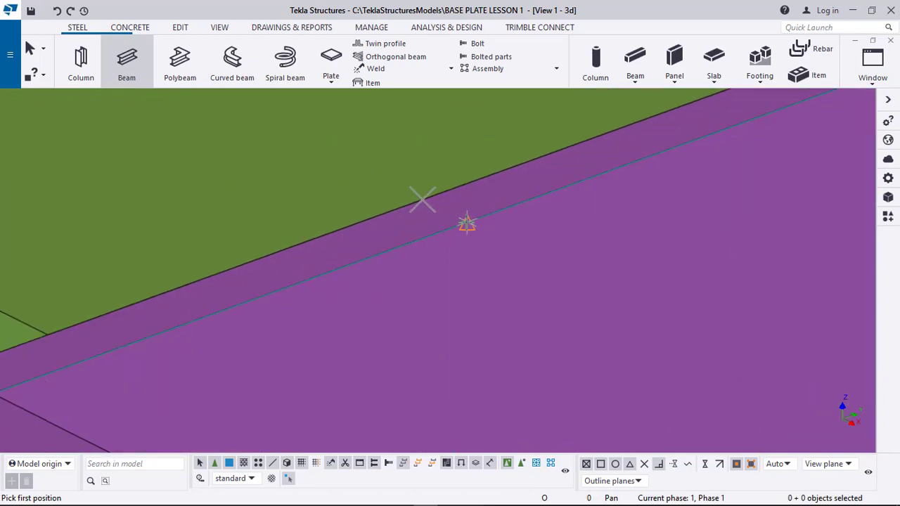
click(422, 201)
scroll(422, 198, down, 8)
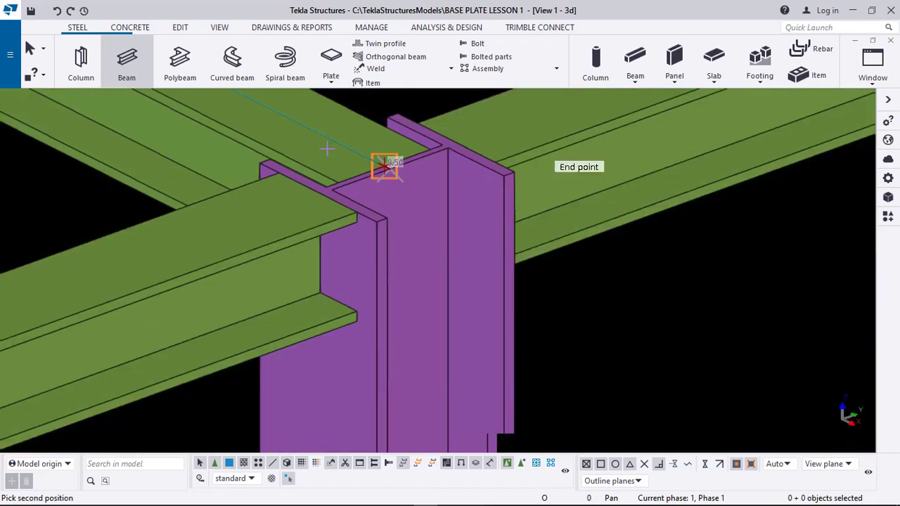
scroll(396, 169, down, 10)
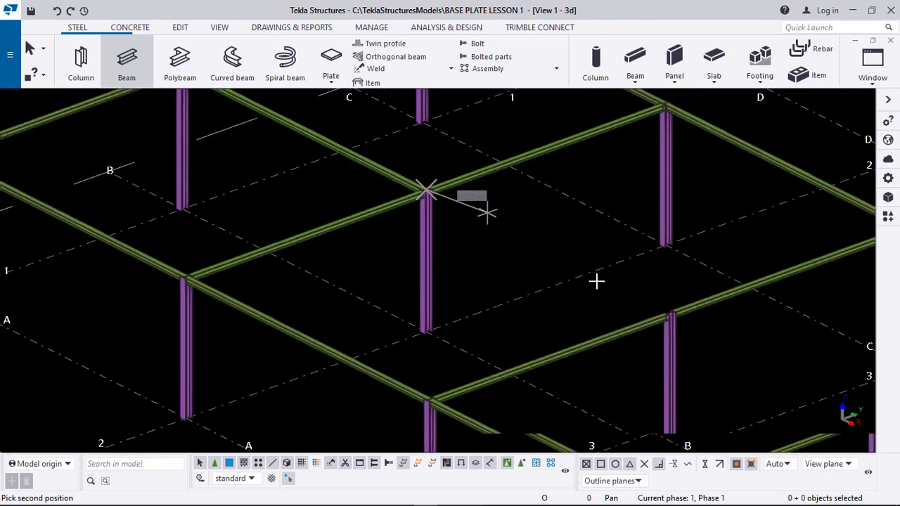
scroll(652, 300, up, 10)
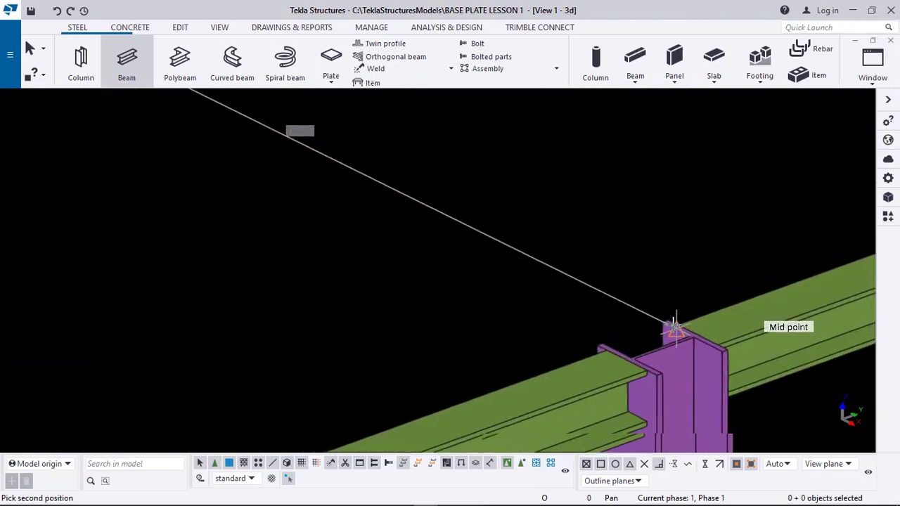
scroll(647, 352, up, 2)
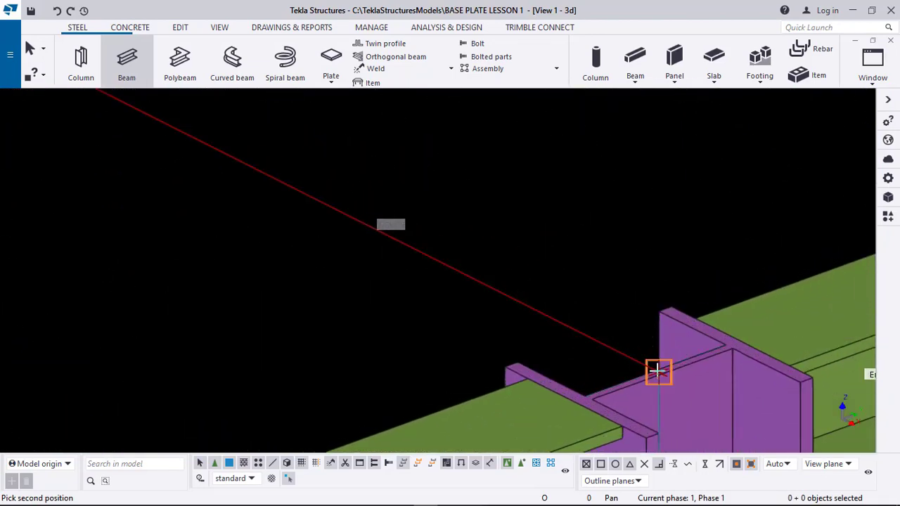
scroll(657, 369, up, 2)
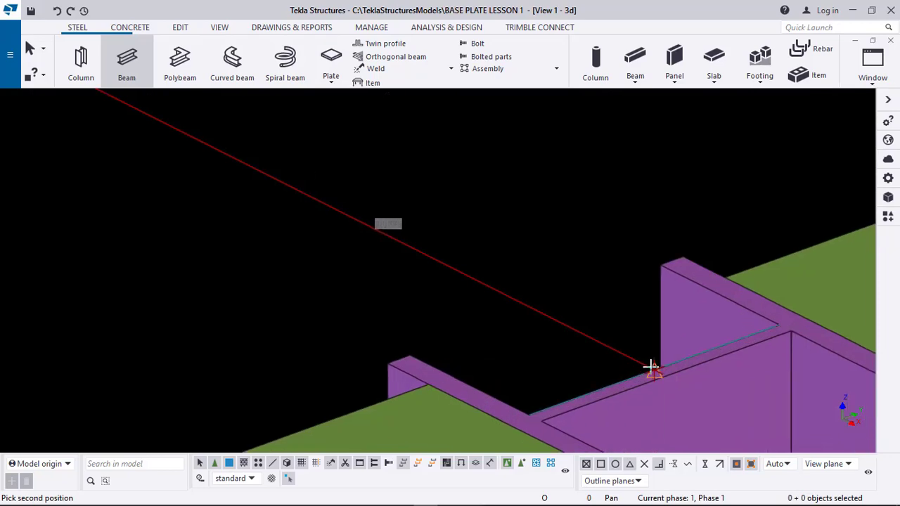
click(652, 366)
scroll(488, 267, down, 5)
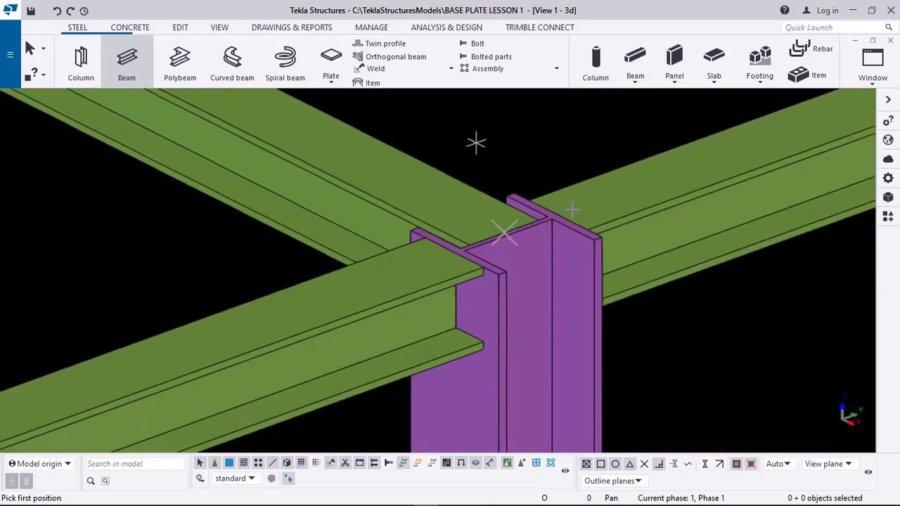
- Model a steel beam along grid line B between the facing web faces' top-edge midpoints of columns B/3 and B/4
scroll(482, 234, up, 2)
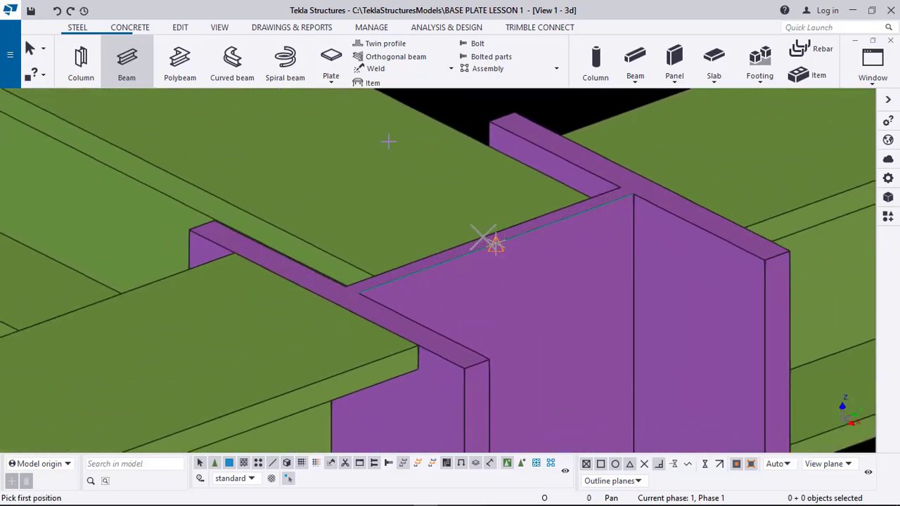
scroll(494, 242, down, 3)
click(432, 173)
scroll(438, 143, down, 3)
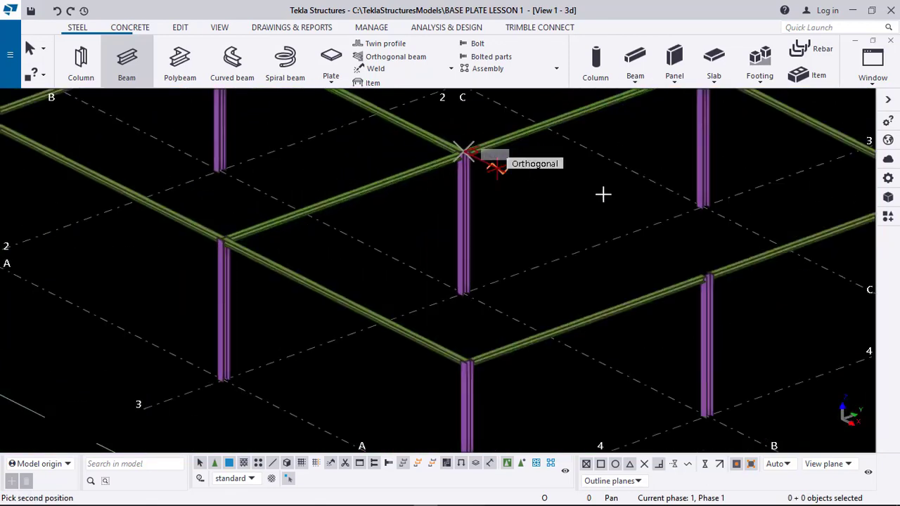
scroll(731, 285, up, 8)
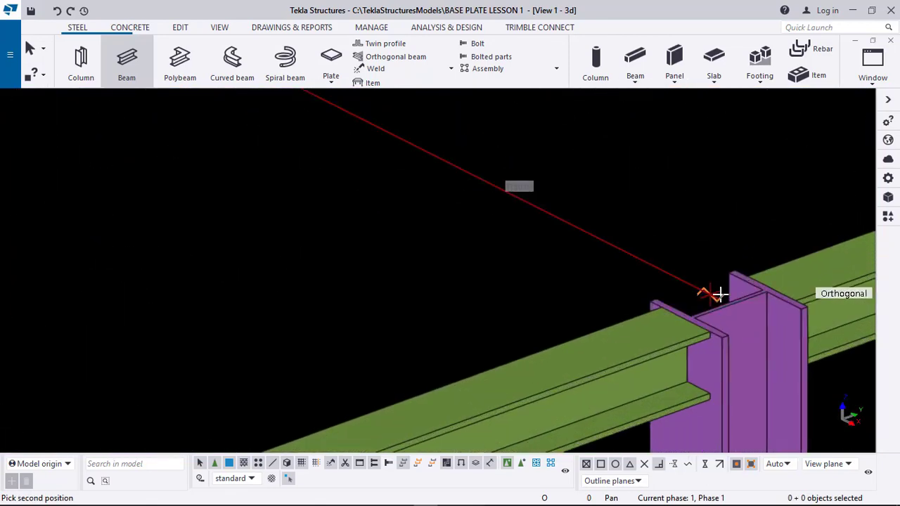
scroll(719, 294, up, 6)
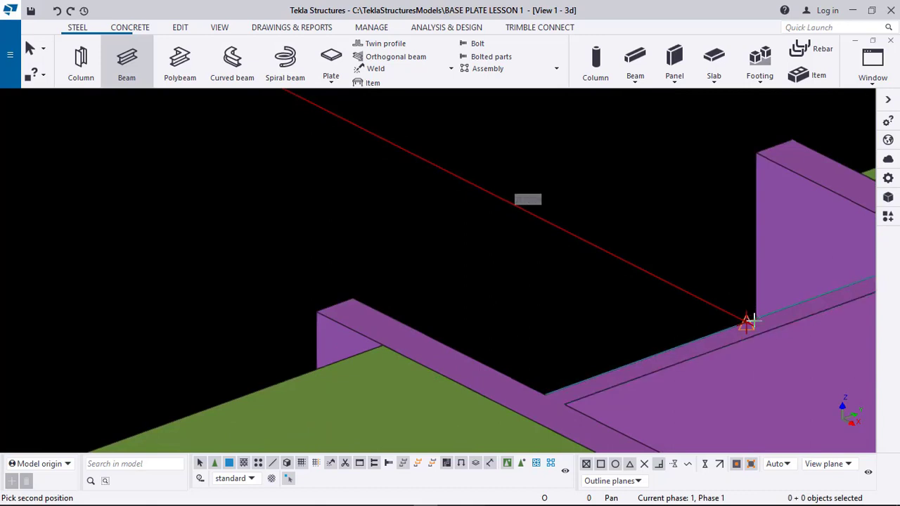
scroll(747, 318, up, 2)
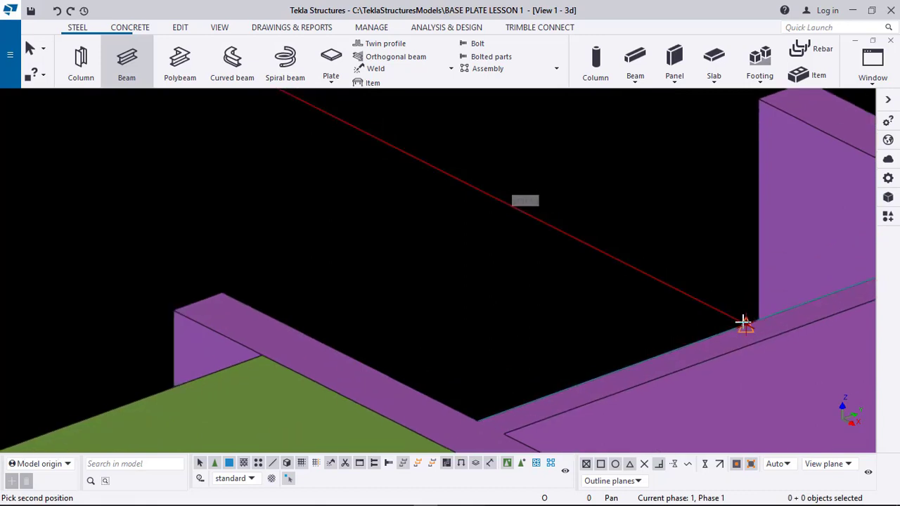
click(745, 324)
scroll(595, 260, down, 8)
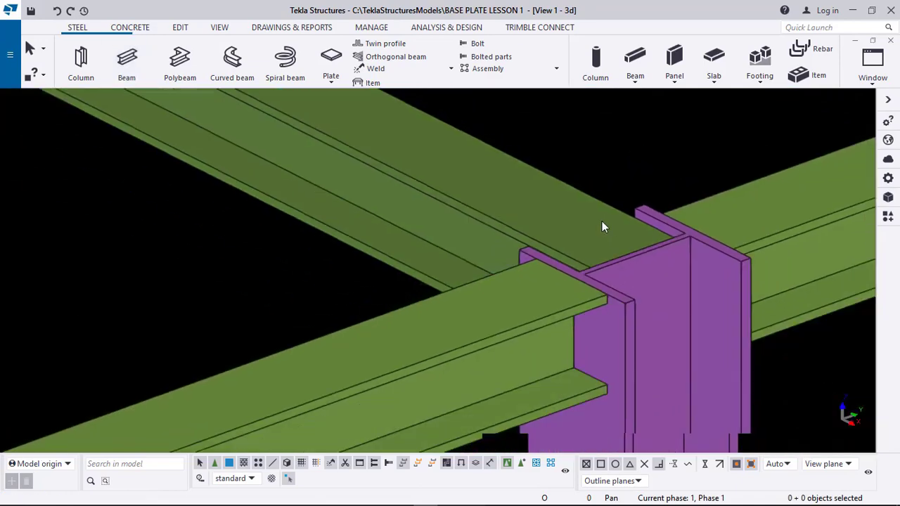
- Examine the beam-to-column joint at the top of column B/4 from the opposite side
middle_drag(603, 244, 615, 272)
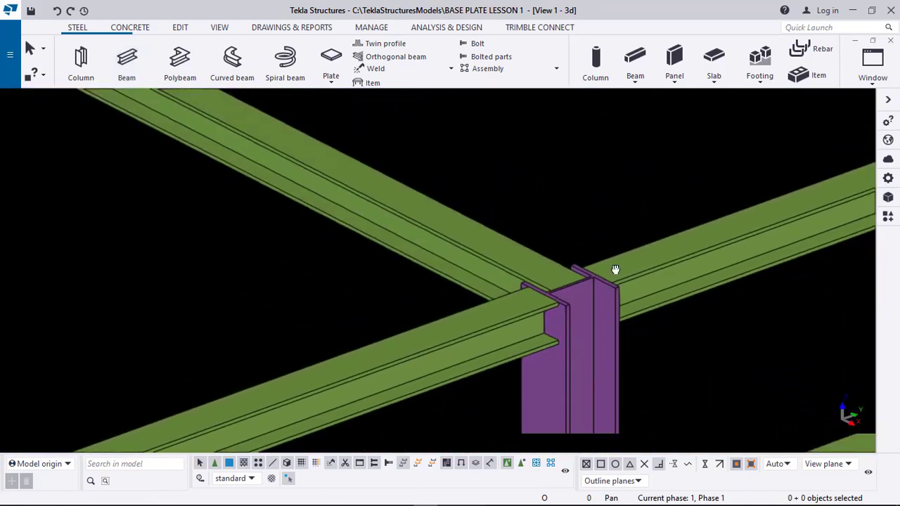
scroll(602, 232, down, 3)
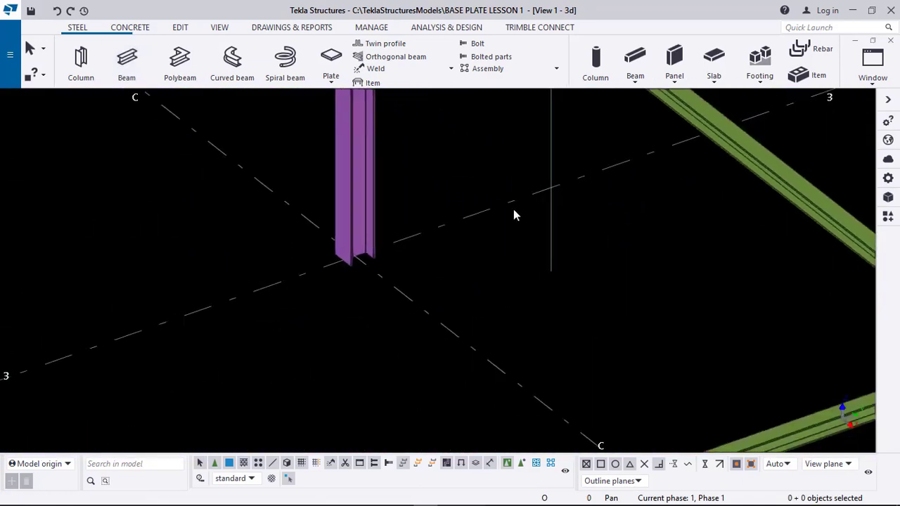
scroll(514, 209, down, 2)
middle_drag(474, 195, 367, 60)
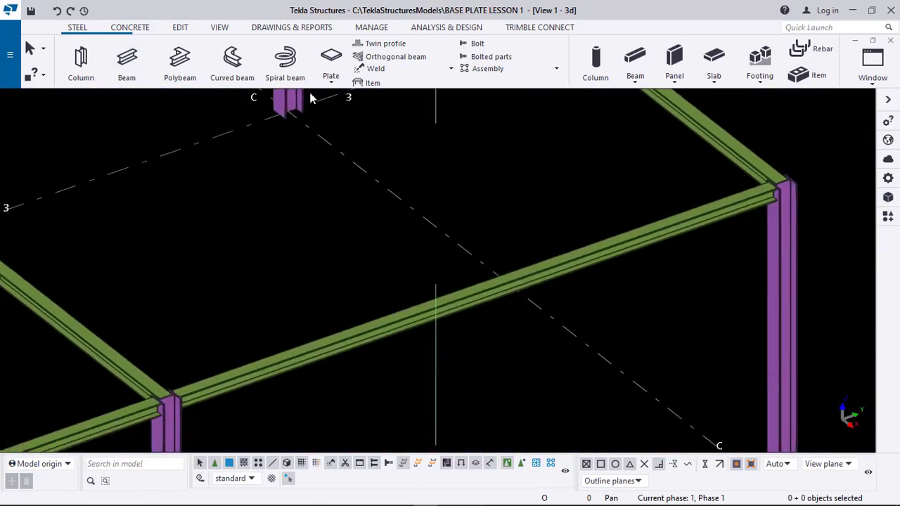
click(239, 32)
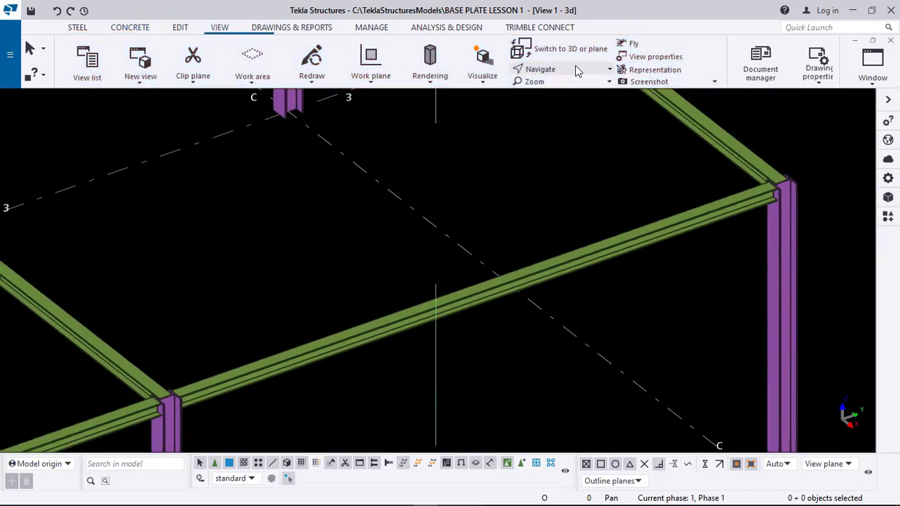
scroll(496, 278, down, 2)
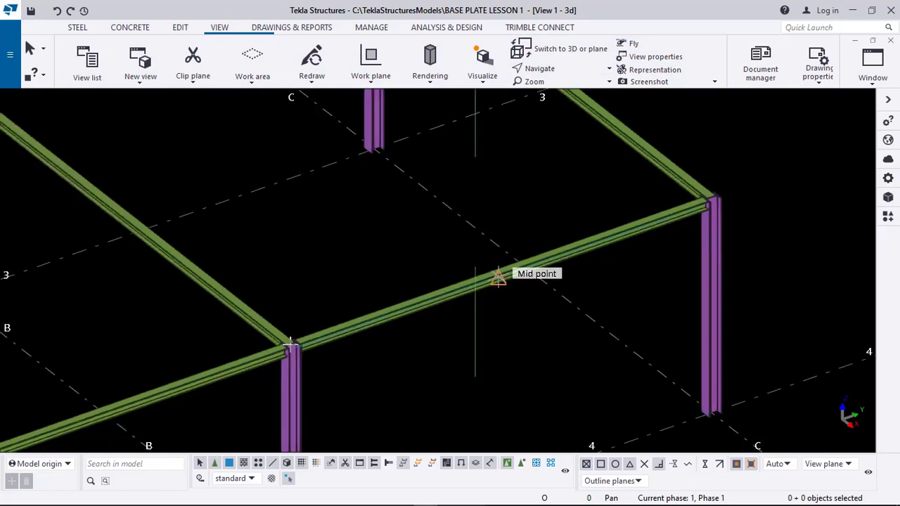
scroll(302, 348, up, 5)
scroll(299, 344, up, 3)
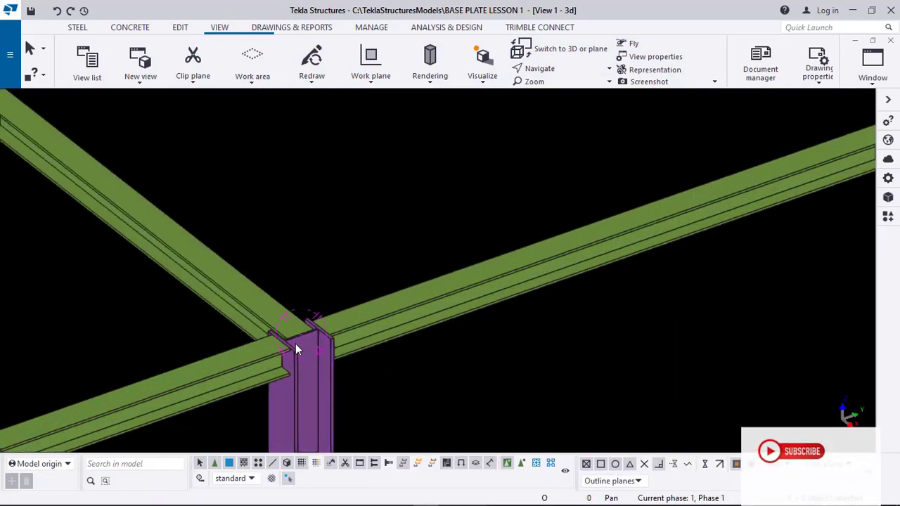
middle_drag(351, 303, 462, 235)
ctrl+middle_drag(438, 278, 359, 262)
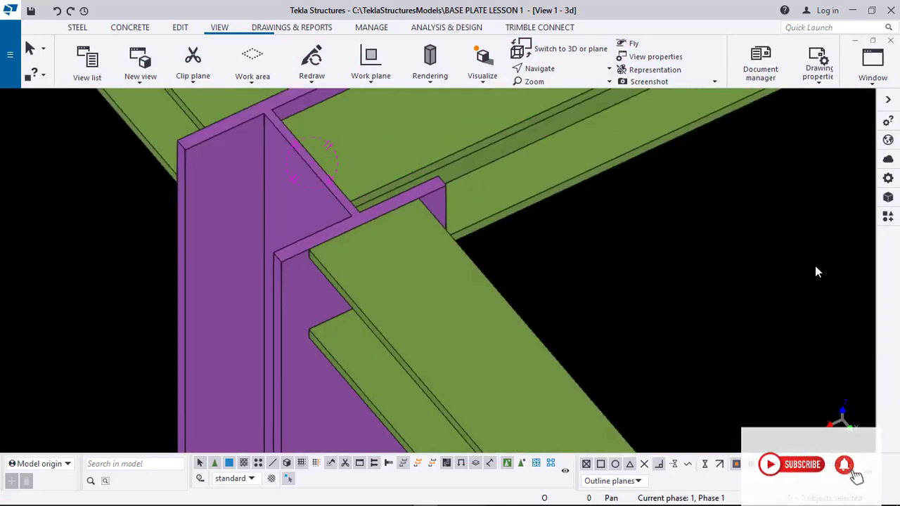
- Search the applications and components catalog for BEAM, browse the components, and close the catalog
click(889, 224)
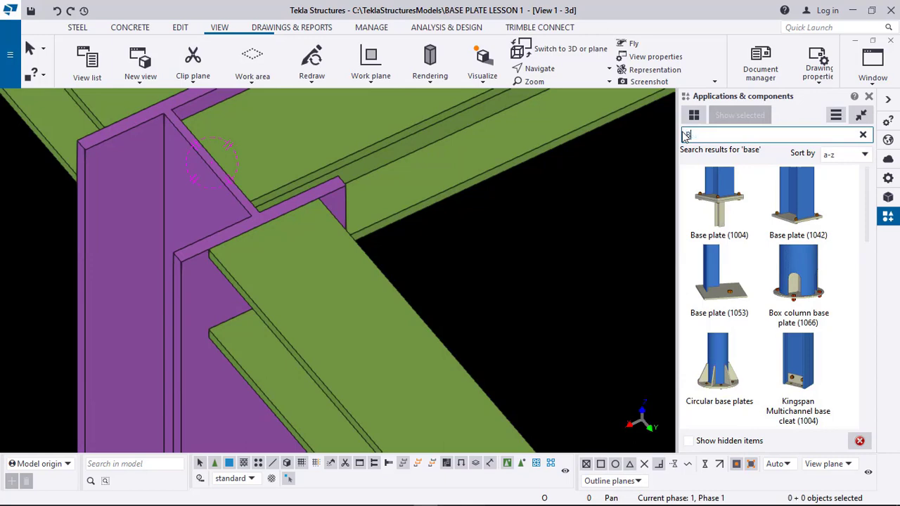
key(Return)
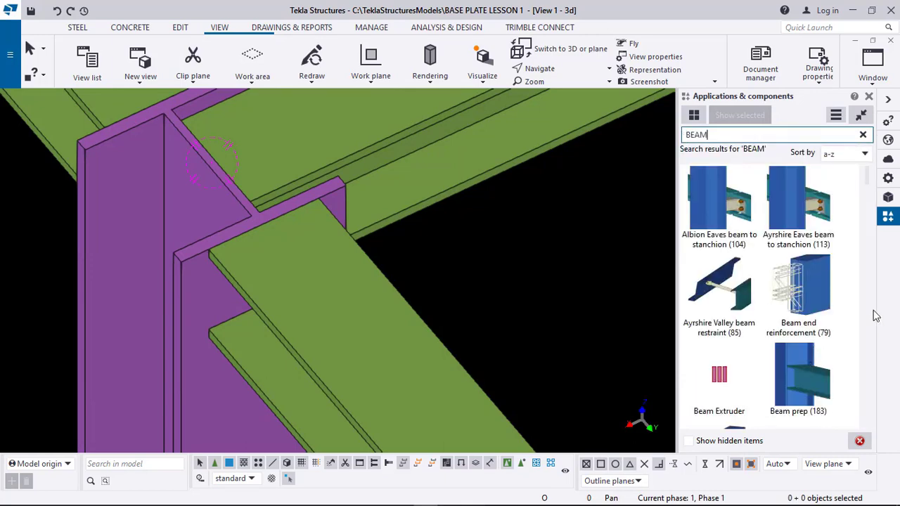
scroll(869, 204, down, 1)
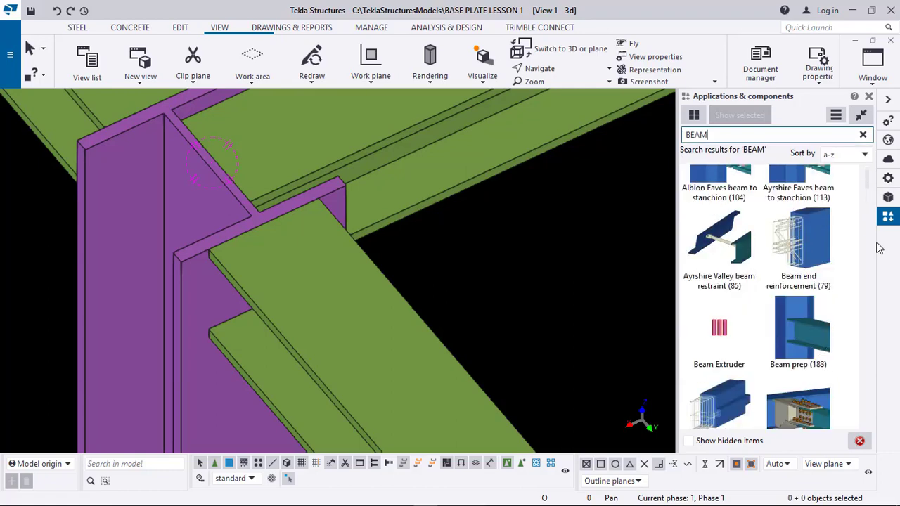
scroll(869, 204, up, 1)
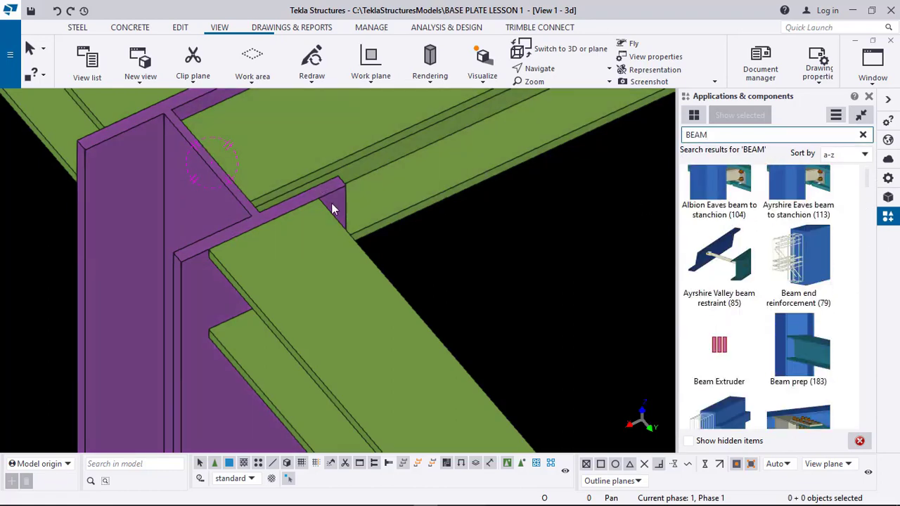
click(869, 97)
- Look over the beam layout from column B/4 across the surrounding bays of the frame
scroll(388, 211, down, 1)
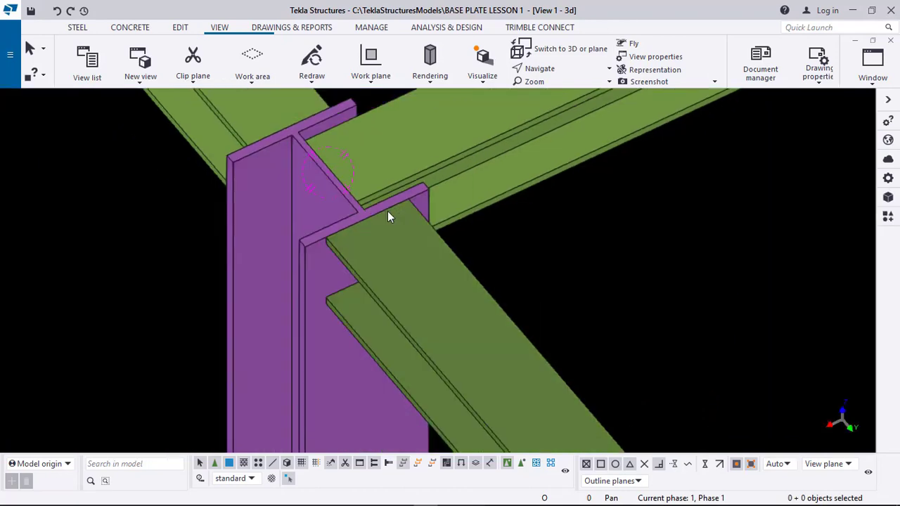
ctrl+middle_drag(280, 232, 353, 259)
scroll(350, 257, down, 8)
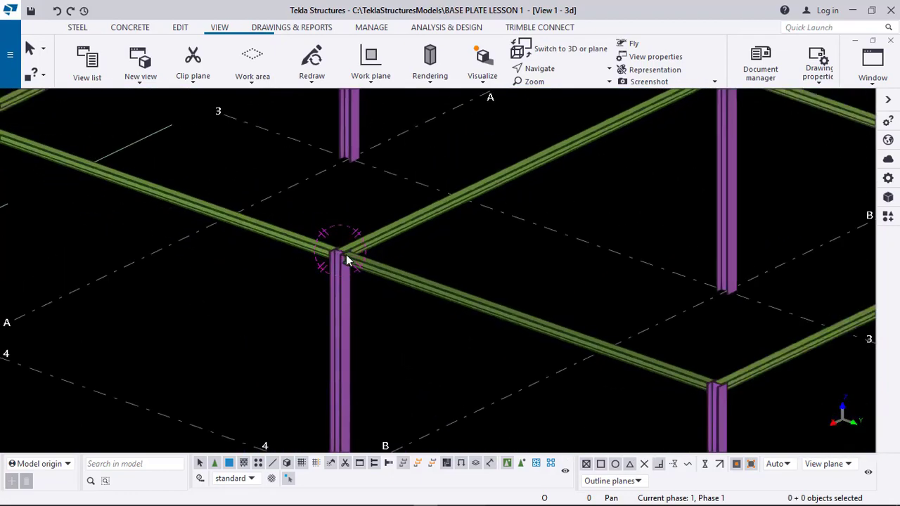
scroll(307, 267, up, 4)
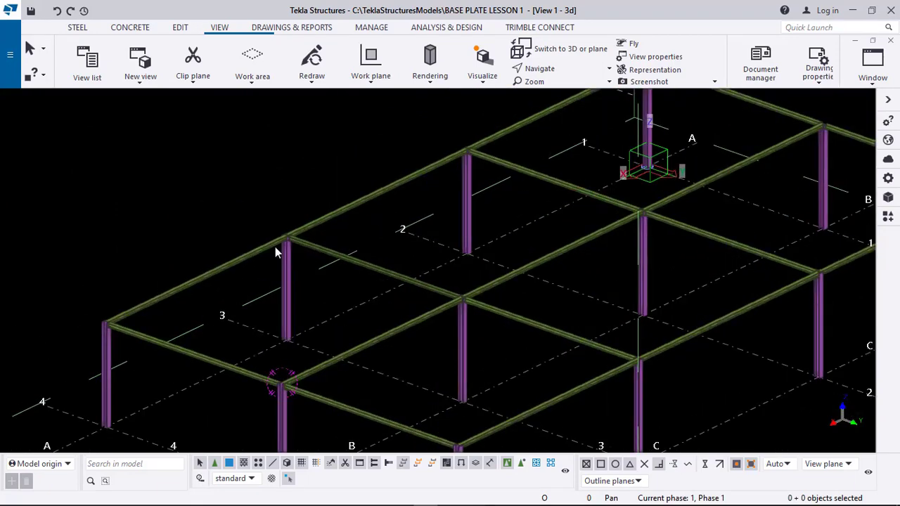
scroll(319, 239, down, 2)
scroll(194, 322, down, 3)
scroll(181, 305, up, 3)
- Inspect corner column A/4 closely, from its beam joints down to its base on the grid
scroll(225, 271, up, 6)
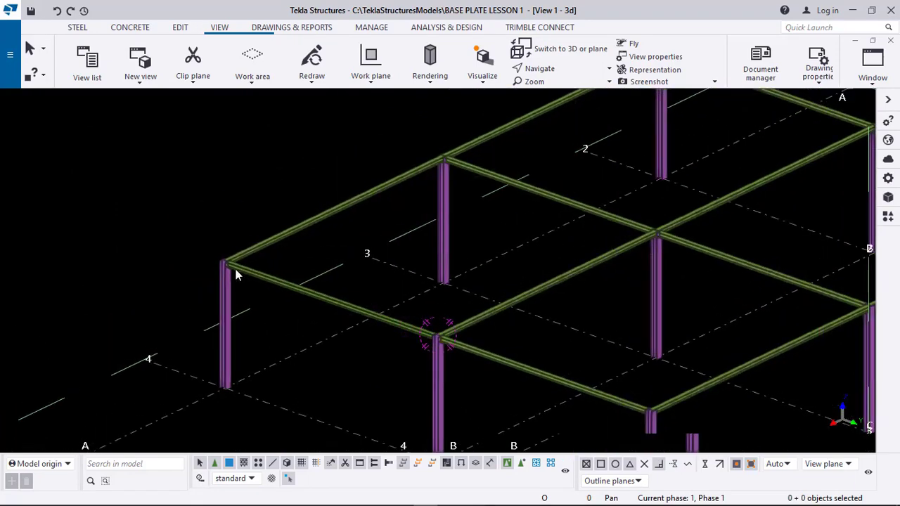
scroll(225, 242, down, 2)
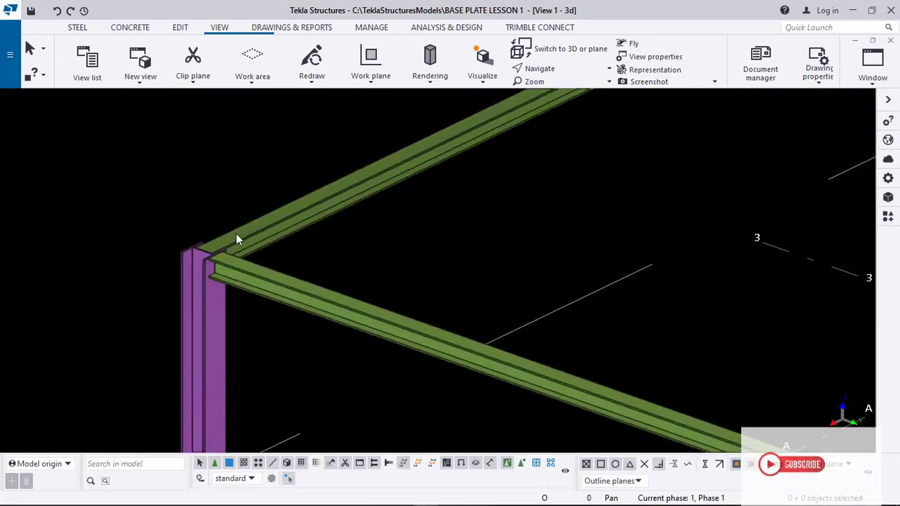
scroll(249, 242, down, 2)
scroll(294, 249, down, 1)
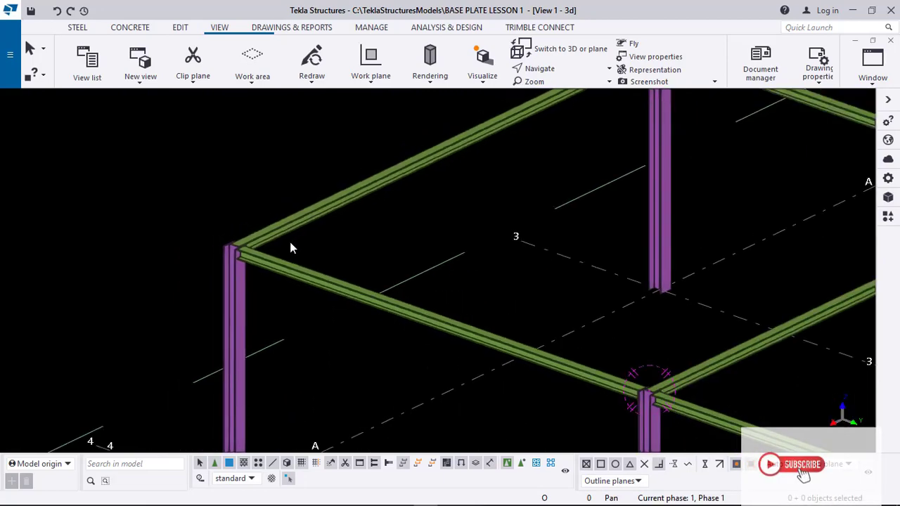
scroll(275, 252, down, 1)
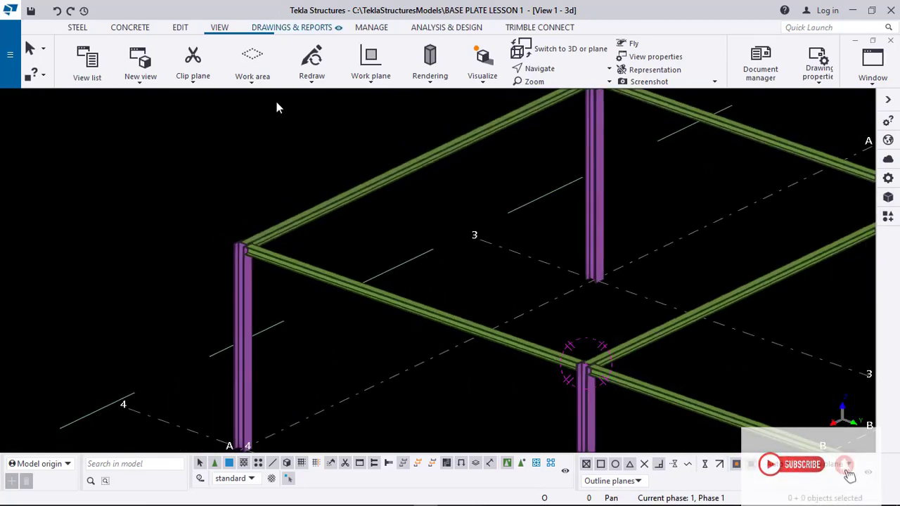
scroll(276, 123, down, 1)
scroll(258, 411, up, 2)
scroll(261, 408, up, 4)
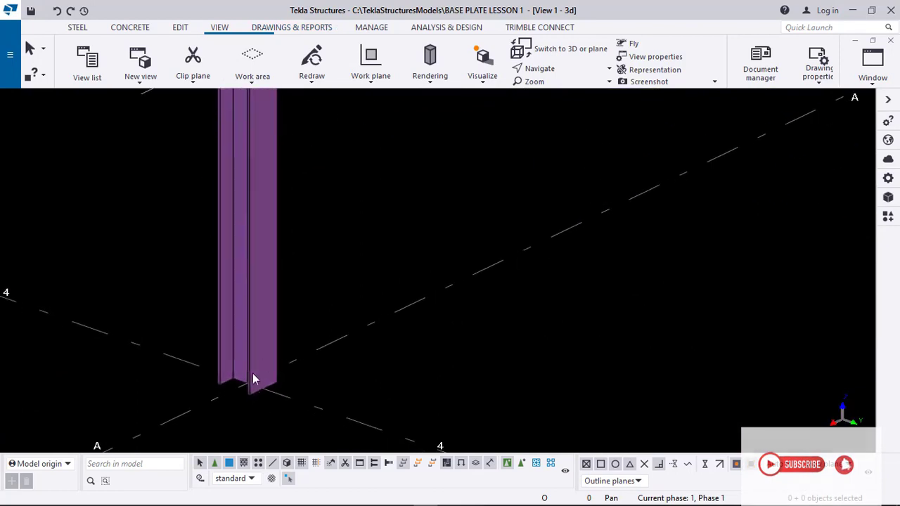
scroll(298, 331, down, 1)
scroll(309, 309, down, 1)
middle_drag(297, 313, 256, 359)
ctrl+middle_drag(257, 359, 278, 332)
middle_drag(234, 390, 276, 312)
scroll(264, 337, up, 6)
scroll(281, 303, down, 2)
- Review the whole steel frame across grid lines 1–4 and A–C from different viewing angles
middle_drag(289, 252, 204, 266)
scroll(318, 233, down, 2)
middle_drag(328, 291, 144, 304)
scroll(376, 275, down, 1)
scroll(377, 280, down, 1)
middle_drag(493, 248, 309, 317)
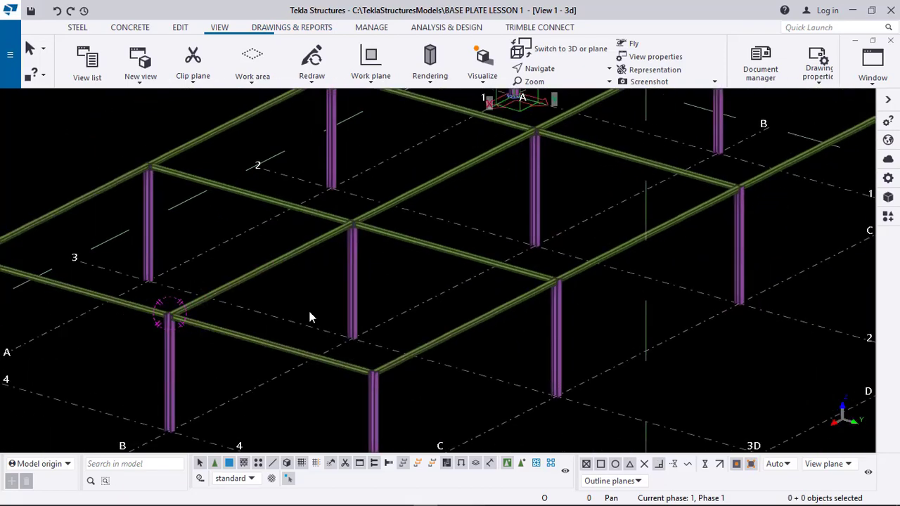
middle_drag(426, 234, 327, 284)
scroll(327, 284, down, 1)
middle_drag(474, 235, 405, 274)
middle_drag(450, 316, 355, 225)
middle_drag(388, 353, 409, 288)
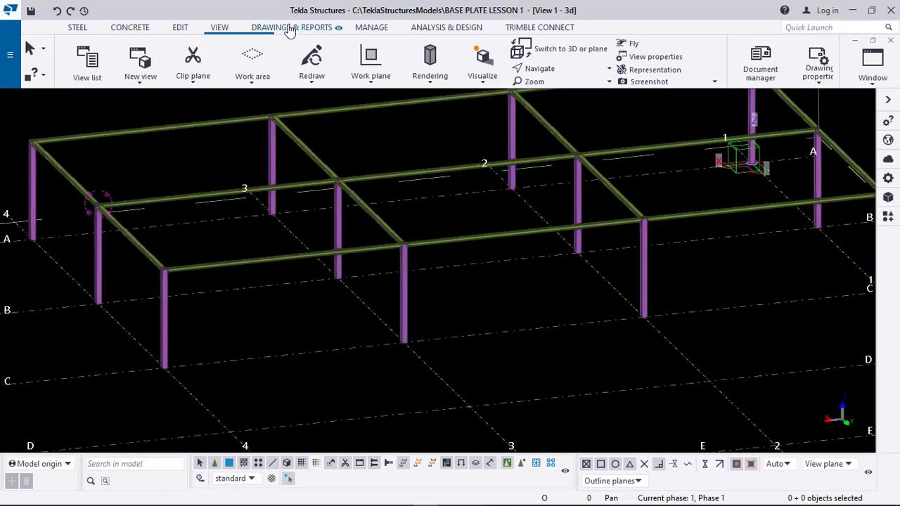
- Inspect the beam-to-column joint at the head of column B/4 closely, where the three beams meet the column
scroll(377, 226, down, 1)
middle_drag(199, 305, 217, 354)
scroll(204, 331, up, 5)
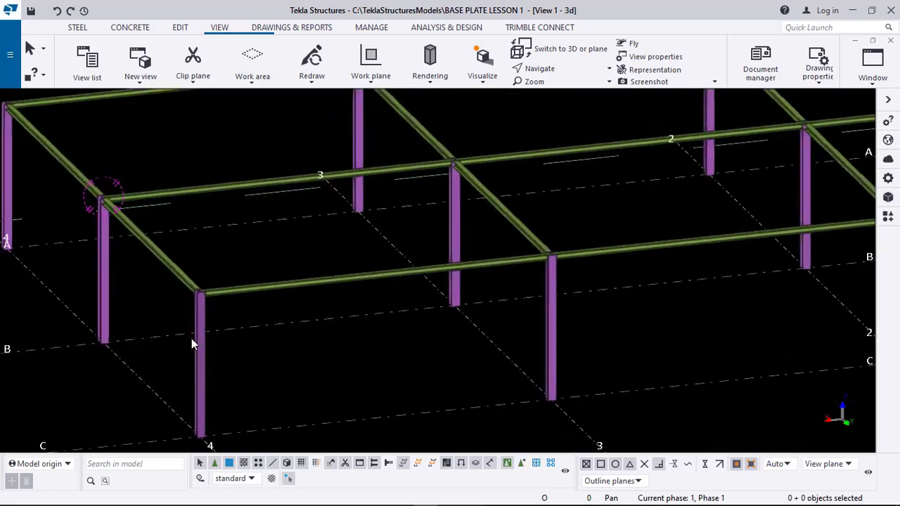
scroll(214, 299, down, 4)
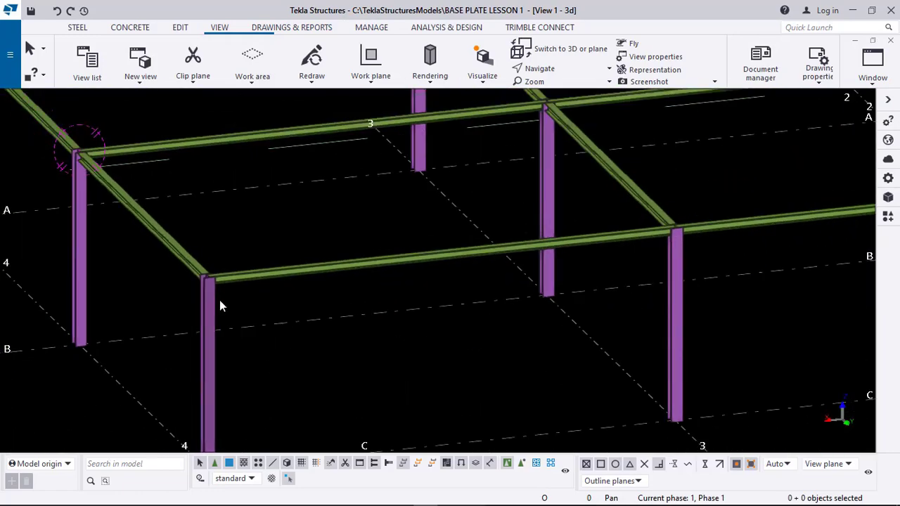
middle_drag(246, 306, 305, 364)
scroll(237, 289, up, 1)
middle_drag(256, 294, 389, 383)
scroll(274, 301, up, 9)
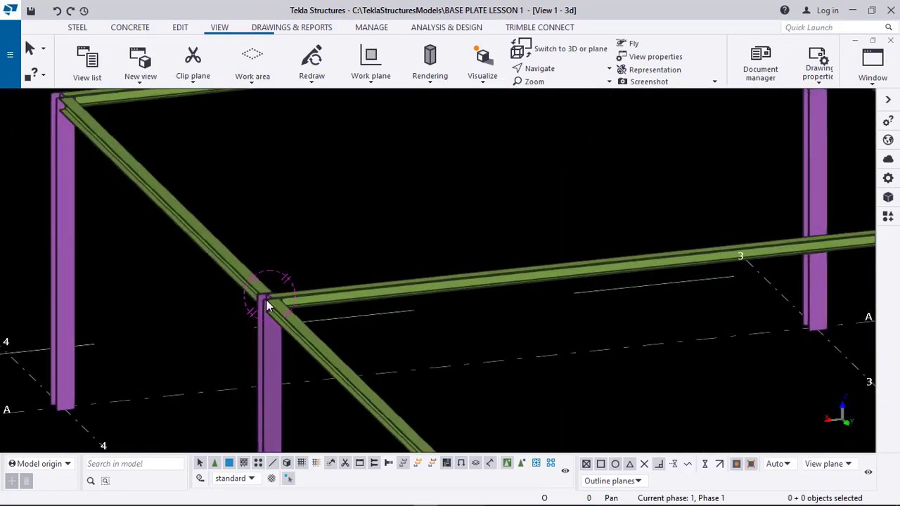
scroll(277, 300, up, 2)
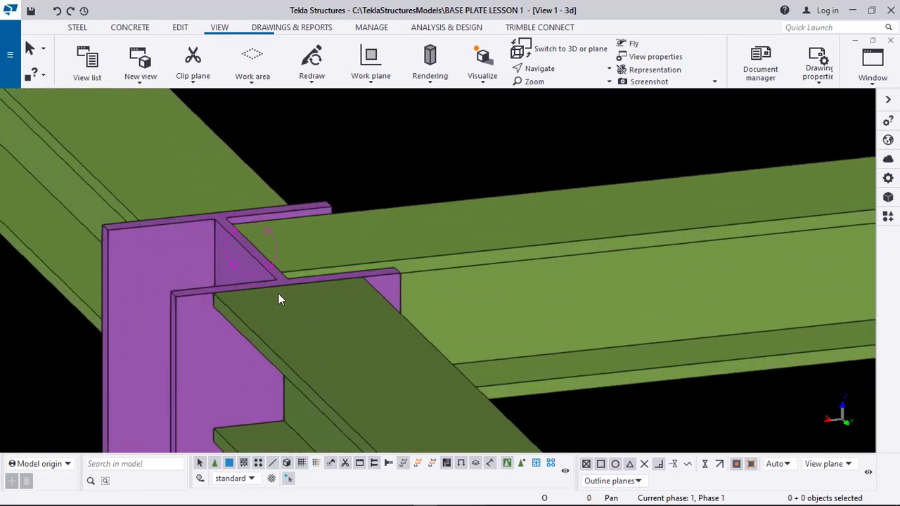
scroll(279, 301, down, 2)
scroll(260, 275, down, 3)
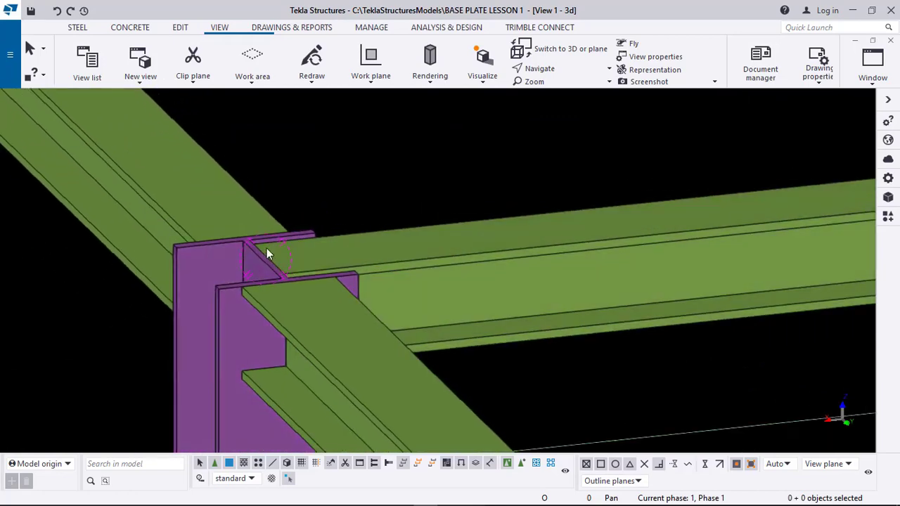
scroll(266, 266, down, 6)
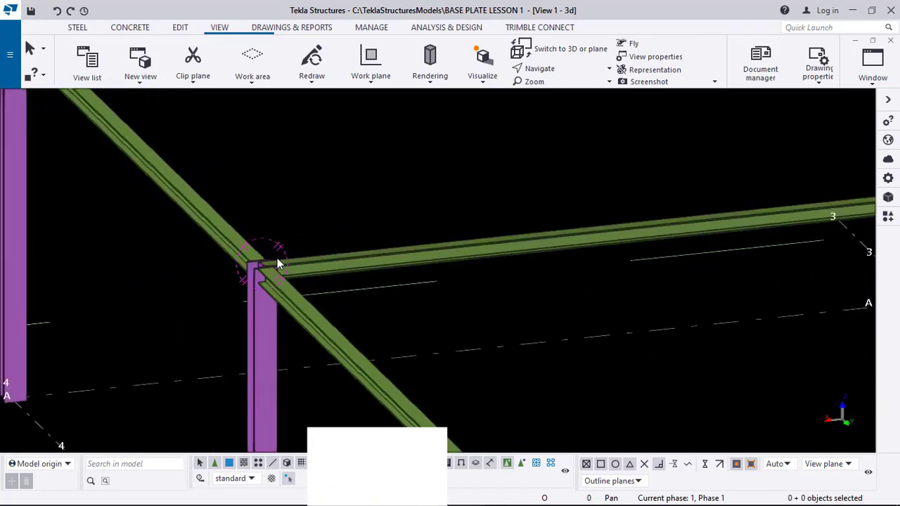
- Look over the complete frame of columns and beams, including from the opposite side along grid line A
middle_drag(607, 231, 385, 236)
scroll(430, 286, down, 2)
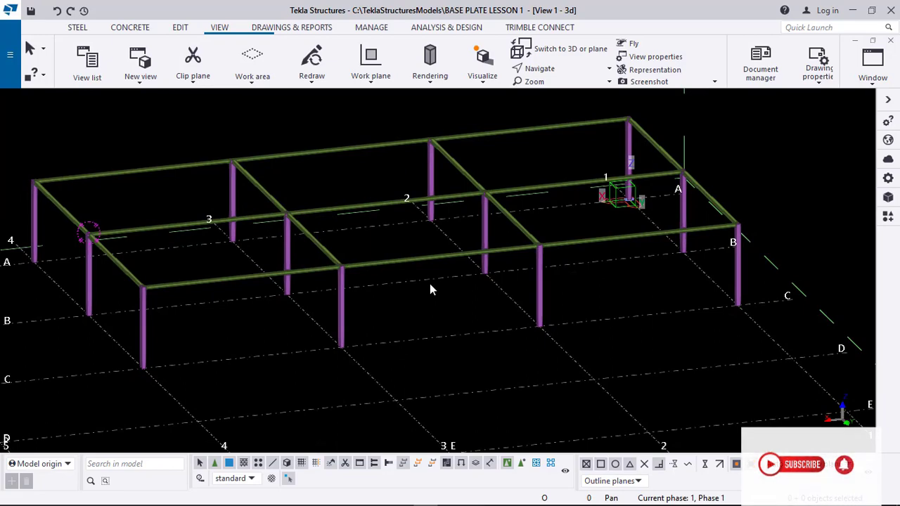
ctrl+middle_drag(426, 287, 429, 325)
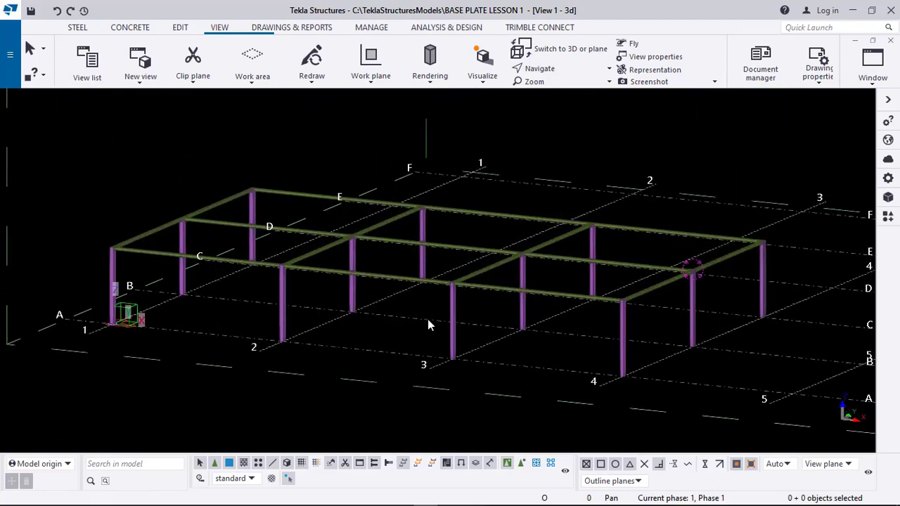